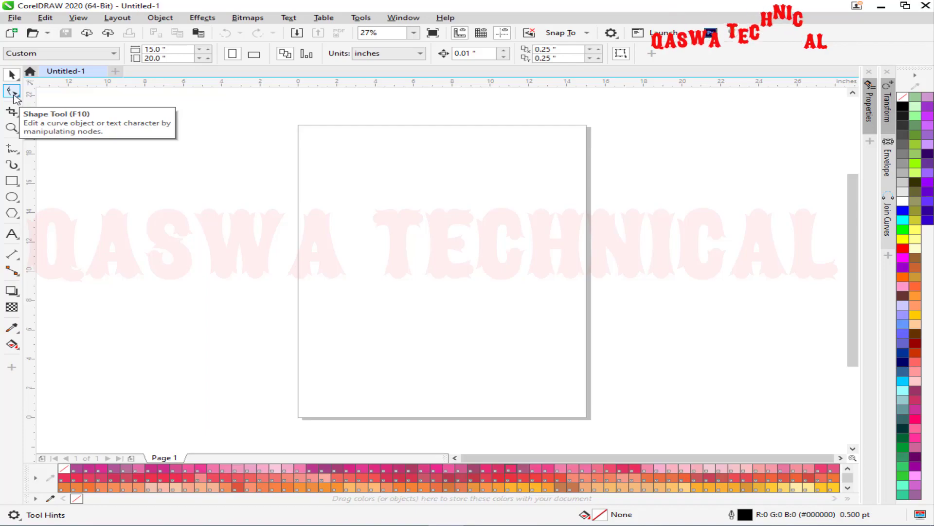
Draw a roughly 7.27 × 5.33 inch rectangle near the page top and fill it bright green (#00FF00).
left_click(11, 92)
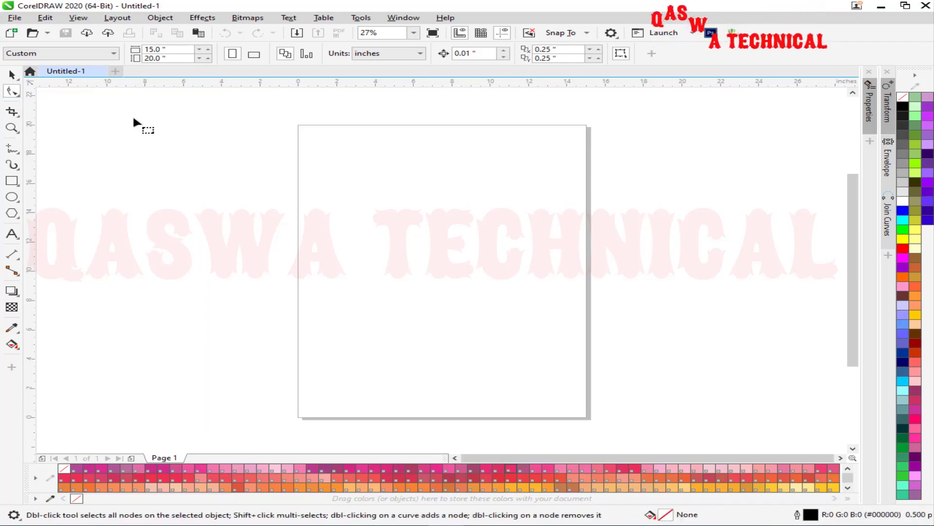
left_click(13, 181)
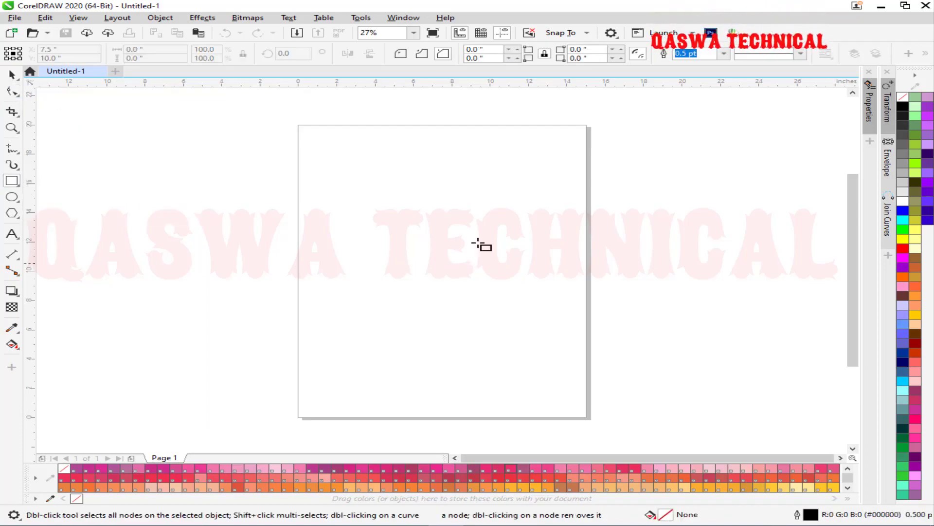
left_click_drag(324, 161, 464, 240)
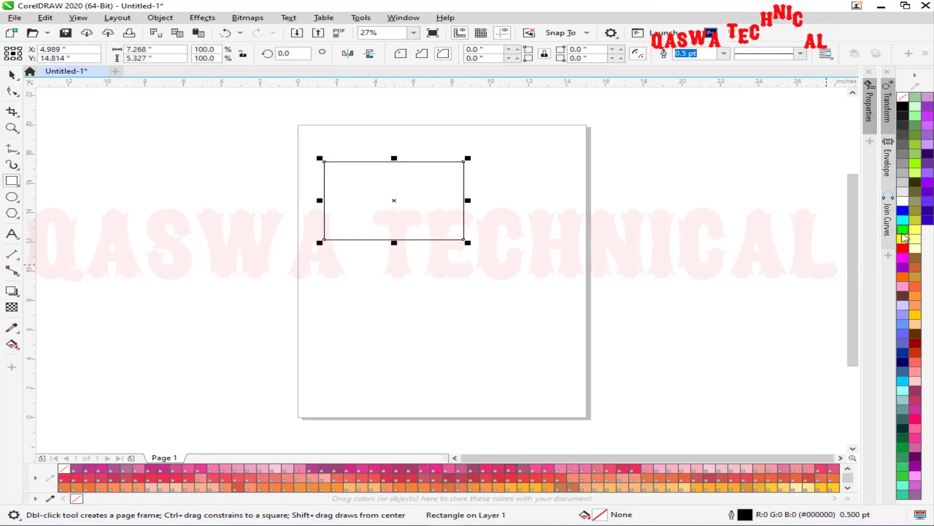
left_click(903, 229)
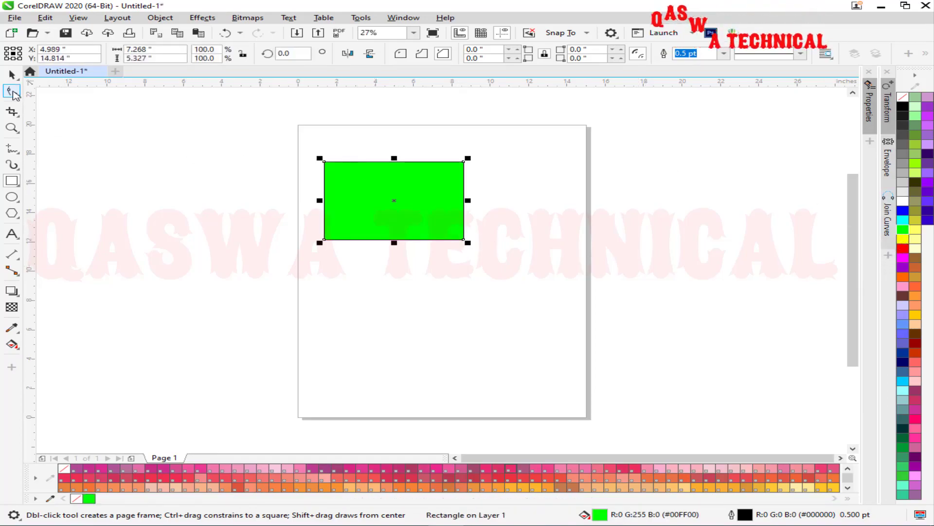
left_click(13, 92)
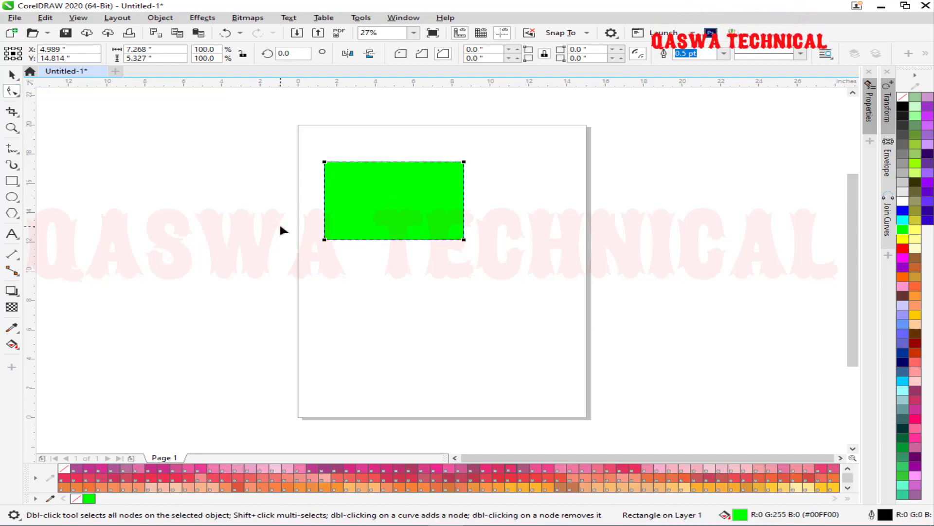
Drag a corner node to round the rectangle's corners, try scalloped corners, then settle on round corners of 0.559 inch.
scroll(395, 160, "up", 2)
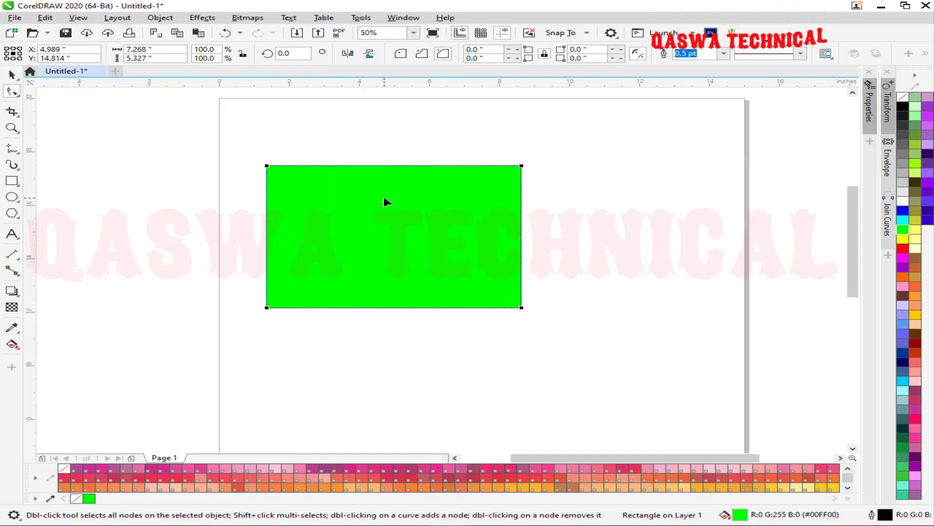
scroll(384, 200, "up", 2)
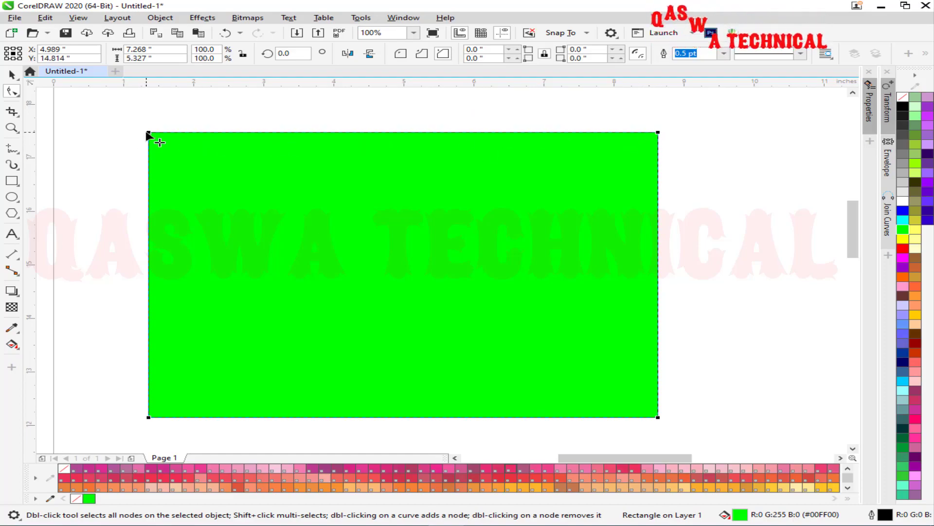
left_click_drag(149, 133, 194, 132)
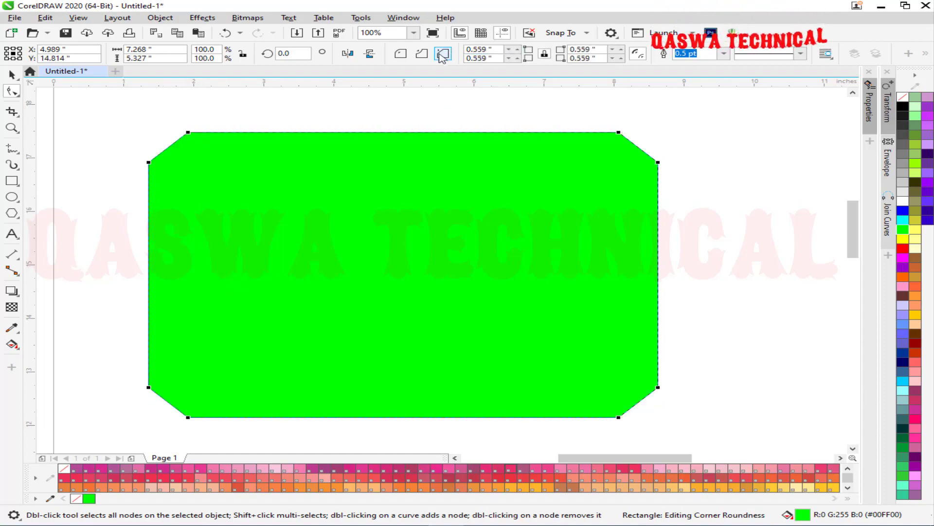
left_click(421, 54)
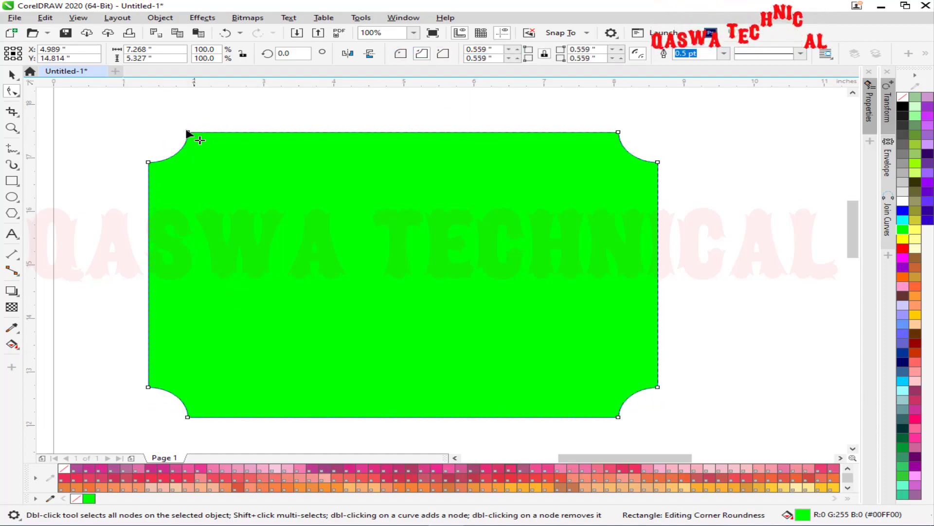
left_click(402, 54)
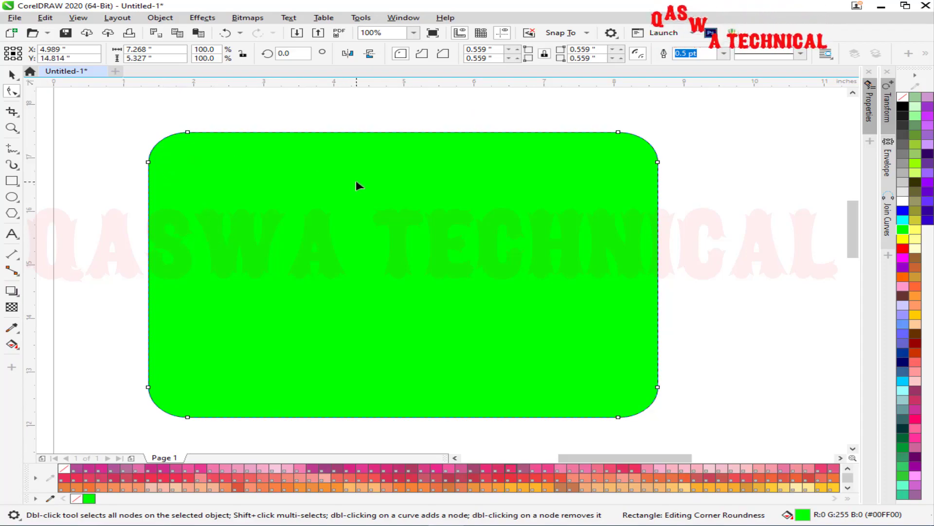
left_click(925, 56)
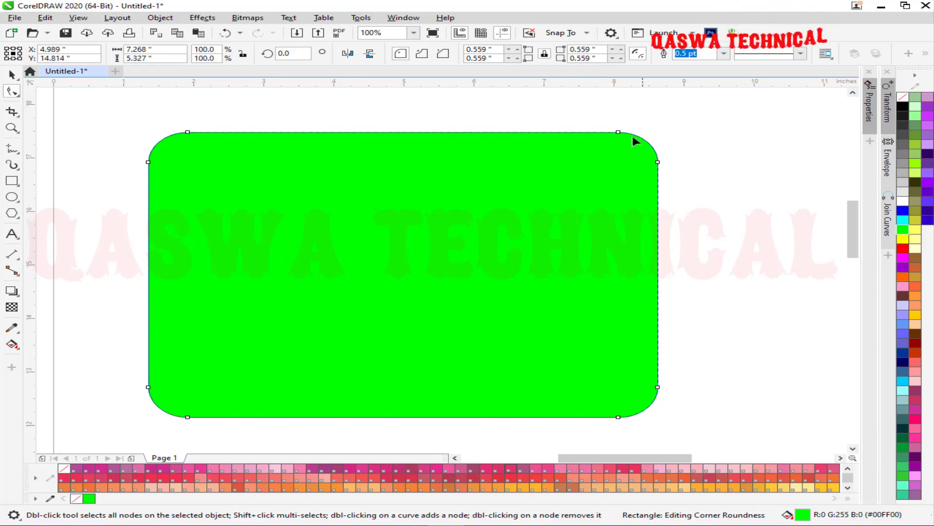
Convert the rounded green rectangle to curves with Object > Convert to Curves.
right_click(311, 193)
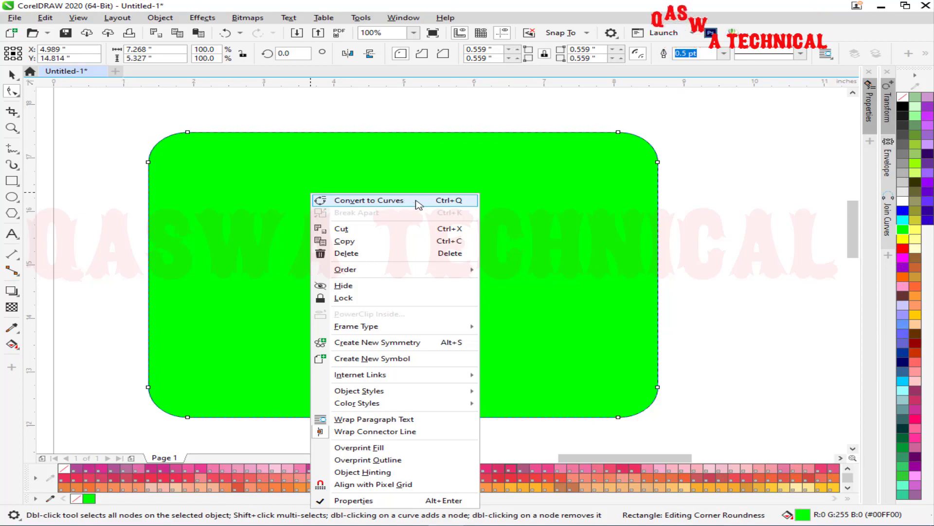
left_click(94, 163)
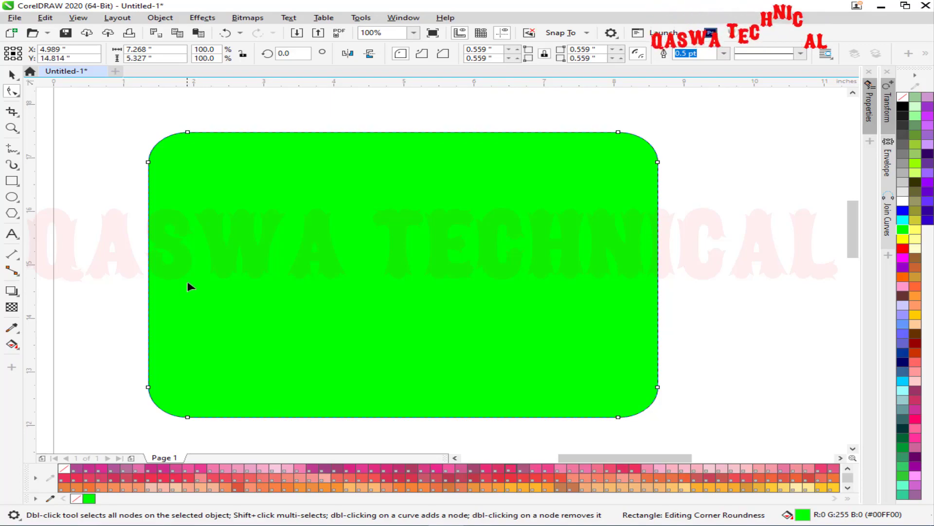
left_click(160, 17)
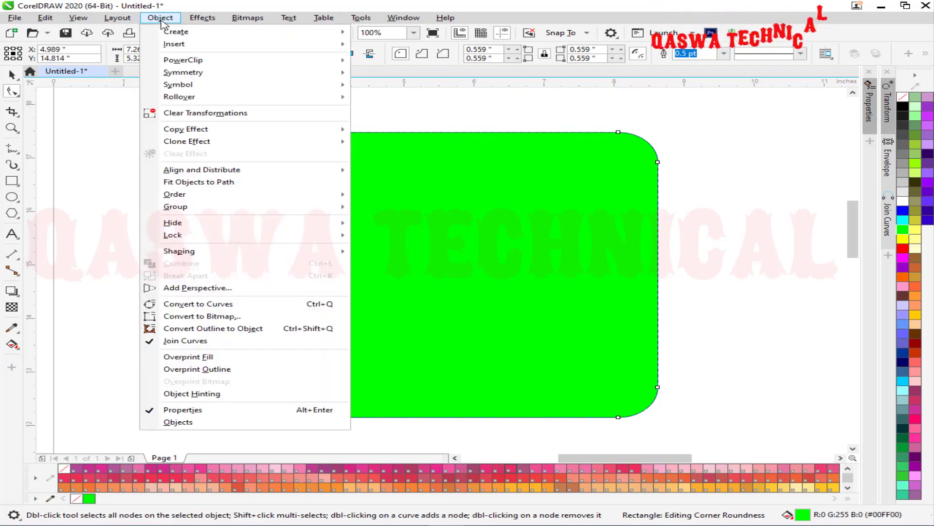
left_click(230, 305)
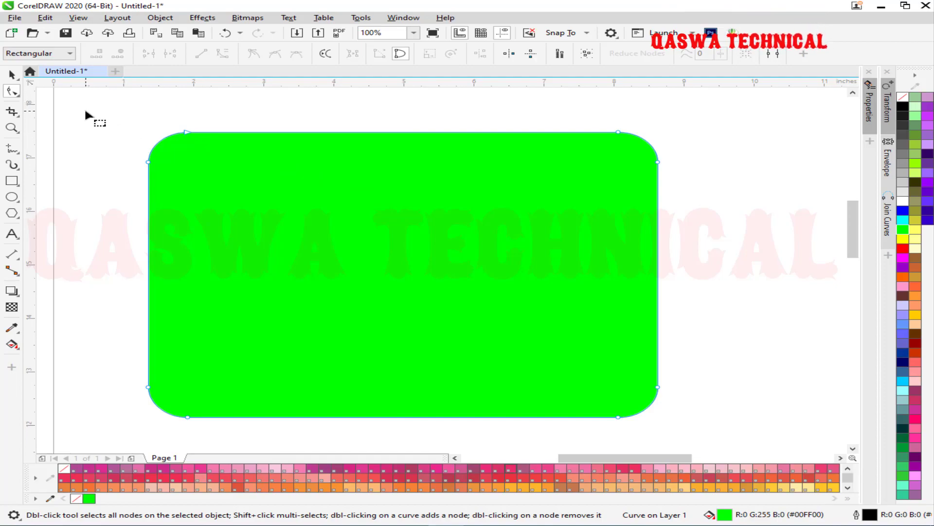
Marquee-select all the shape's nodes in rectangular selection mode and shift the shape about 0.28 inch left.
left_click_drag(221, 184, 718, 437)
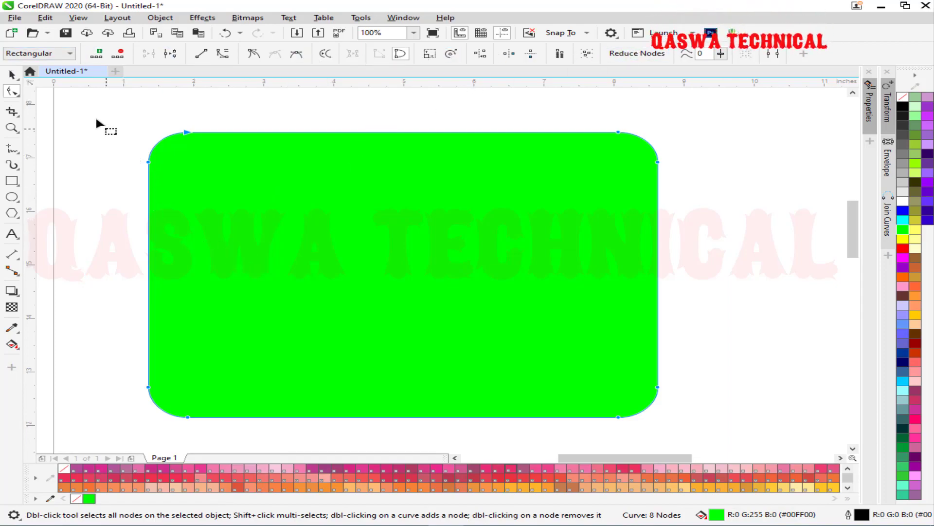
left_click(70, 53)
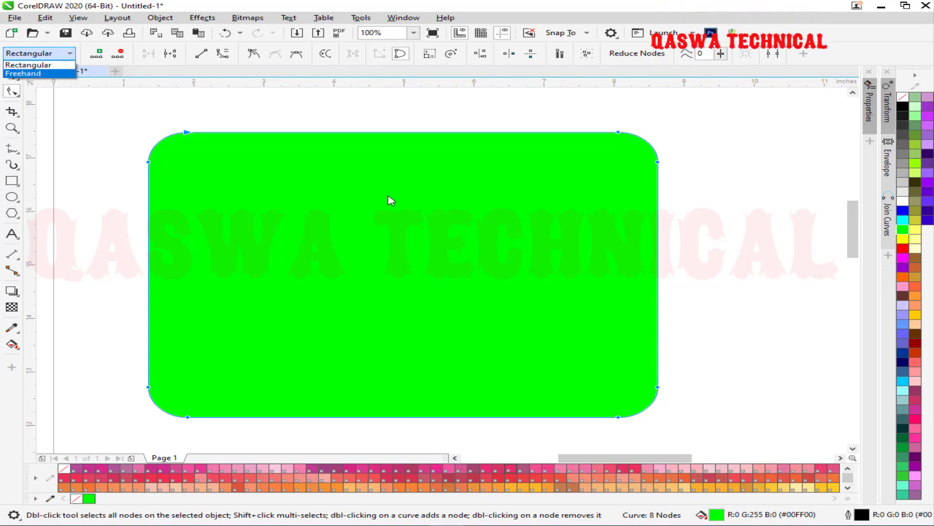
left_click(28, 65)
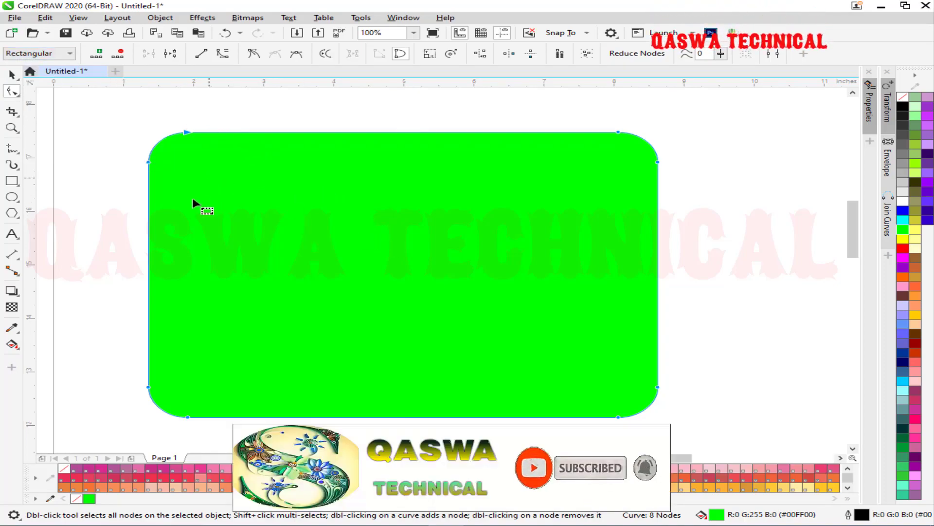
left_click_drag(108, 117, 718, 434)
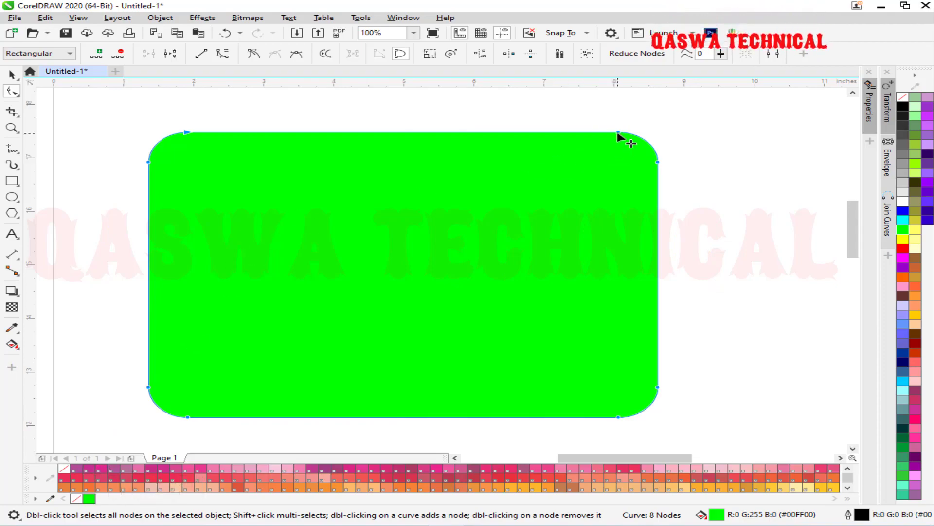
left_click_drag(618, 136, 600, 139)
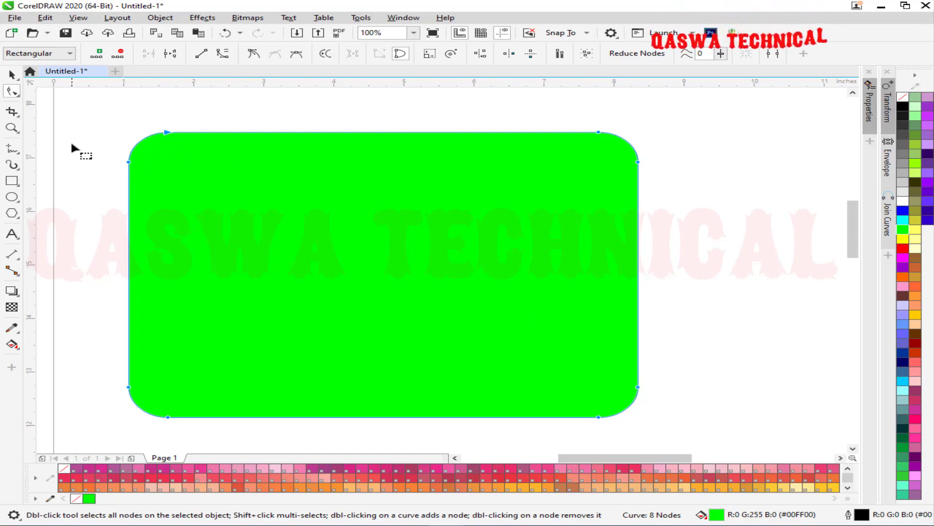
Try reshaping by dragging the left-edge, bottom-right and top nodes, then undo the reshape.
left_click_drag(74, 115, 677, 424)
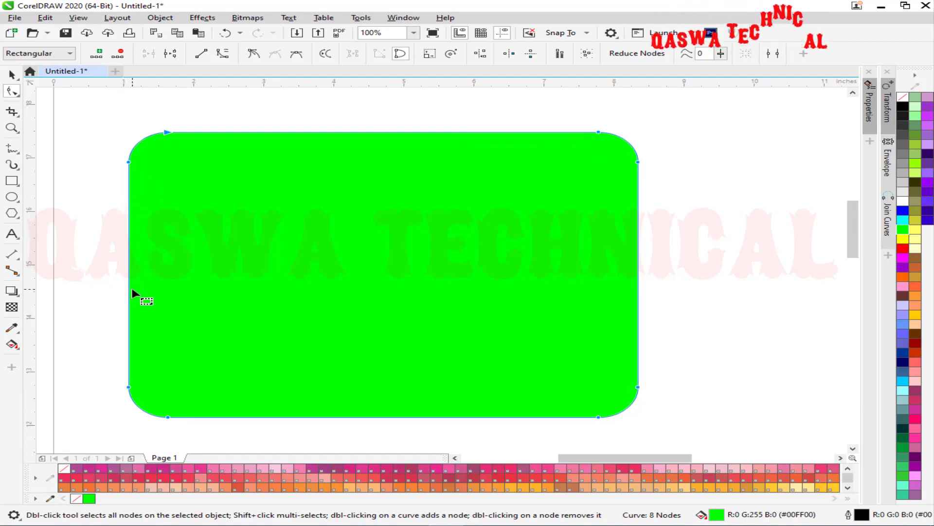
left_click(113, 168)
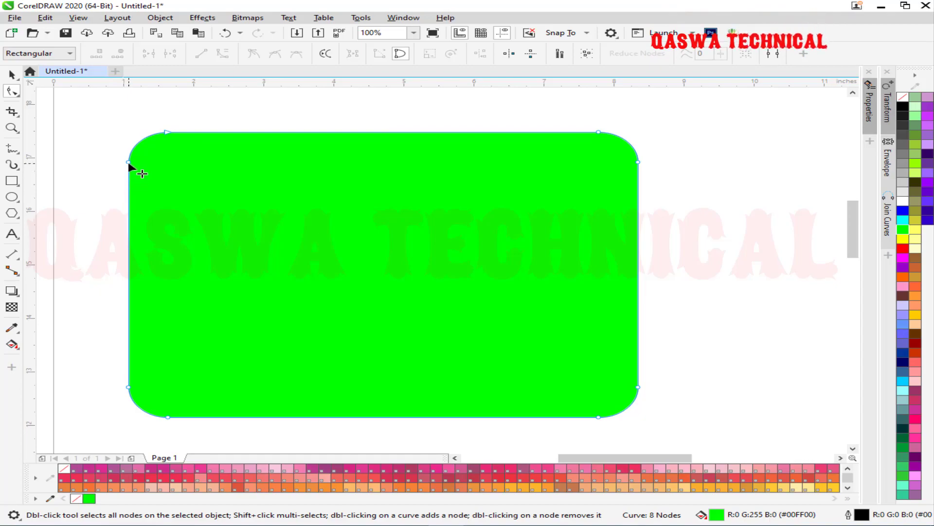
left_click(128, 162)
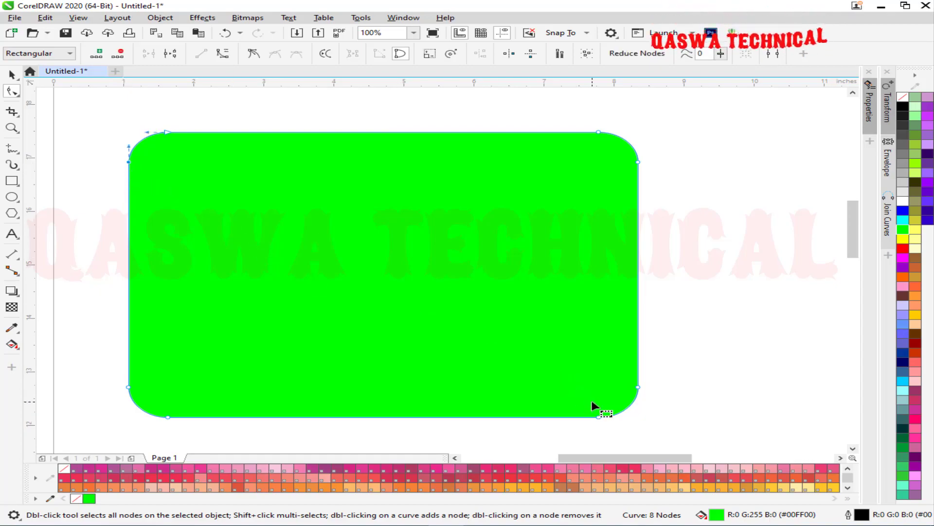
left_click(637, 387, "shift")
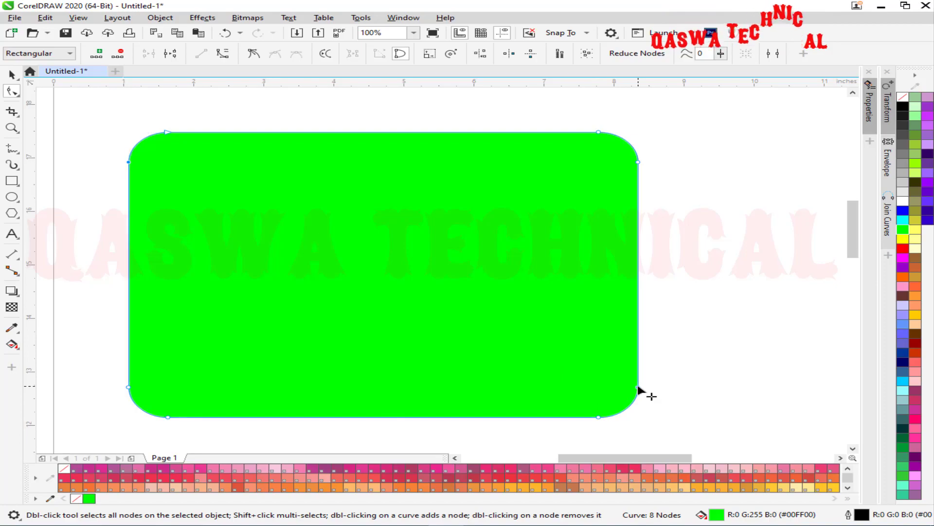
left_click_drag(640, 388, 796, 387)
left_click_drag(287, 164, 285, 206)
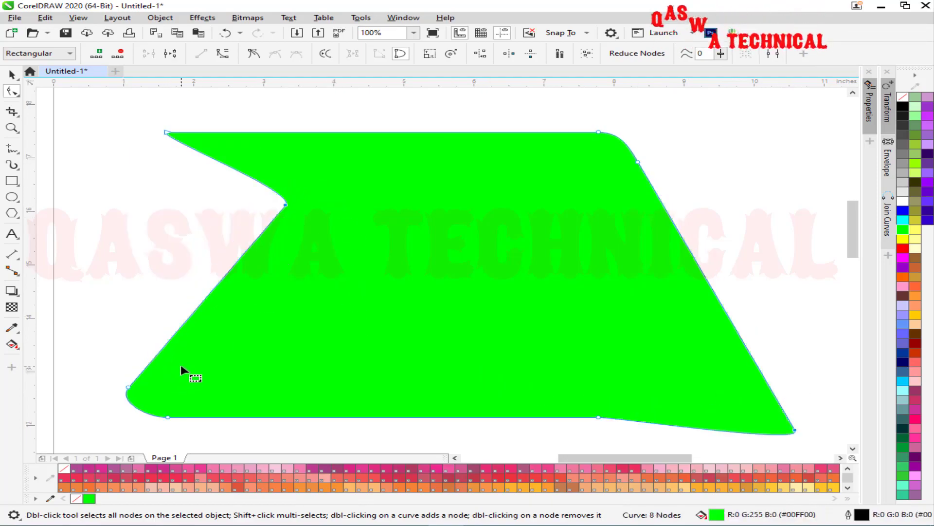
key("ctrl+z")
key("ctrl+z")
key("ctrl+z")
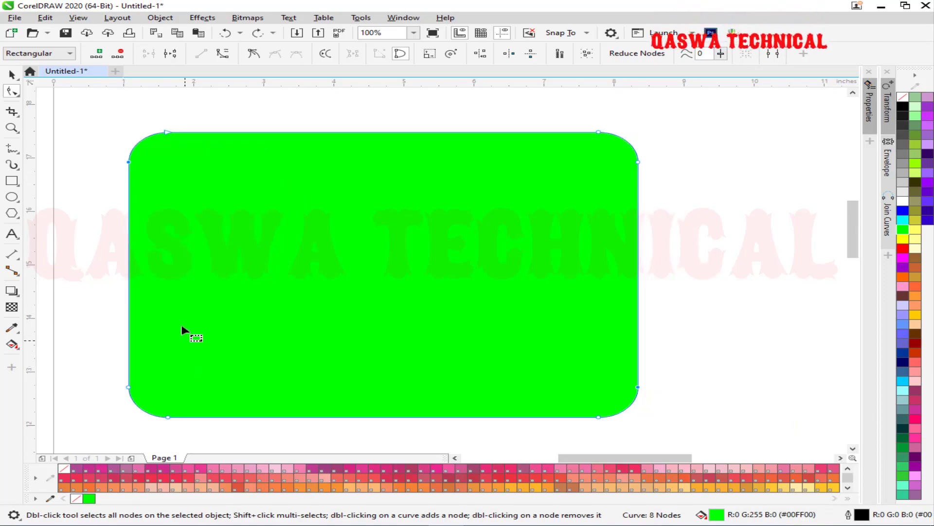
left_click(62, 58)
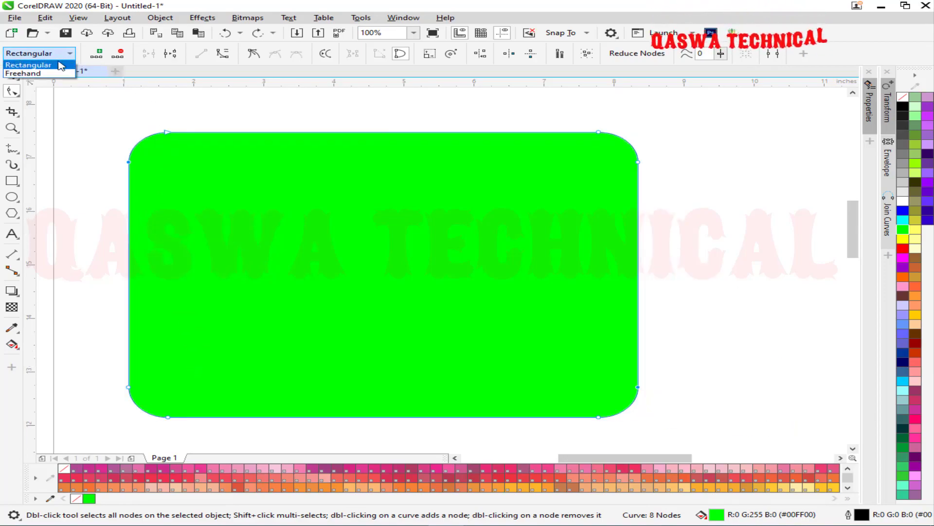
left_click(46, 74)
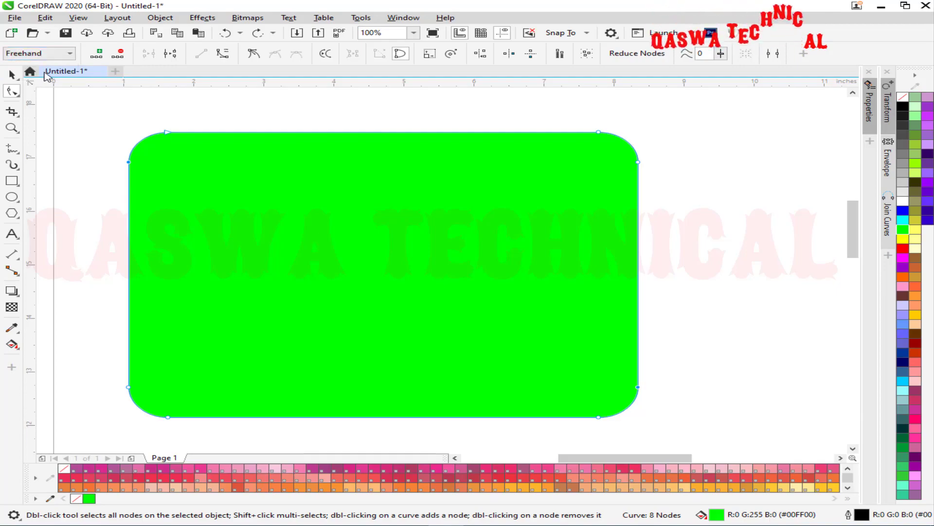
left_click_drag(118, 156, 191, 179)
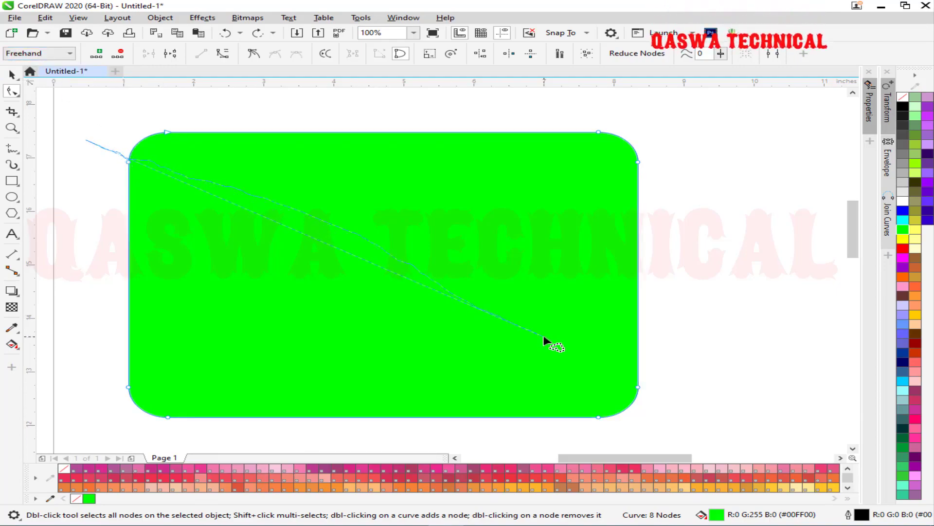
mouse_move(612, 415)
left_mouse_down()
mouse_move(615, 428)
mouse_move(473, 419)
left_mouse_up()
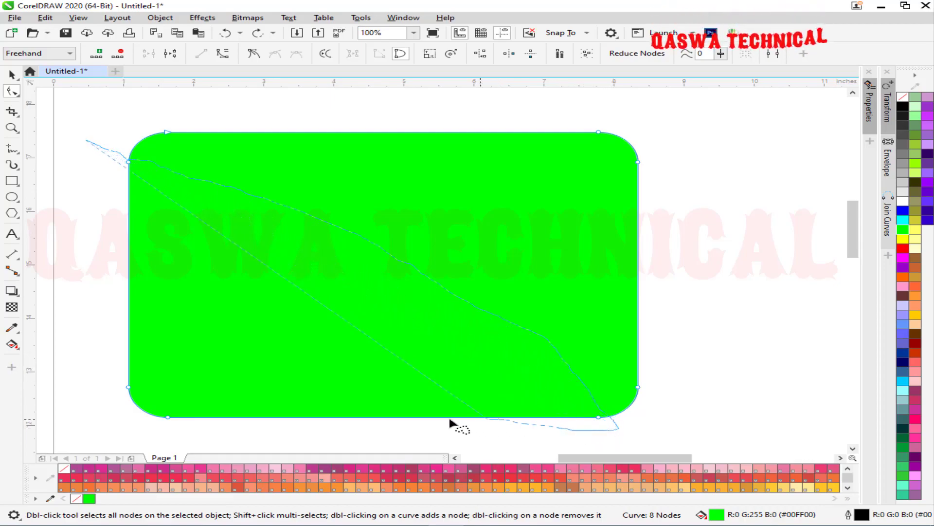
mouse_move(177, 427)
left_mouse_down()
mouse_move(155, 427)
mouse_move(148, 404)
mouse_move(167, 334)
mouse_move(117, 202)
left_mouse_up()
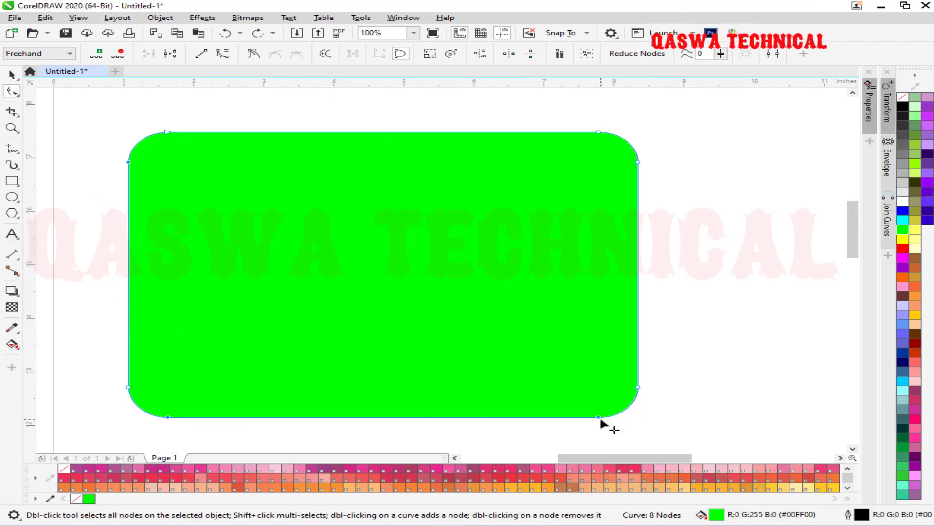
left_click_drag(600, 418, 712, 268)
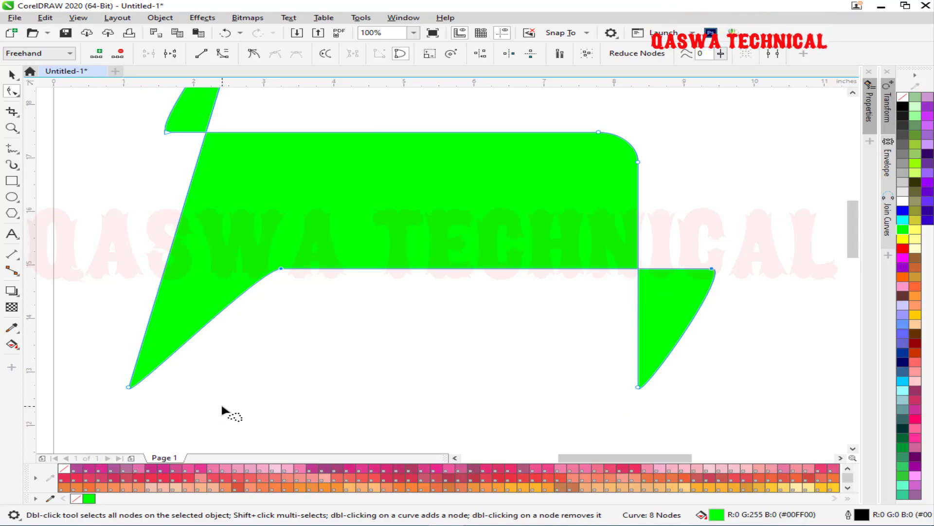
key("ctrl+z")
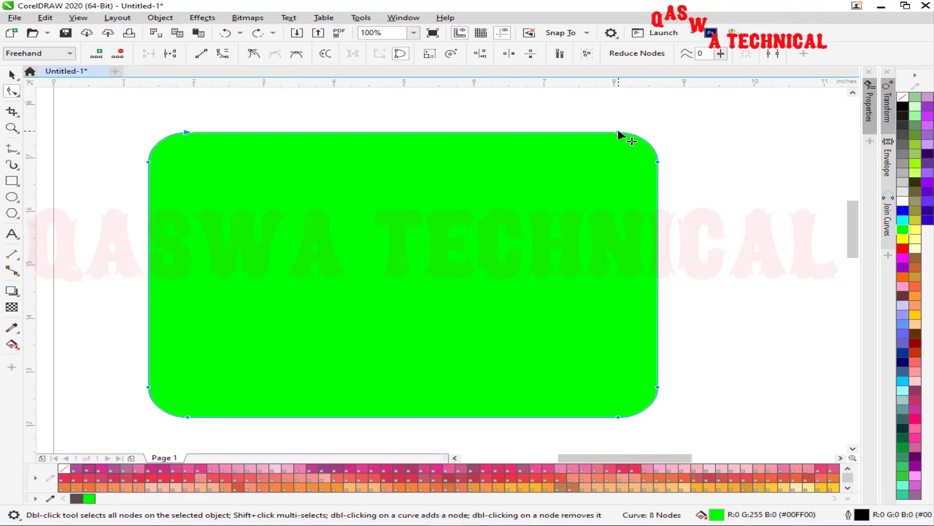
Nudge the shape right, add nodes twice to reach 32, and set node selection to Rectangular.
left_click_drag(618, 132, 631, 134)
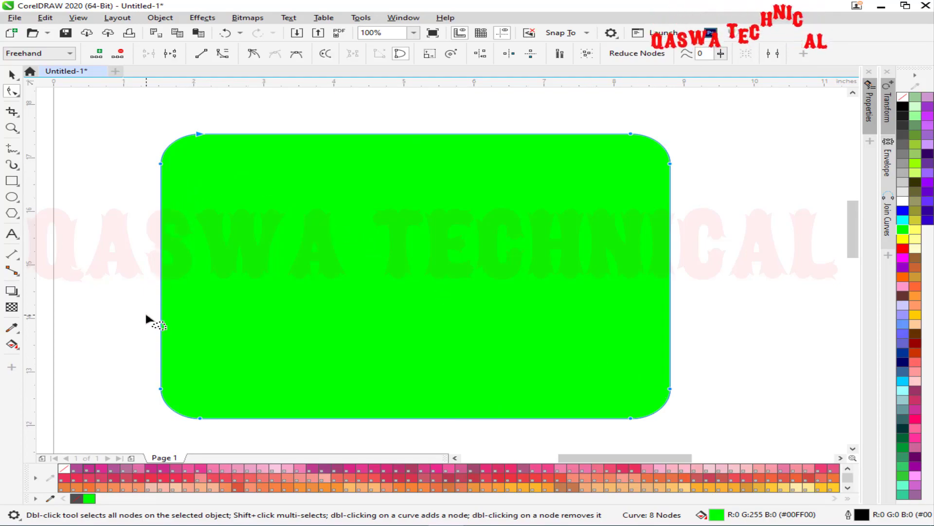
left_click(95, 54)
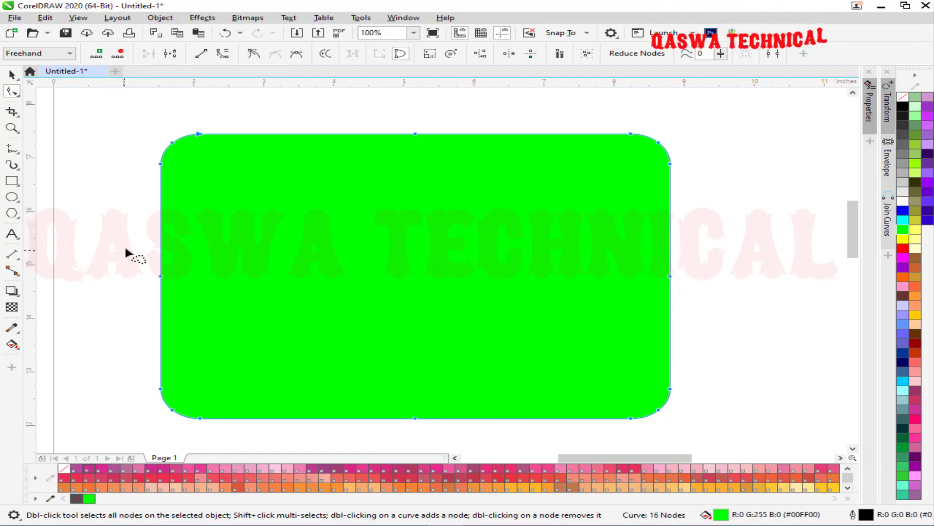
left_click(96, 54)
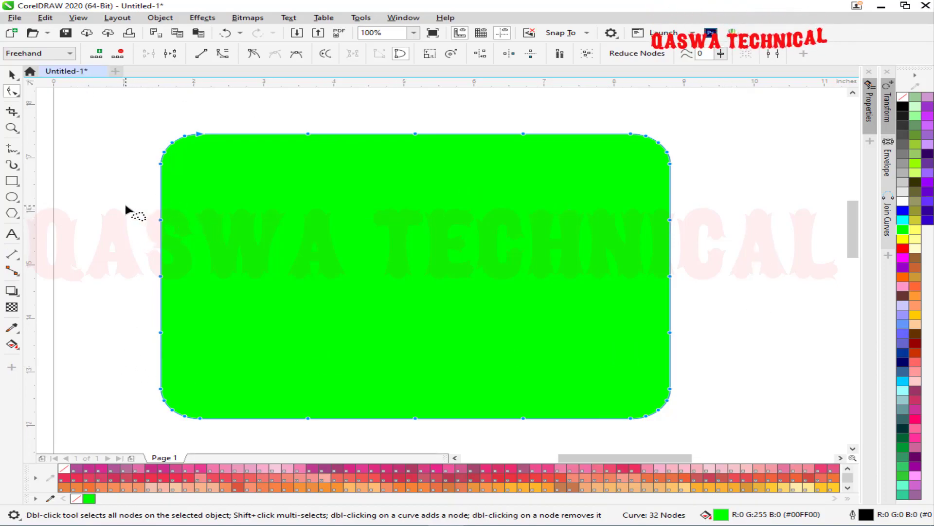
left_click(29, 54)
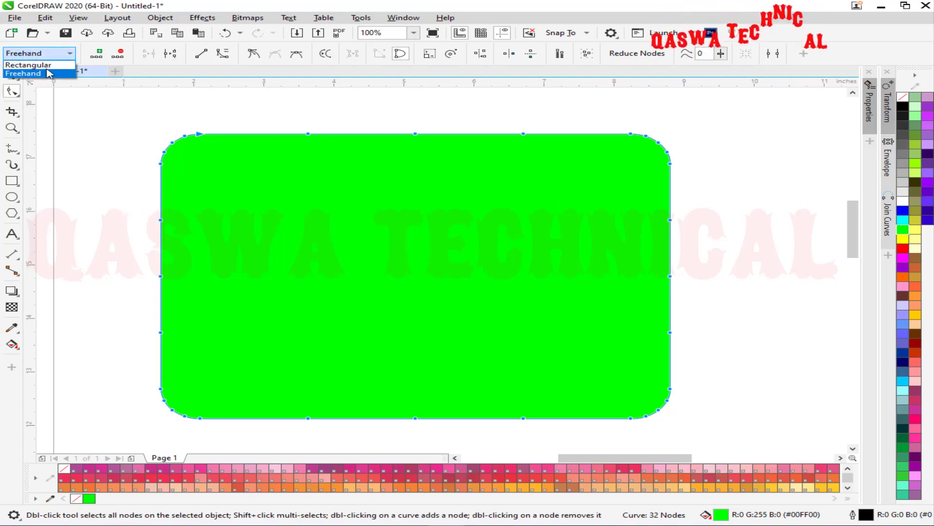
left_click(27, 73)
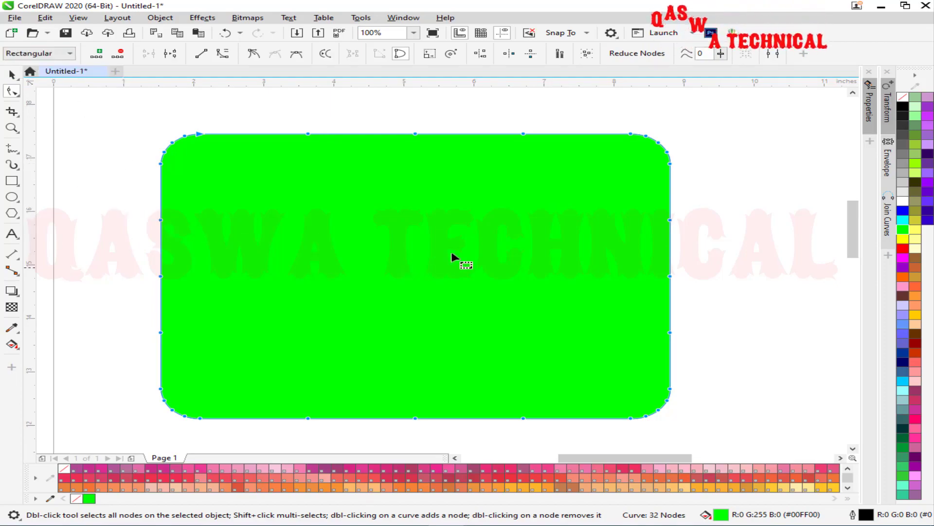
Delete the side nodes and the top-right and top-left corner nodes to form broad smooth top curves.
left_click(125, 55)
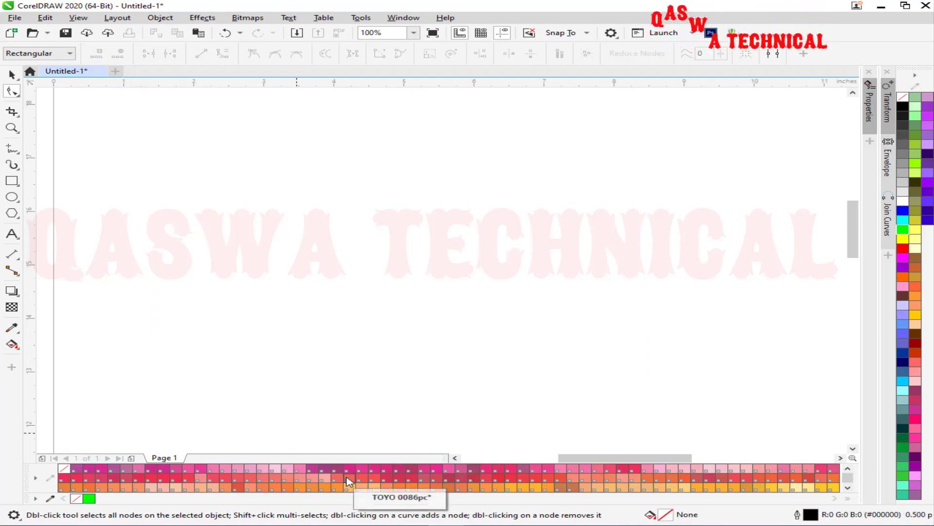
key("ctrl+z")
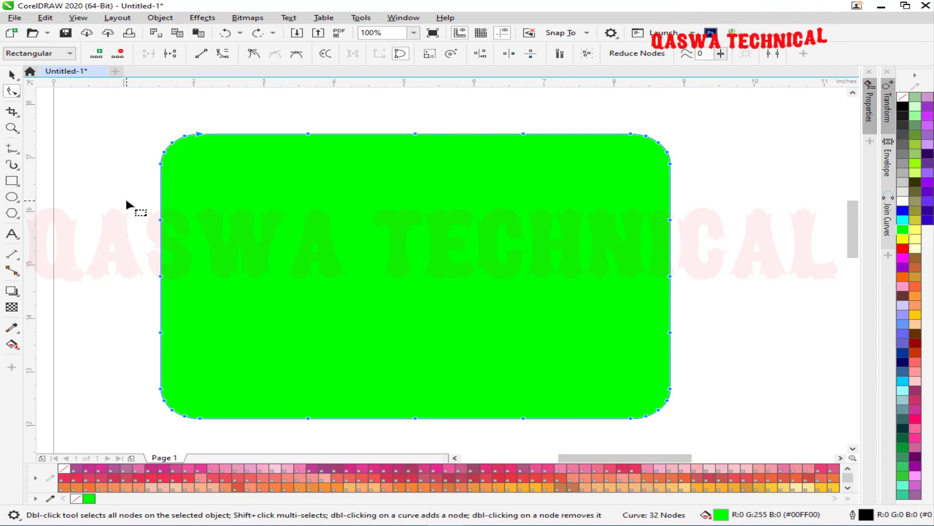
left_click_drag(147, 215, 733, 367)
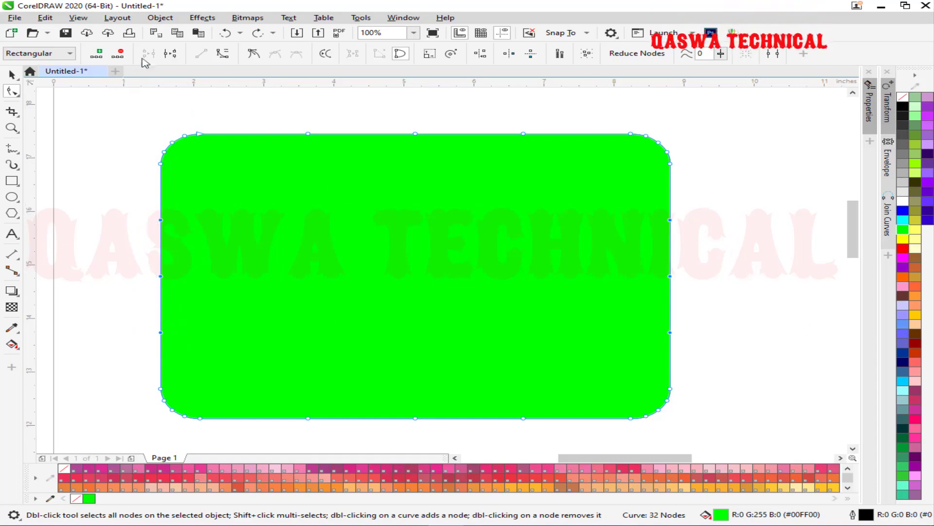
left_click(124, 54)
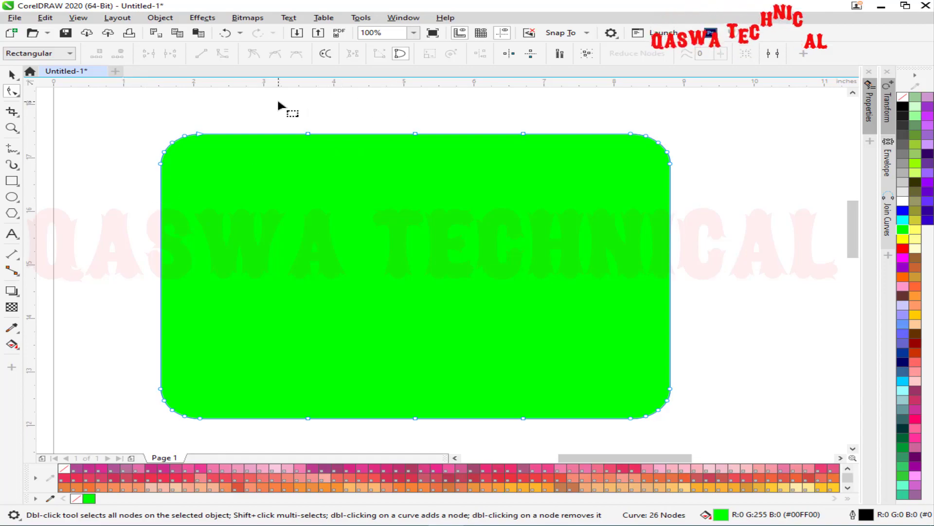
left_click_drag(709, 119, 610, 184)
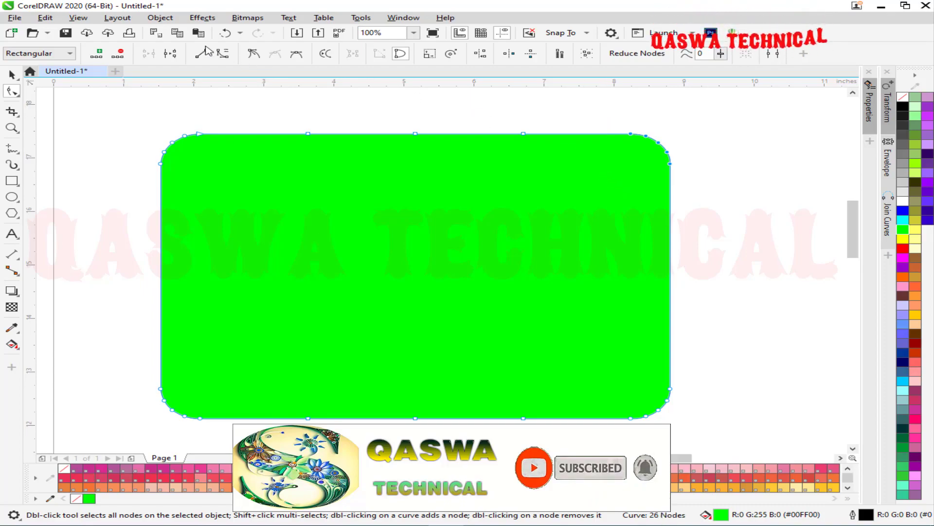
left_click(123, 56)
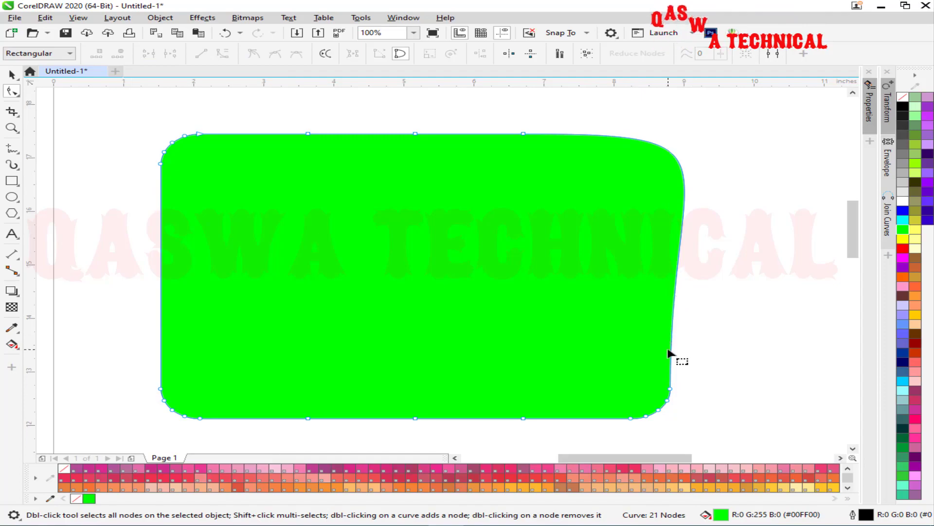
left_click_drag(160, 162, 131, 188)
left_click(117, 54)
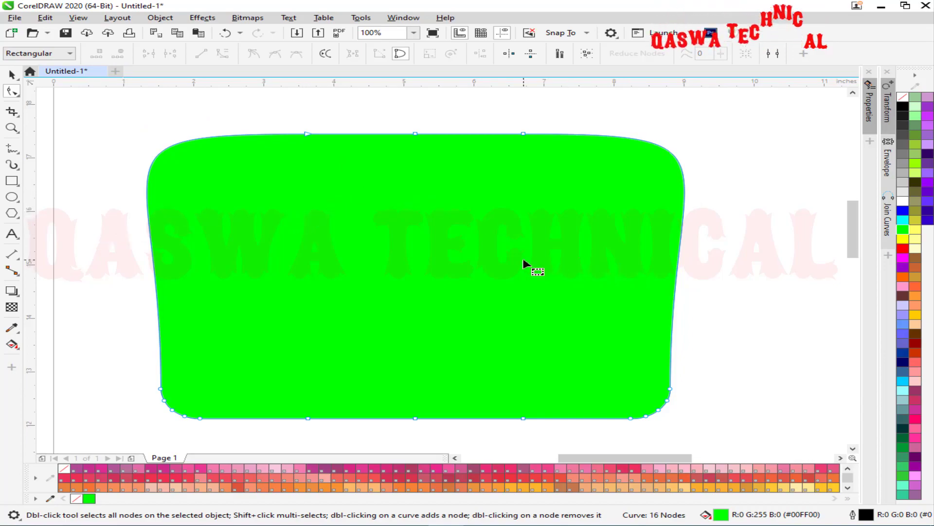
Draw a 12.375-inch horizontal line below the shape with the 2-Point Line tool.
scroll(521, 252, "down", 1)
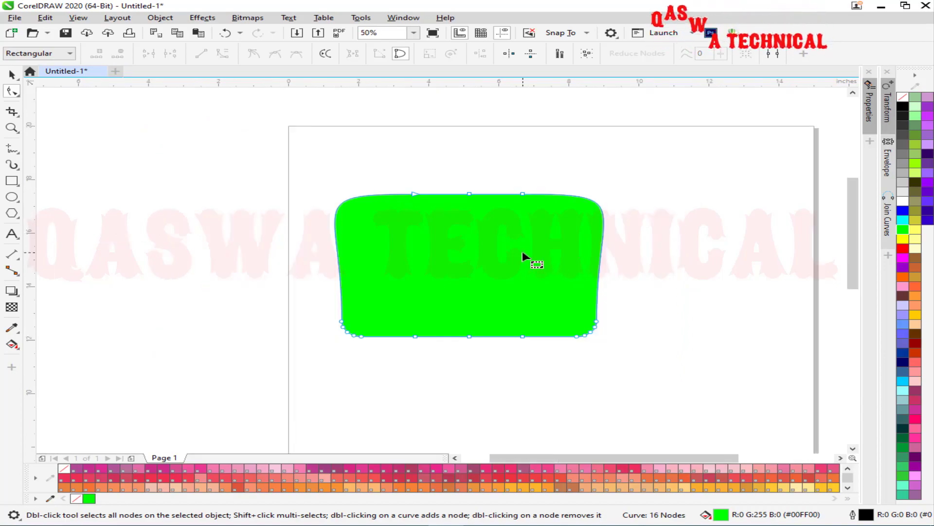
scroll(522, 250, "down", 1)
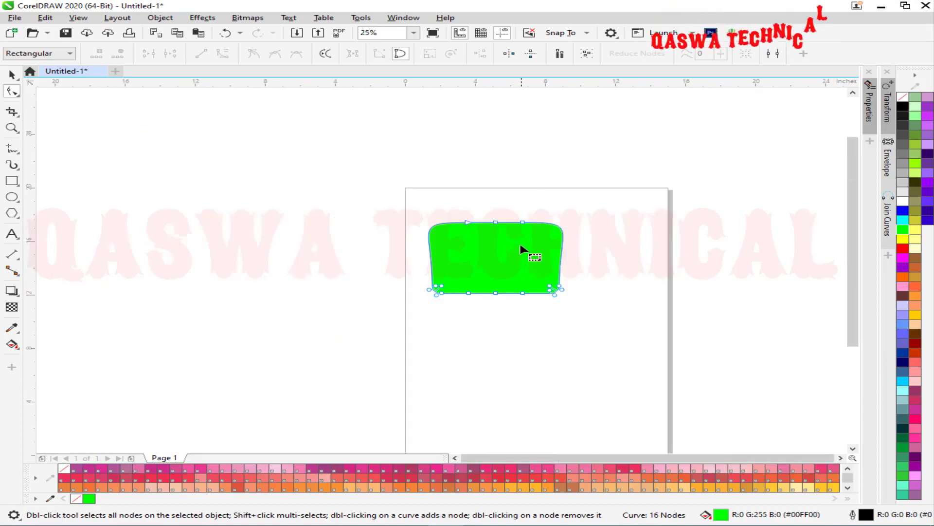
left_click(8, 152)
left_click(63, 163)
mouse_move(427, 354)
left_mouse_down()
mouse_move(578, 340)
mouse_move(643, 354)
left_mouse_up()
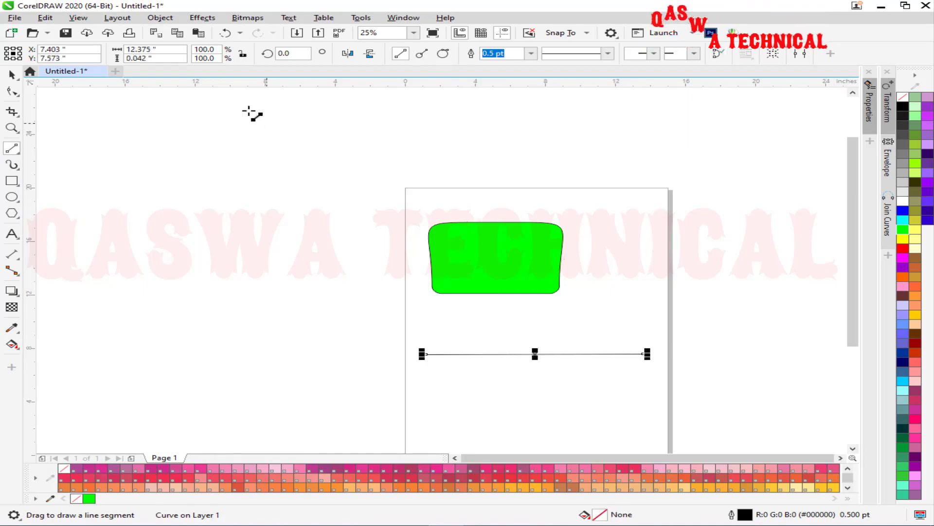
Move the 12.375-inch line up so it sits just beneath the green shape.
key("F4")
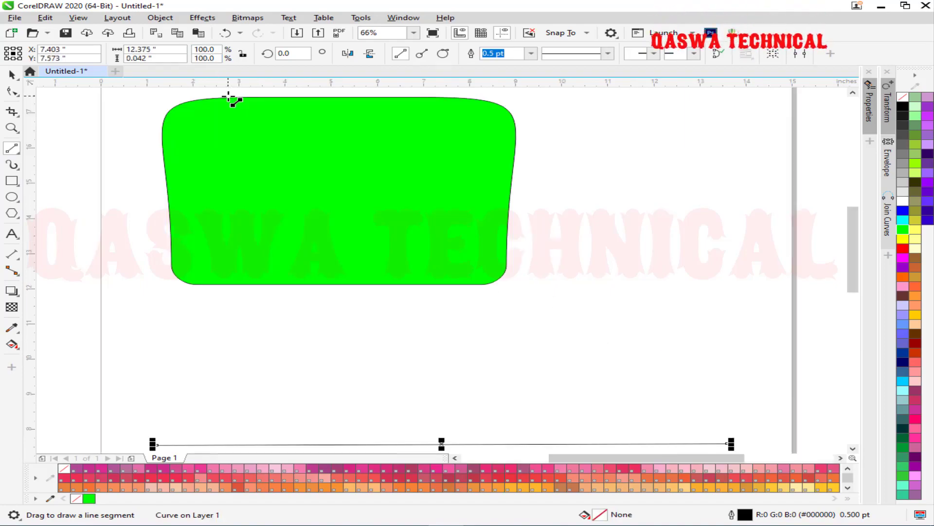
left_click(11, 75)
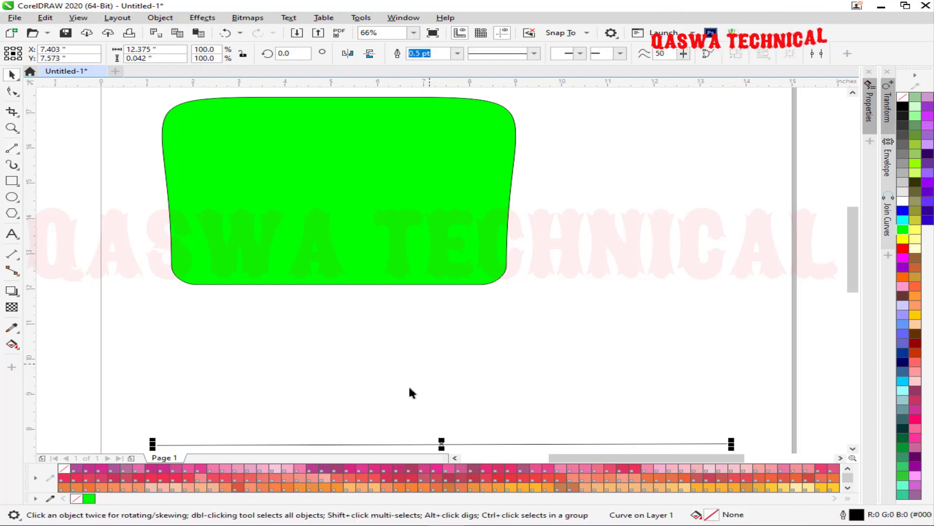
left_click_drag(442, 443, 434, 346)
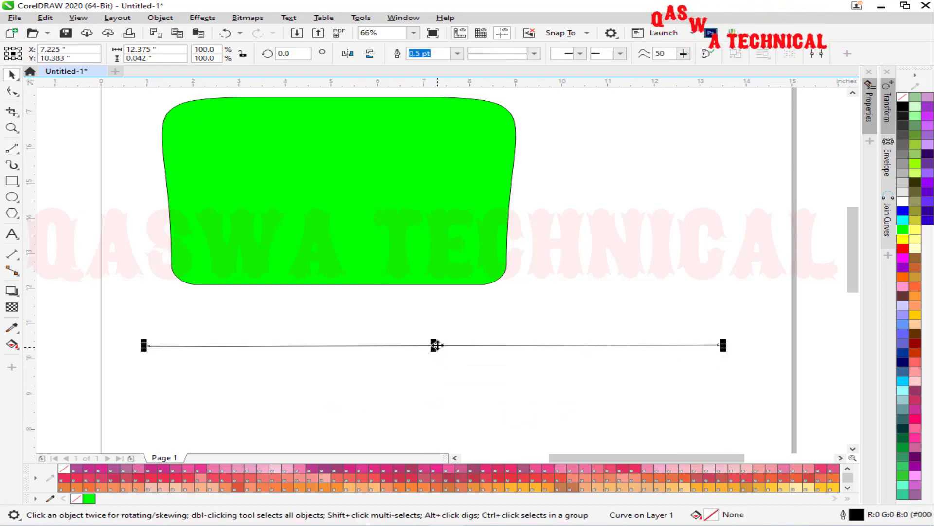
left_click(15, 92)
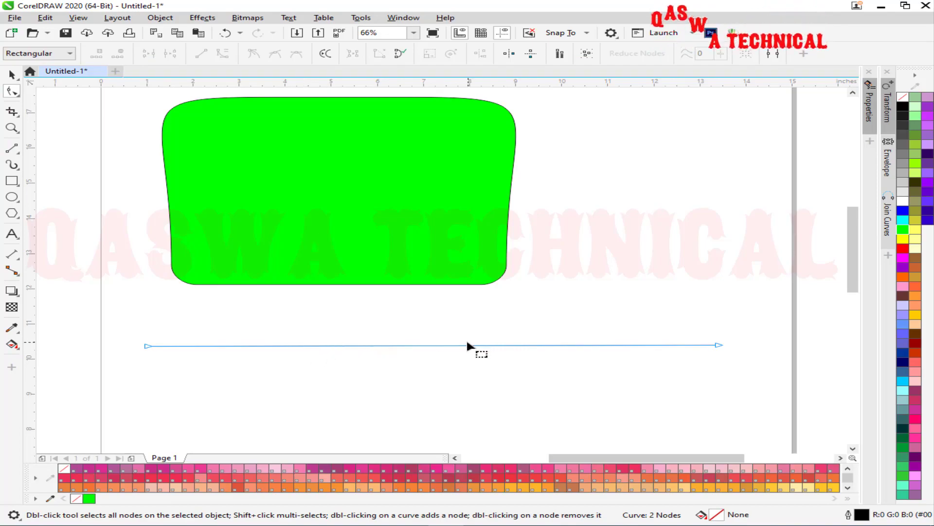
left_click_drag(125, 330, 745, 358)
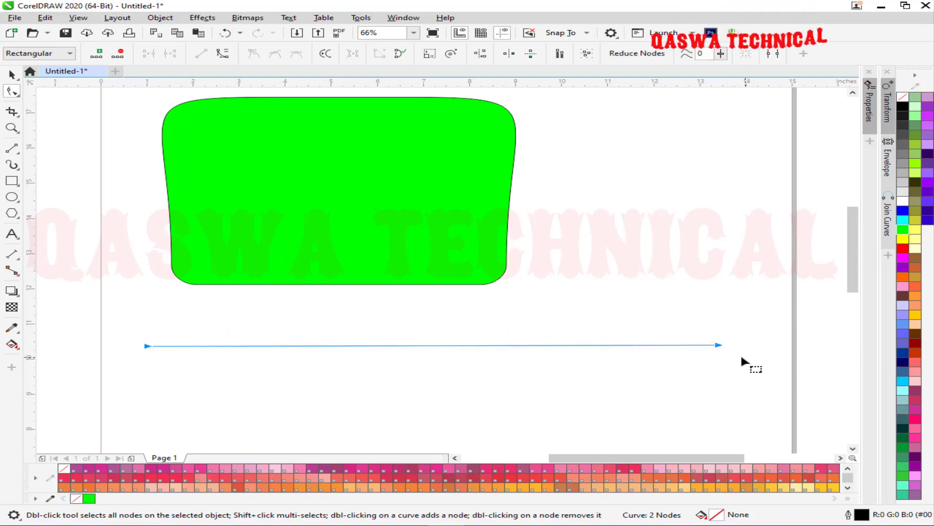
left_click(437, 345)
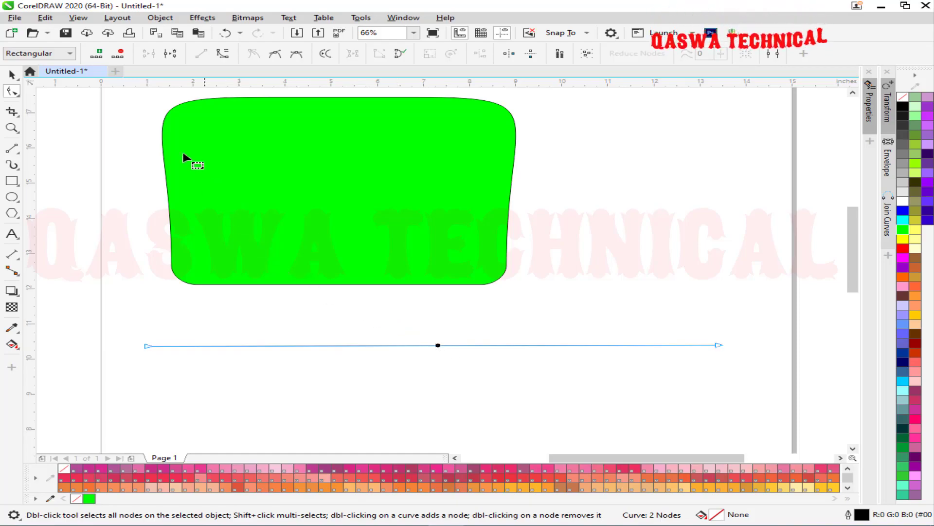
left_click(96, 54)
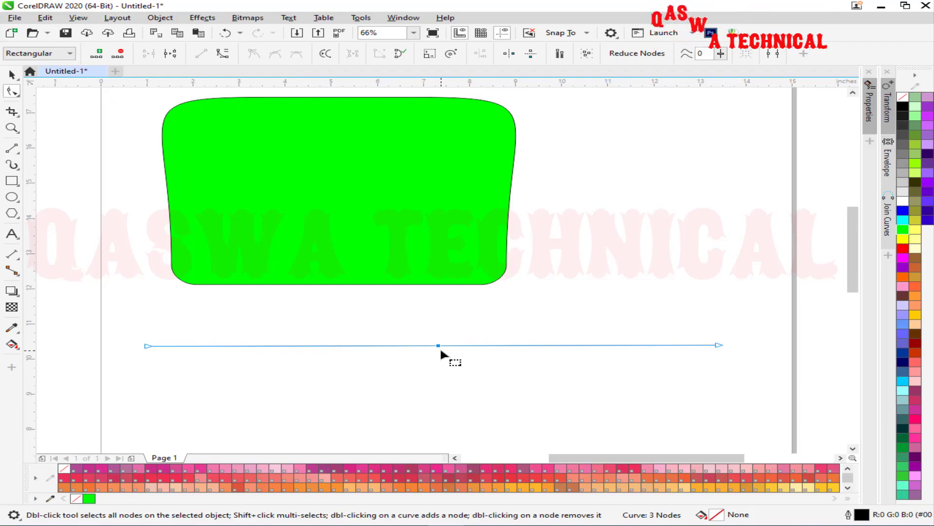
left_click(276, 346)
double_click(598, 345)
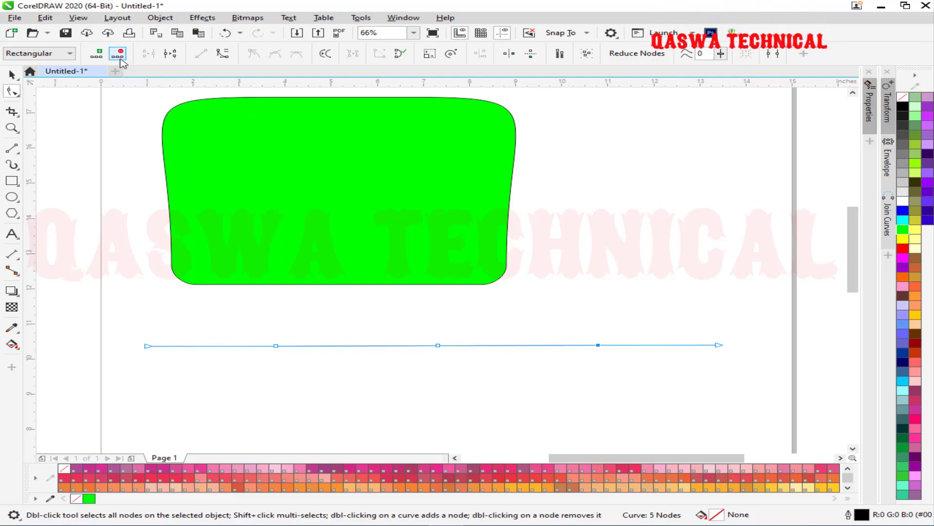
left_click(119, 55)
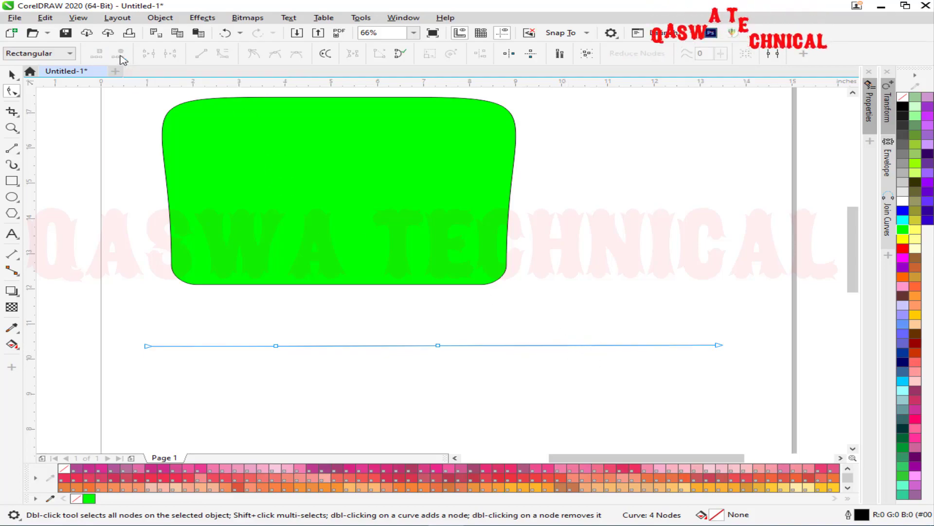
double_click(438, 346)
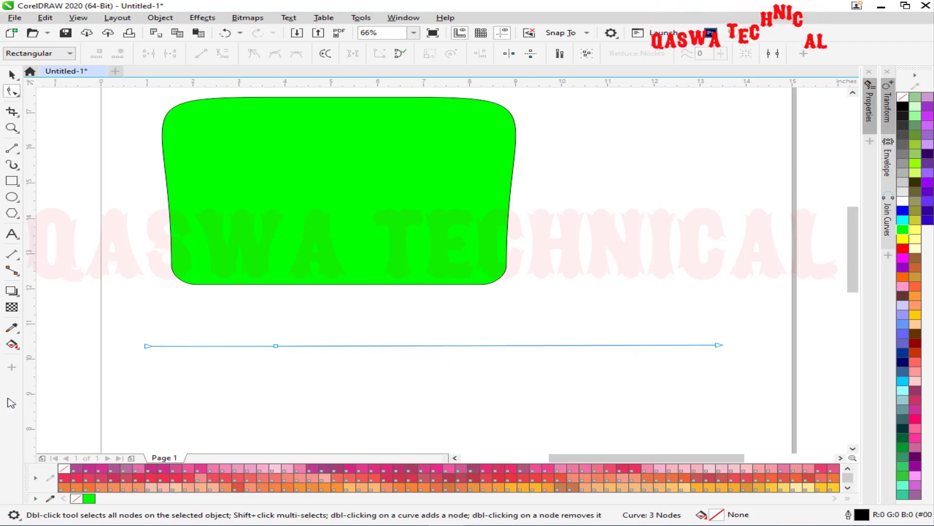
double_click(278, 346)
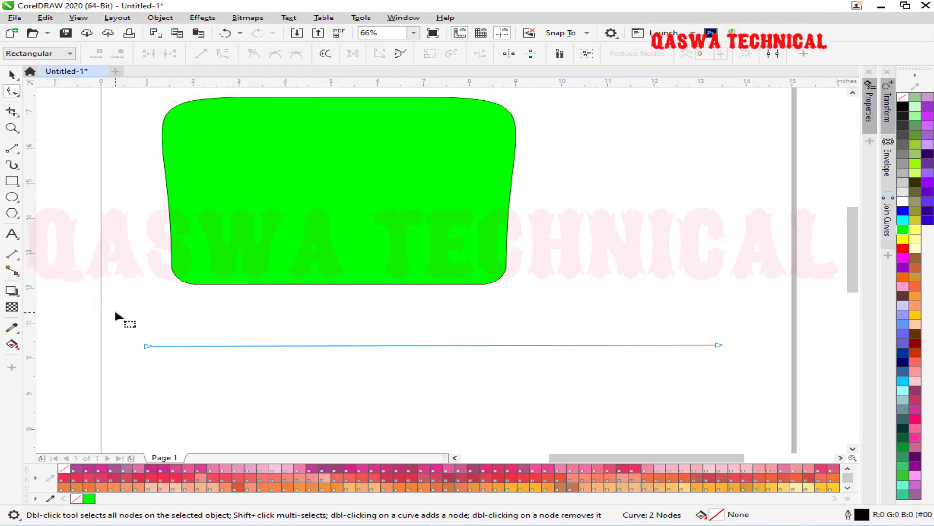
Select and delete the green shape and the line, clearing the page.
key("space")
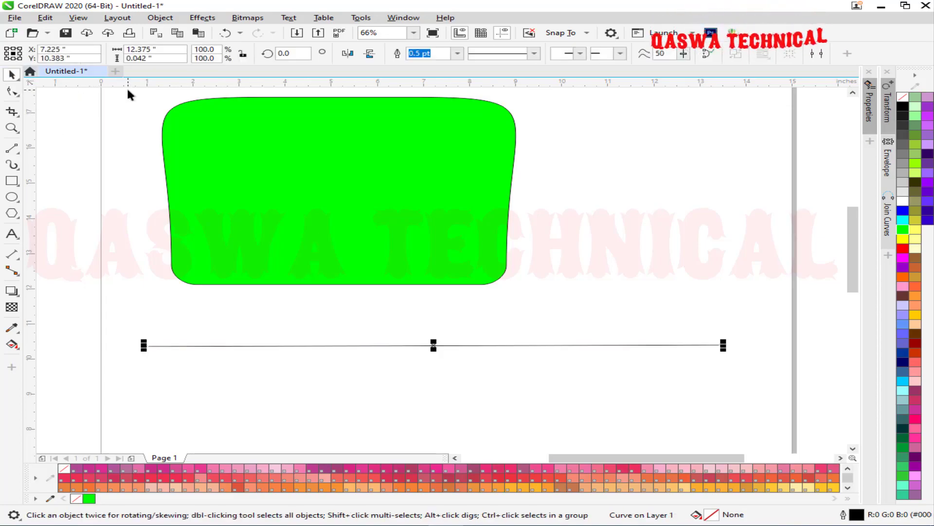
key("ctrl+a")
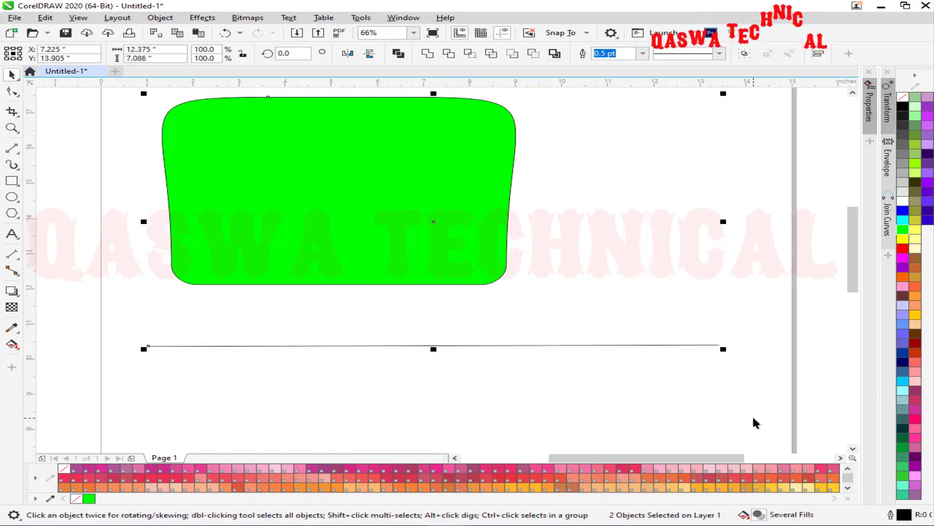
key("Delete")
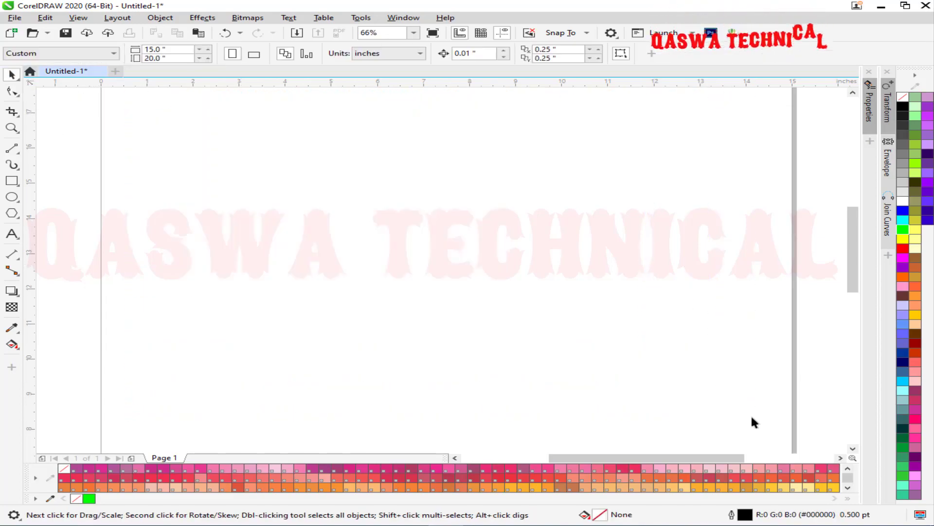
Draw a new unfilled rectangle, convert it to curves with Ctrl+Q, and select its four nodes.
left_click(11, 184)
left_click_drag(252, 161, 575, 350)
left_click(11, 75)
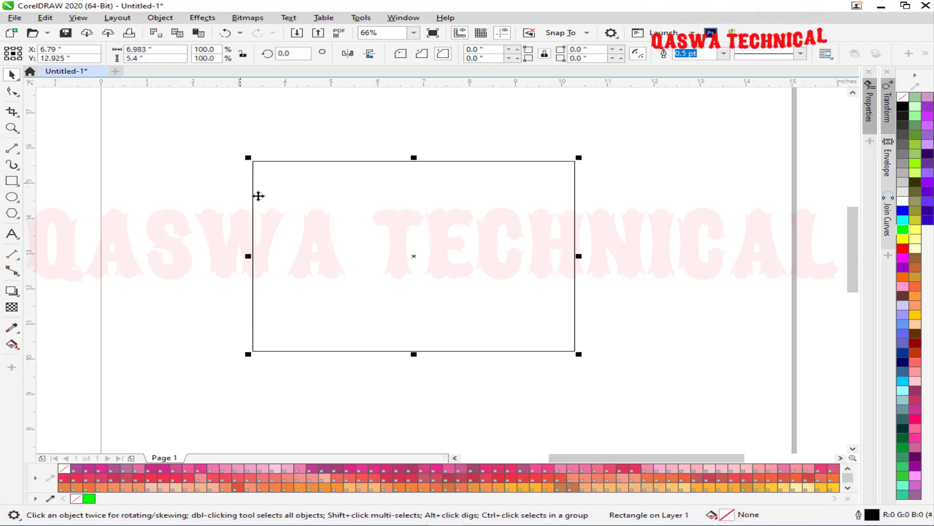
left_click(13, 91)
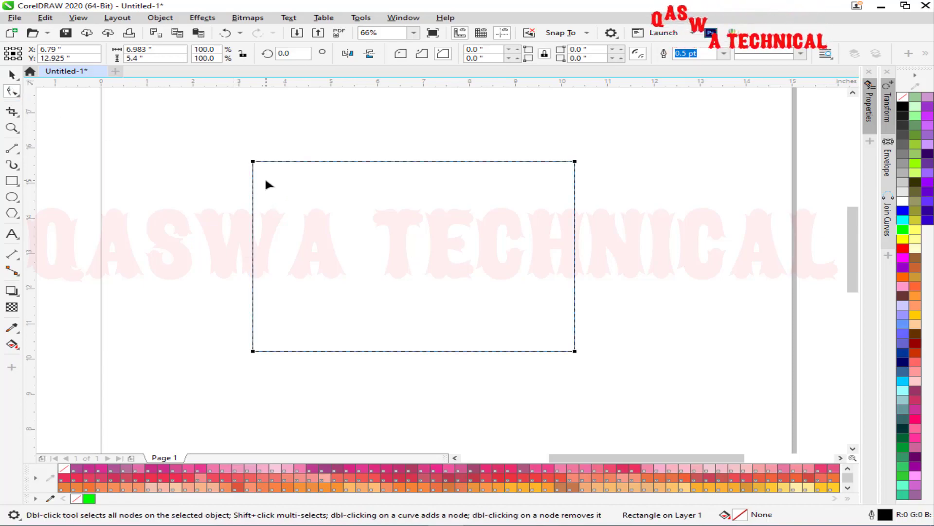
key("ctrl+q")
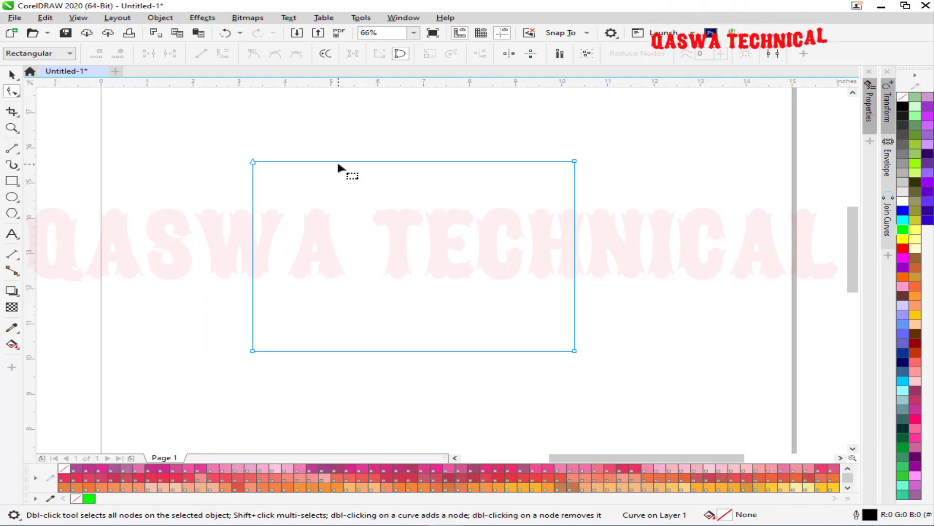
left_click_drag(197, 141, 614, 373)
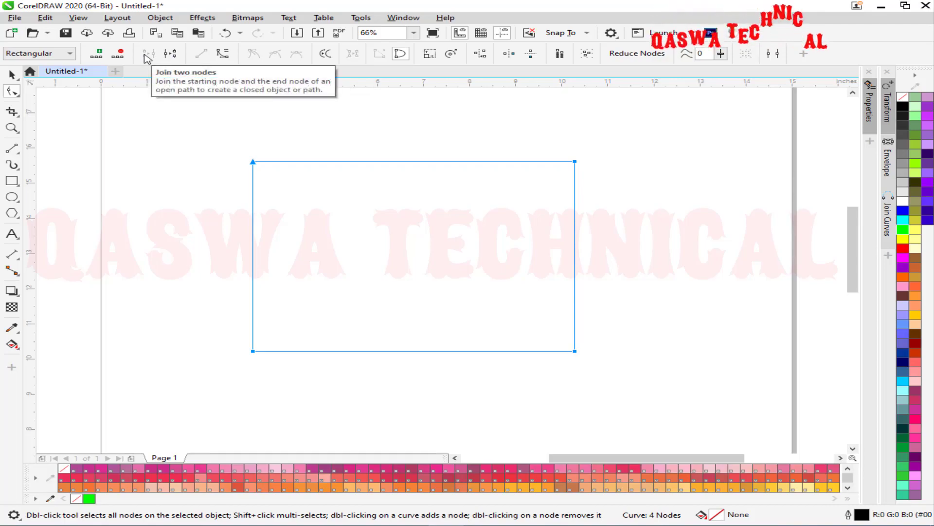
Break the rectangle apart at its corners and pull the left, top and right sides outward.
left_click(170, 53)
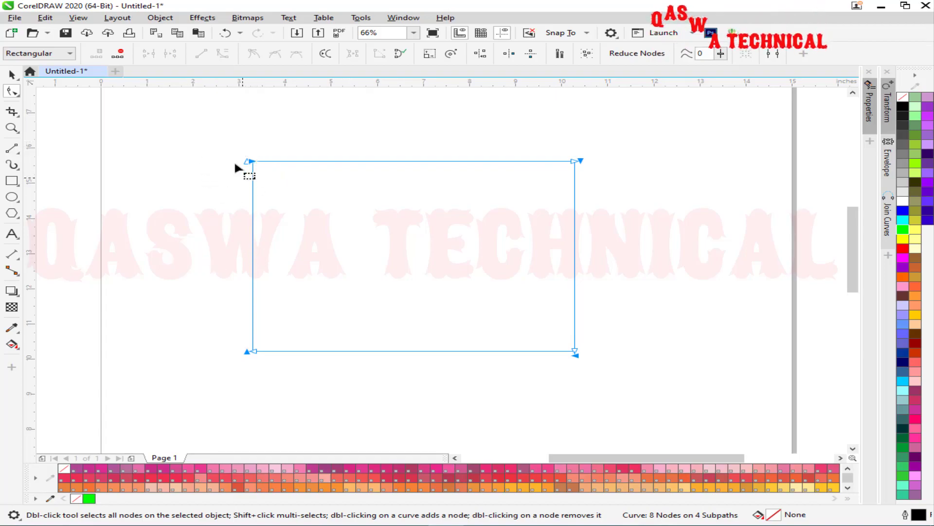
left_click_drag(252, 233, 206, 233)
left_click_drag(380, 161, 378, 138)
left_click_drag(576, 235, 634, 234)
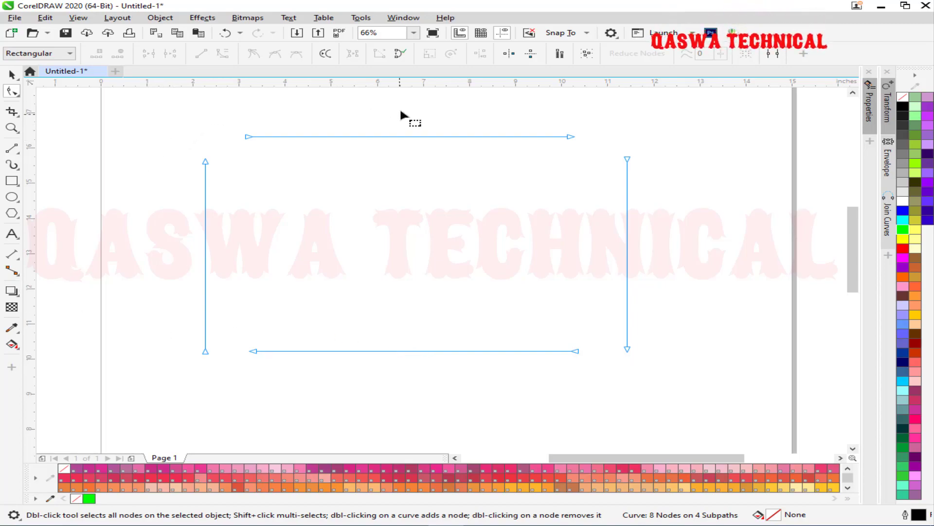
Join the four pairs of corner end nodes to close the rectangle again.
left_click_drag(300, 106, 176, 200)
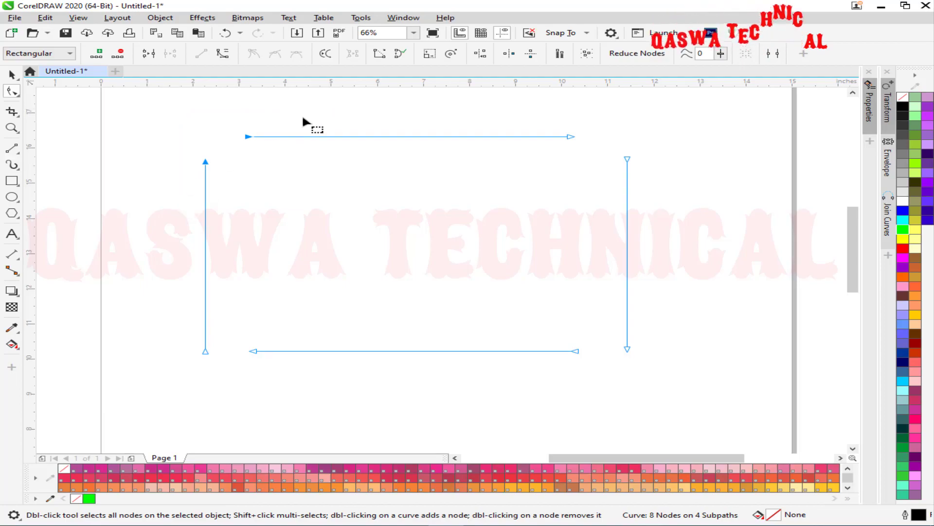
left_click(148, 53)
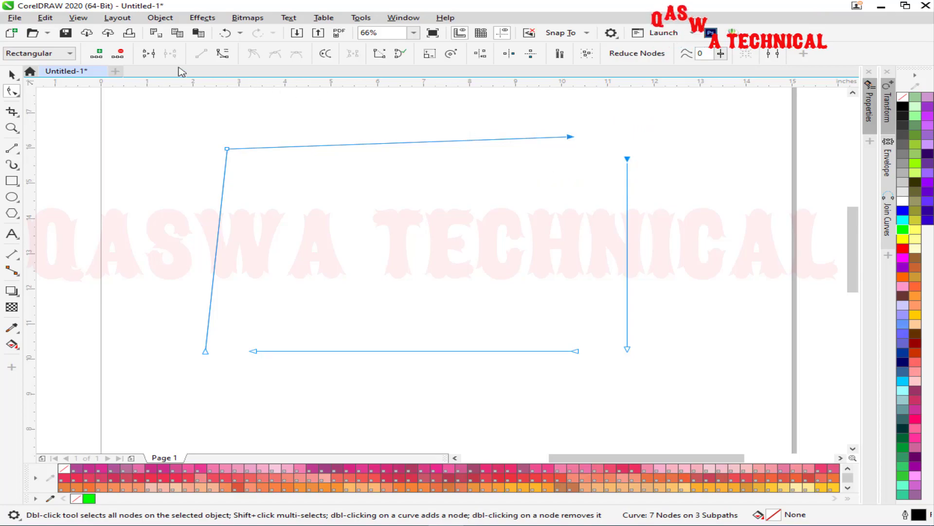
left_click(149, 53)
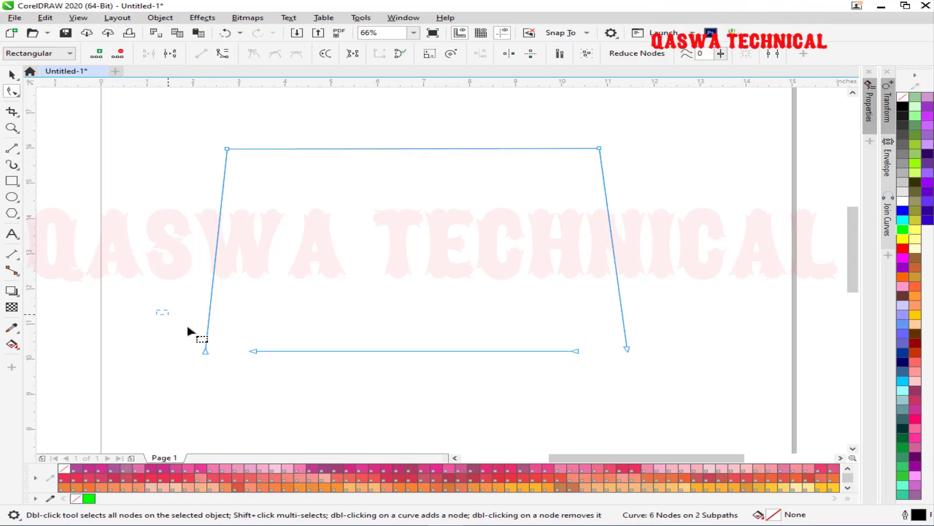
left_click(149, 54)
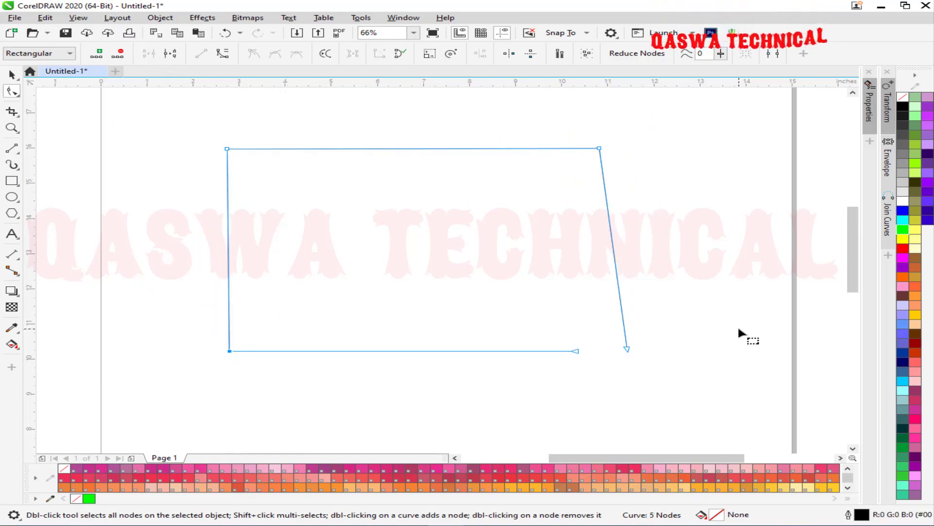
left_click_drag(545, 380, 545, 381)
left_click(148, 54)
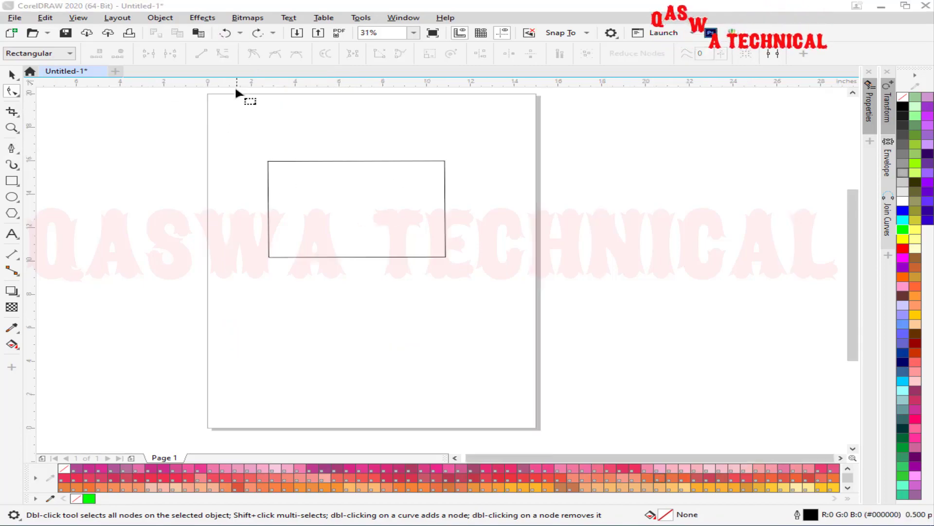
Draw a 7-node open zigzag line with the Pen tool below the rectangle.
left_click(415, 257)
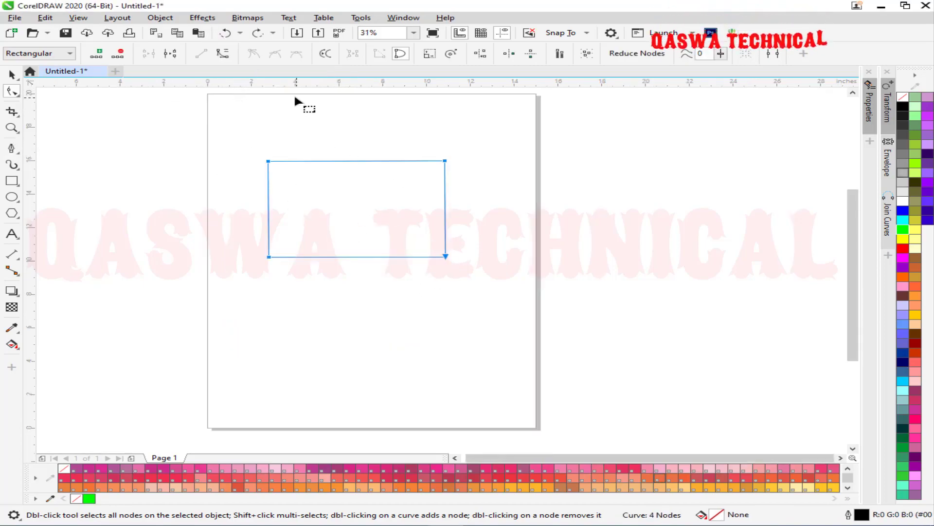
left_click(12, 147)
left_click(18, 153)
left_click(92, 187)
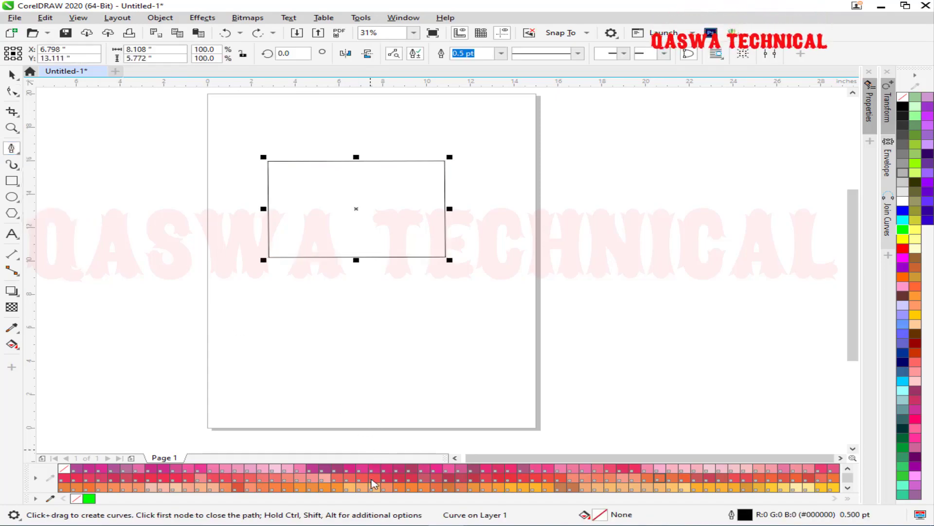
left_click(214, 385)
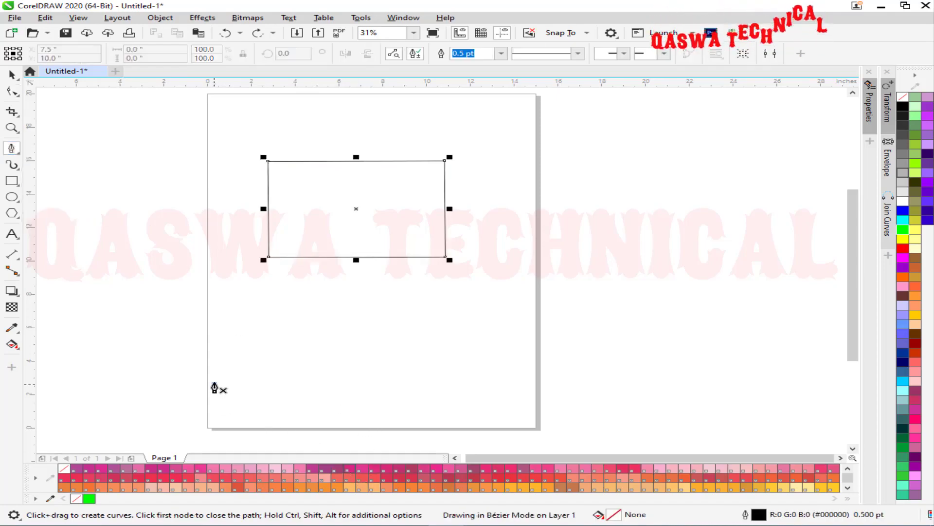
left_click(249, 322)
left_click(296, 379)
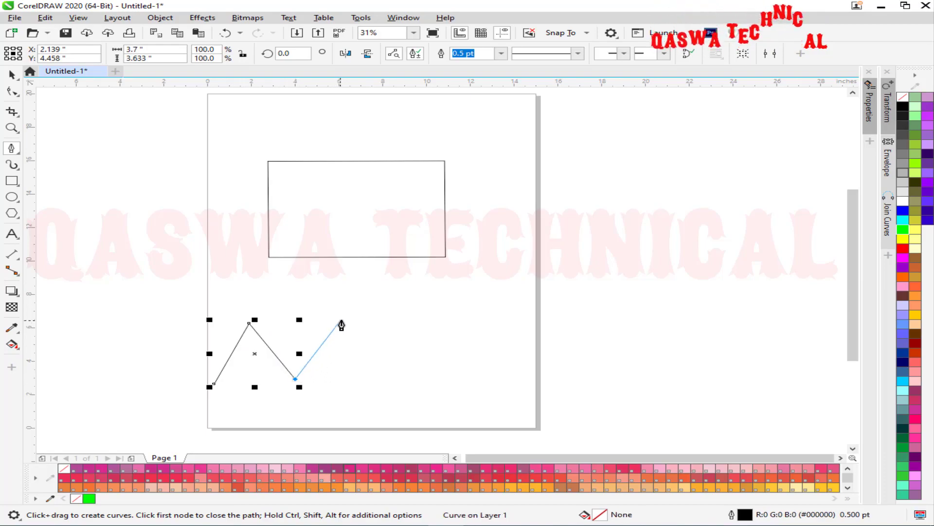
left_click(341, 321)
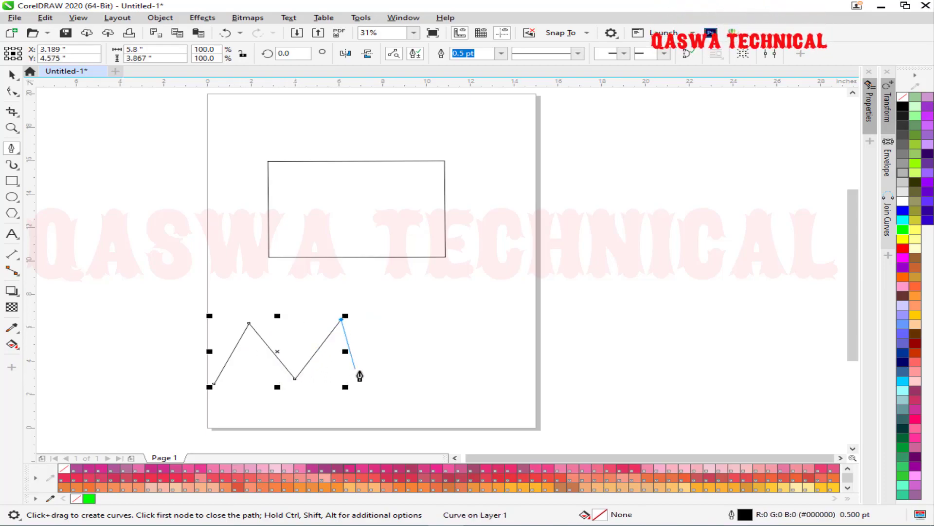
left_click(388, 373)
left_click(443, 315)
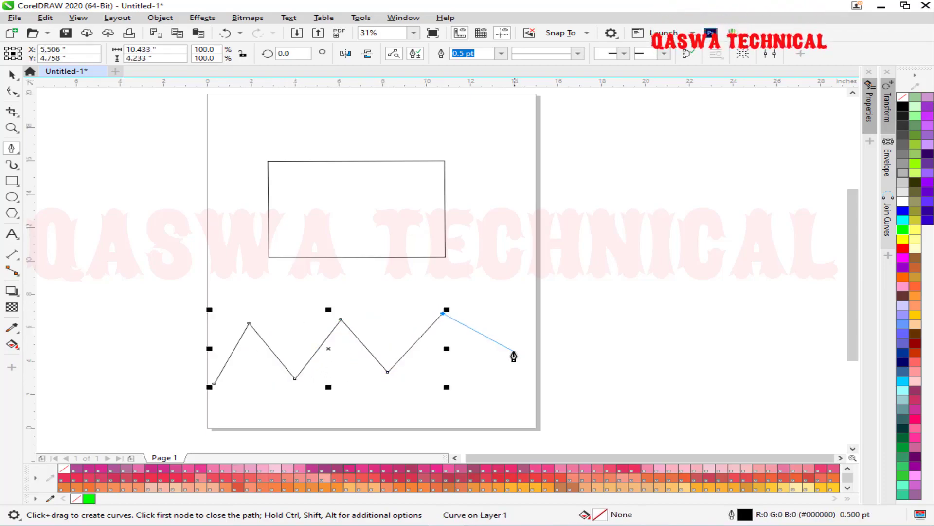
left_click(487, 366)
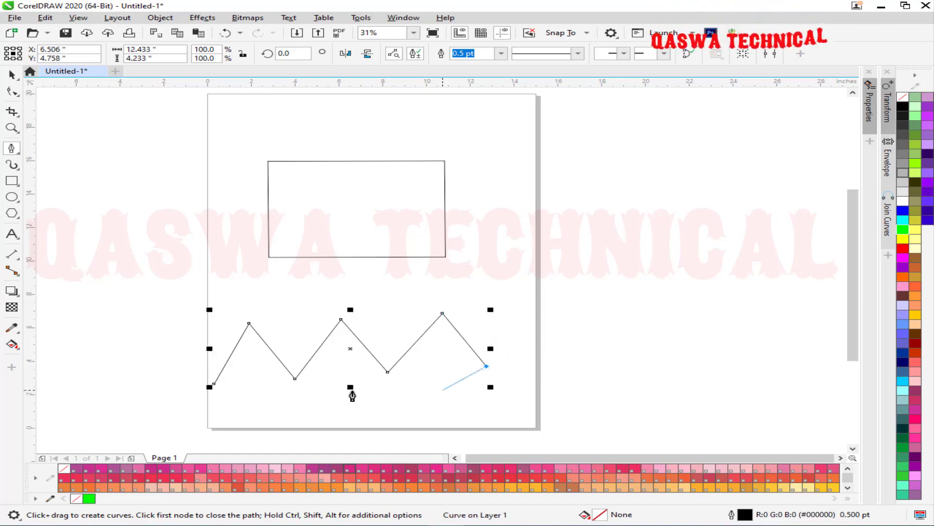
left_click(10, 76)
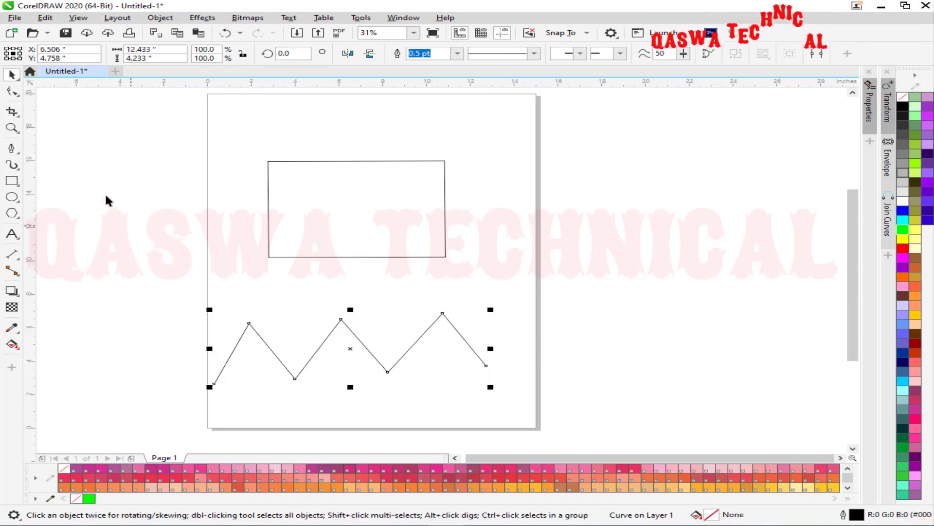
left_click(12, 92)
left_click_drag(119, 285, 578, 406)
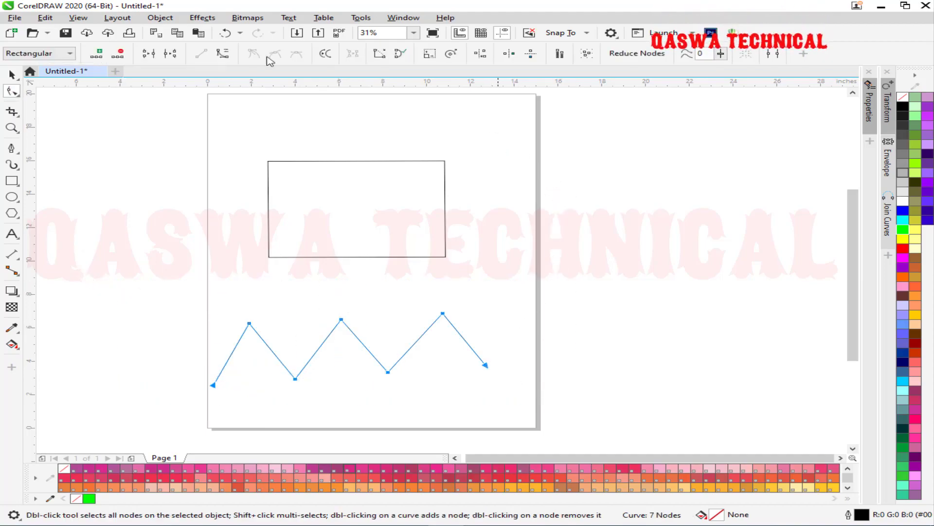
left_click(160, 18)
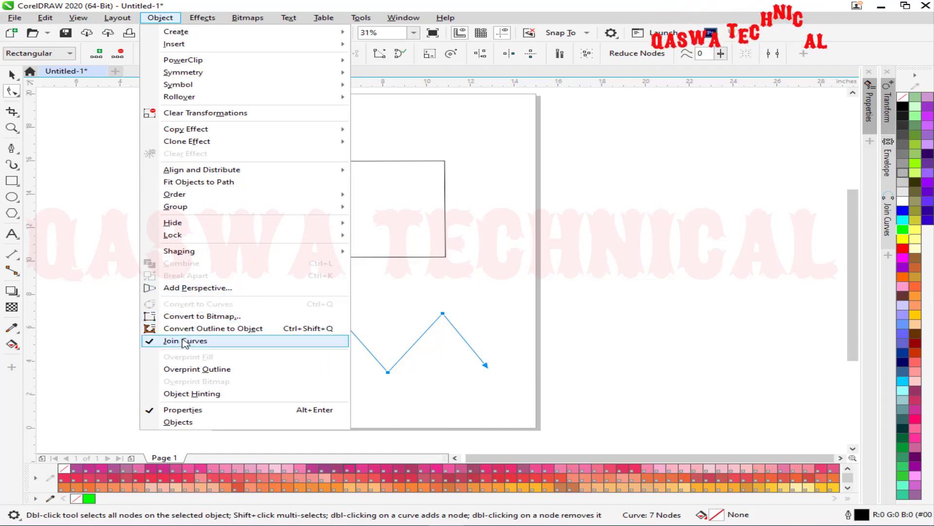
left_click(398, 306)
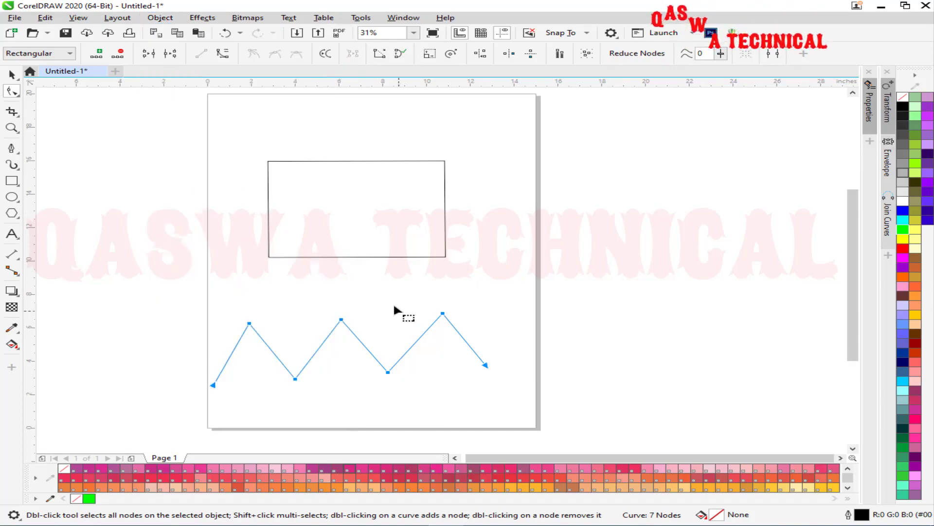
left_click_drag(148, 294, 540, 330)
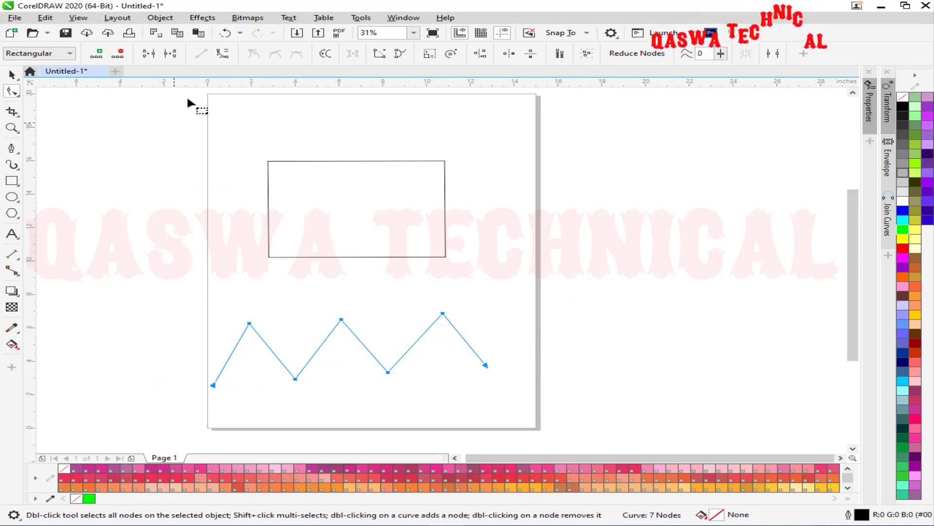
Convert the zigzag's segments to curves and round the first peak into an arch.
left_click(224, 53)
left_click_drag(204, 307, 280, 343)
left_click(274, 345)
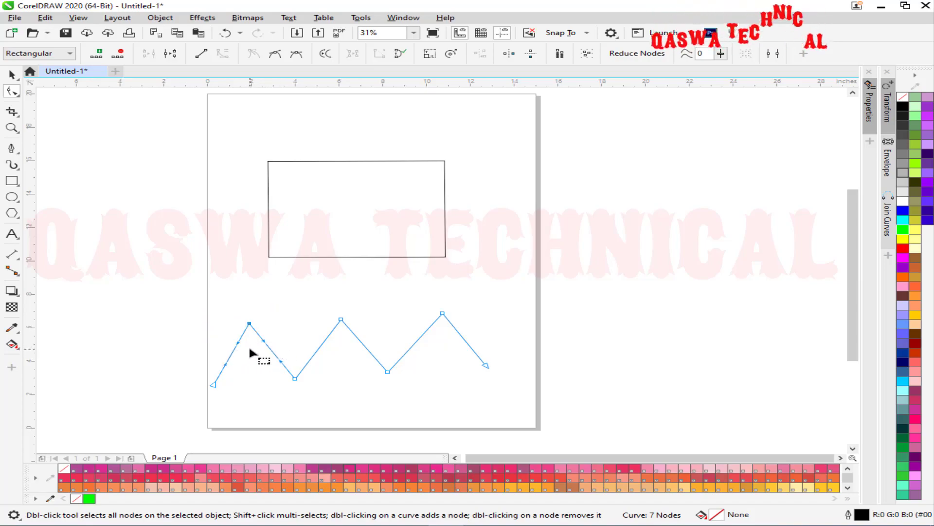
scroll(249, 344, "up", 1)
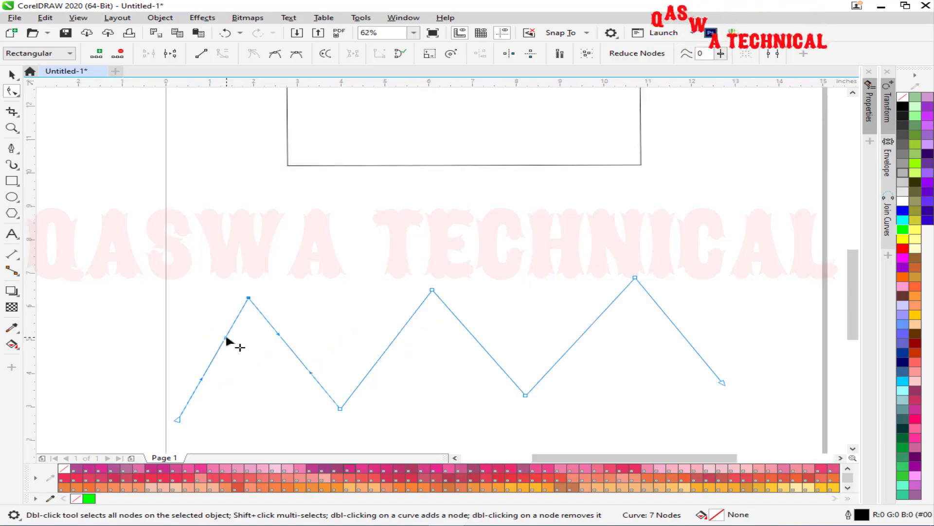
left_click_drag(226, 337, 162, 296)
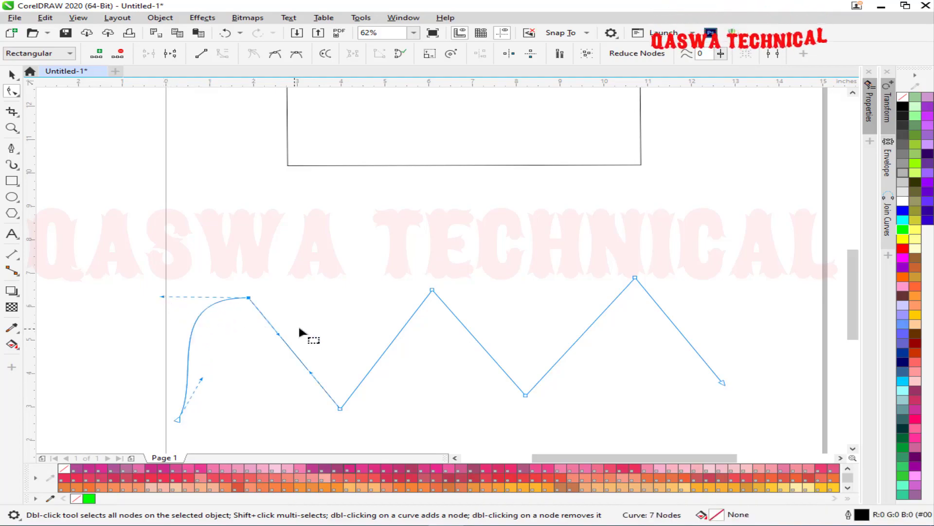
left_click_drag(278, 335, 329, 290)
Bend the segments around the second and right peaks into curves and level the right peak's handle.
left_click_drag(482, 268, 351, 292)
left_click_drag(462, 322, 505, 287)
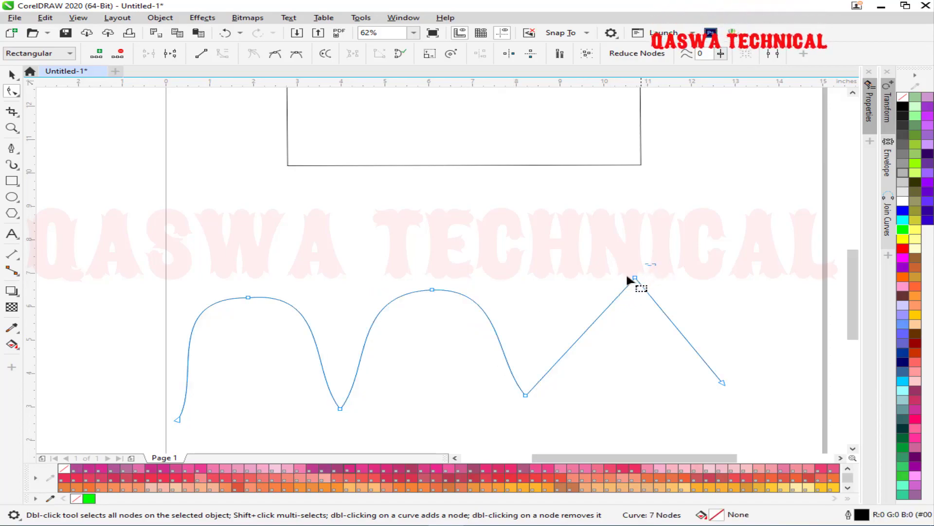
left_click_drag(600, 316, 542, 288)
left_click_drag(663, 312, 704, 274)
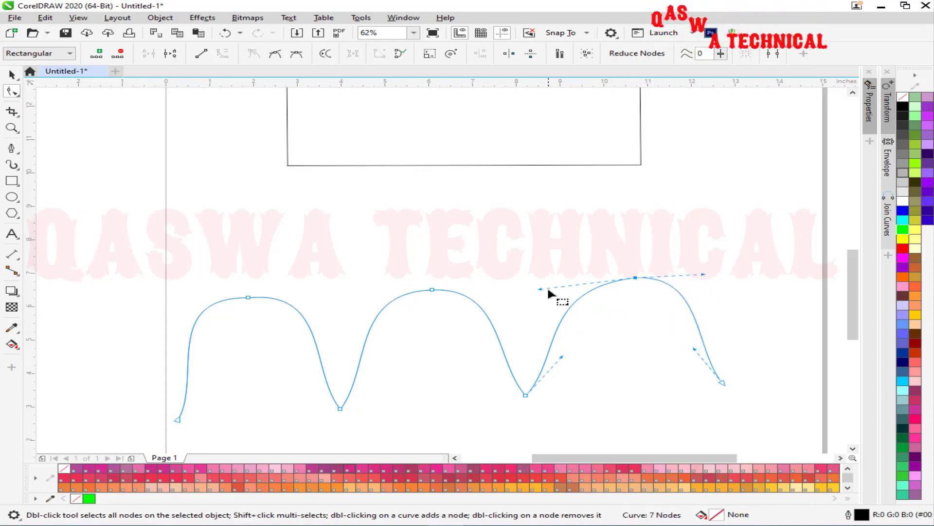
left_click_drag(543, 290, 520, 277)
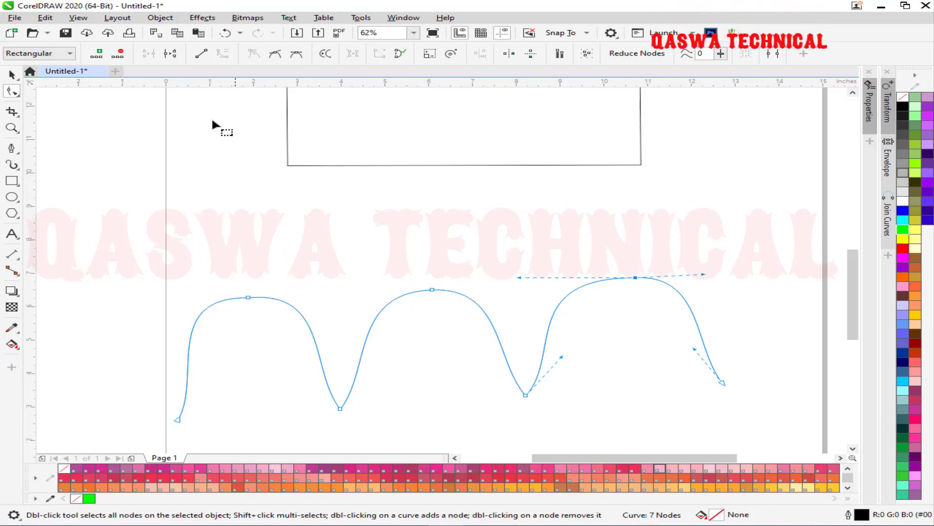
Straighten both slopes of the middle peak back to lines and select the right hump's nodes.
left_click_drag(358, 260, 477, 342)
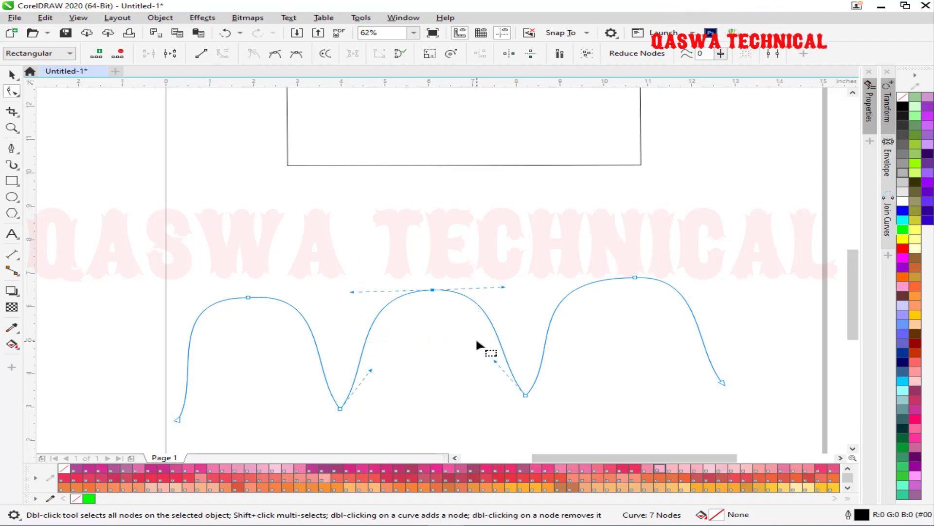
left_click(201, 55)
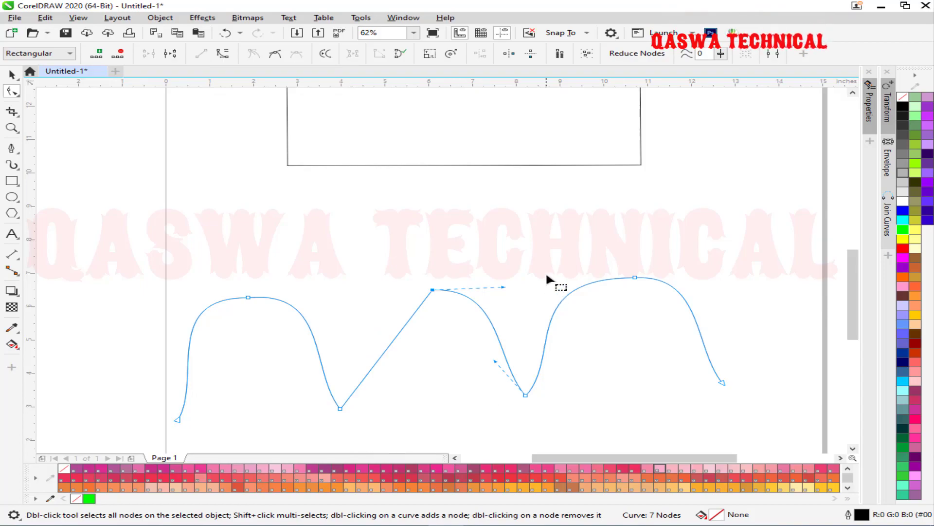
left_click_drag(553, 388, 464, 411)
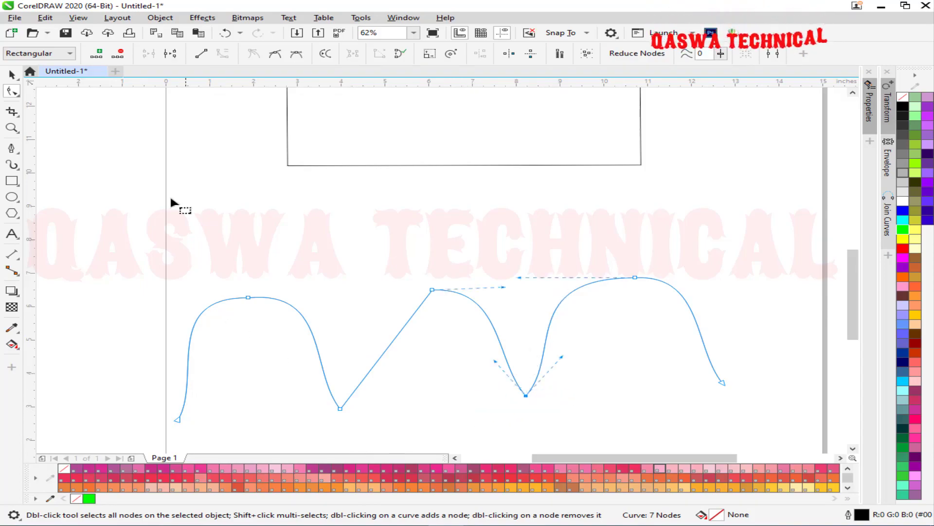
left_click(206, 59)
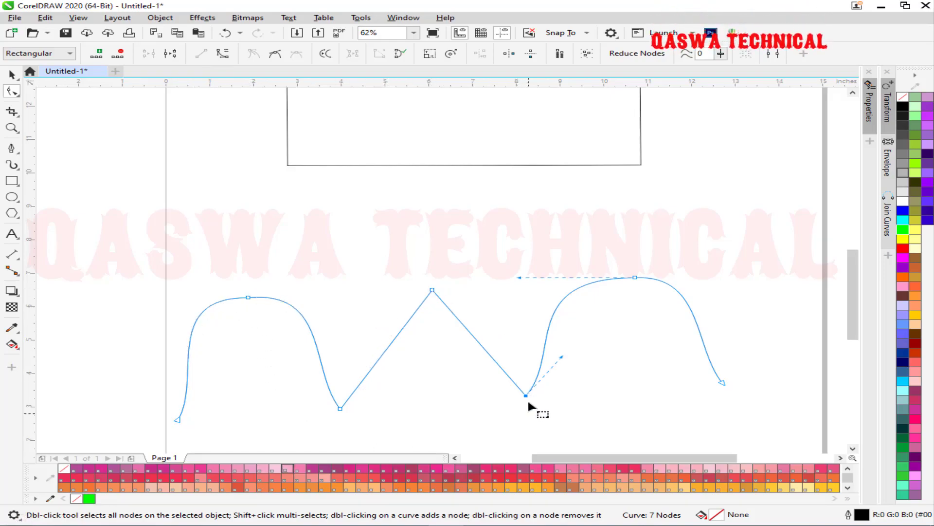
scroll(481, 239, "down", 2)
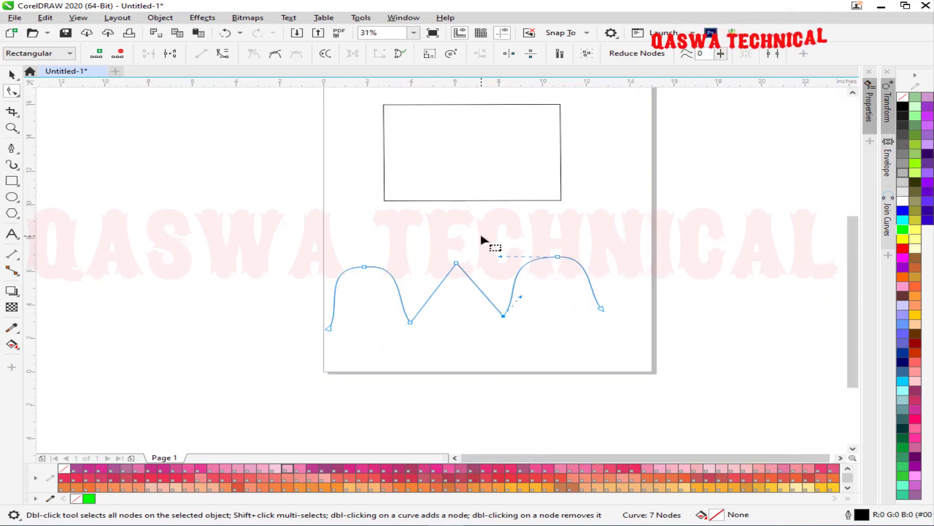
left_click(558, 256)
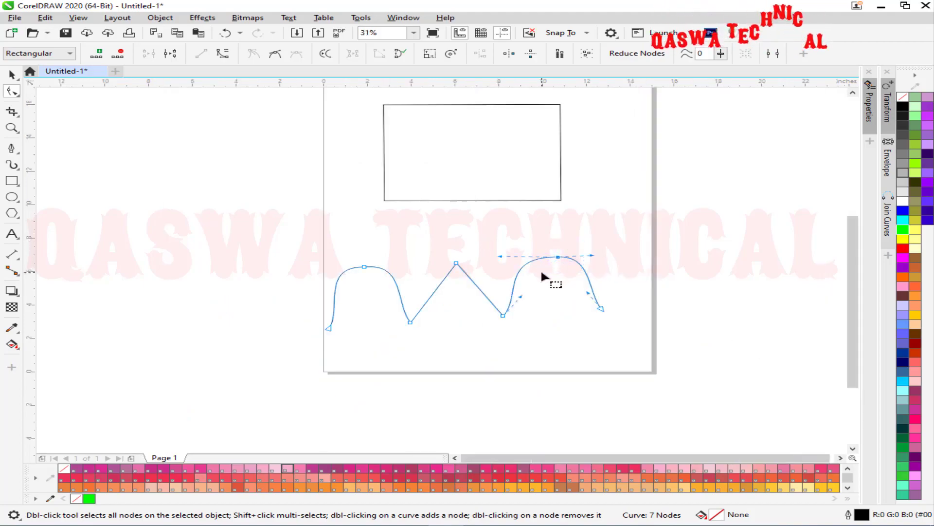
left_click_drag(637, 290, 562, 327)
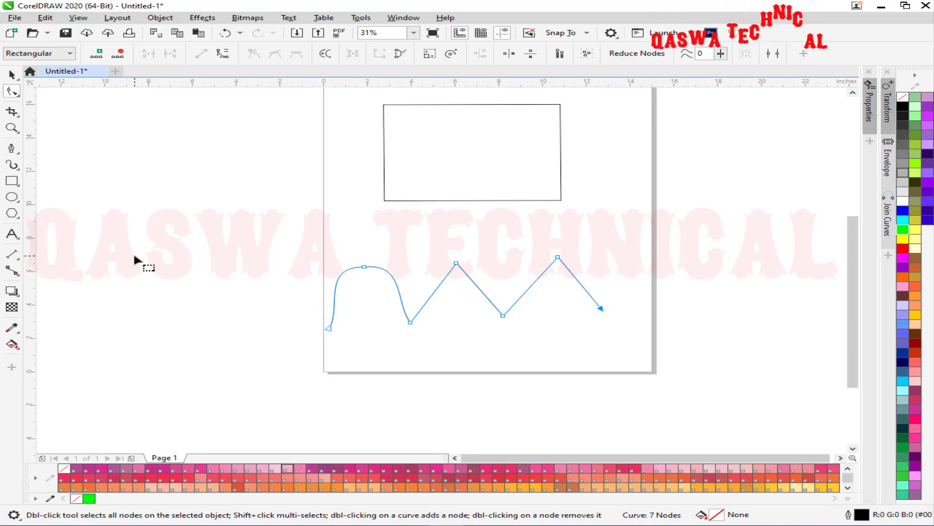
Draw a horizontal line with the Pen tool above the zigzag curve.
left_click(348, 226)
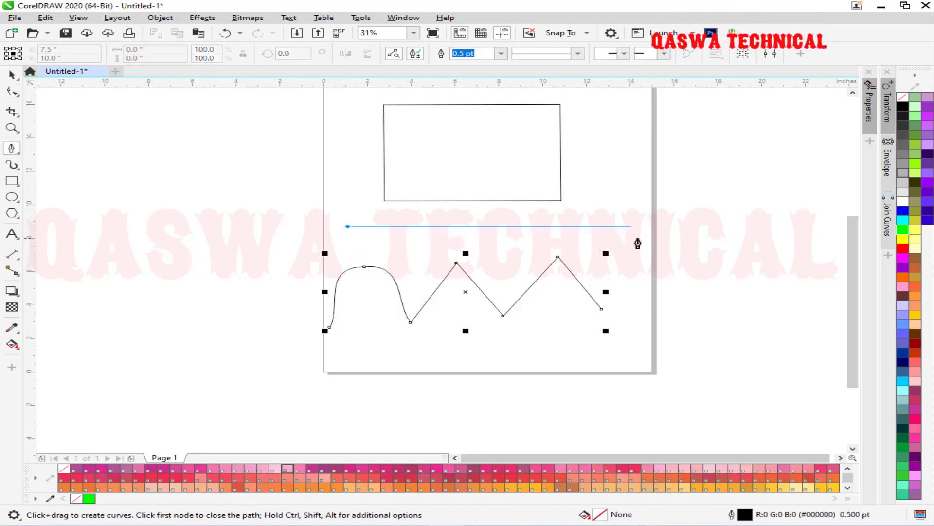
double_click(639, 238)
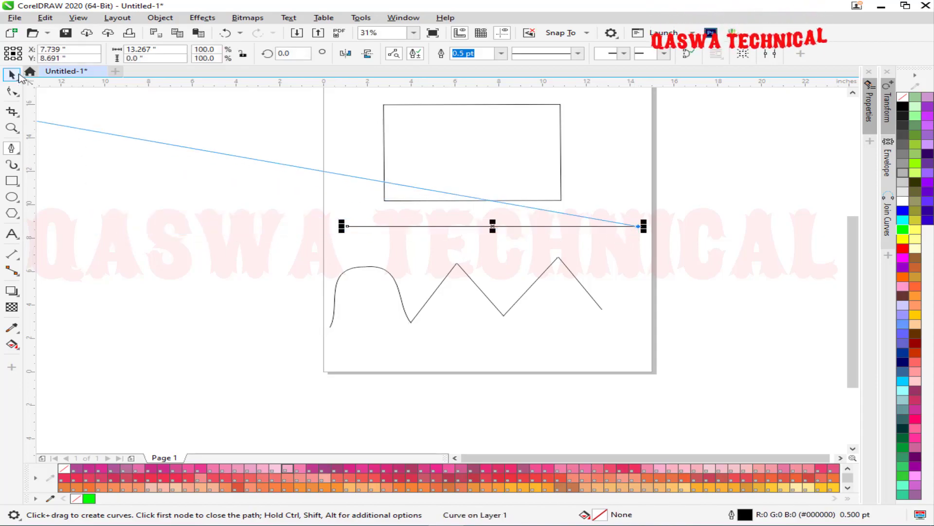
key("space")
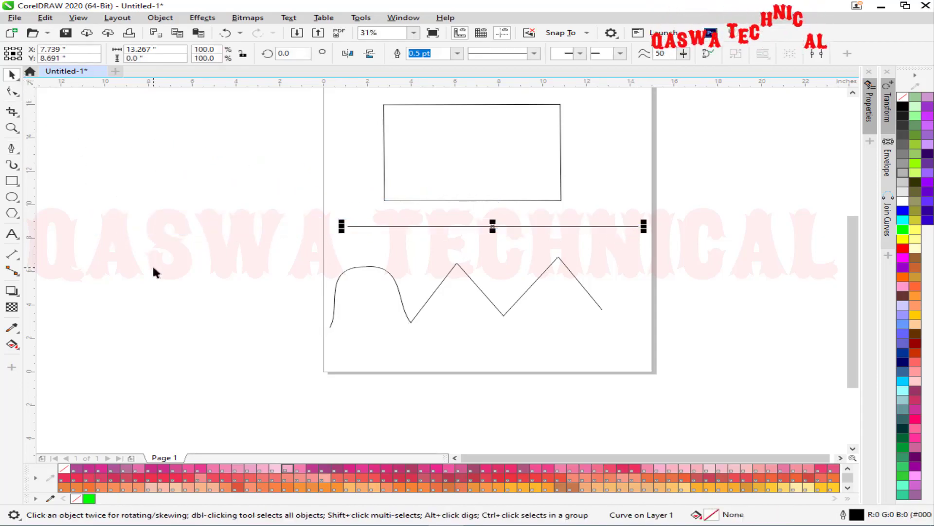
left_click(16, 95)
left_click_drag(277, 207, 622, 253)
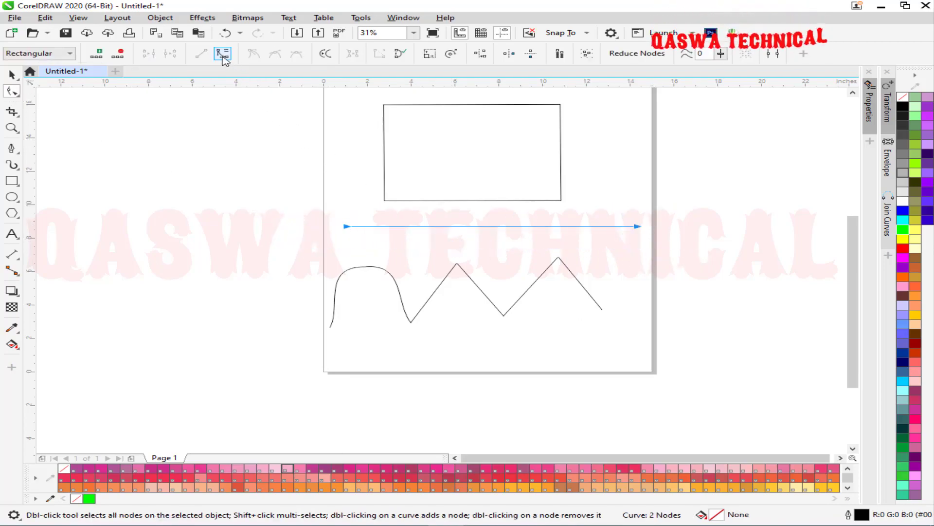
left_click(345, 214)
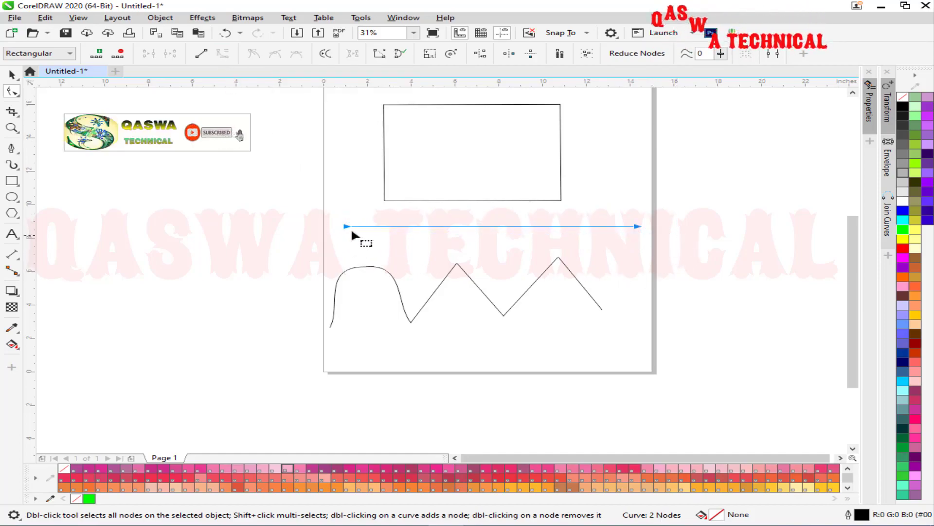
Bend the line into an S-wave, raising the left arch and deepening the right dip, then straighten it.
left_click(543, 224)
left_click_drag(543, 226, 563, 265)
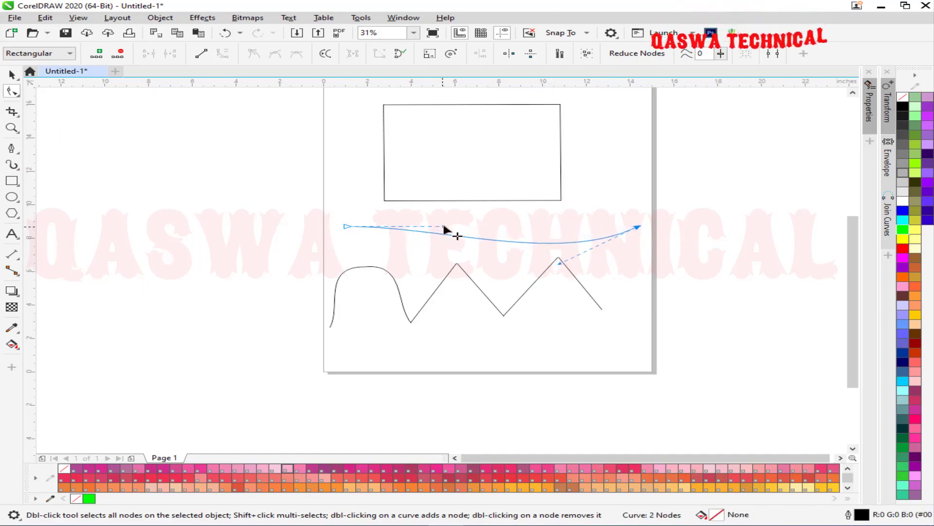
left_click_drag(442, 226, 412, 171)
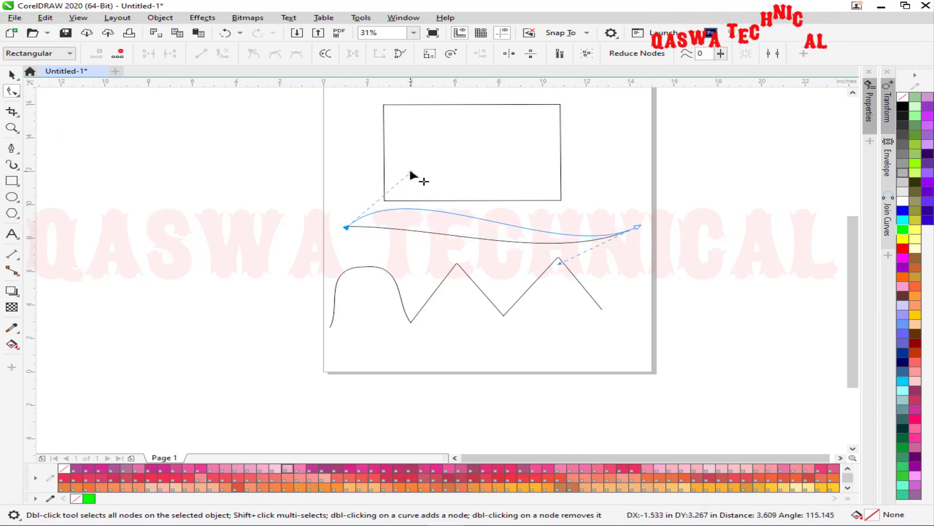
left_click_drag(558, 260, 584, 286)
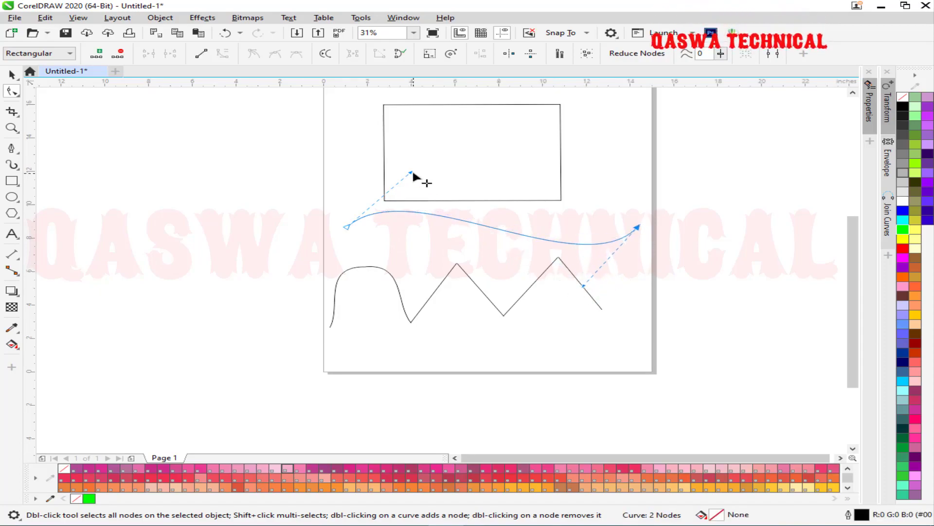
left_click_drag(411, 171, 430, 129)
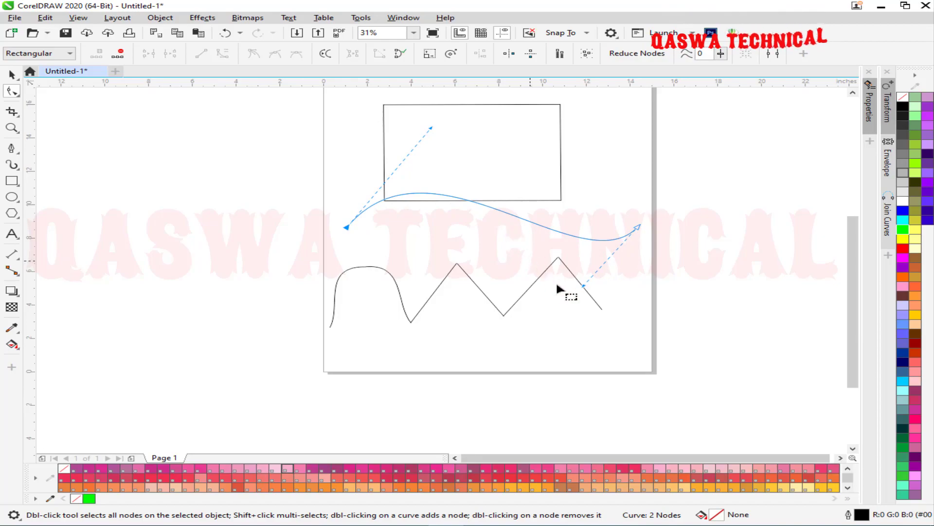
left_click_drag(582, 284, 560, 326)
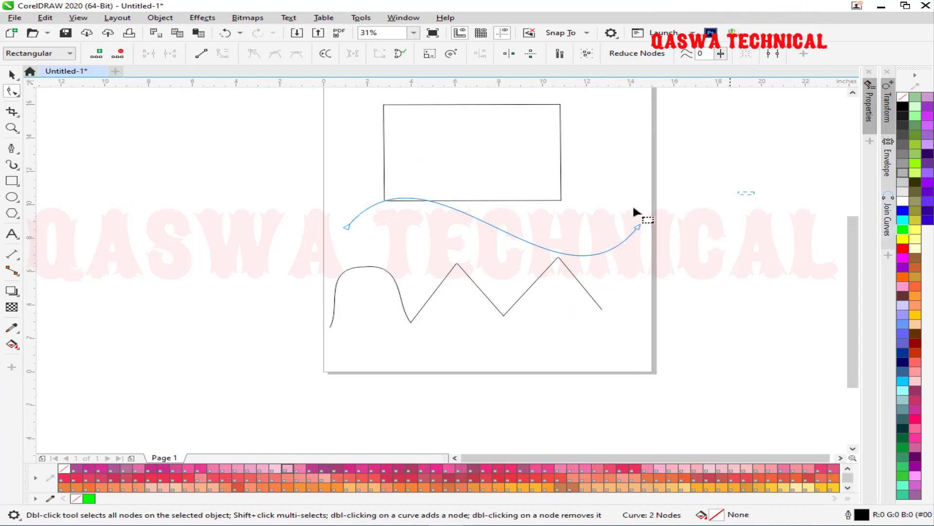
left_click_drag(246, 255, 245, 255)
left_click(201, 53)
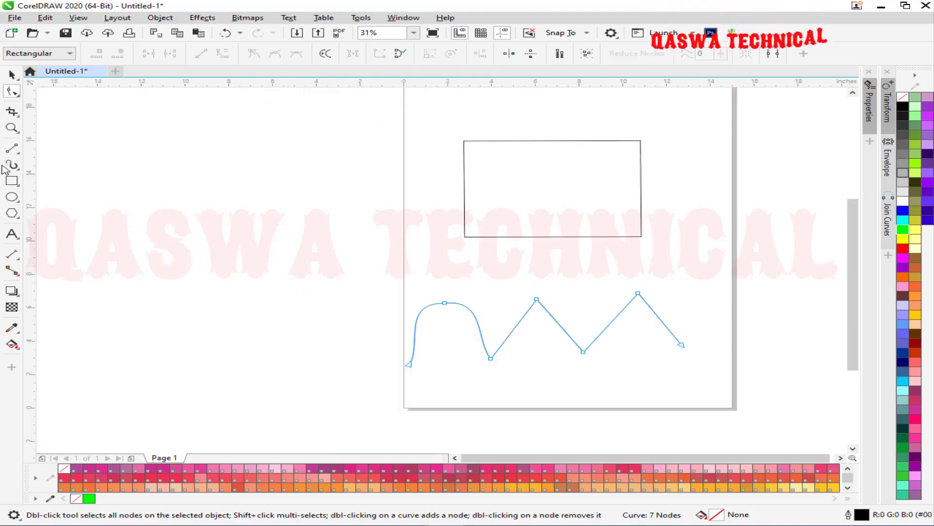
Draw a horizontal 2-Point Line between the rectangle and the zigzag.
left_click(19, 148)
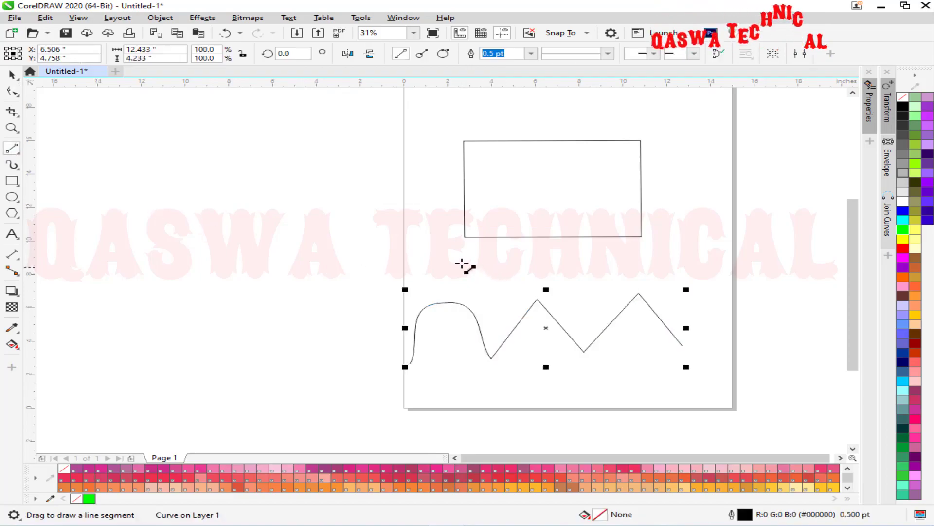
left_click_drag(440, 262, 643, 265)
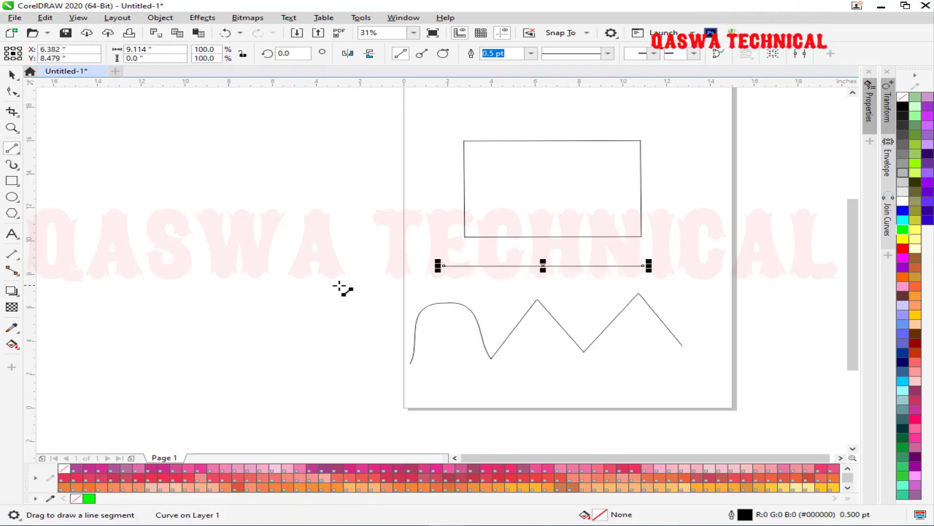
Add nodes at the middle, left half and right half of the line, then select all five.
left_click(12, 92)
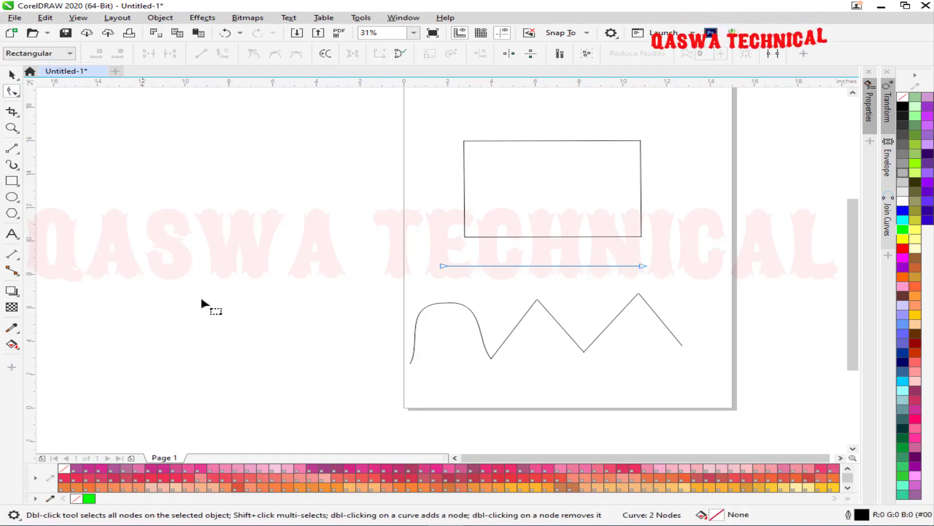
left_click_drag(412, 254, 659, 293)
left_click(536, 266)
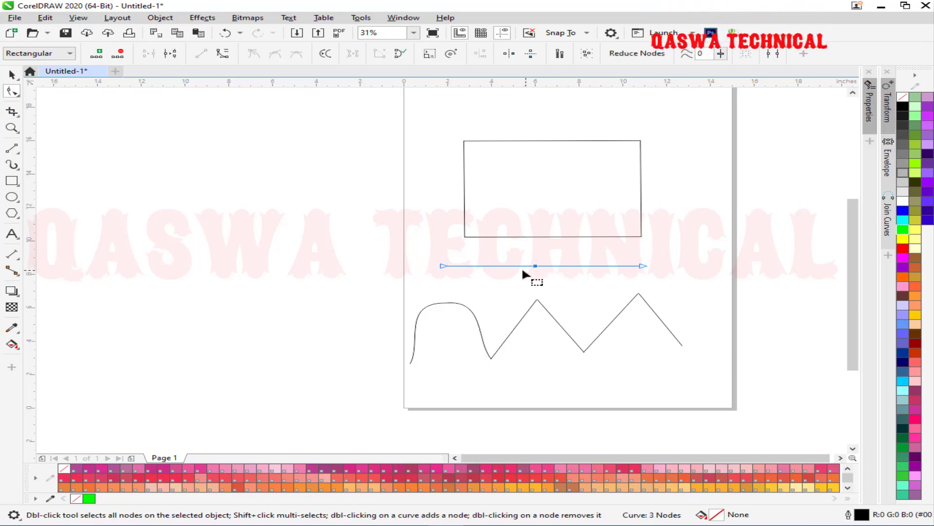
double_click(492, 266)
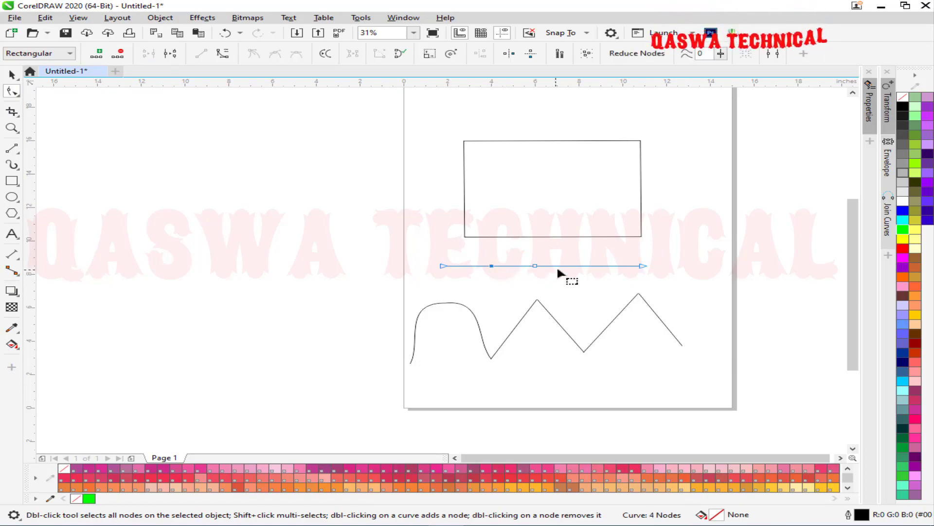
double_click(593, 266)
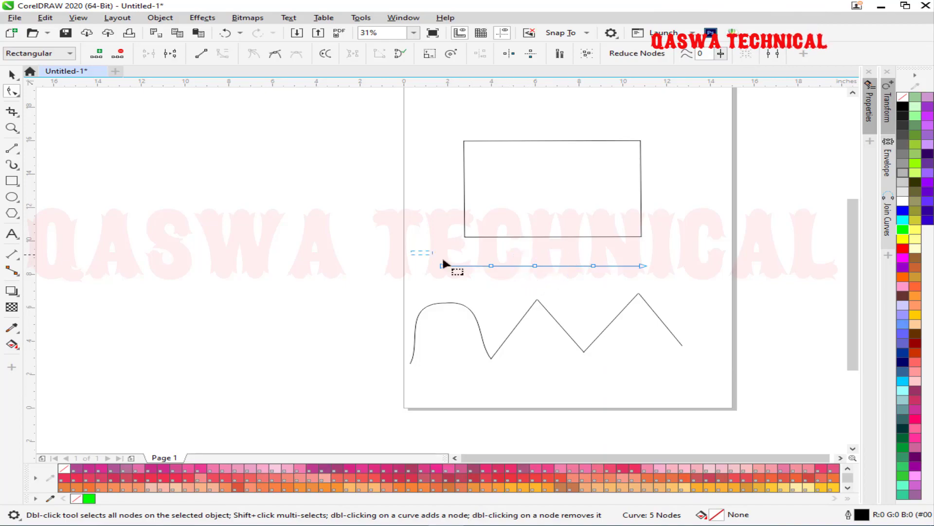
left_click_drag(640, 274, 661, 273)
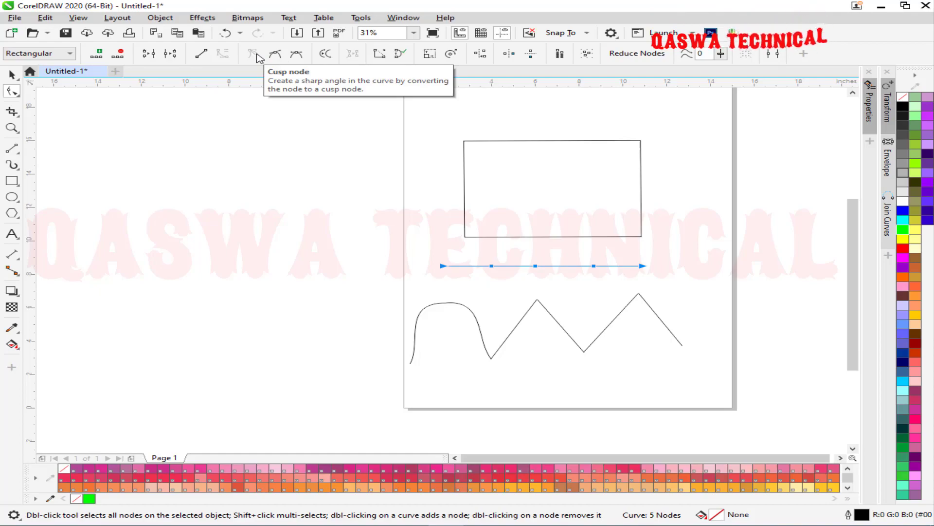
Pull the line's middle node into a dip and reshape its handles, then undo the last change.
left_click_drag(542, 258, 543, 293)
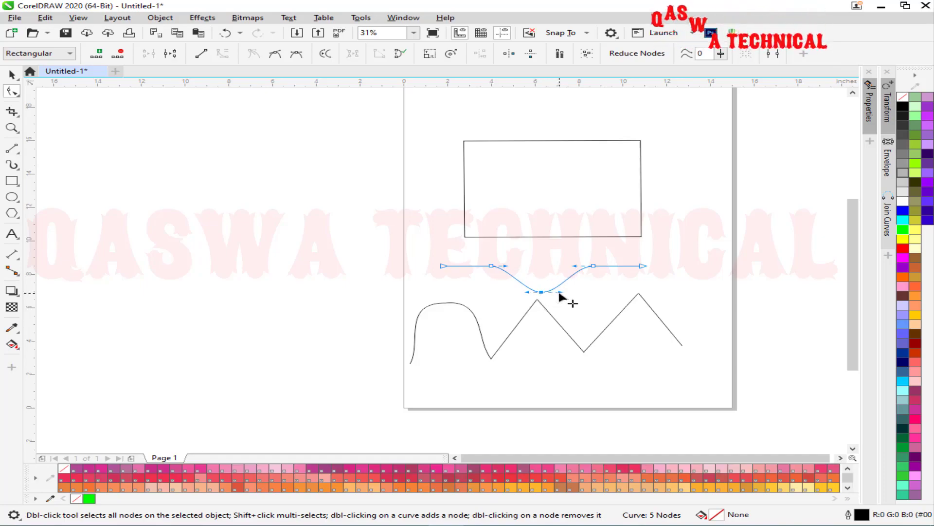
left_click_drag(561, 292, 538, 263)
left_click_drag(536, 283, 541, 266)
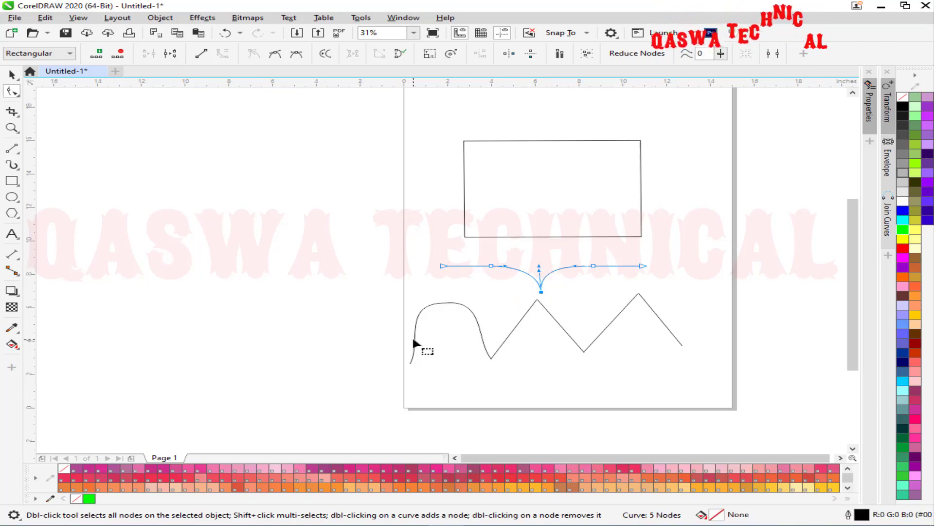
left_click_drag(537, 269, 594, 294)
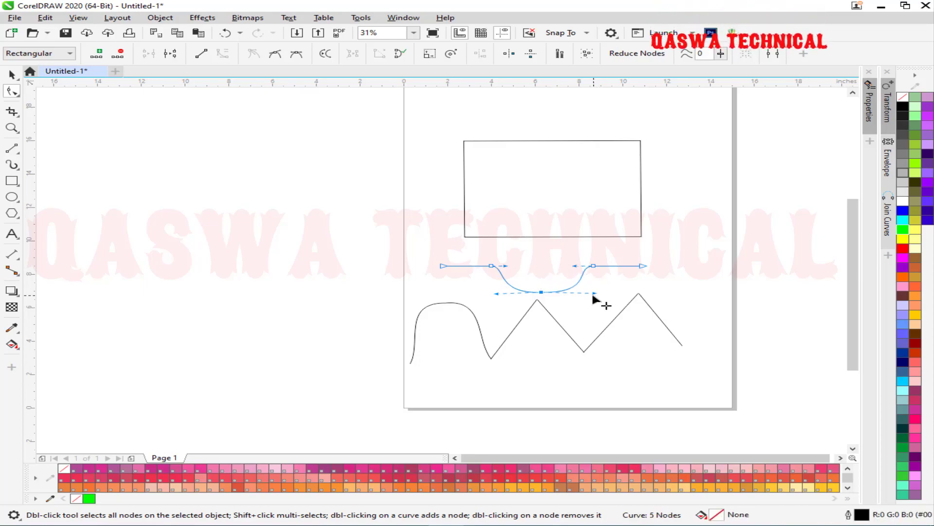
left_click_drag(592, 294, 558, 250)
mouse_move(497, 293)
left_mouse_down()
mouse_move(528, 327)
mouse_move(494, 295)
left_mouse_up()
left_click_drag(490, 294, 540, 253)
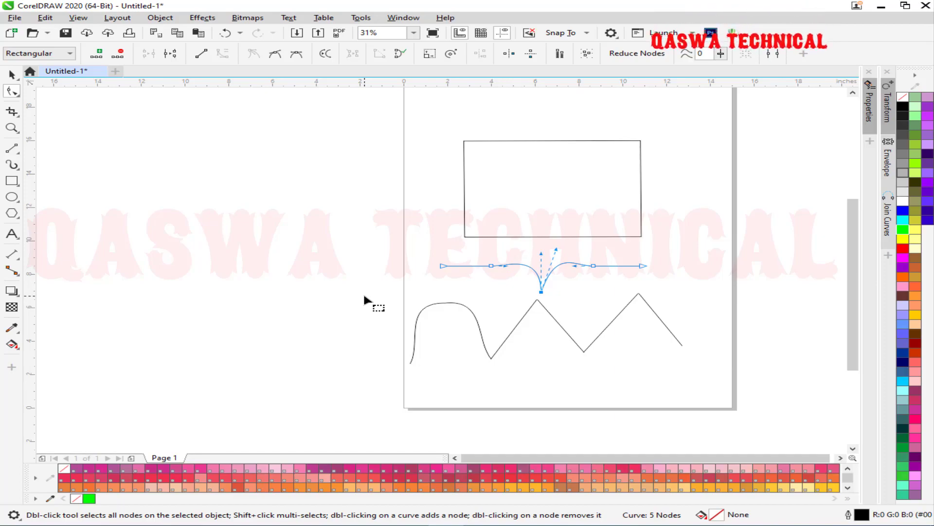
key("ctrl+z")
key("ctrl+z")
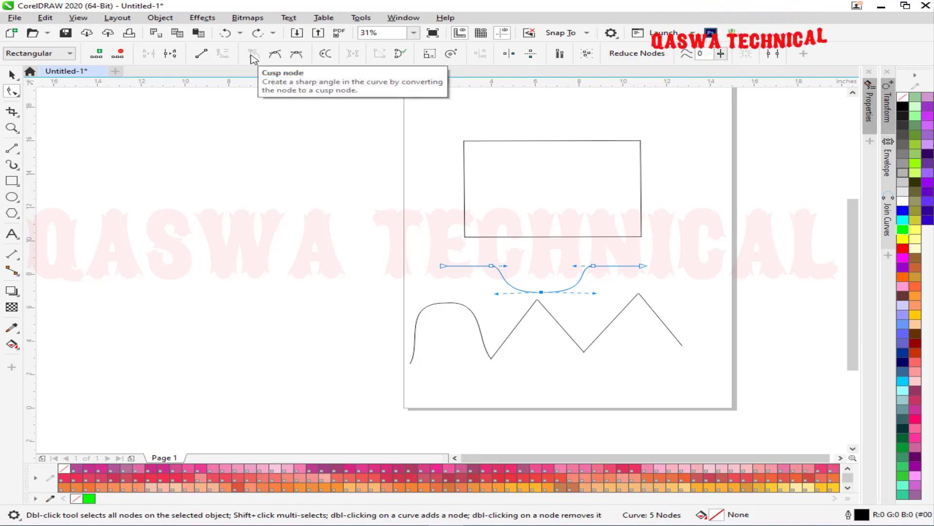
Make the middle node smooth and adjust its handles into a shallow, even dip.
left_click(276, 54)
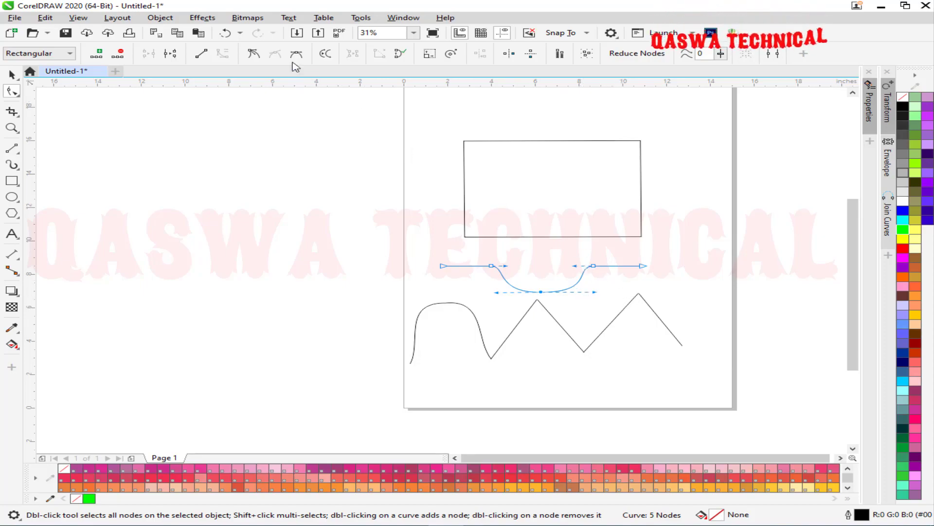
left_click_drag(594, 291, 570, 250)
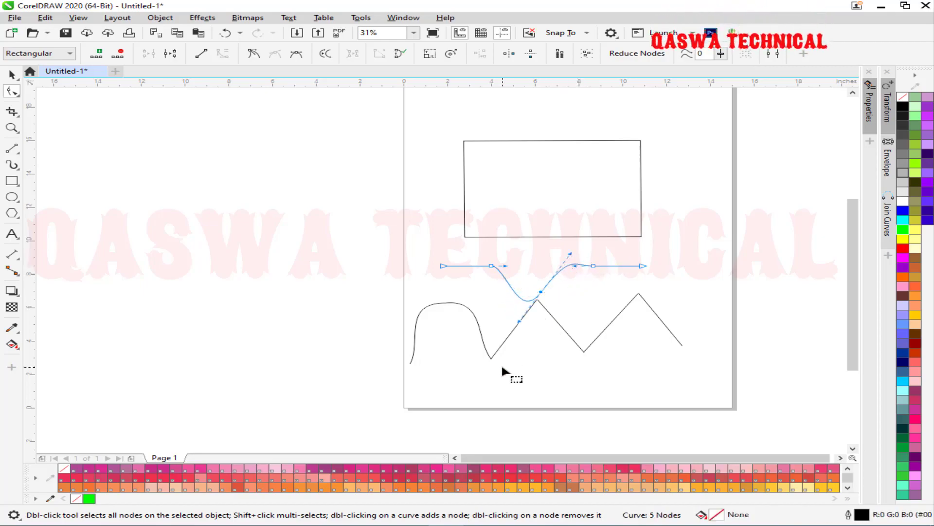
left_click_drag(570, 251, 593, 214)
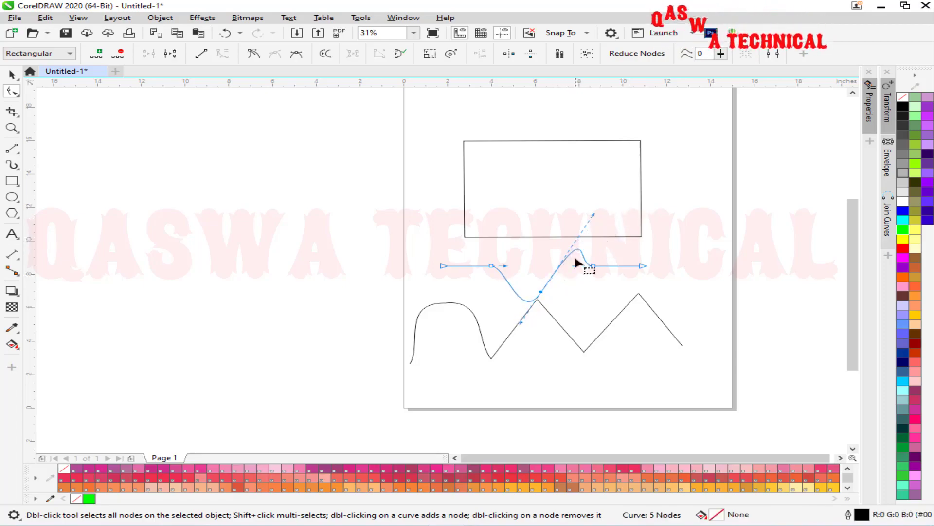
left_click_drag(521, 319, 537, 267)
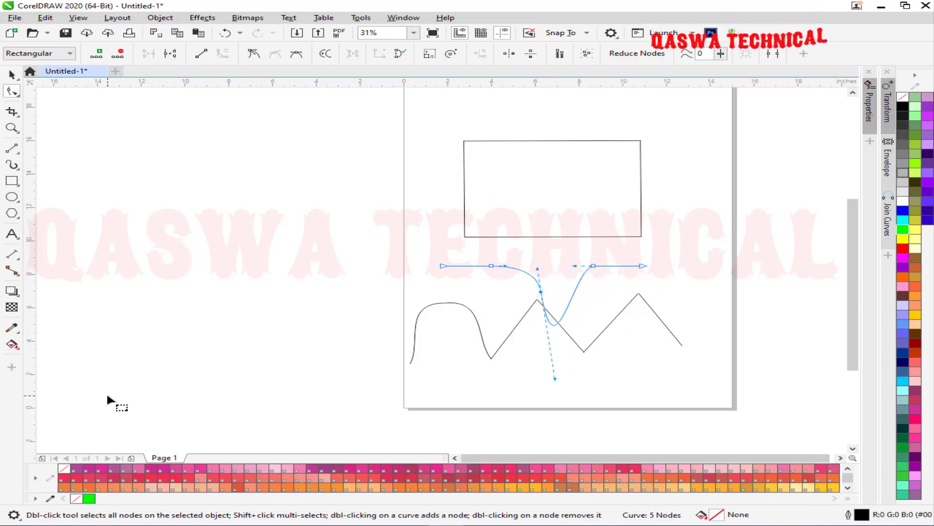
left_click_drag(555, 379, 595, 293)
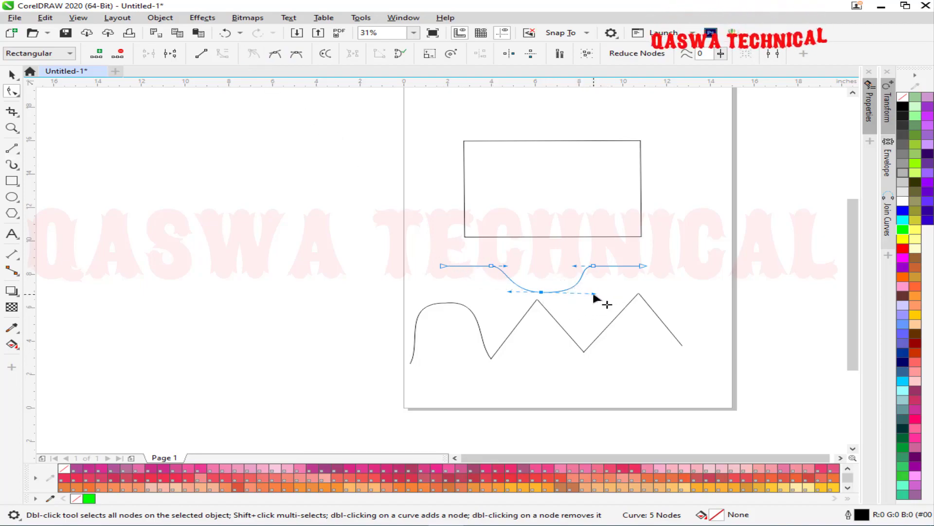
left_click_drag(594, 295, 594, 186)
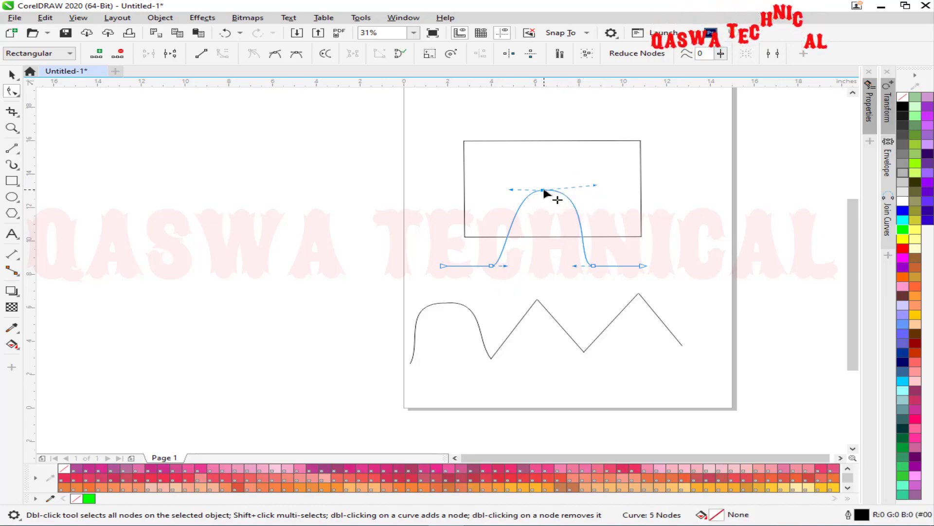
left_click_drag(544, 194, 544, 289)
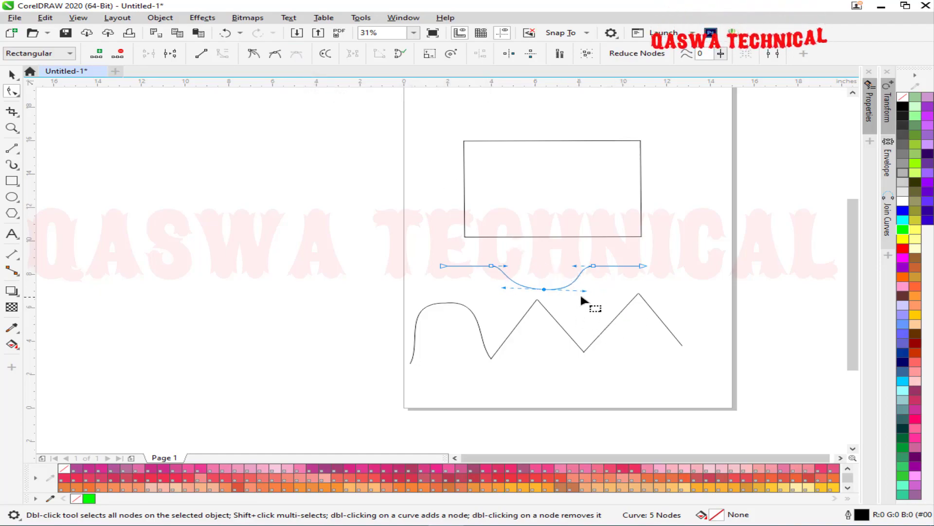
Lift the middle node into the rectangle and stretch its handles into a tall omega-like arch.
left_click_drag(585, 290, 585, 287)
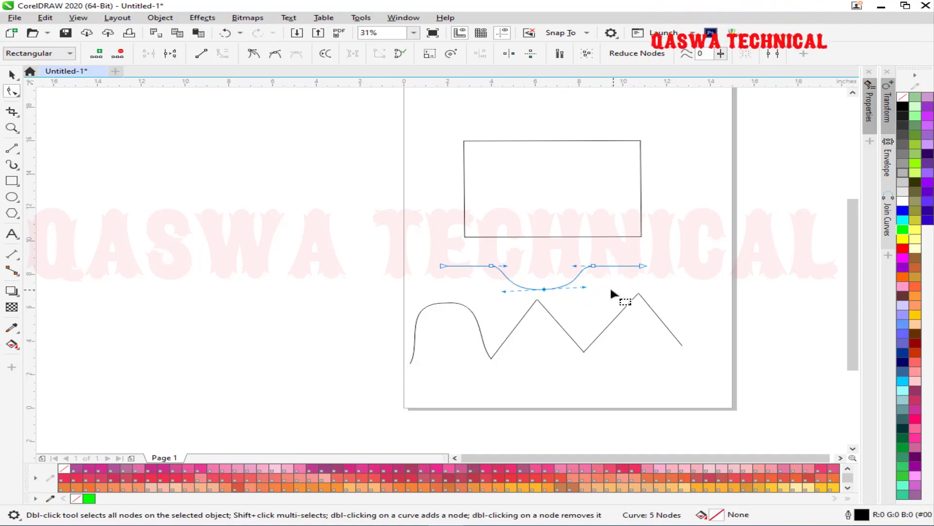
left_click_drag(583, 288, 616, 288)
left_click_drag(544, 289, 546, 322)
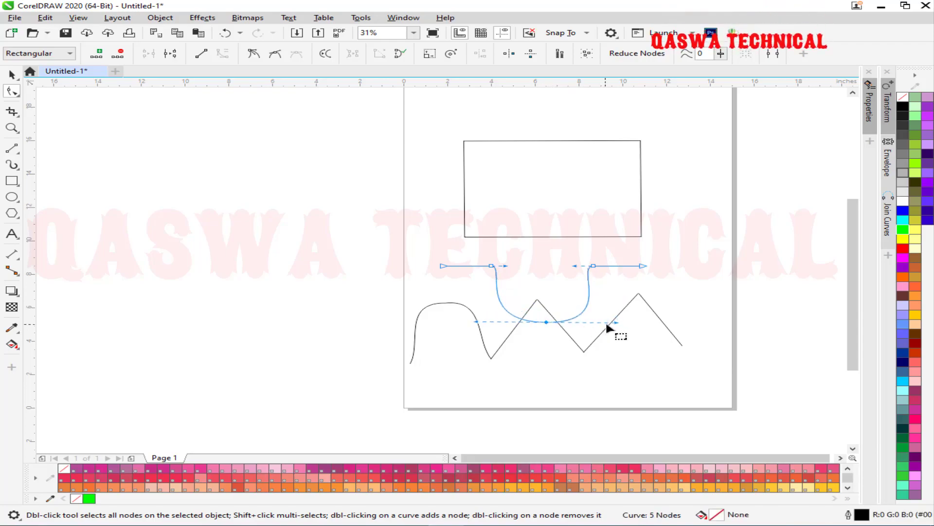
left_click_drag(614, 323, 640, 320)
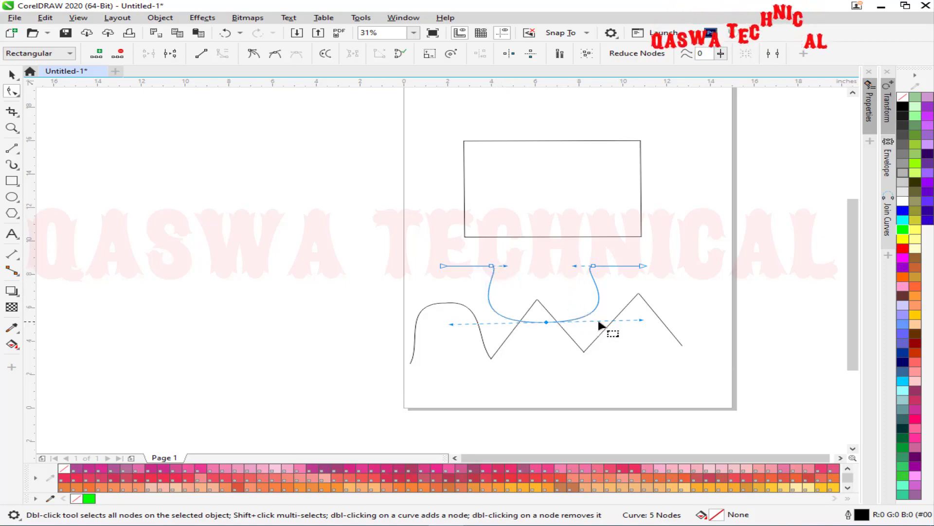
left_click_drag(638, 320, 652, 320)
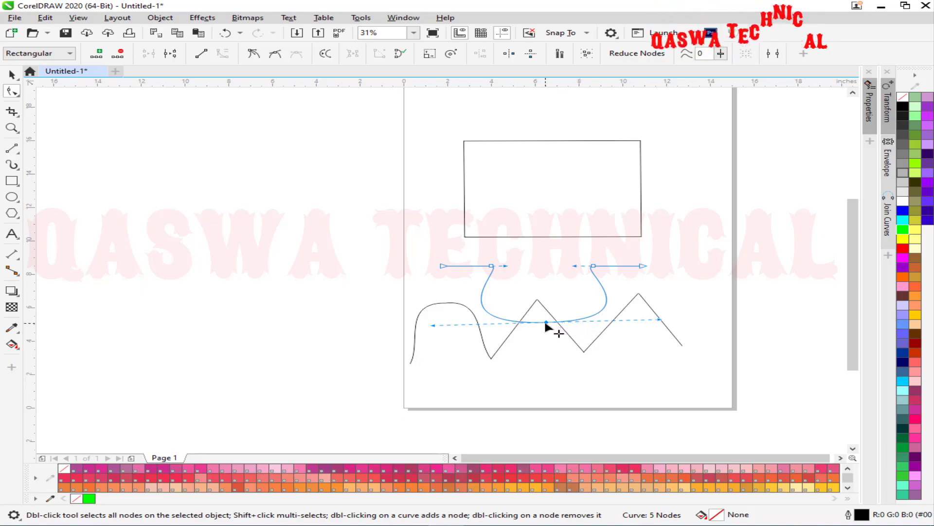
left_click_drag(545, 317, 541, 192)
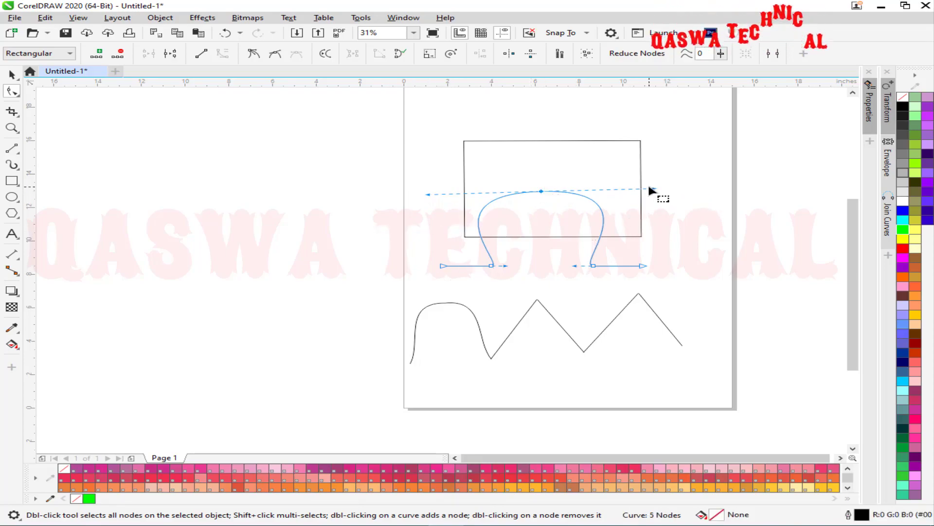
mouse_move(653, 188)
left_mouse_down()
mouse_move(656, 206)
mouse_move(640, 234)
mouse_move(659, 159)
mouse_move(629, 129)
mouse_move(652, 184)
left_mouse_up()
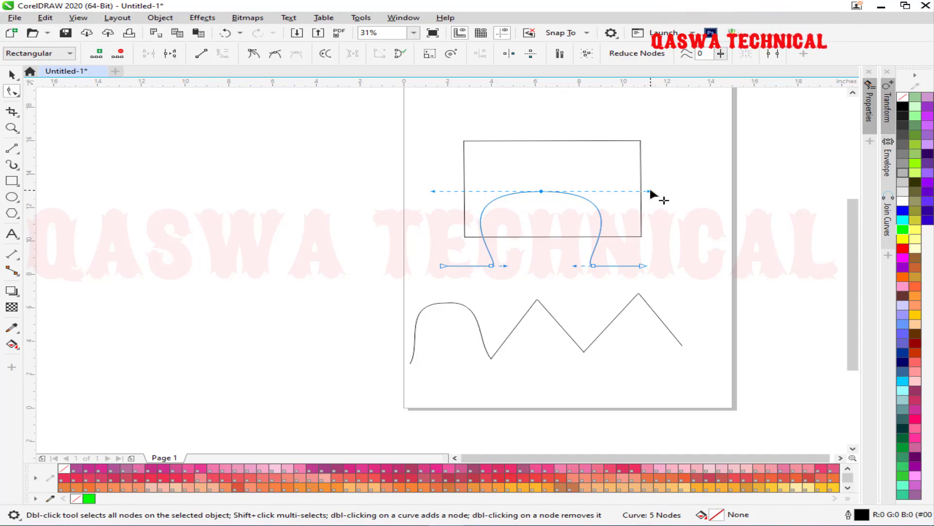
left_click_drag(651, 192, 655, 357)
left_click_drag(547, 356, 548, 165)
left_click(392, 298)
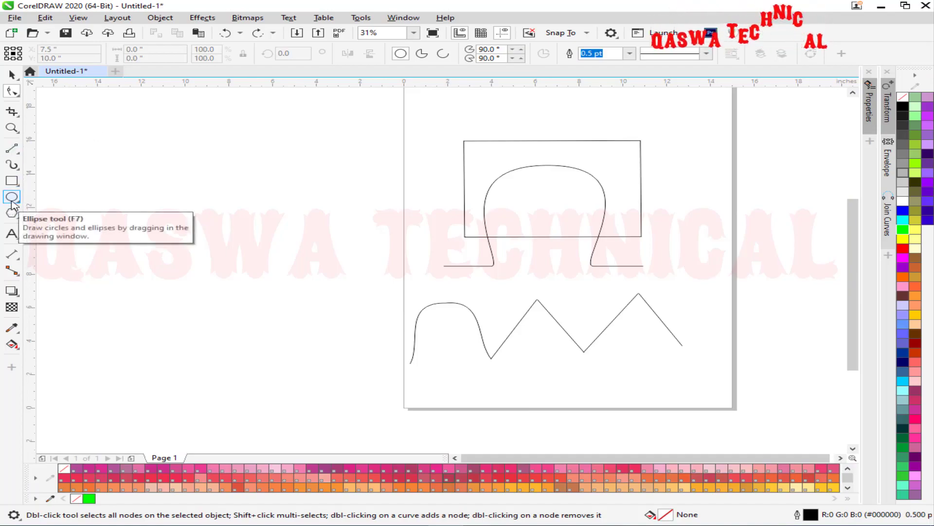
Draw a 6.2-inch circle left of the page and convert it to curves.
left_click_drag(311, 178, 213, 279)
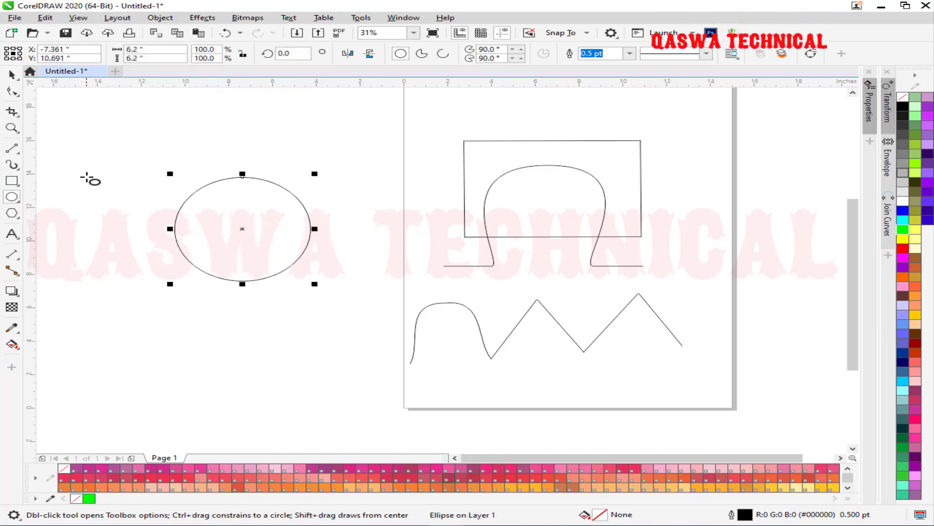
key("ctrl+q")
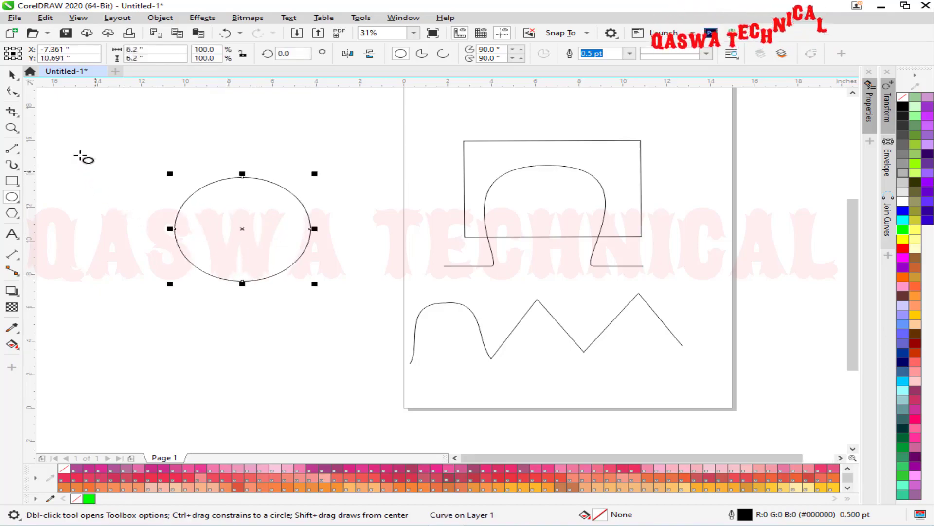
left_click(13, 95)
left_click_drag(344, 151, 143, 304)
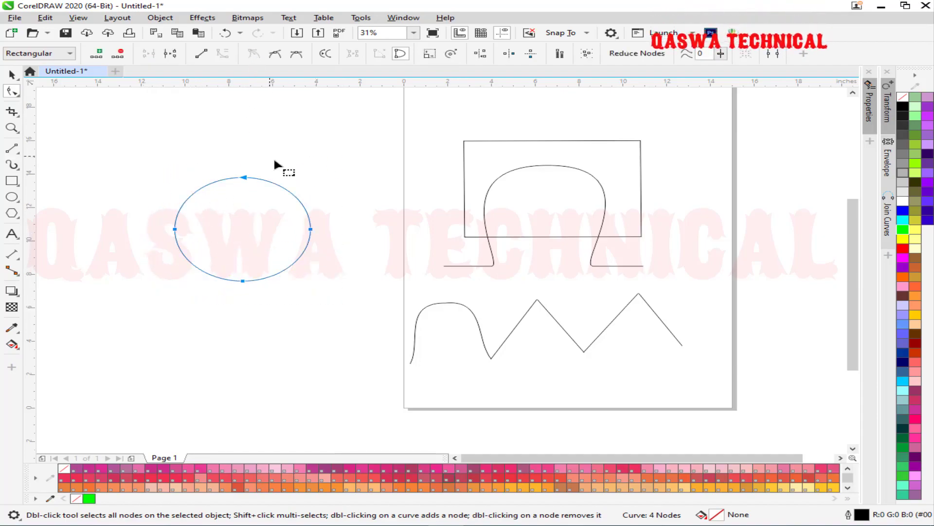
left_click_drag(336, 210, 312, 256)
left_click(310, 257)
Bend the lower segments and bottom node handles inward into a dome over a narrow stem.
left_click_drag(310, 257, 245, 227)
left_click_drag(143, 220, 177, 235)
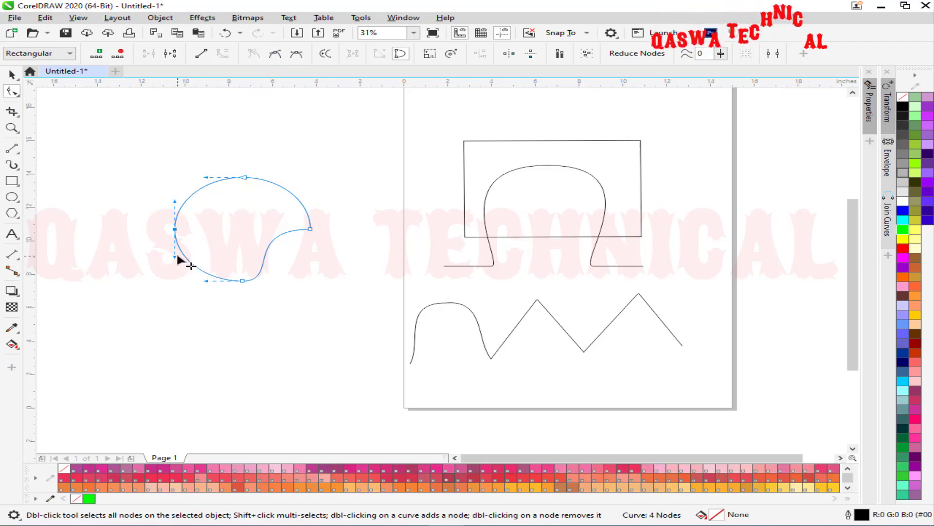
left_click_drag(182, 253, 244, 234)
left_click(242, 281)
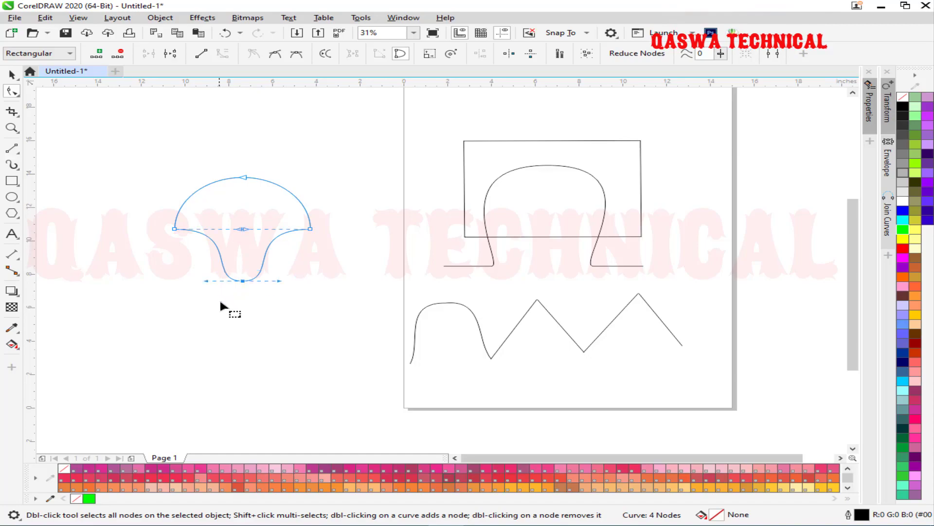
left_click_drag(278, 281, 243, 228)
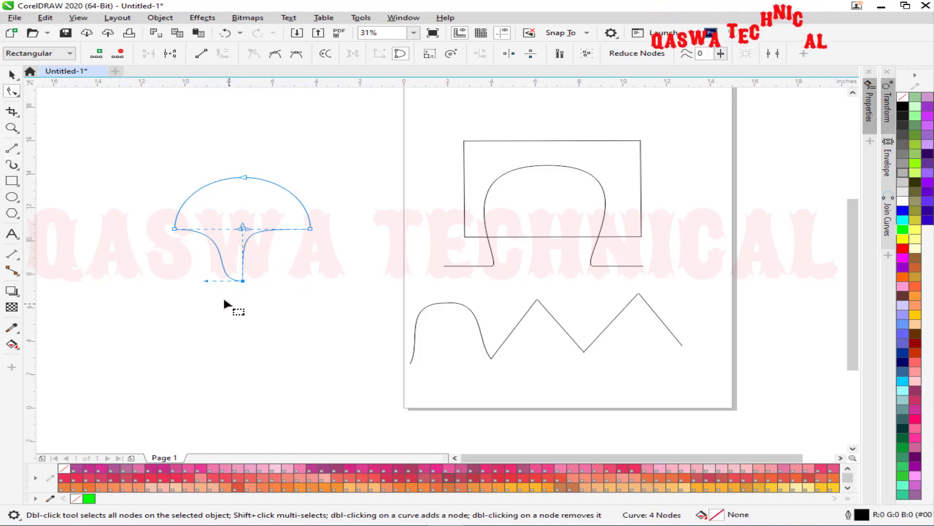
left_click_drag(205, 281, 244, 229)
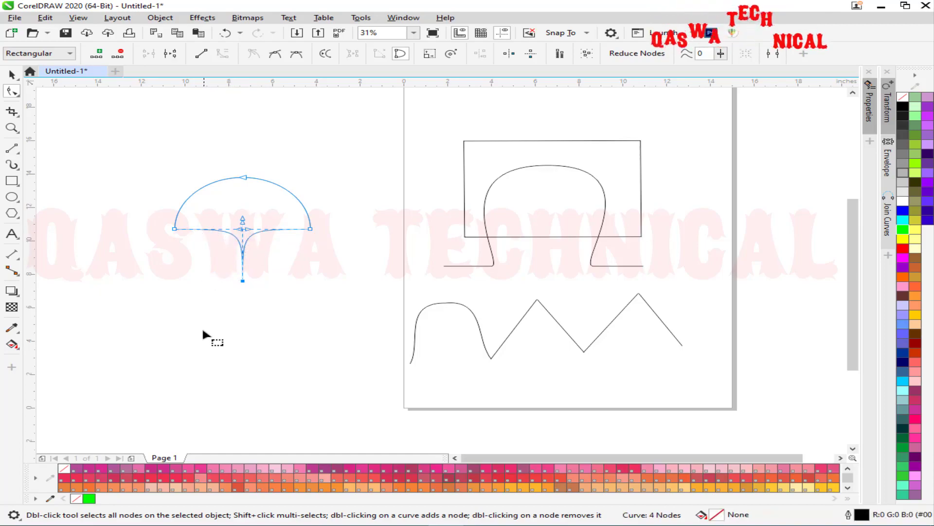
left_click(10, 76)
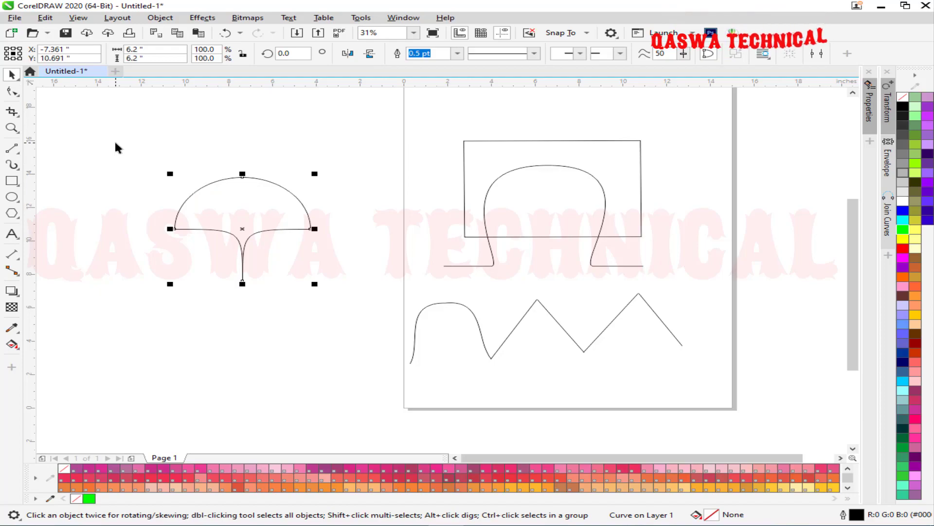
left_click(243, 229)
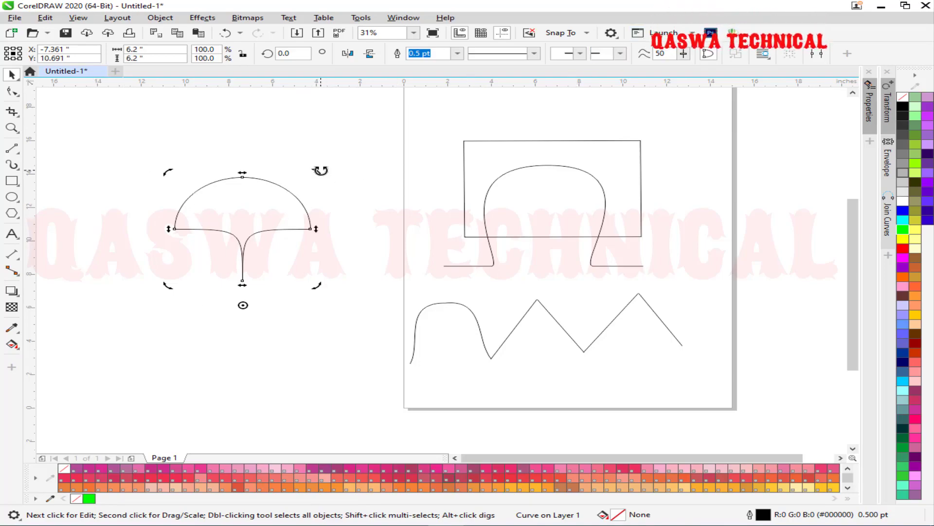
Rotate the petal in 90° steps leaving four copies, then fill all four with magenta.
left_click_drag(320, 170, 435, 347)
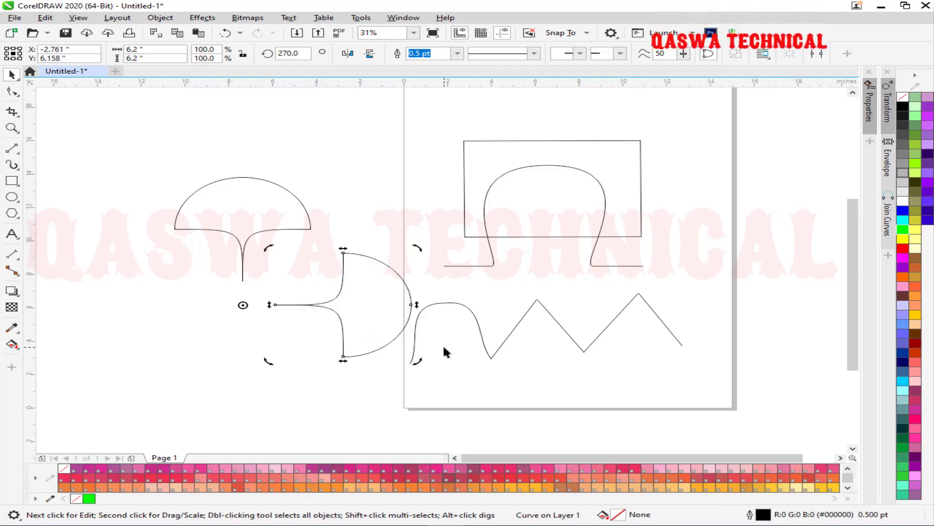
key("ctrl+r")
key("ctrl+r")
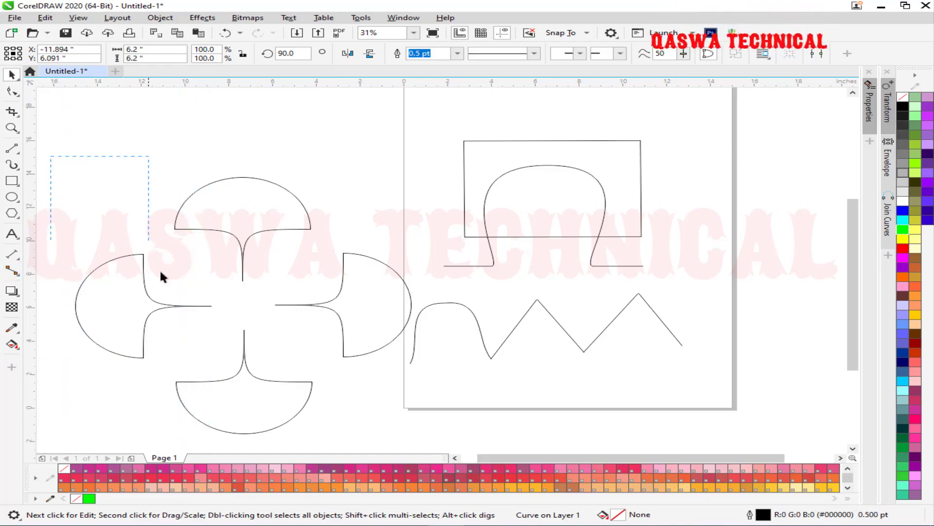
left_click_drag(327, 394, 433, 442)
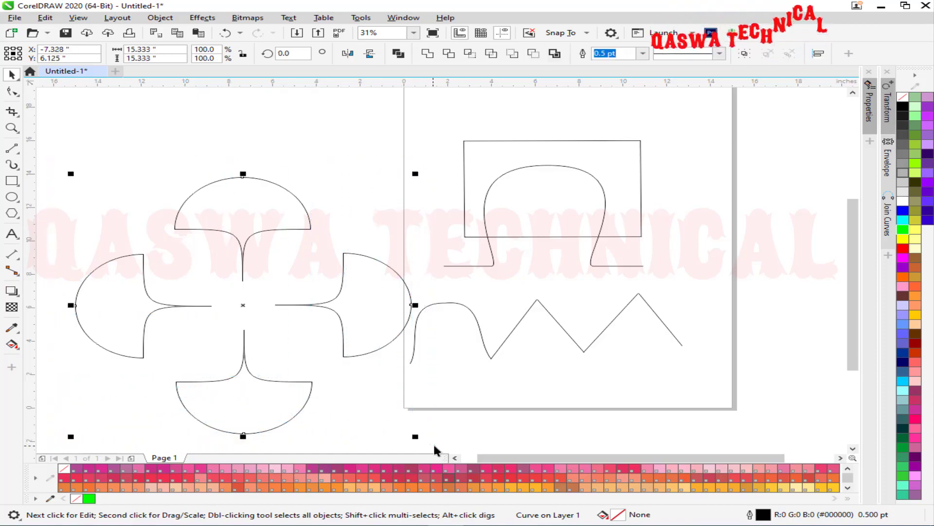
left_click(904, 261)
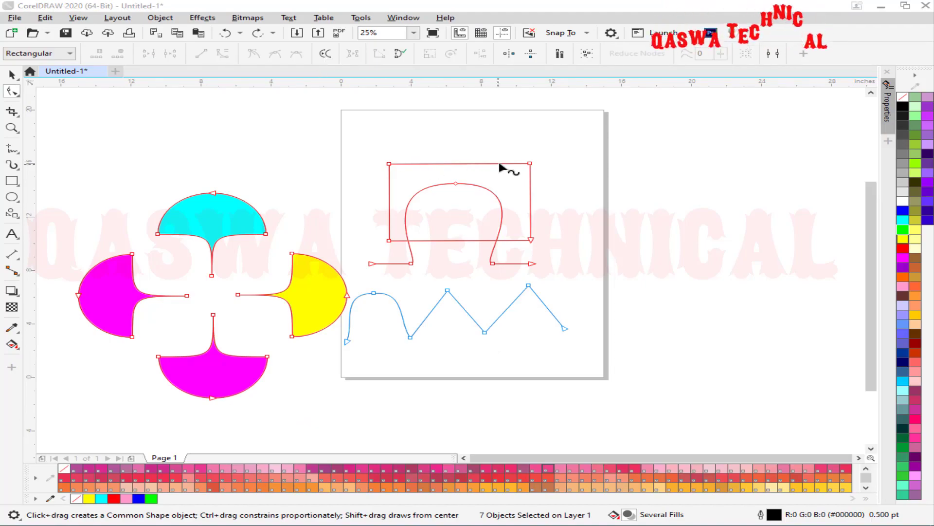
Delete the petals and draw a Common Shapes heart, converting it to curves for node editing.
left_click(12, 75)
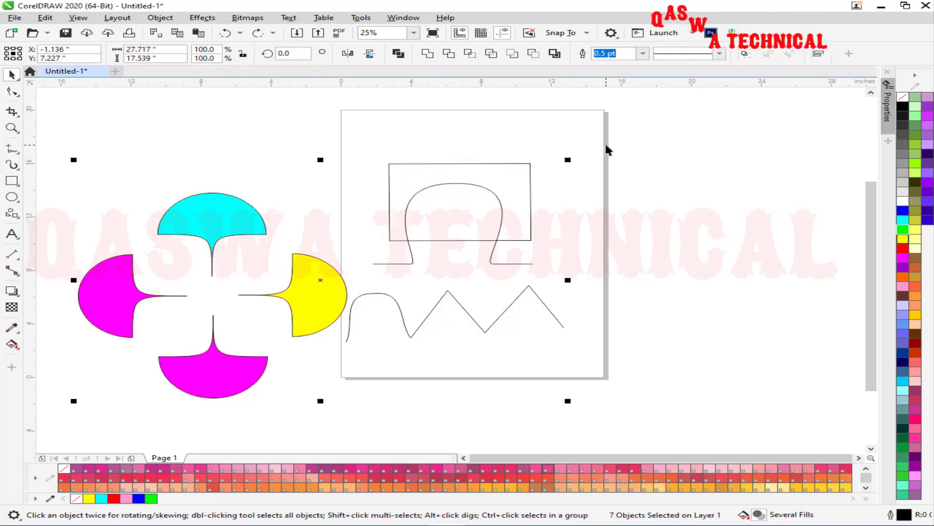
key("Delete")
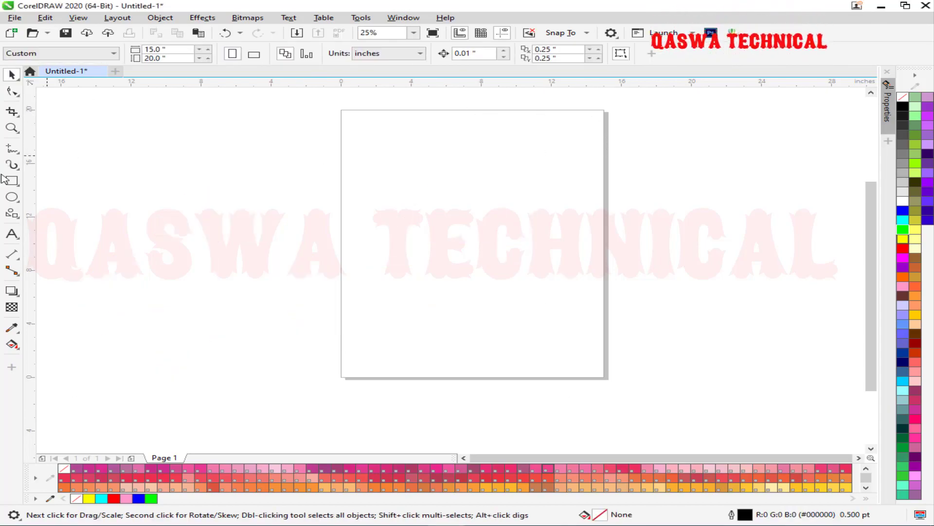
left_click(12, 214)
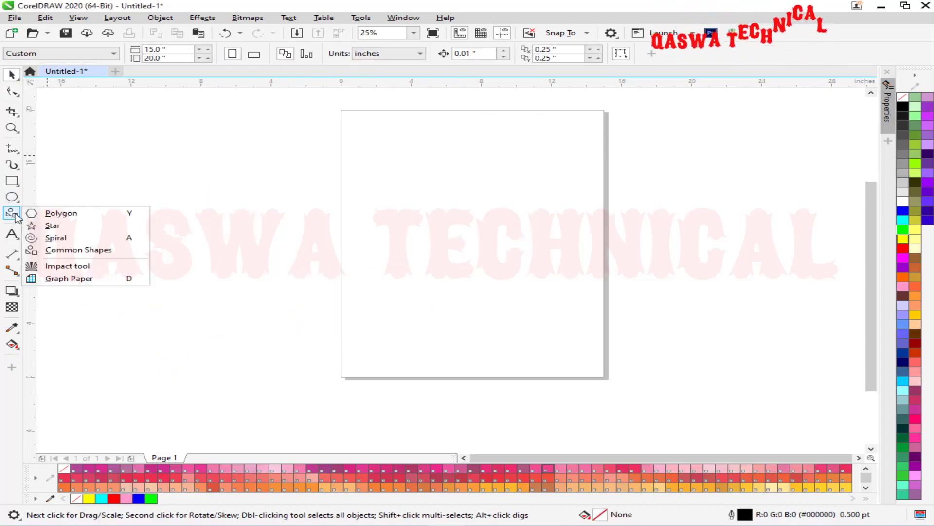
left_click(74, 250)
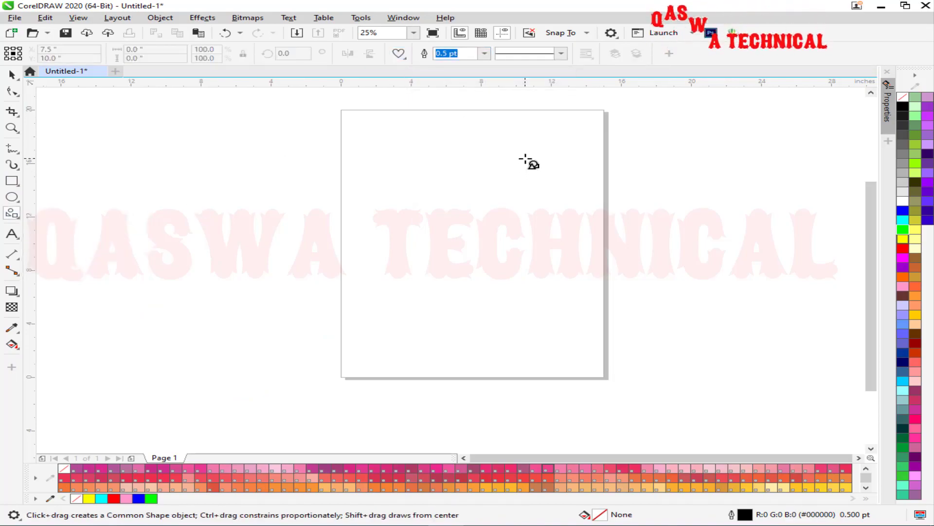
left_click_drag(526, 160, 379, 269)
key("ctrl+q")
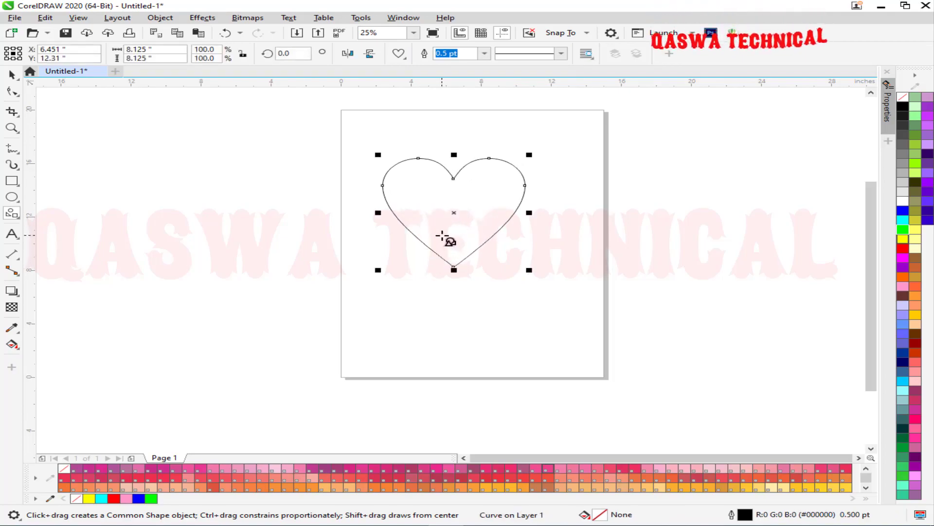
left_click(11, 92)
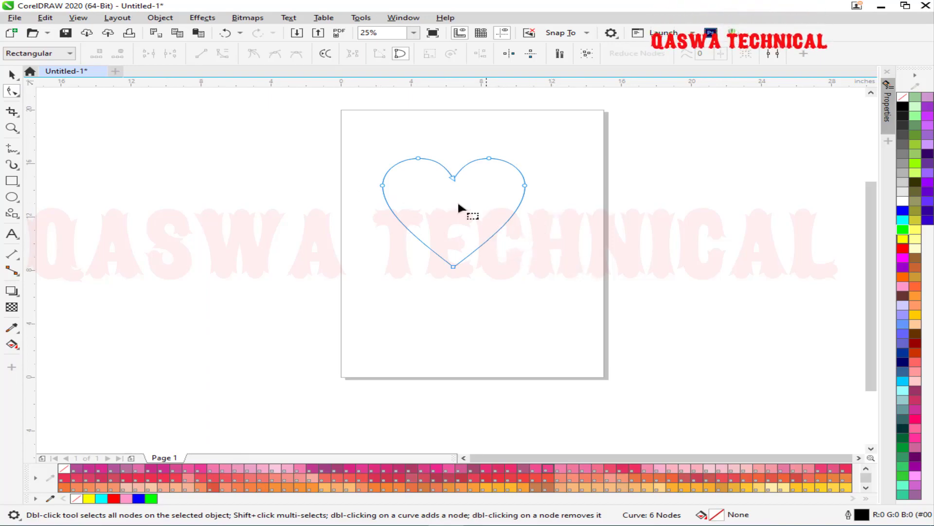
Straighten the heart's lower-left side into a line, reversing the path direction first.
left_click_drag(503, 245, 305, 309)
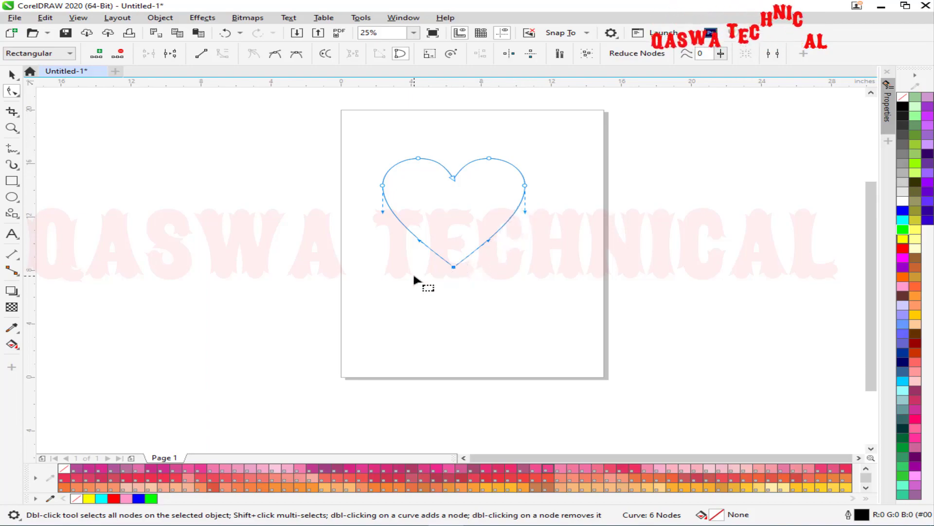
left_click_drag(495, 258, 418, 277)
left_click(202, 55)
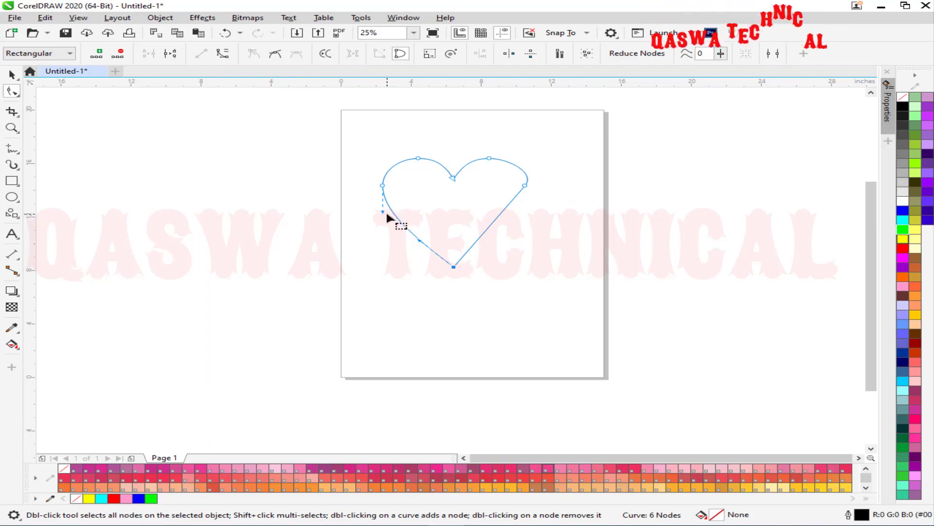
key("ctrl+z")
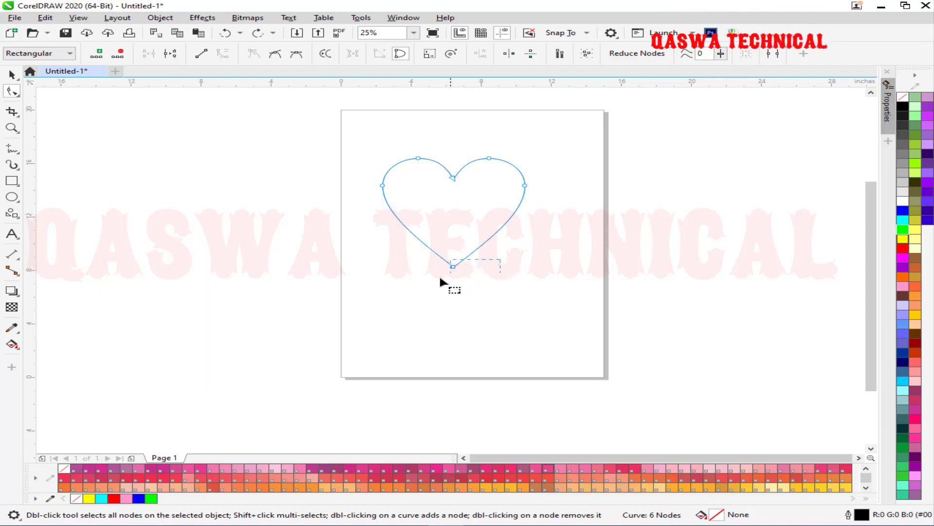
left_click(326, 54)
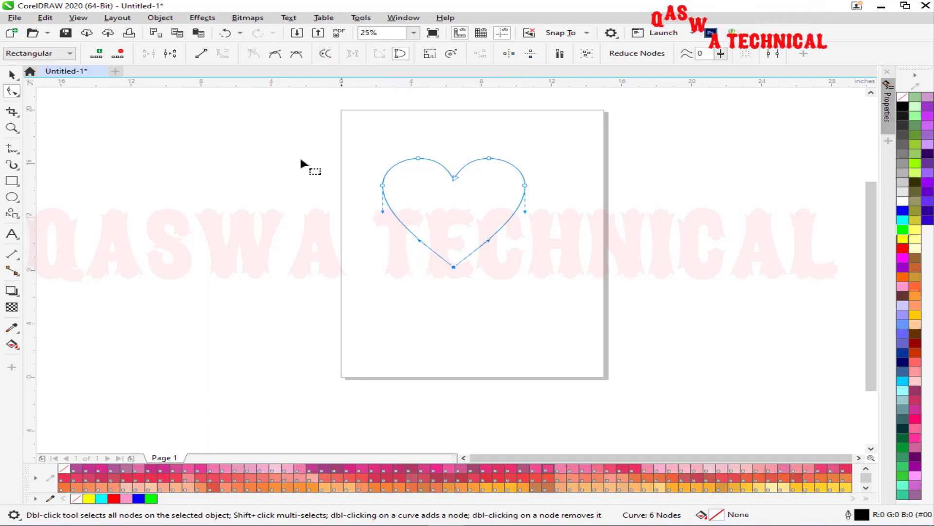
left_click(203, 57)
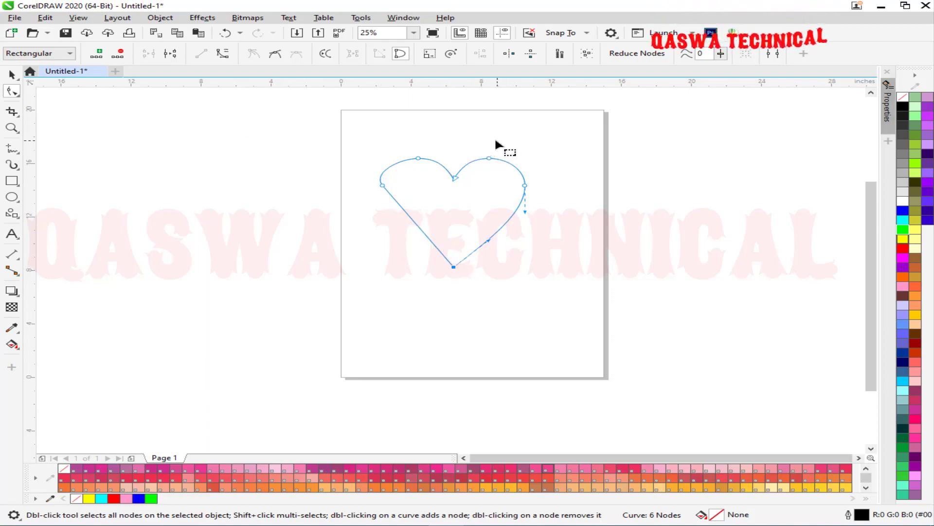
Straighten the segment at the heart's top-right lobe into a line.
left_click_drag(496, 140, 479, 169)
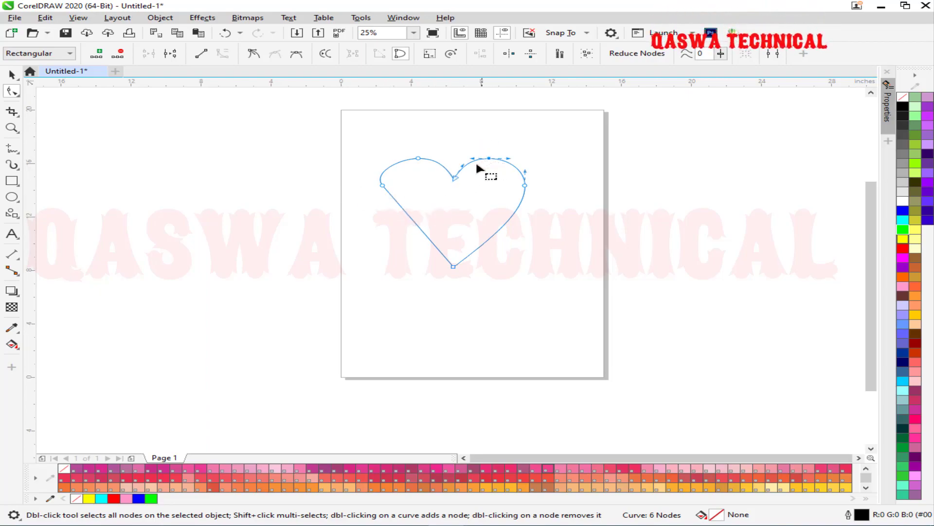
left_click(201, 54)
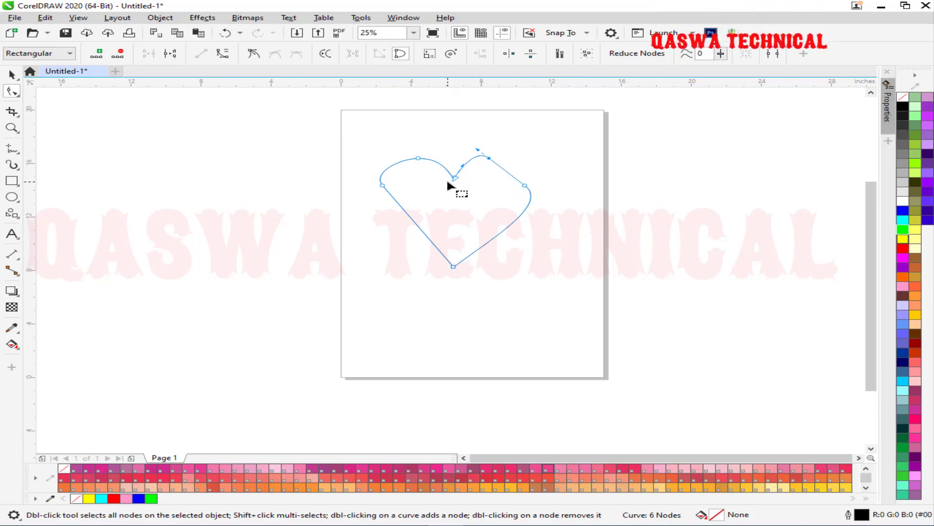
key("ctrl+z")
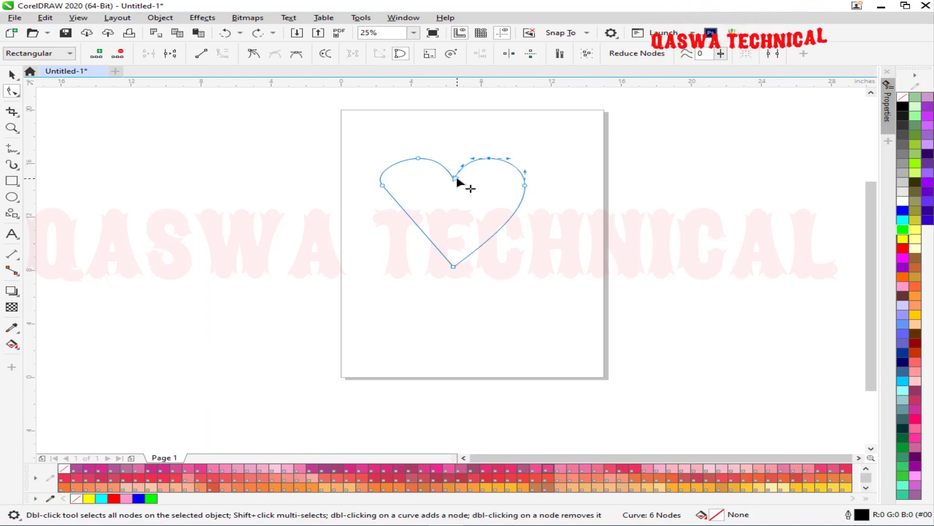
left_click(325, 54)
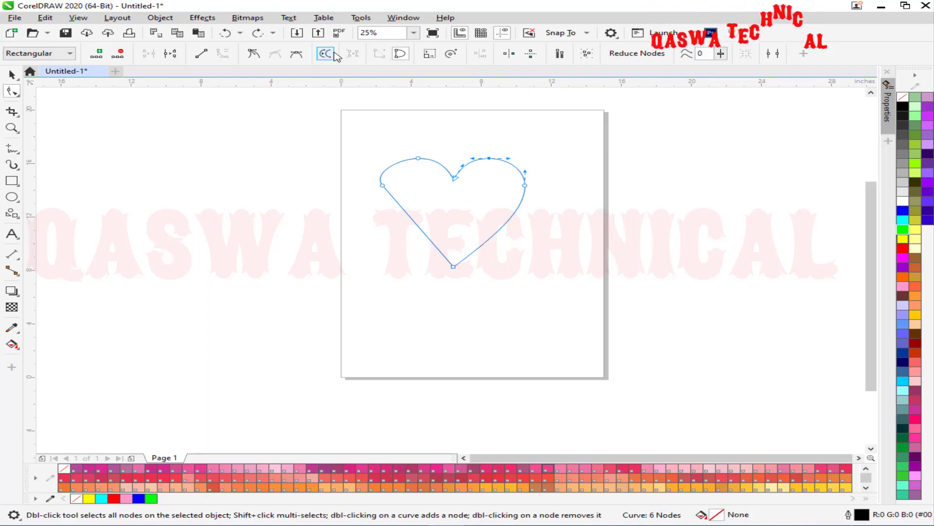
left_click(201, 53)
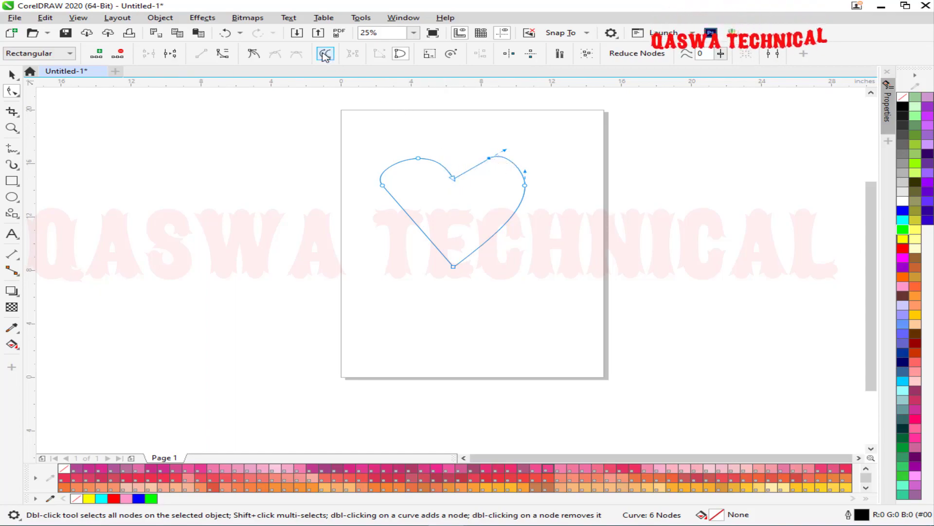
left_click(14, 75)
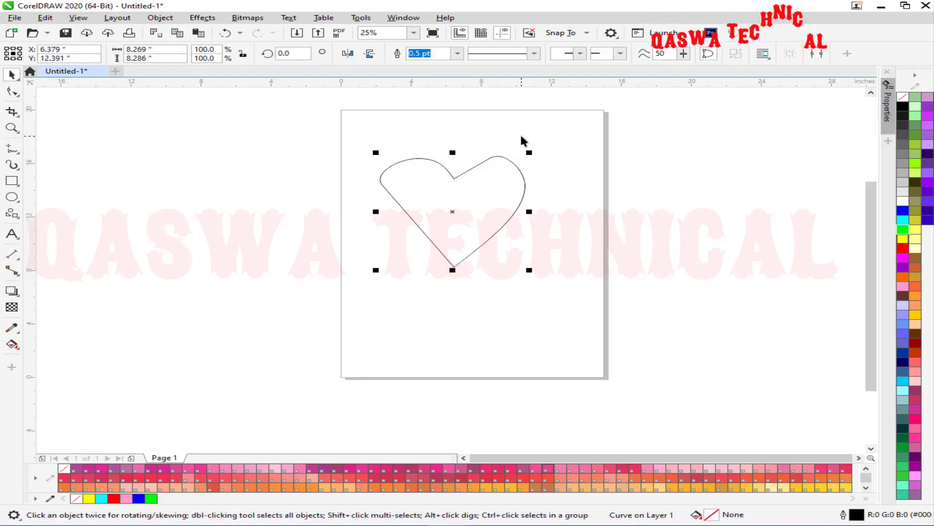
Delete the heart and type the word QASWA as artistic text on the page.
key("Delete")
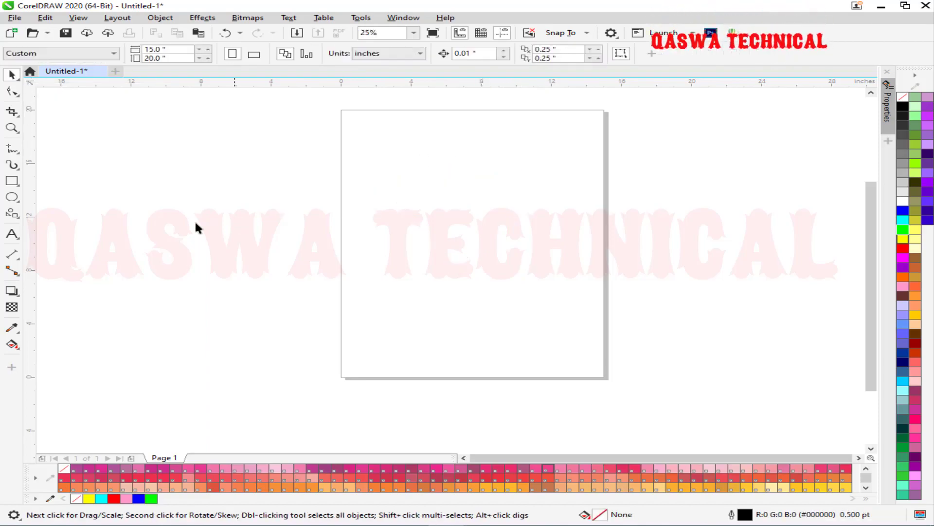
left_click(11, 235)
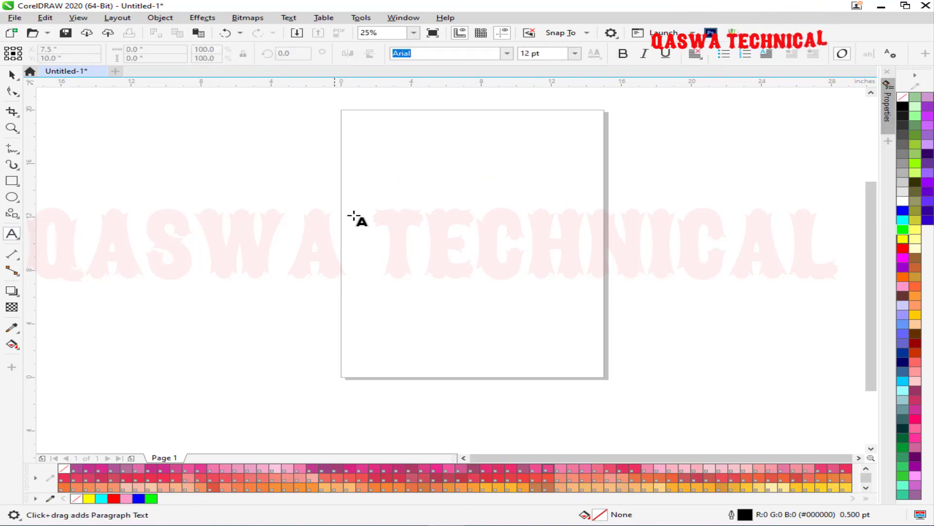
left_click(402, 193)
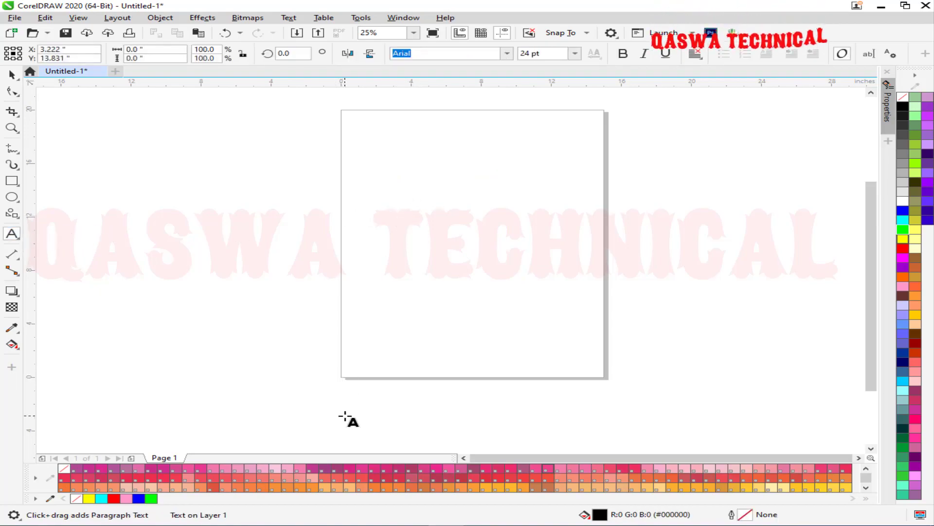
type("QASWA")
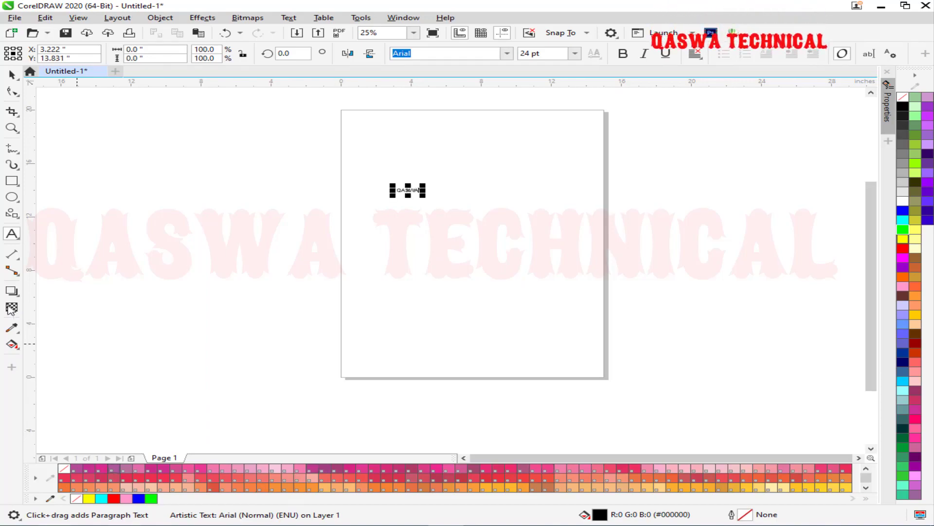
Scale the QASWA text to about 12.8 inches wide, centre it, and zoom to it.
left_click(12, 74)
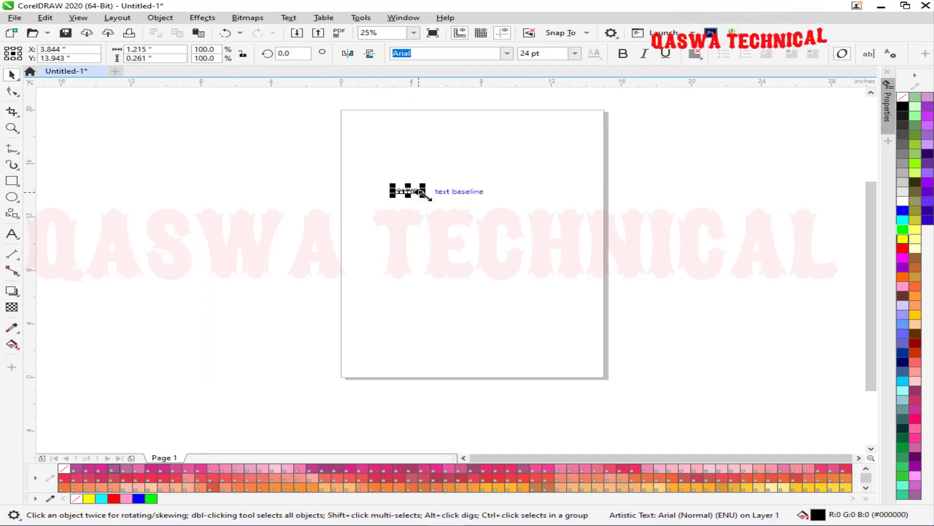
left_click_drag(424, 194, 632, 333)
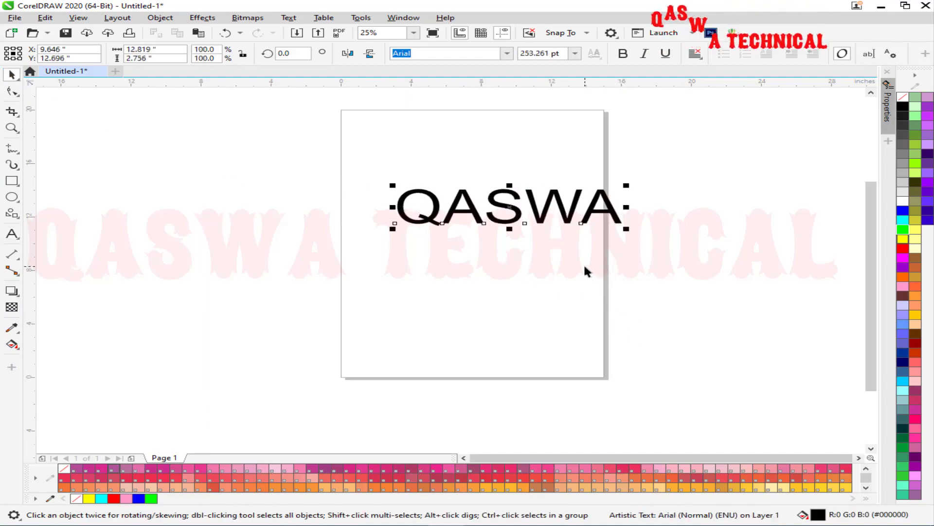
key("p")
key("shift+F2")
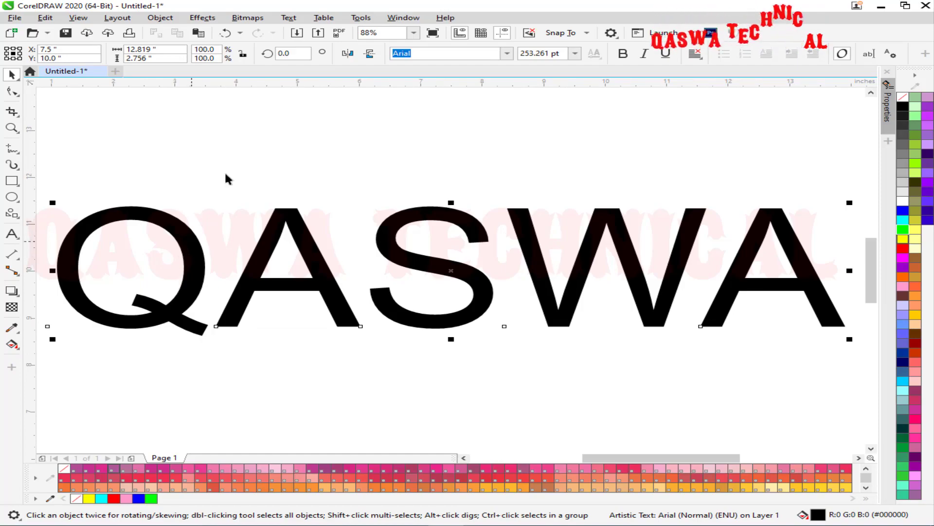
Convert the QASWA text to curves with Ctrl+Q, giving 107 nodes on 8 subpaths.
left_click(10, 90)
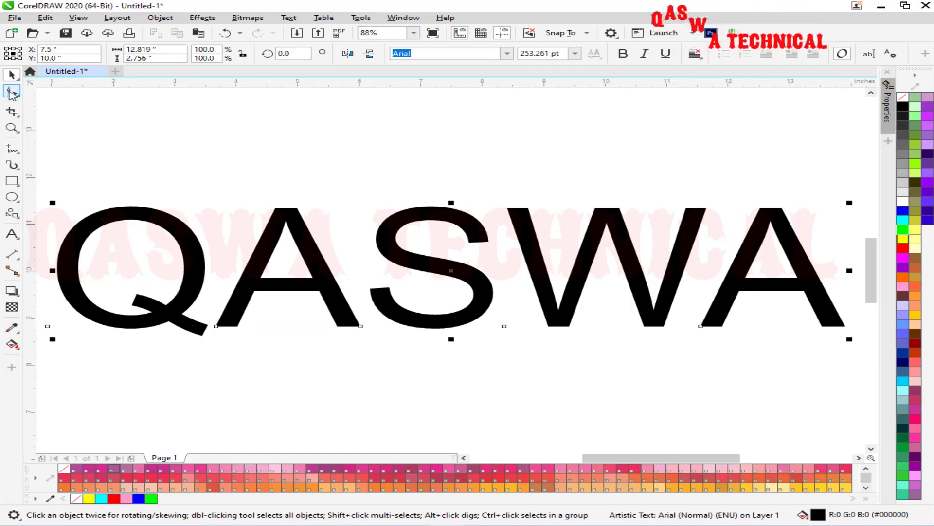
left_click(12, 75)
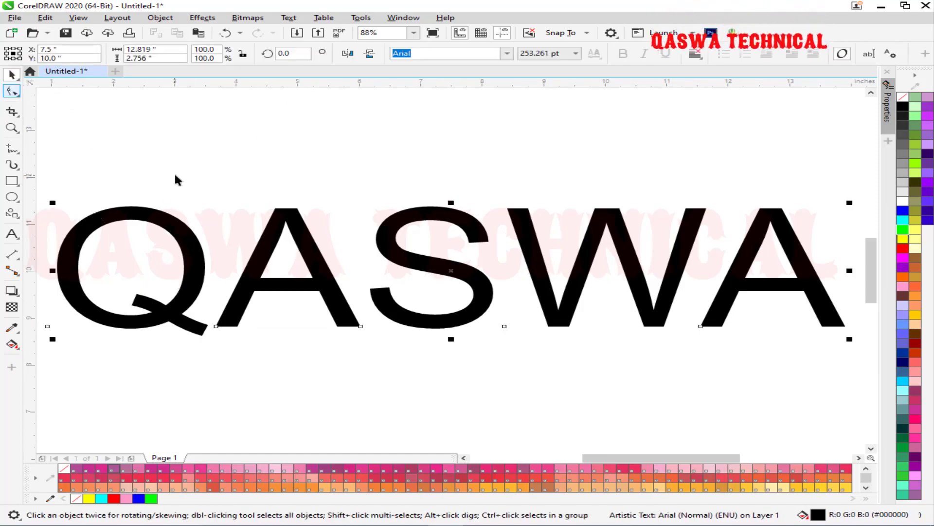
key("ctrl+q")
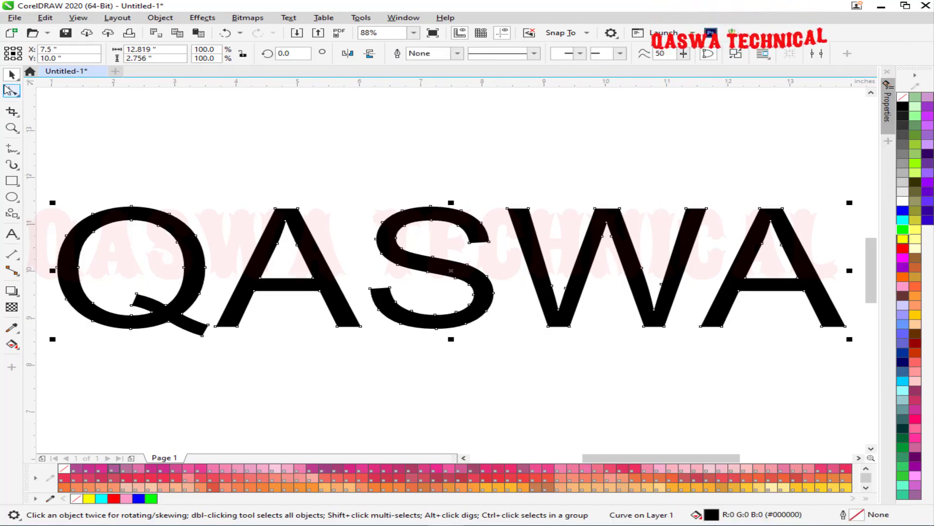
left_click(12, 91)
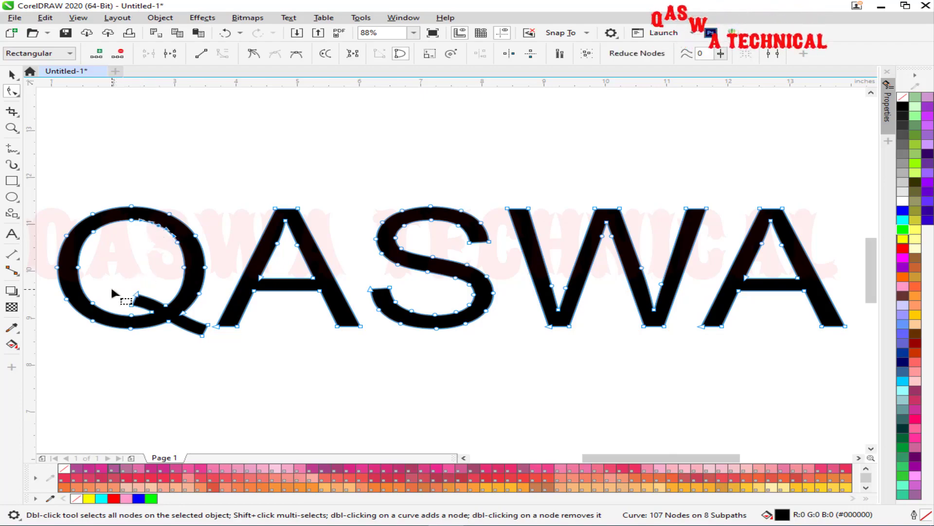
Extract the Q's inner counter as its own shape, fill it blue, and bring it to front.
left_click(353, 53)
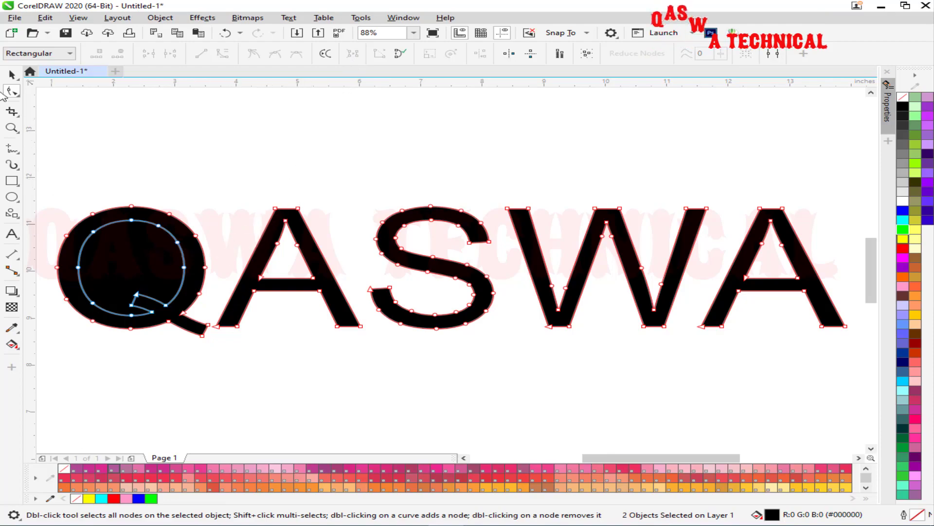
left_click(13, 74)
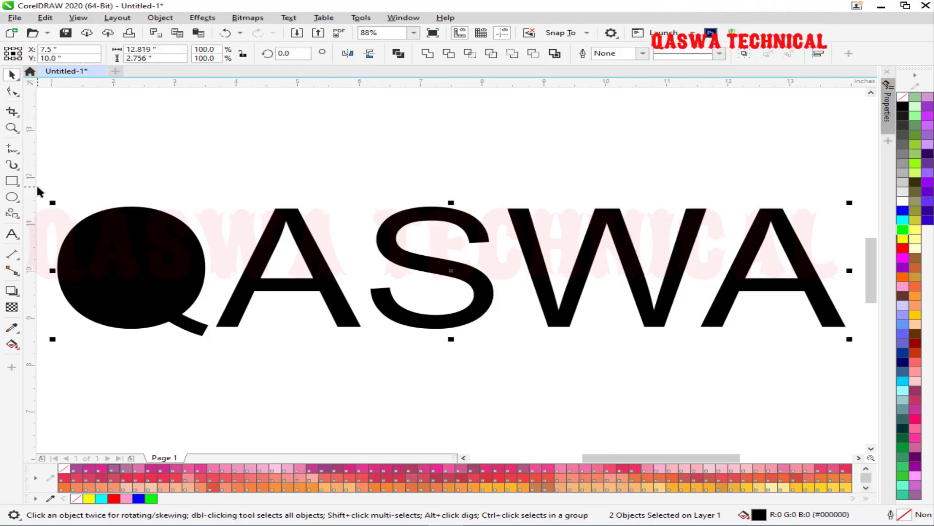
left_click(105, 258)
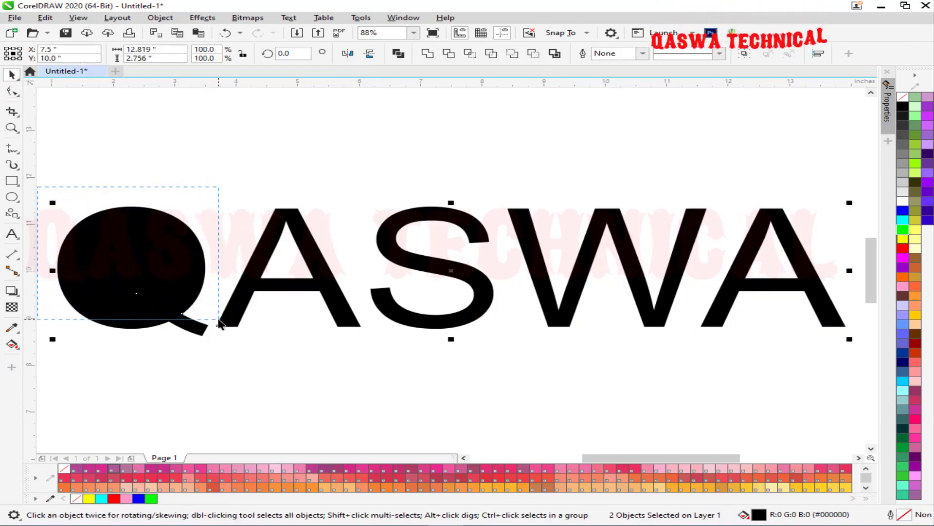
left_click(904, 215)
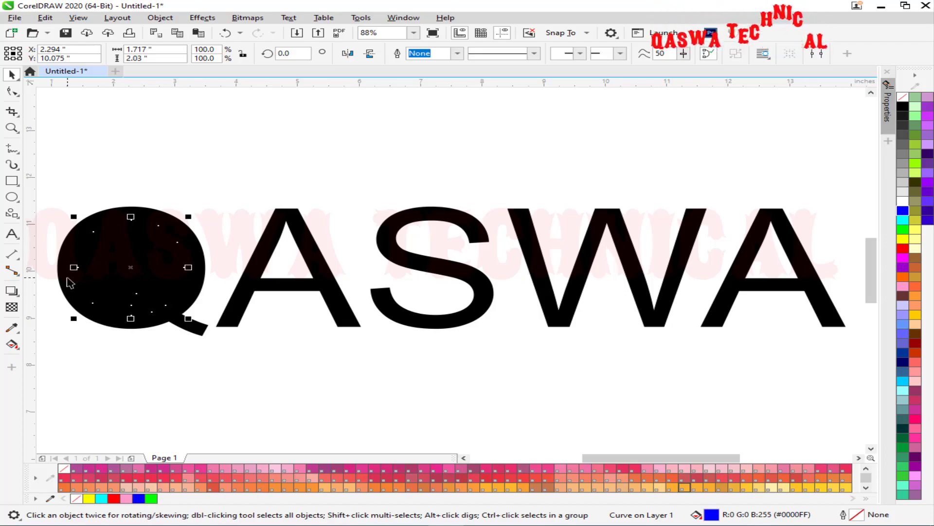
key("shift+Page_Up")
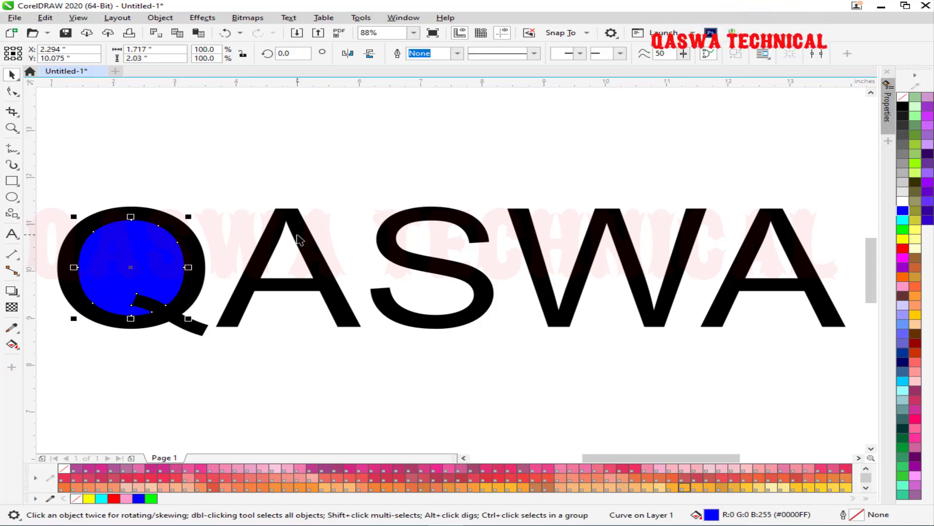
left_click(12, 91)
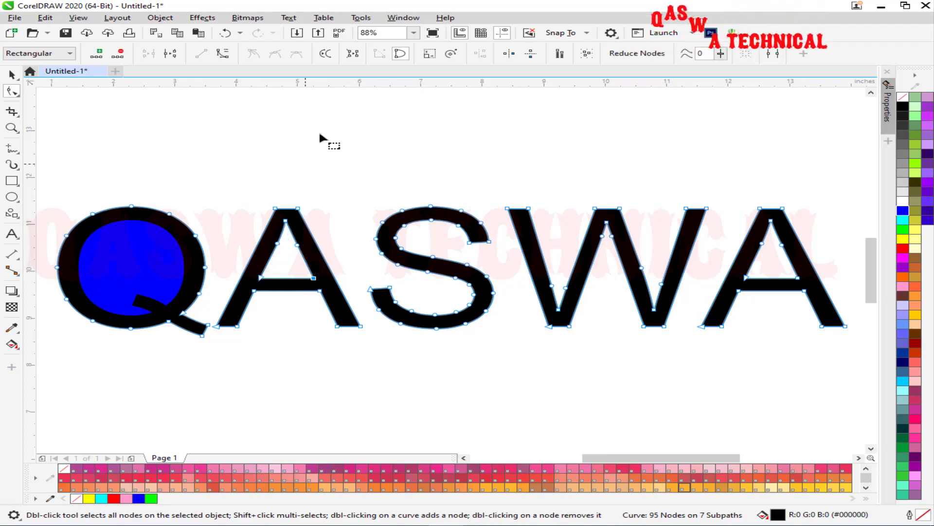
Extract the first A's inner triangle and fill it yellow in front of the letter.
left_click(353, 53)
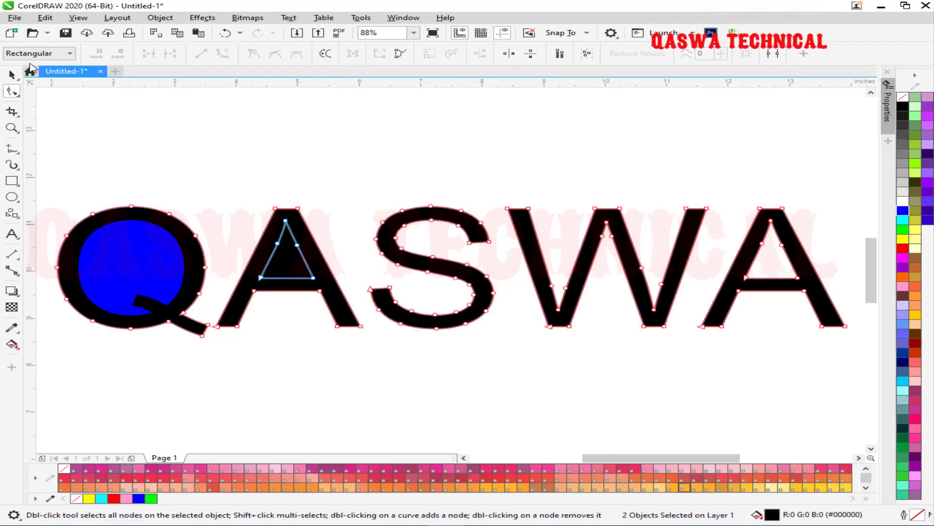
left_click(11, 76)
left_click_drag(366, 189, 226, 322)
left_click(903, 239)
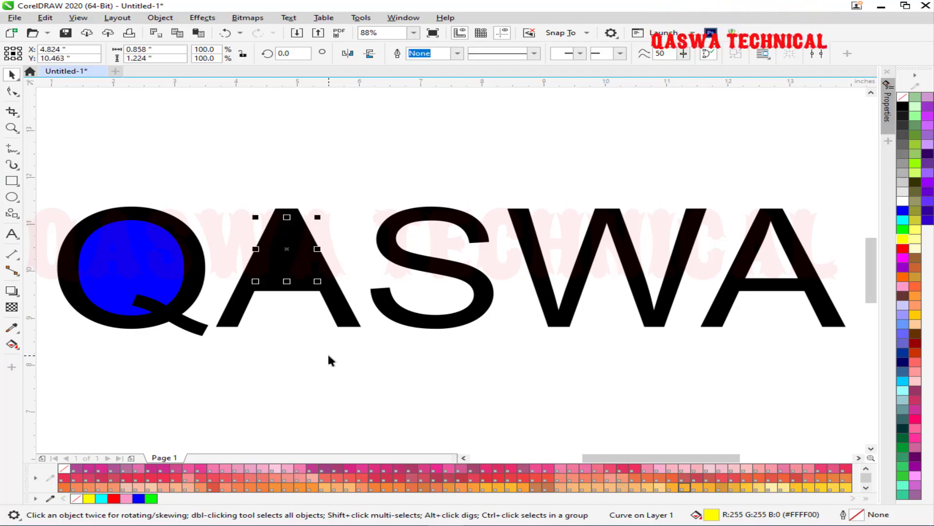
key("shift+Page_Up")
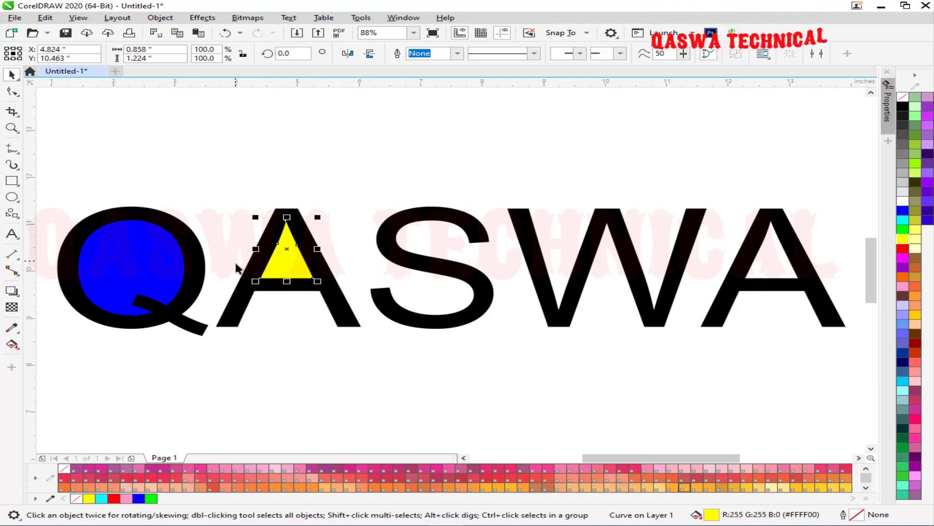
Extract the last A's inner triangle and fill it red.
left_click(387, 229)
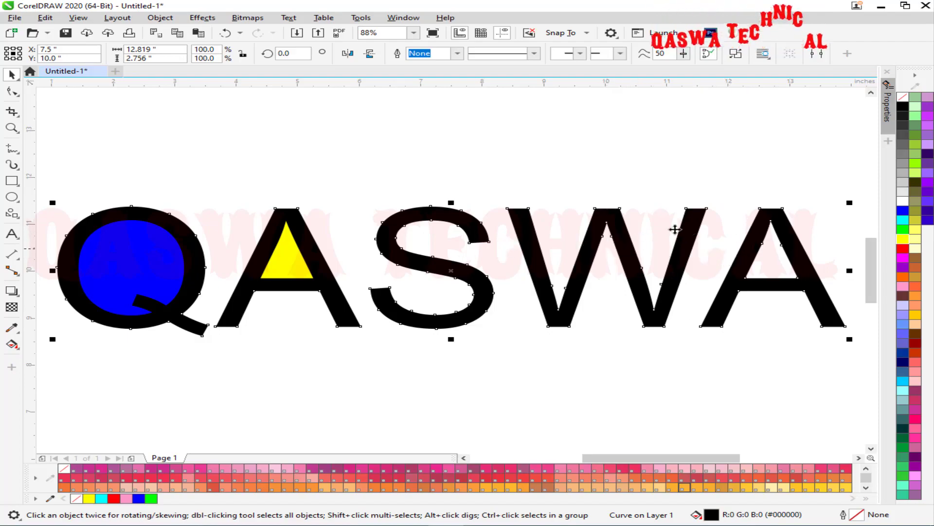
left_click(12, 91)
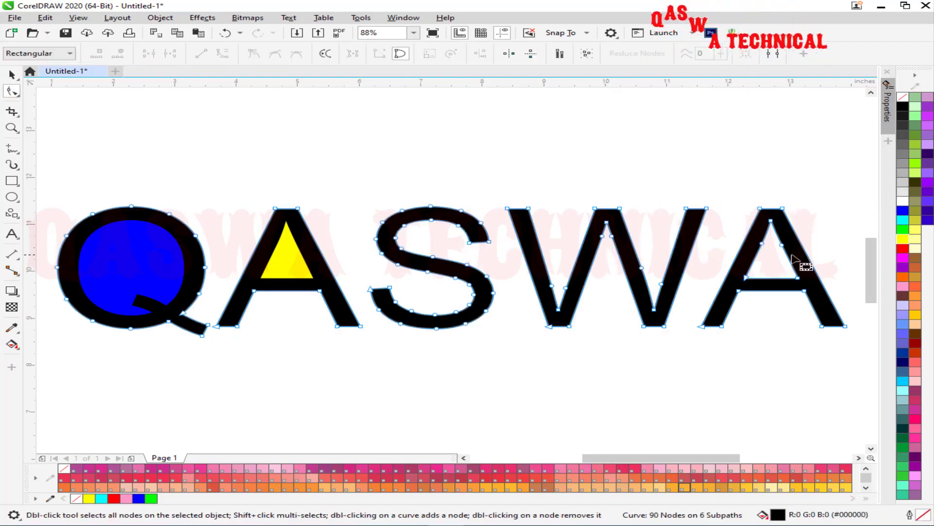
left_click(762, 244)
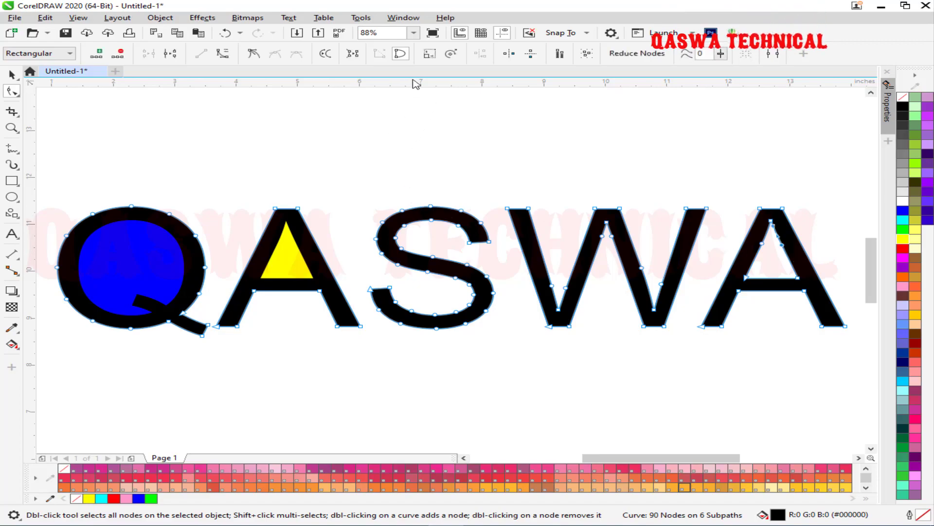
left_click(354, 53)
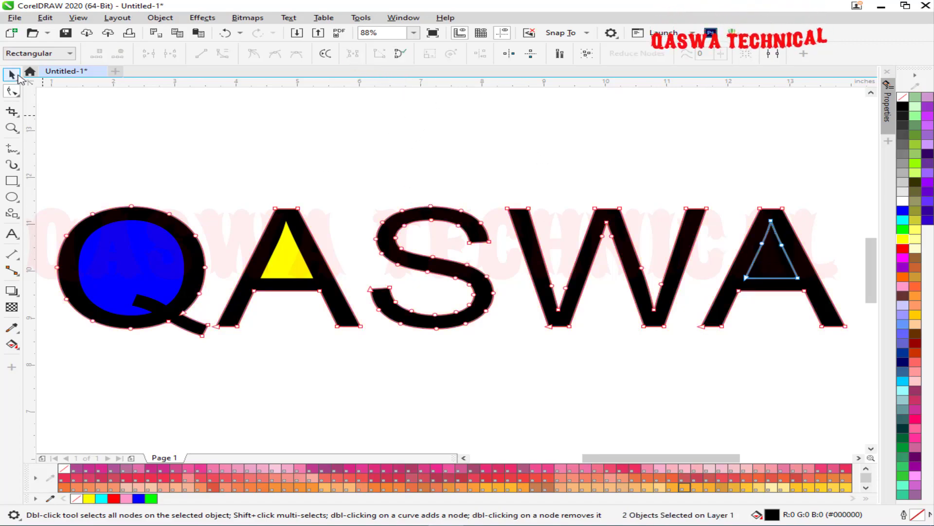
left_click(12, 74)
key("space")
left_click_drag(835, 186, 721, 290)
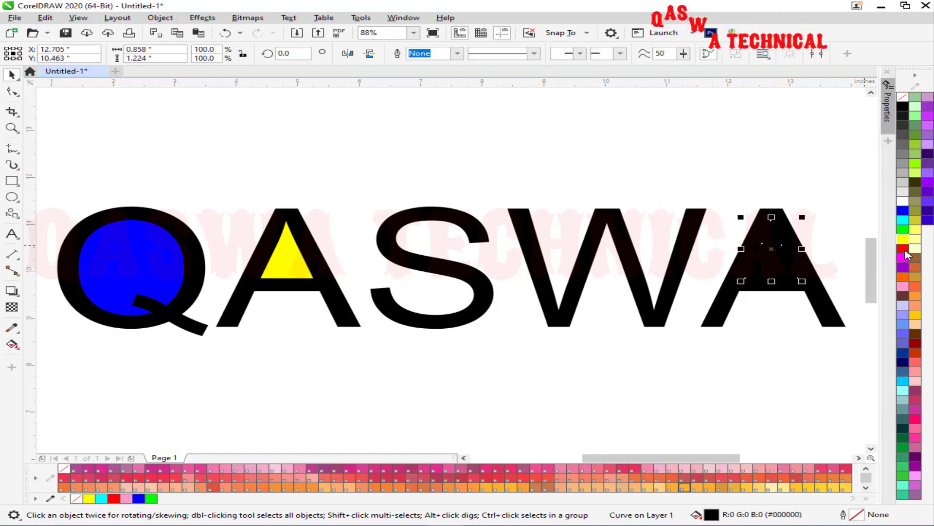
left_click(903, 248)
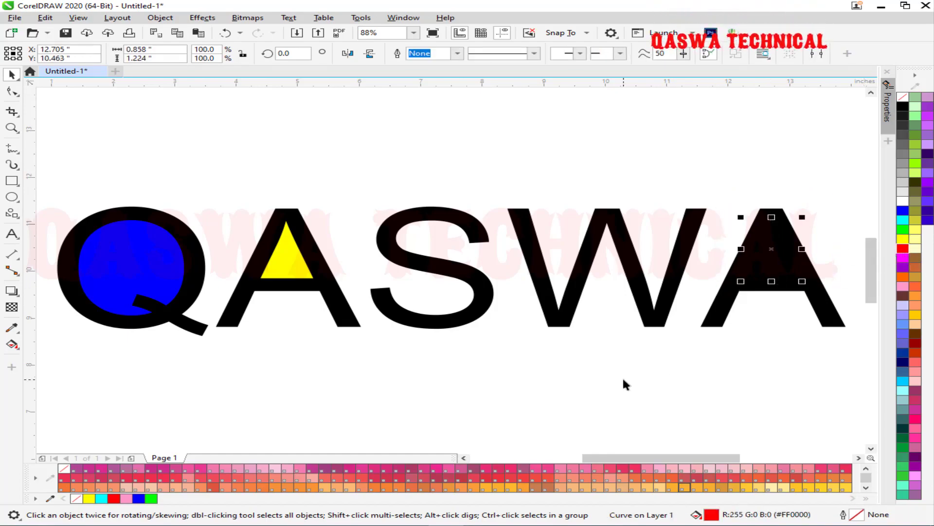
left_click(12, 91)
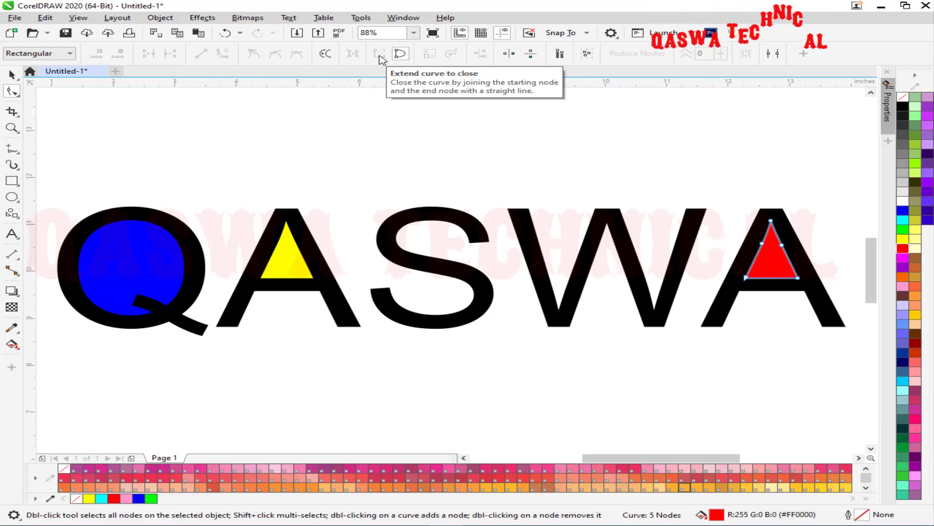
Select everything on the page and delete all the QASWA artwork.
left_click(12, 75)
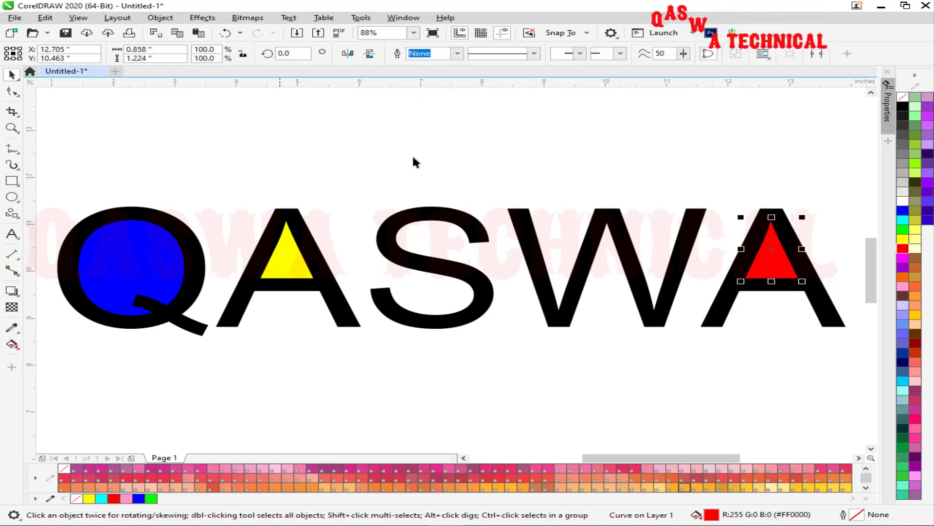
scroll(434, 162, "down", 2)
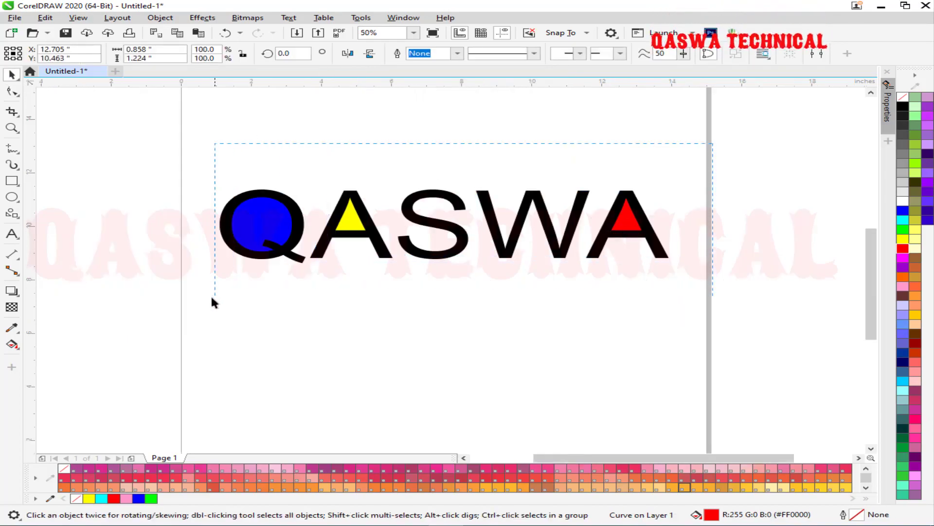
key("ctrl+a")
key("Delete")
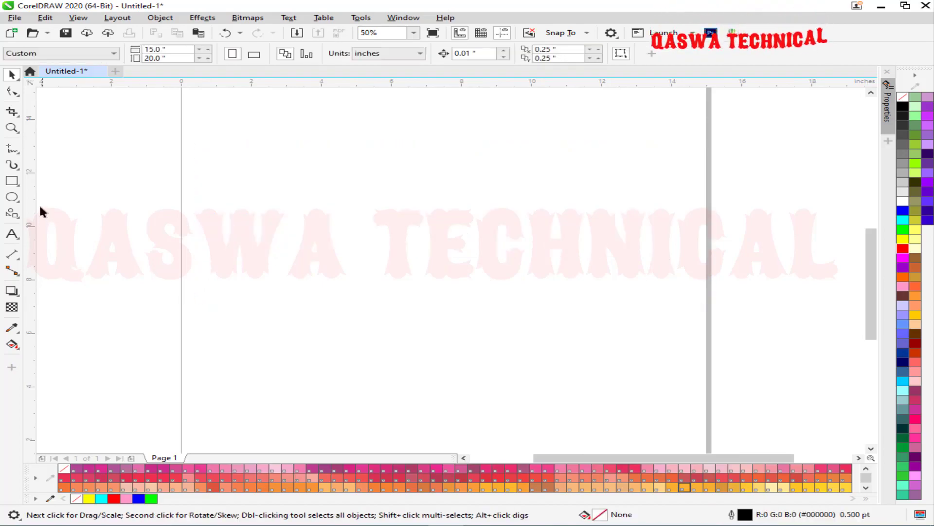
Draw an open Pen path tracing a rectangle with a slanted top-left corner.
left_click(12, 149)
left_click(60, 188)
left_click(337, 160)
left_click(650, 161)
left_click(650, 295)
left_click(229, 295)
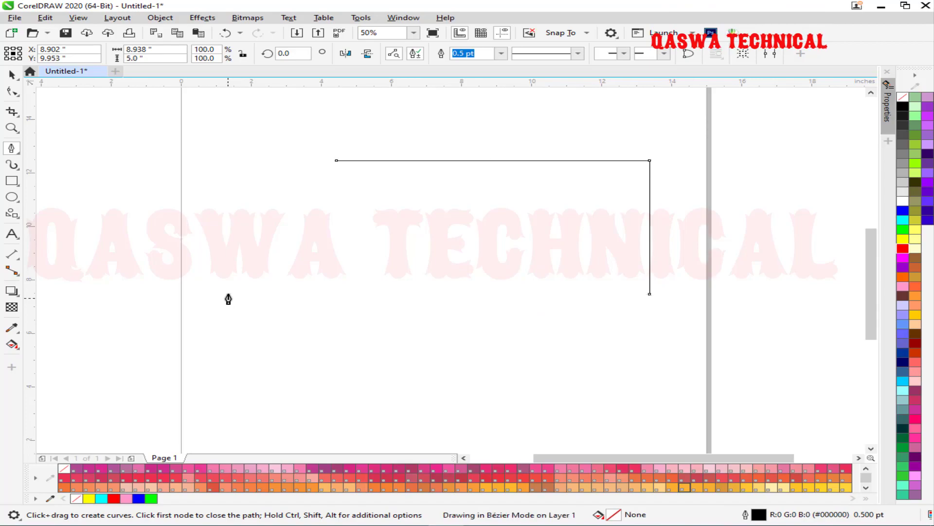
left_click(261, 199)
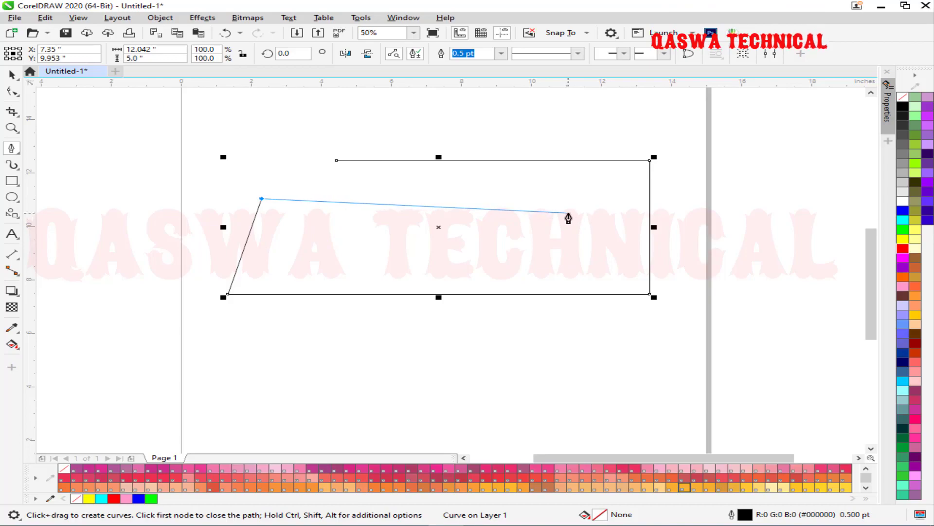
key("Escape")
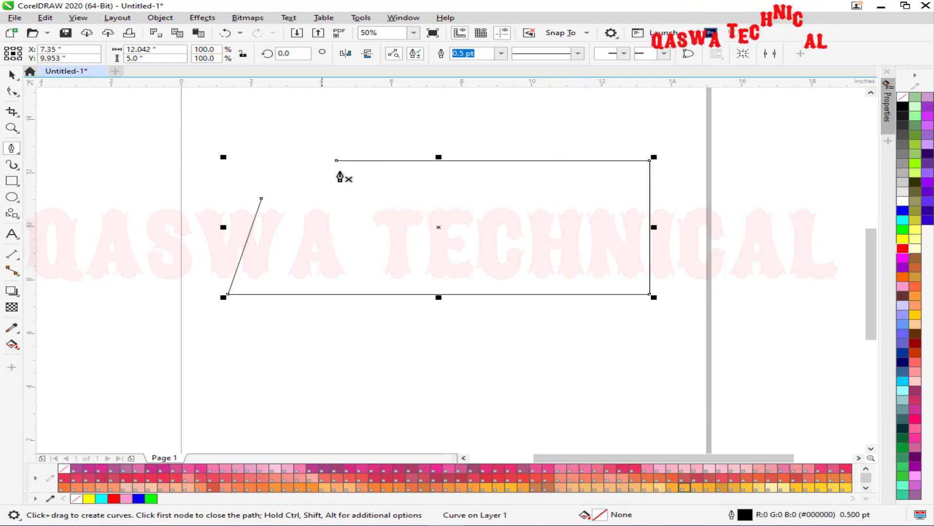
Close the path's gap with a straight segment and leave the shape with no fill.
left_click(7, 94)
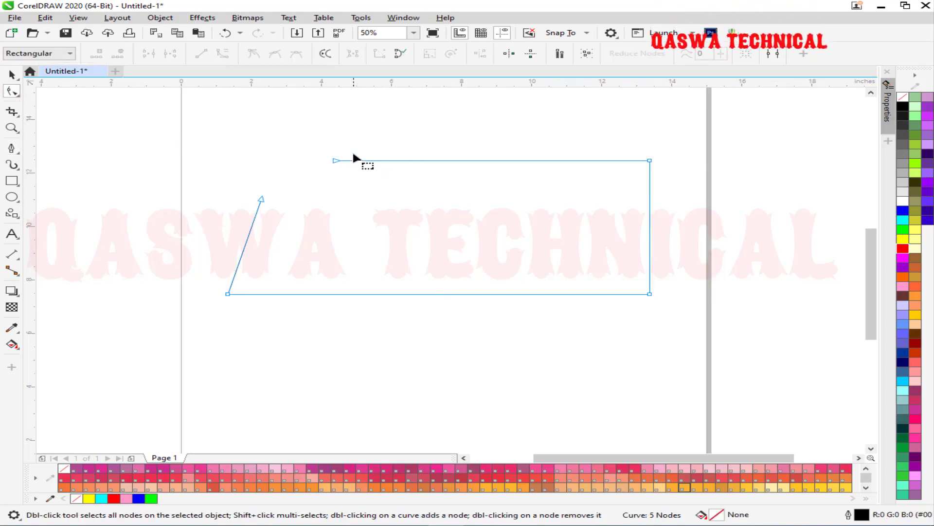
left_click_drag(379, 130, 236, 225)
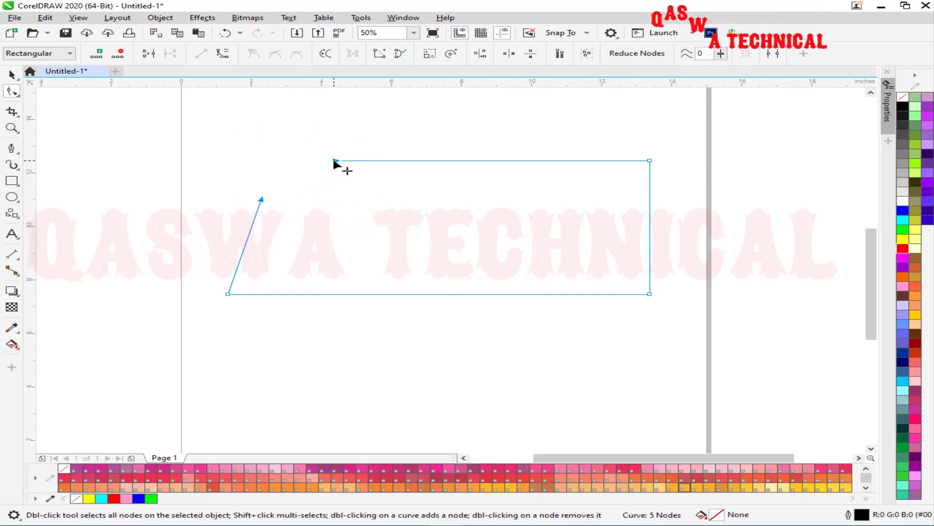
left_click(904, 239)
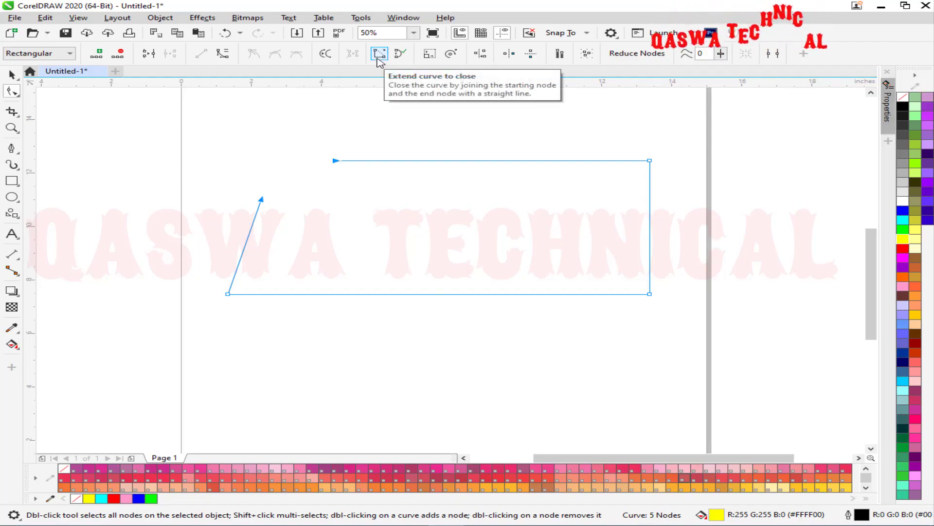
left_click_drag(264, 222, 224, 239)
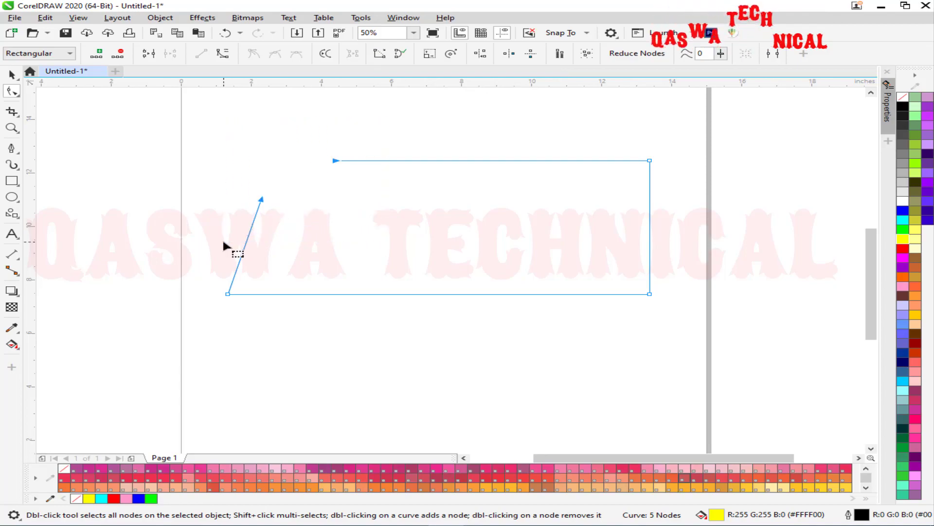
left_click(381, 53)
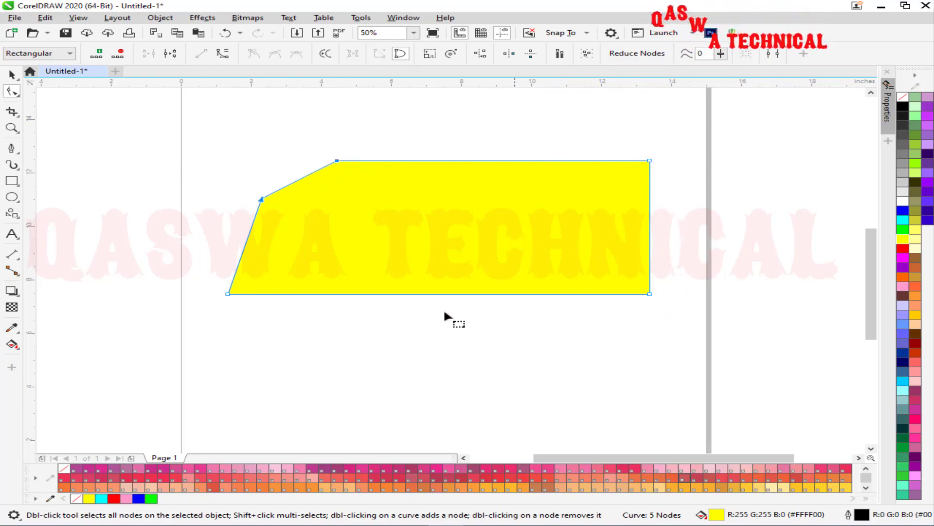
left_click(904, 105)
left_click(903, 97)
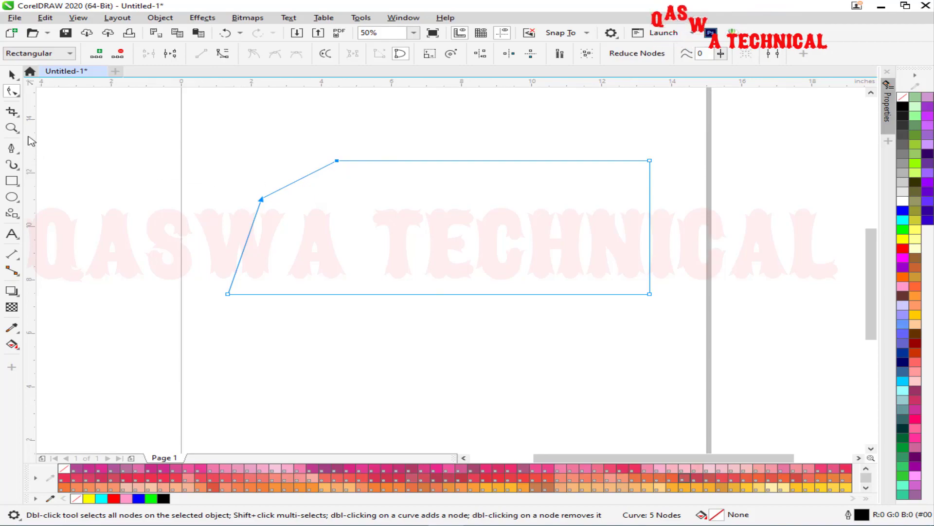
left_click(13, 148)
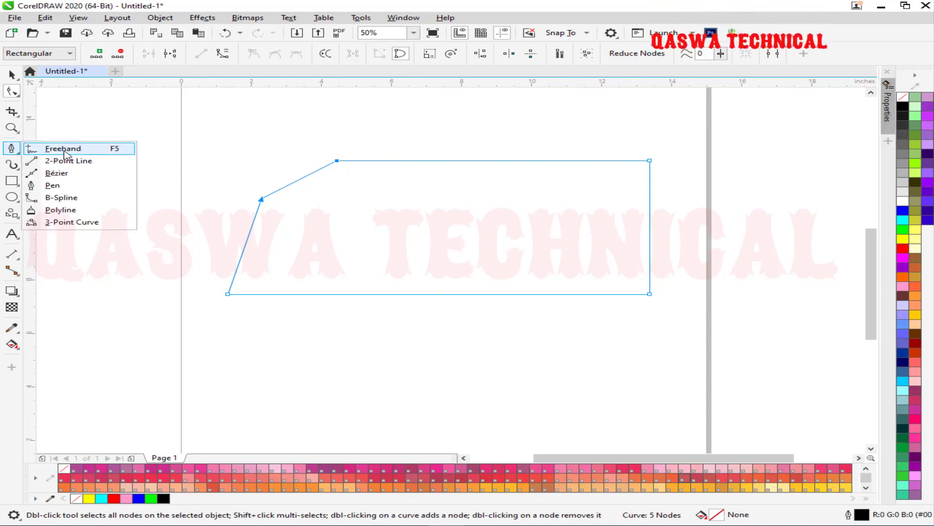
left_click(63, 149)
scroll(91, 161, "down", 2)
mouse_move(545, 155)
left_mouse_down()
mouse_move(642, 194)
mouse_move(615, 242)
left_mouse_up()
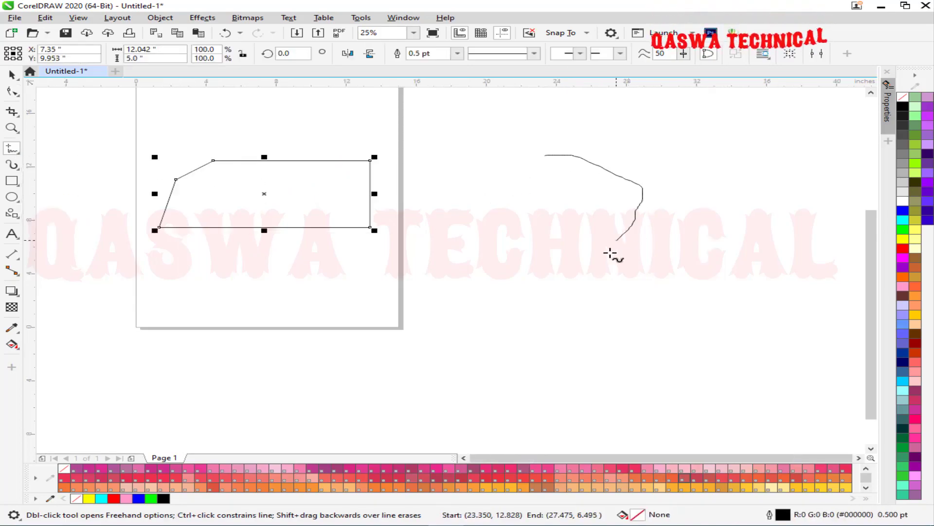
mouse_move(606, 359)
left_mouse_down()
mouse_move(424, 297)
mouse_move(442, 214)
mouse_move(484, 173)
mouse_move(511, 173)
left_mouse_up()
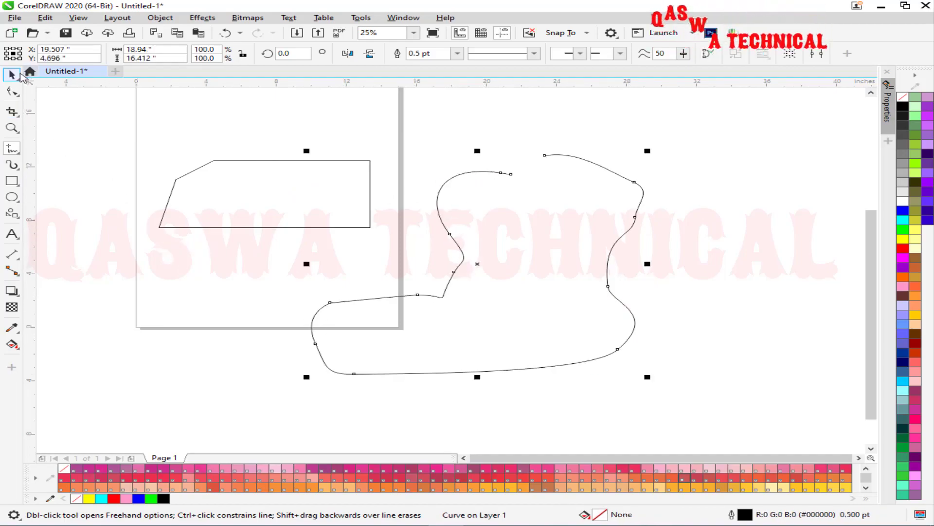
left_click(13, 91)
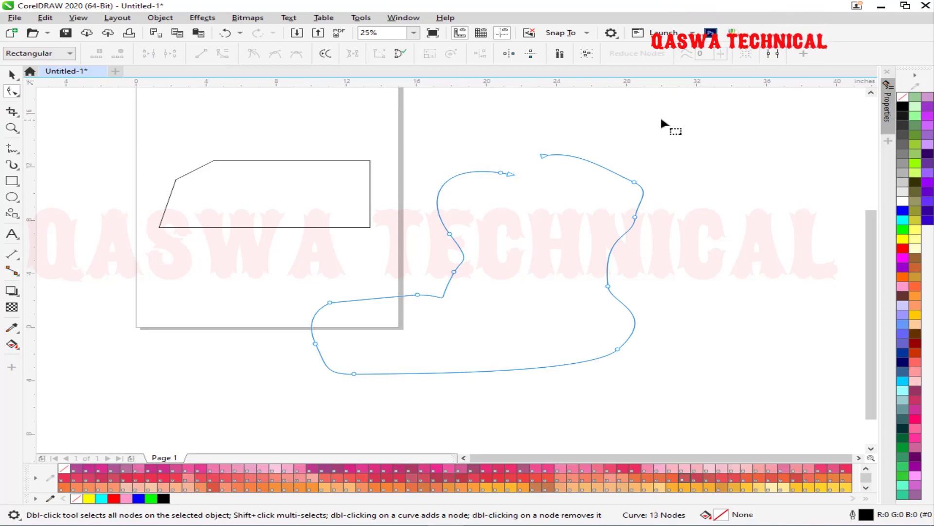
left_click_drag(588, 124, 492, 212)
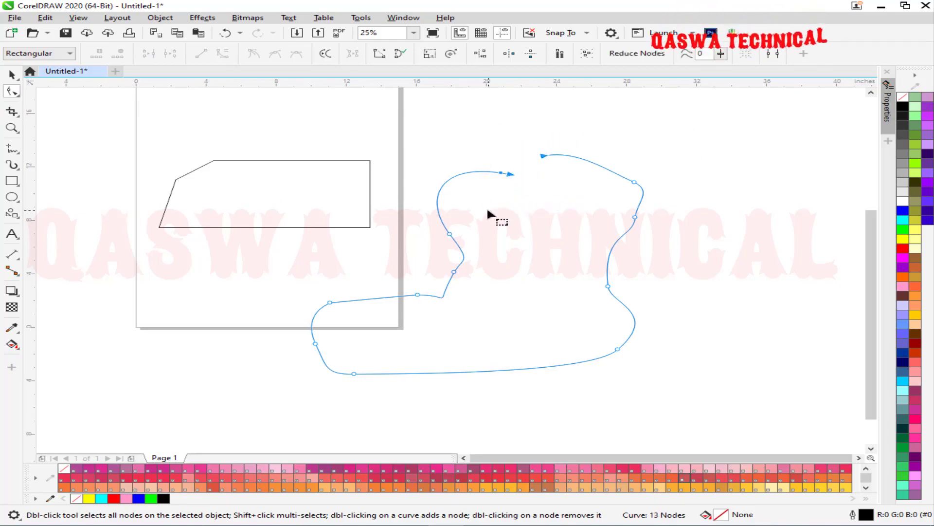
left_click(401, 53)
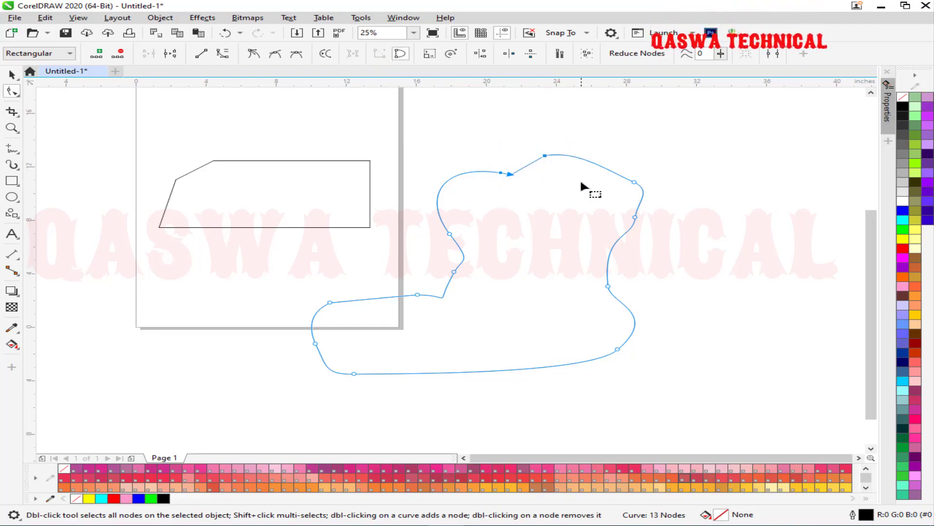
left_click_drag(902, 210, 562, 275)
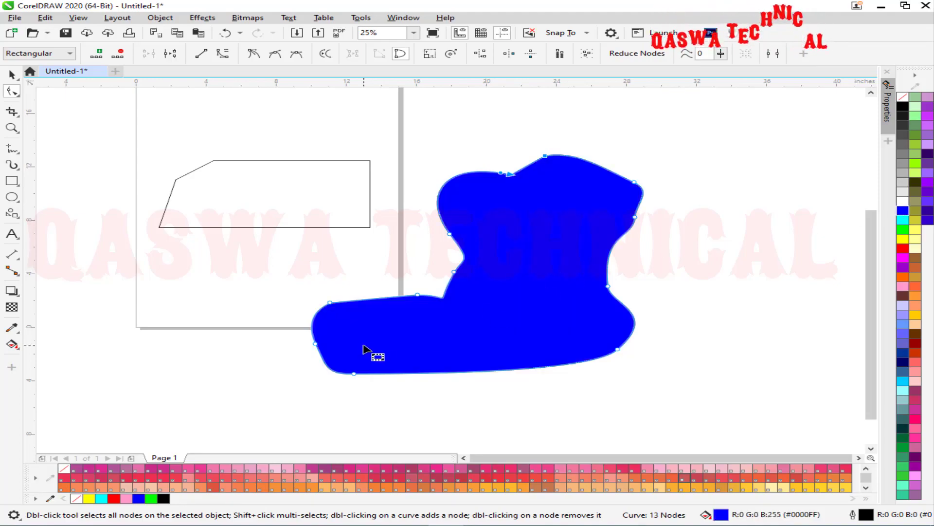
key("ctrl+z")
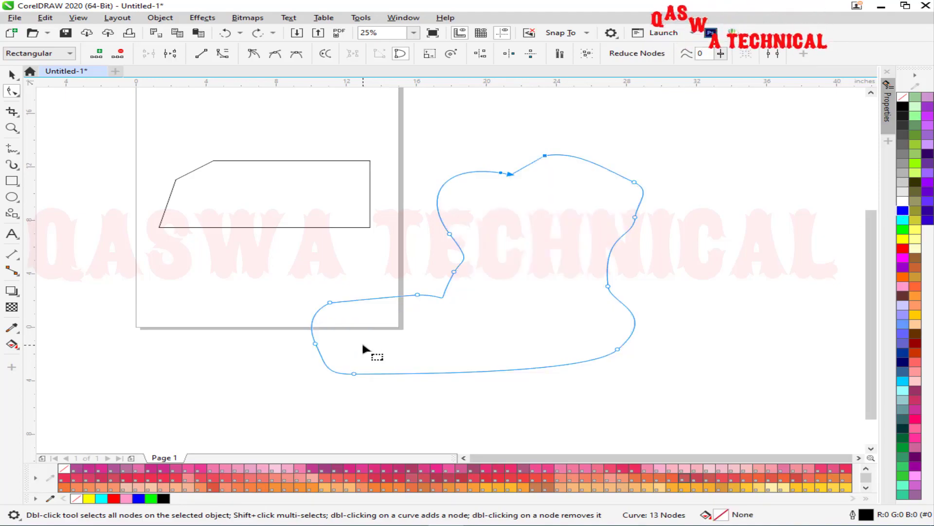
left_click(401, 54)
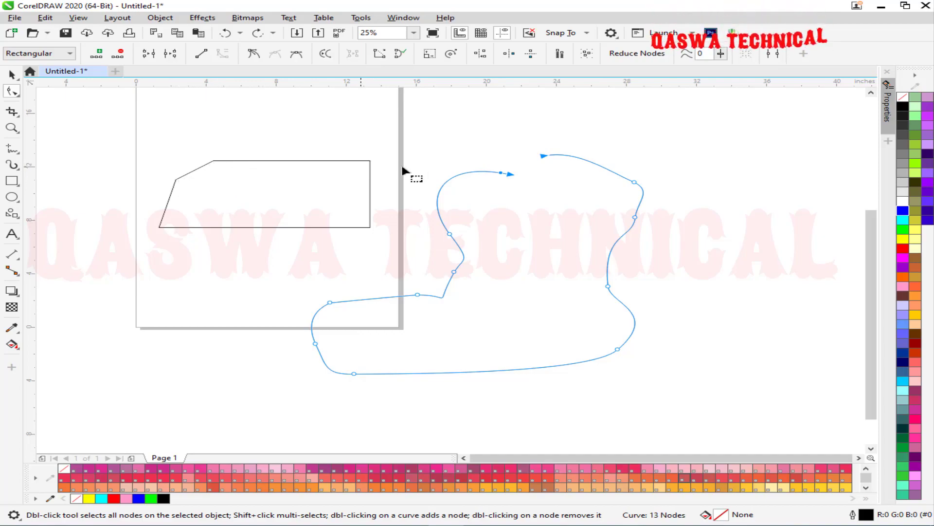
Close the freehand curve with Extend Curve to Close and fill it magenta.
left_click(584, 139)
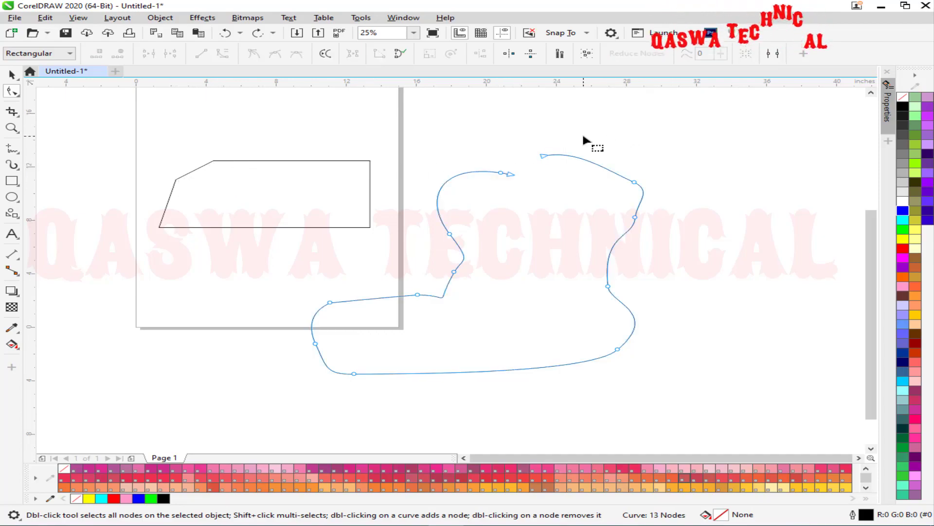
left_click(320, 161)
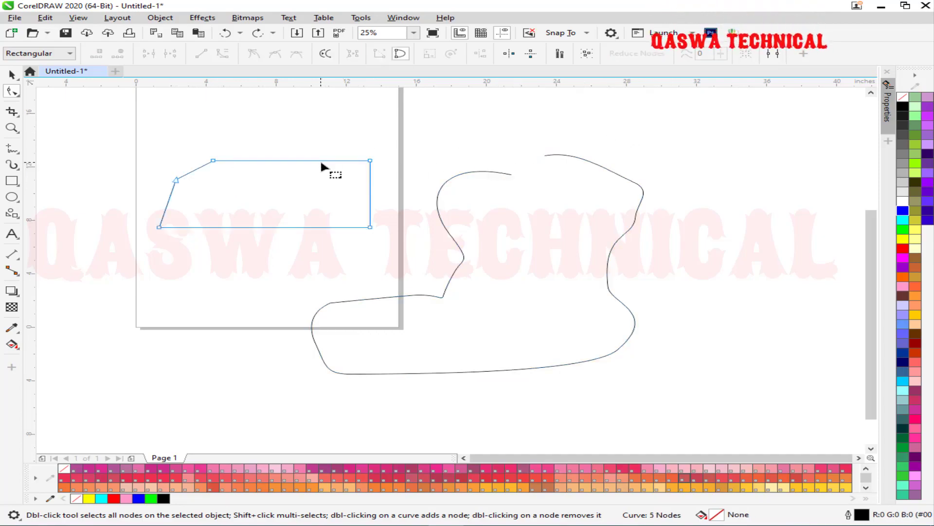
left_click(641, 184)
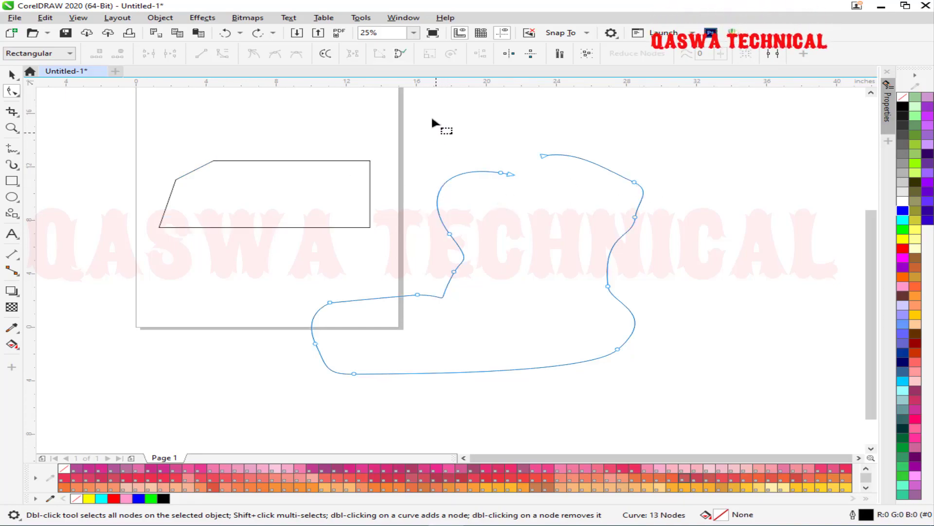
left_click(400, 53)
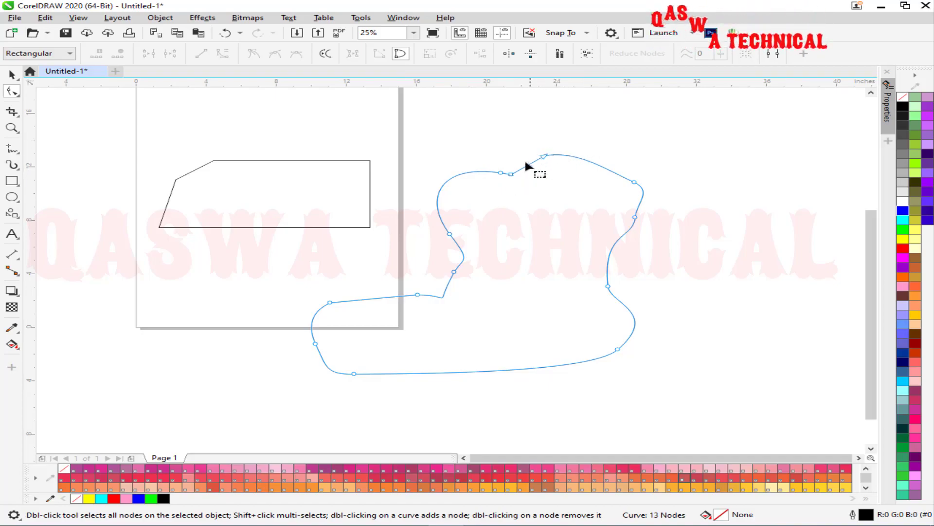
left_click(903, 258)
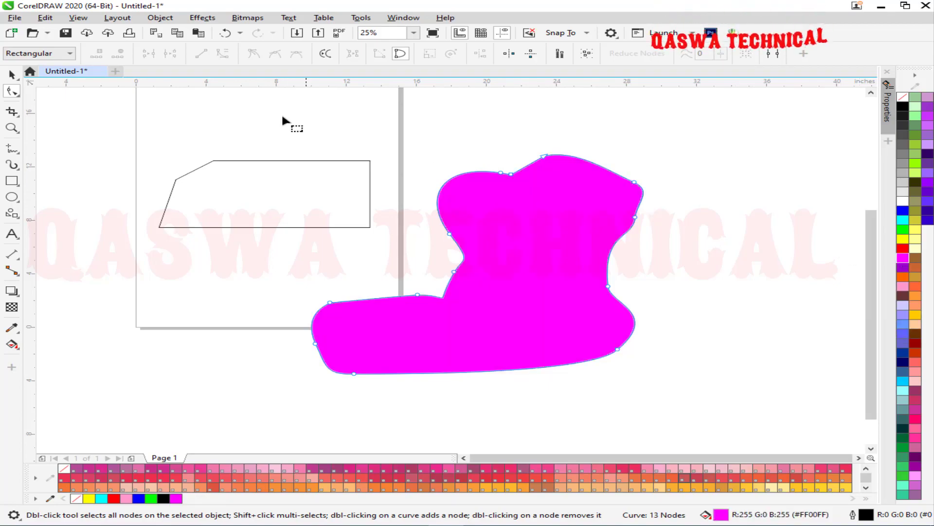
Open the Join Curves docker from the Object menu and delete the magenta shape.
left_click(162, 19)
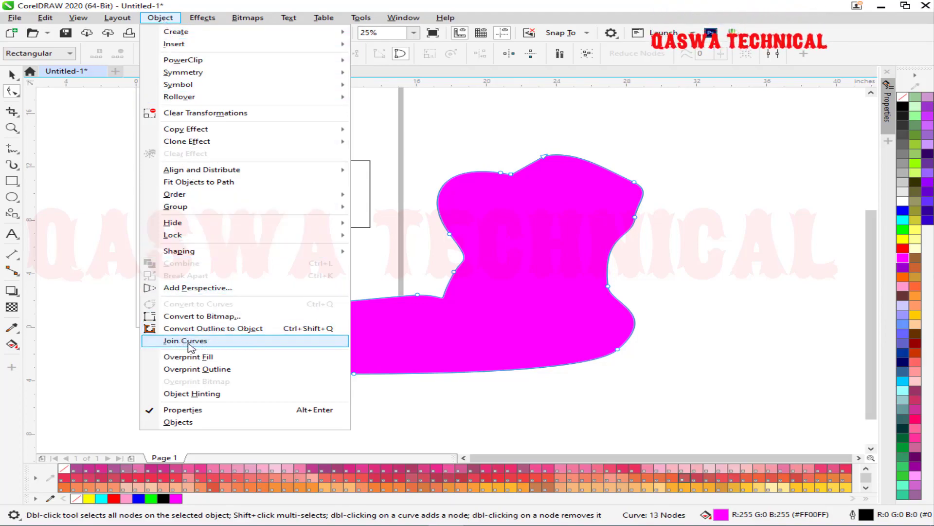
left_click(225, 346)
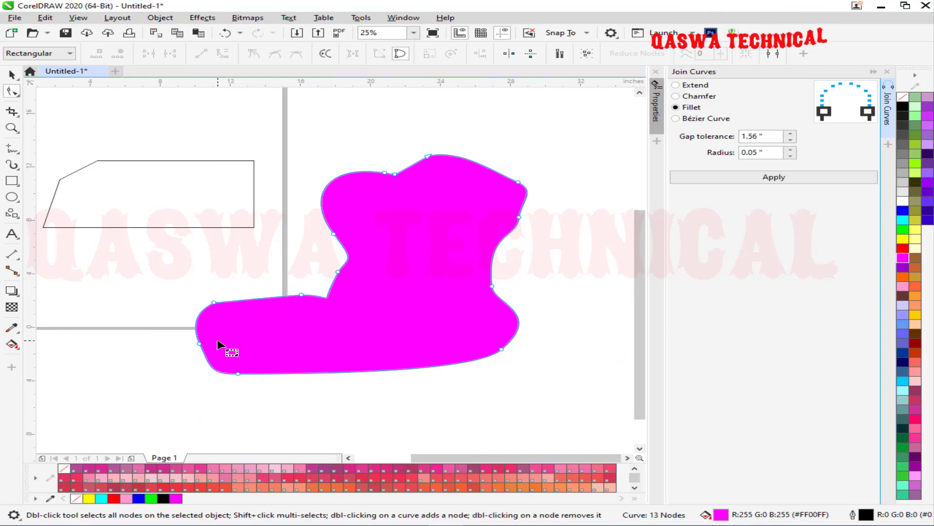
left_click(11, 74)
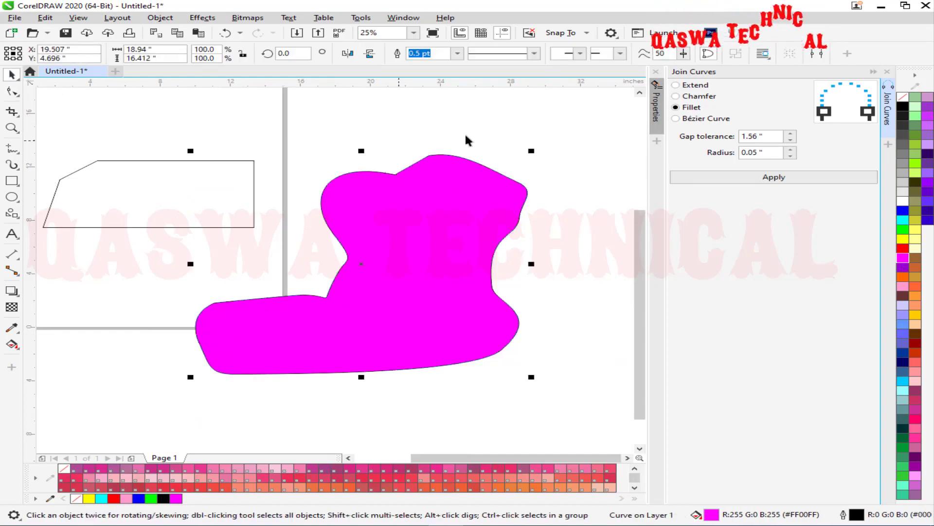
key("Delete")
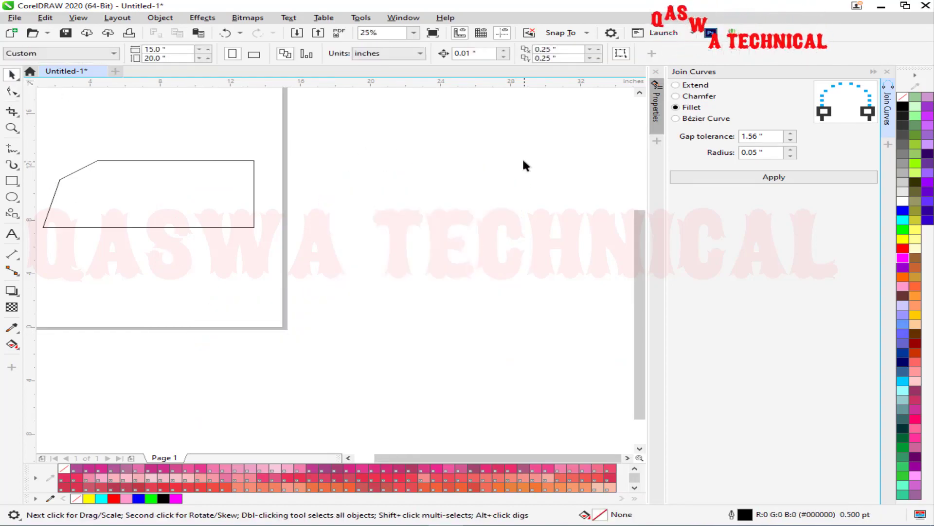
Draw two slanted 2-Point lines angled toward each other like an open inverted V.
left_click(11, 148)
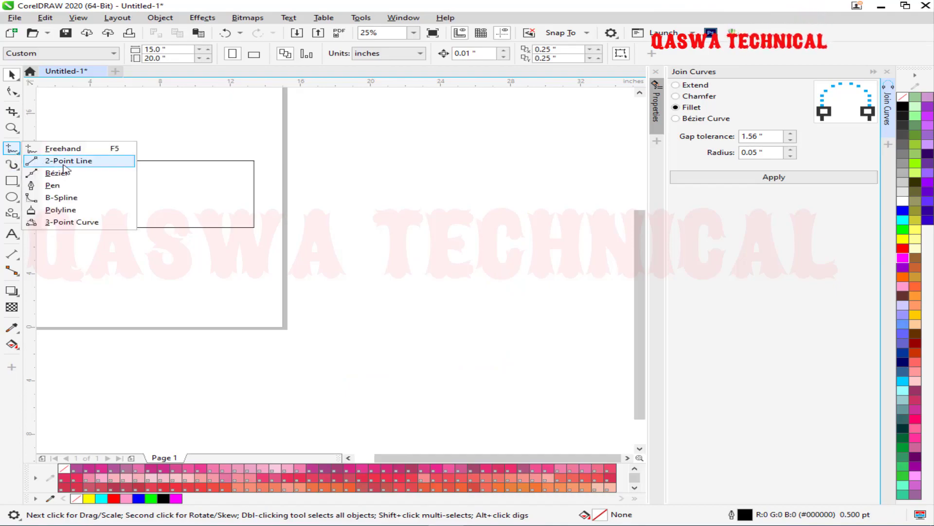
left_click(68, 161)
left_click_drag(397, 144, 347, 281)
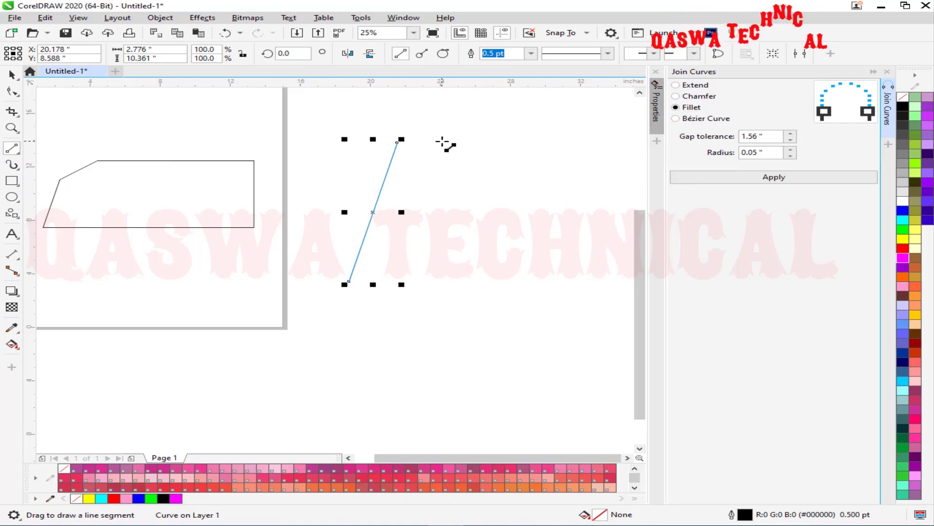
left_click_drag(442, 143, 506, 218)
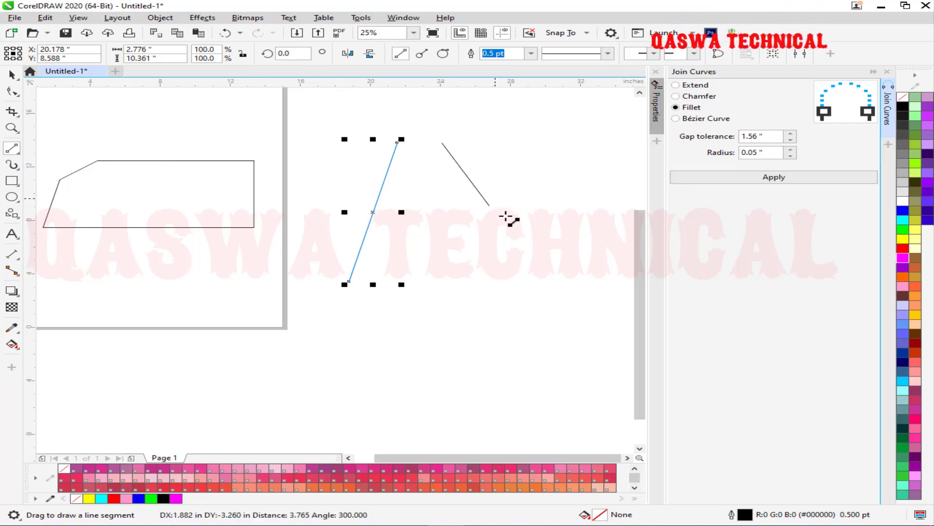
Select both lines together for node editing with the Shape tool.
left_click(525, 287)
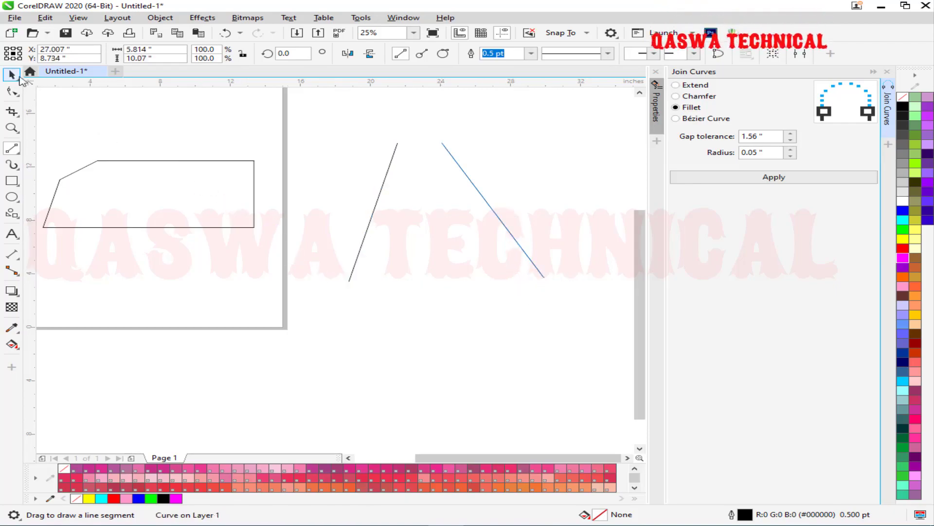
key("F10")
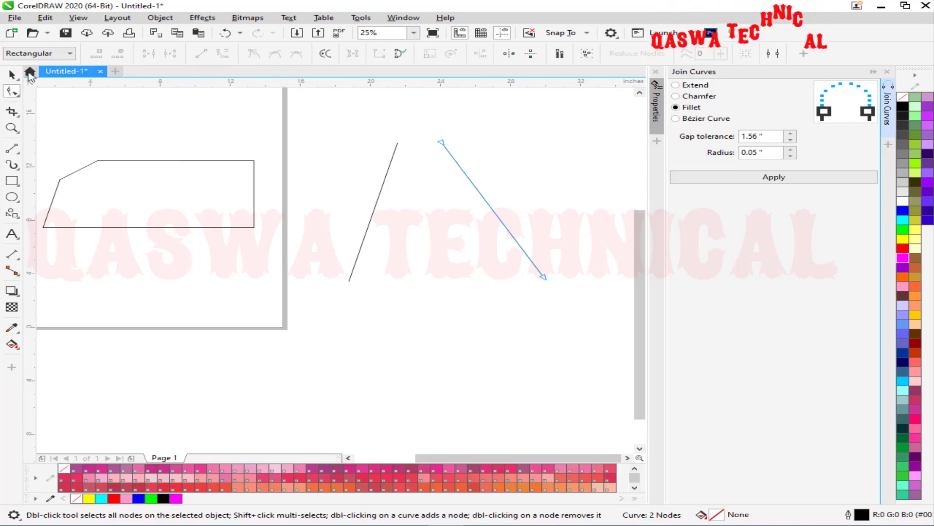
key("space")
left_click_drag(578, 109, 296, 341)
left_click(10, 93)
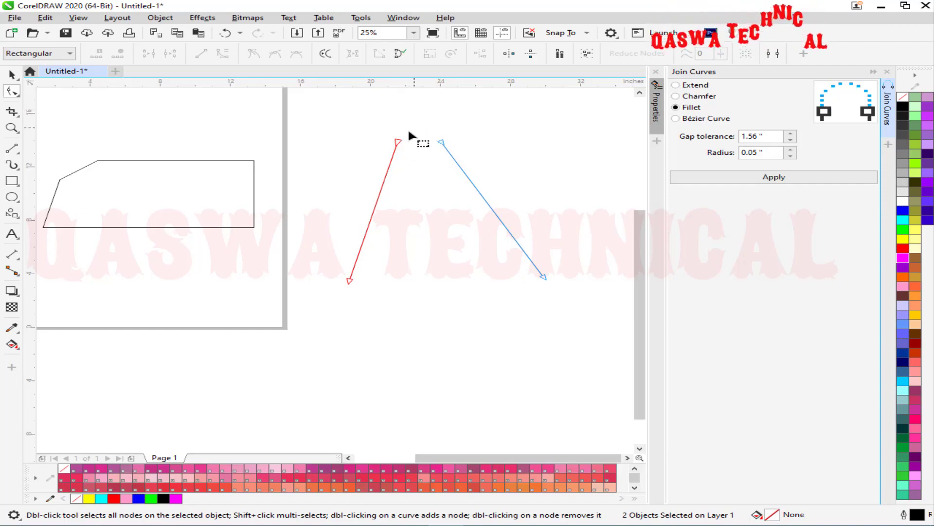
Choose the Extend join method for the lines' two top end nodes, gap tolerance about 2.5".
left_click(679, 86)
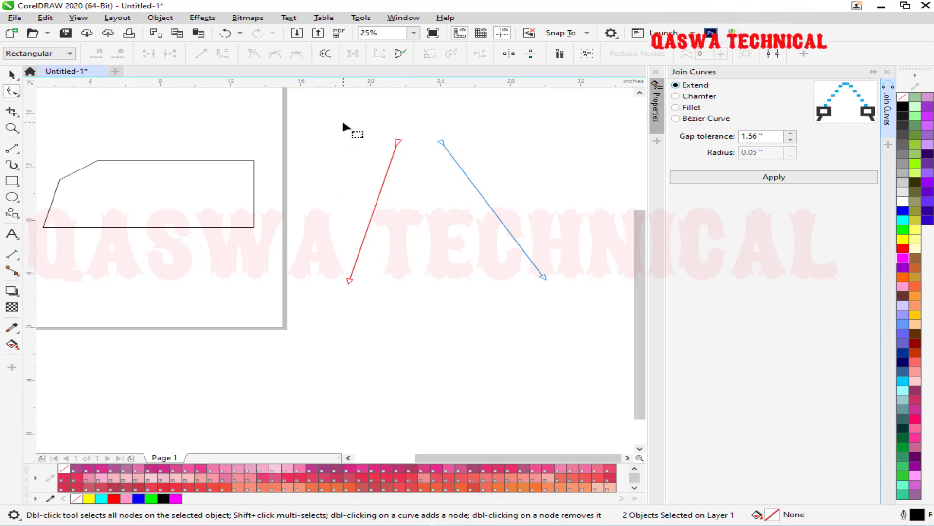
left_click_drag(457, 143, 465, 145)
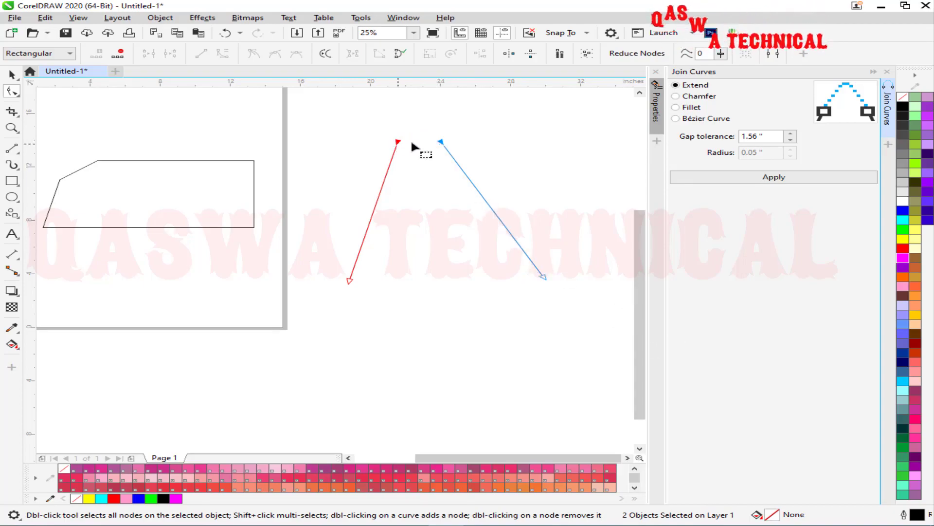
left_click(791, 133)
left_click(790, 134)
left_click(790, 134)
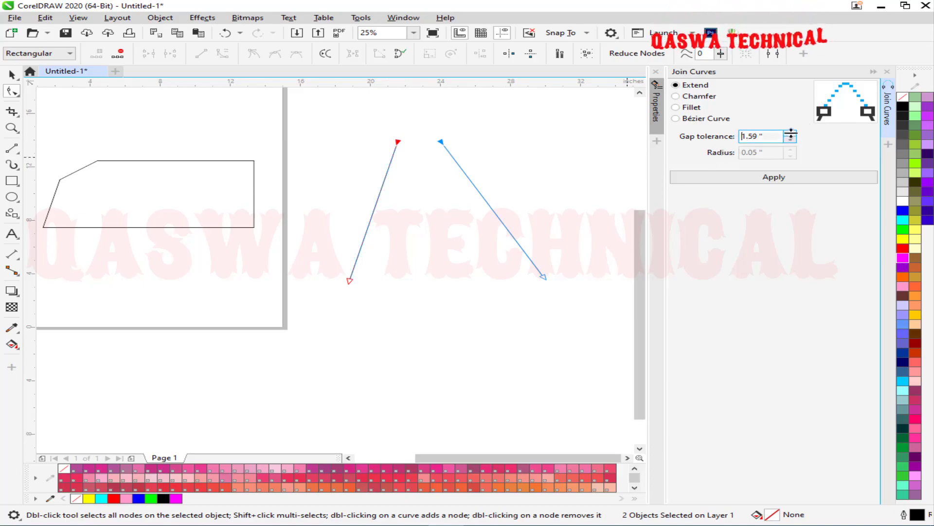
mouse_move(795, 108)
left_mouse_down()
mouse_move(796, 88)
mouse_move(793, 139)
mouse_move(795, 109)
left_mouse_up()
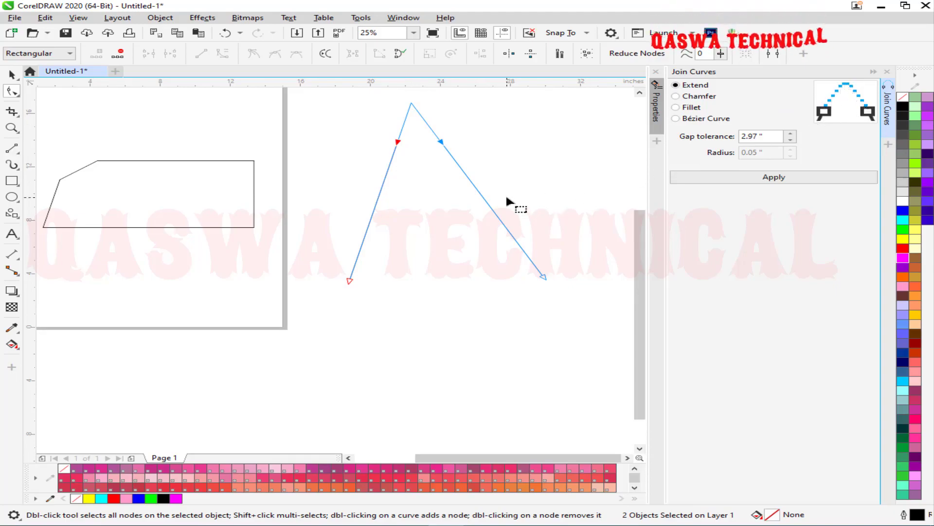
Switch the join from Chamfer to Fillet with a 2.62" gap tolerance, previewing a peak.
left_click(677, 97)
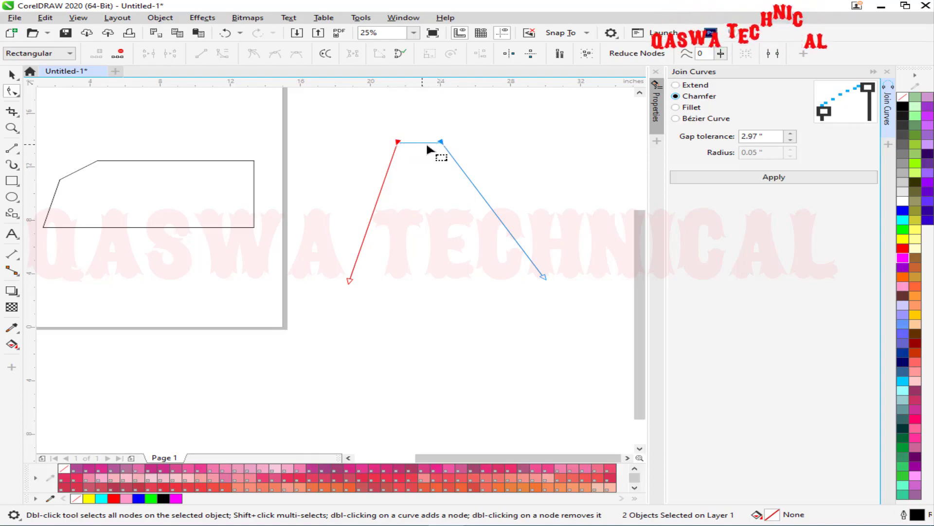
left_click(682, 108)
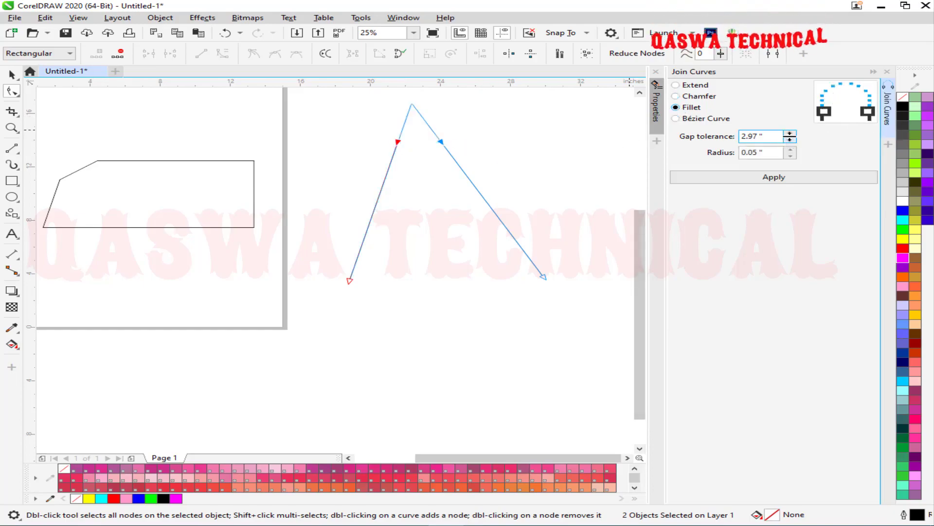
left_click(791, 140)
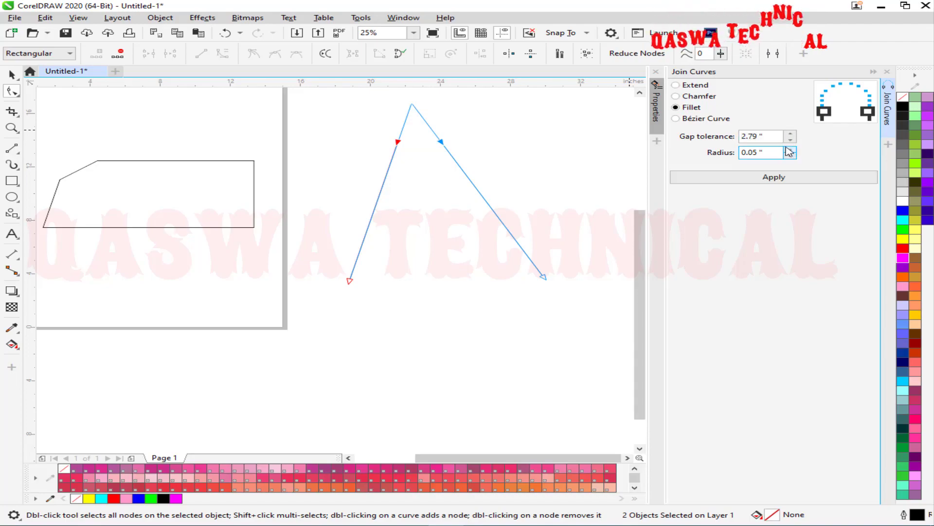
left_click_drag(791, 138, 789, 146)
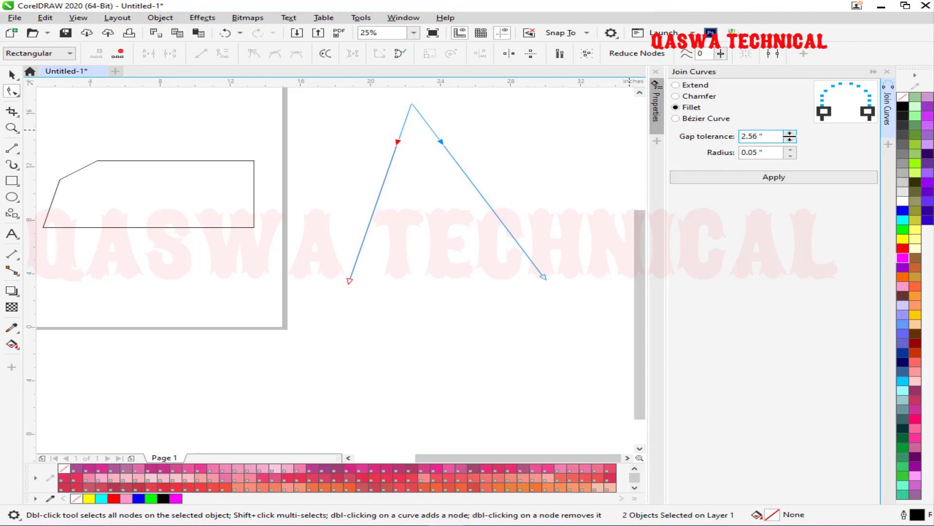
left_click_drag(791, 137, 792, 144)
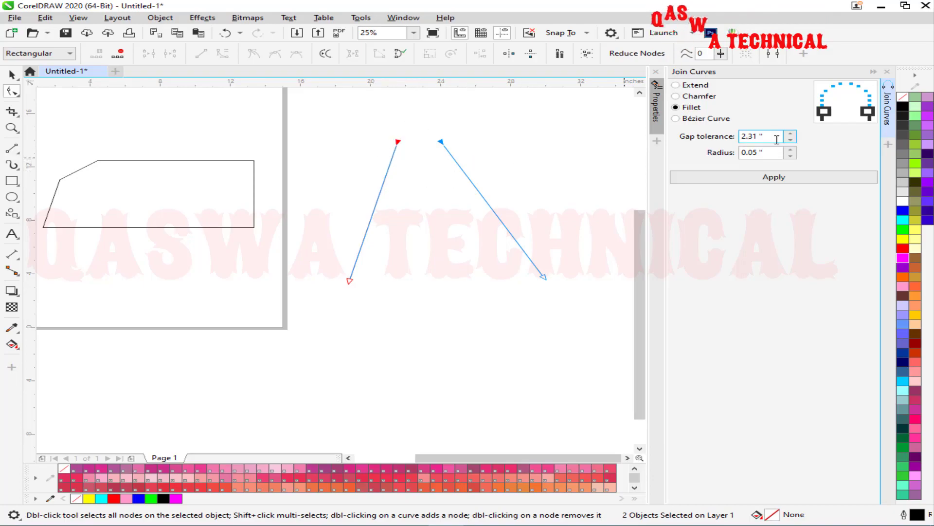
left_click_drag(791, 137, 794, 121)
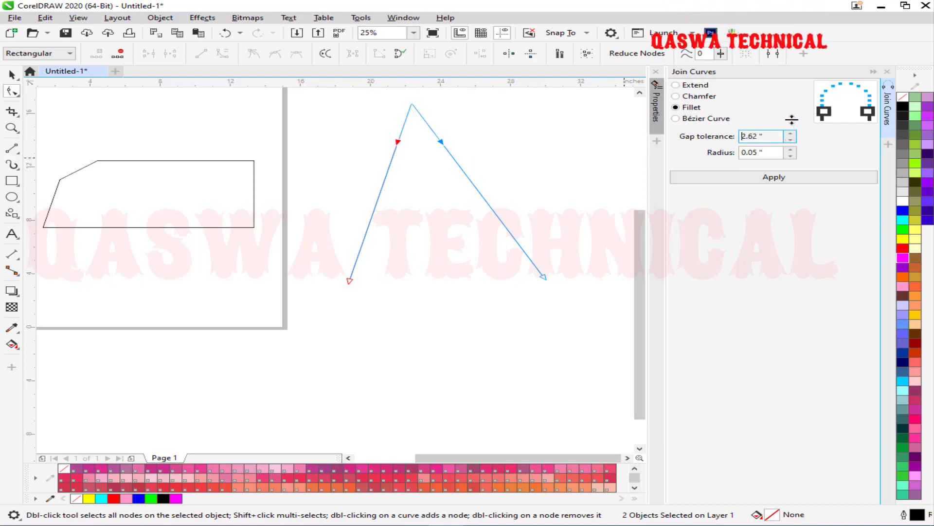
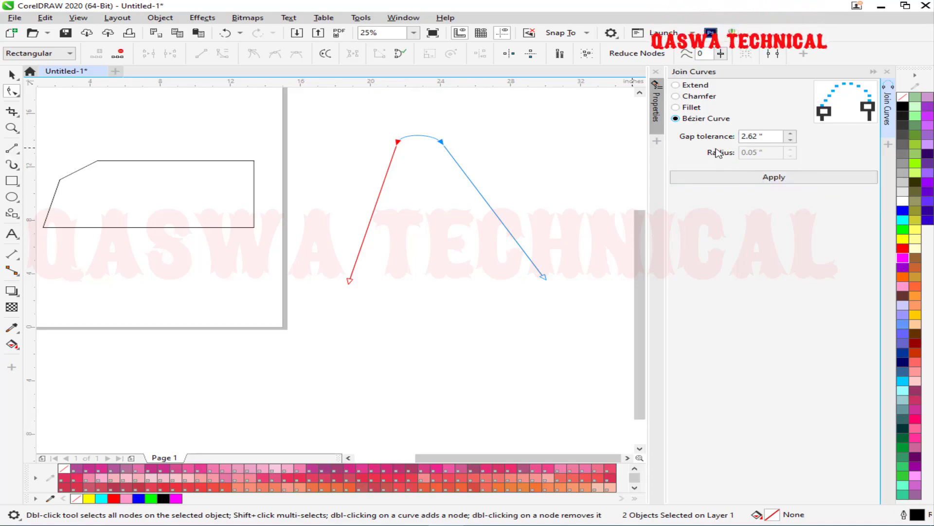
Join the two lines with a Fillet of 3.2" radius, then close the Join Curves docker.
left_click(689, 111)
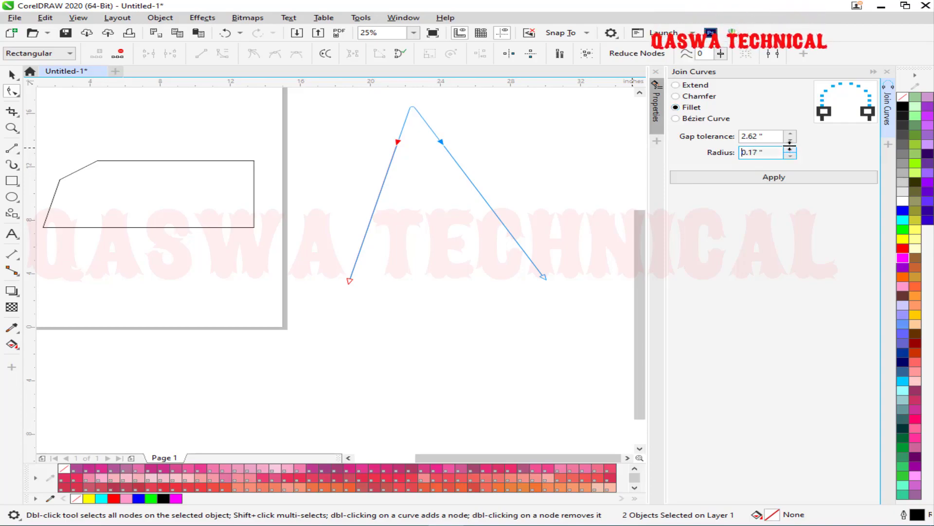
left_click_drag(788, 132, 794, 95)
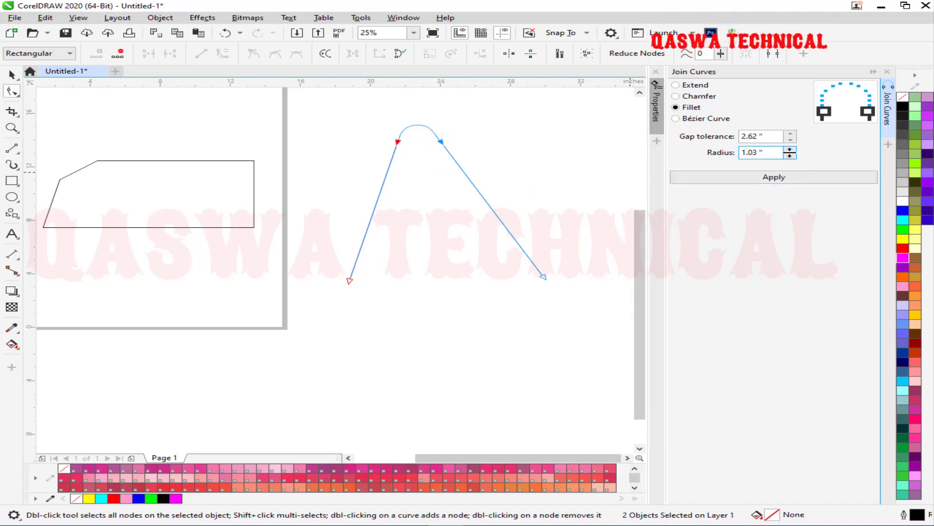
left_click_drag(786, 139, 776, 62)
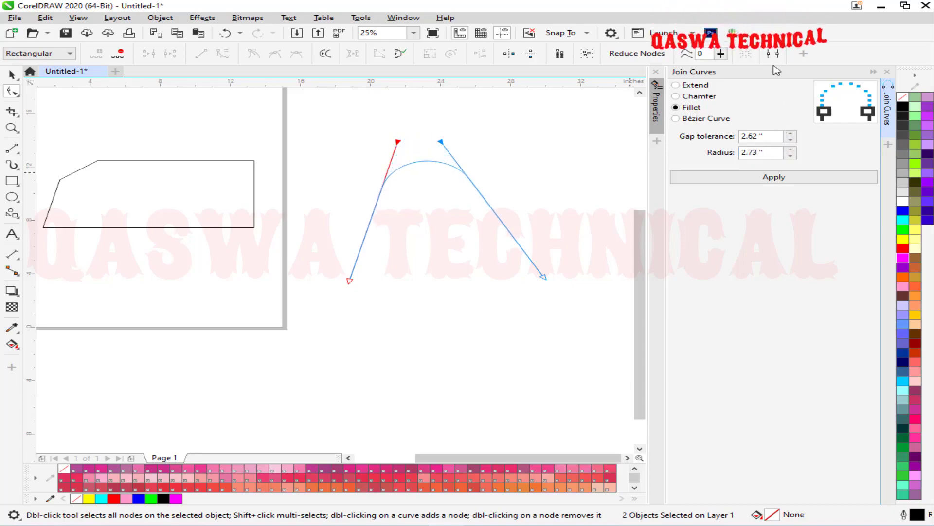
left_click_drag(792, 154, 793, 67)
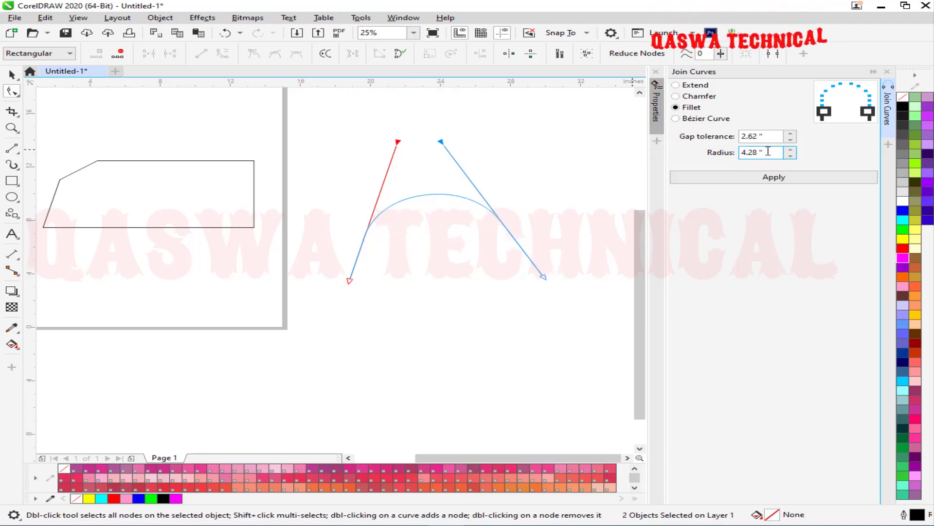
left_click_drag(783, 127, 803, 63)
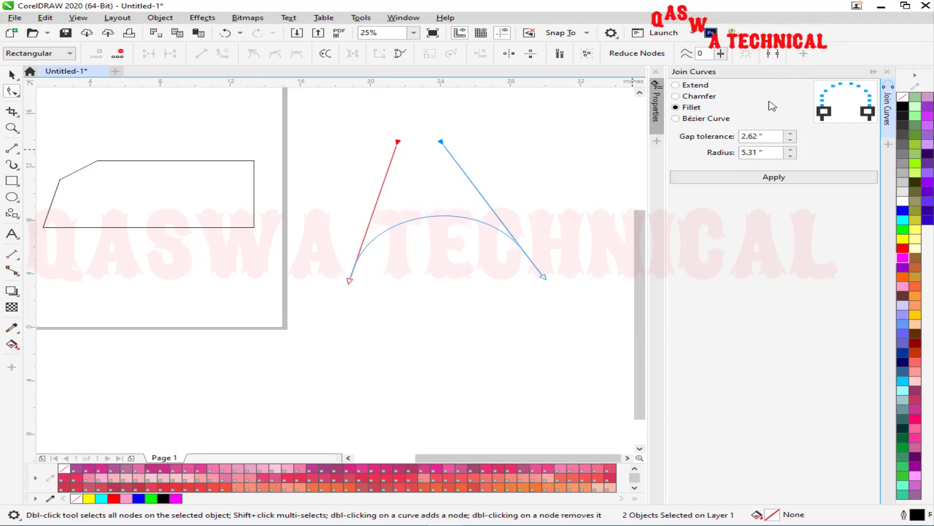
left_click(790, 148)
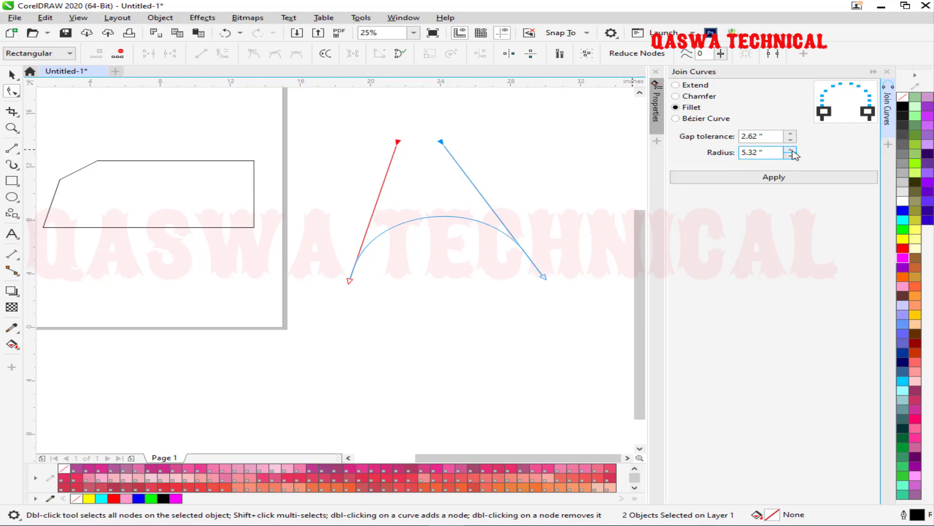
left_click_drag(790, 152, 790, 271)
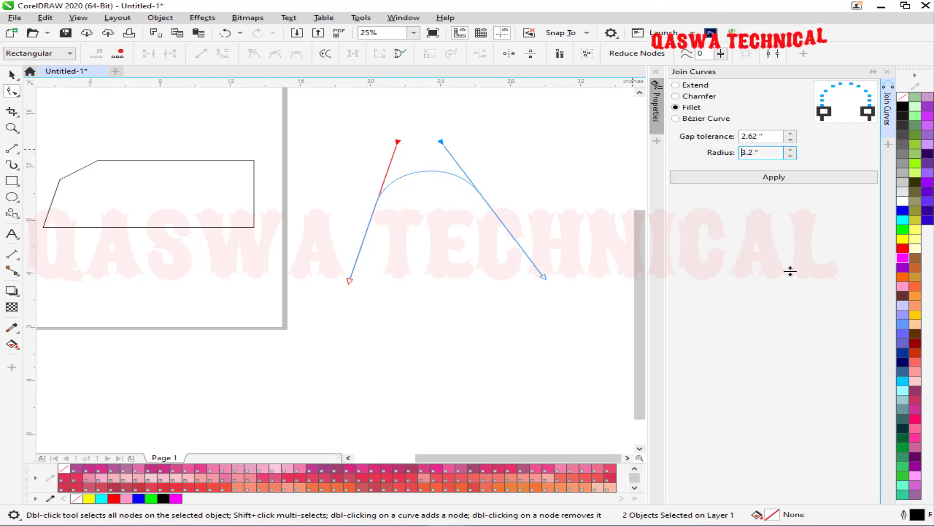
left_click(721, 181)
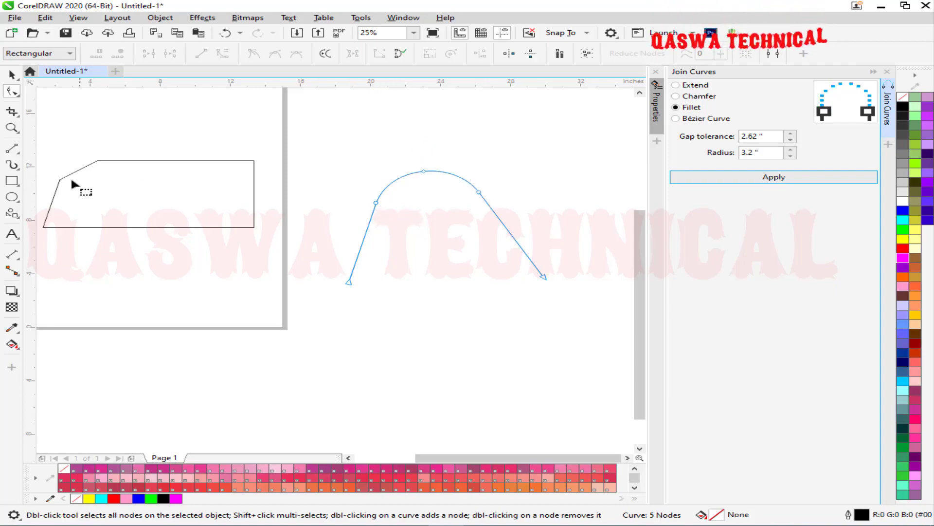
left_click(872, 72)
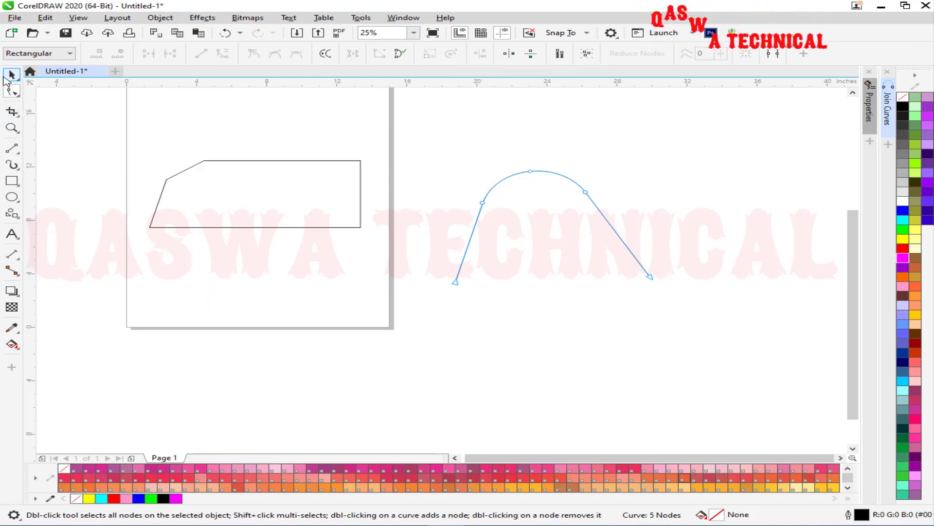
Delete the polygon and the arch curve from the page.
key("space")
left_click_drag(114, 132, 571, 312)
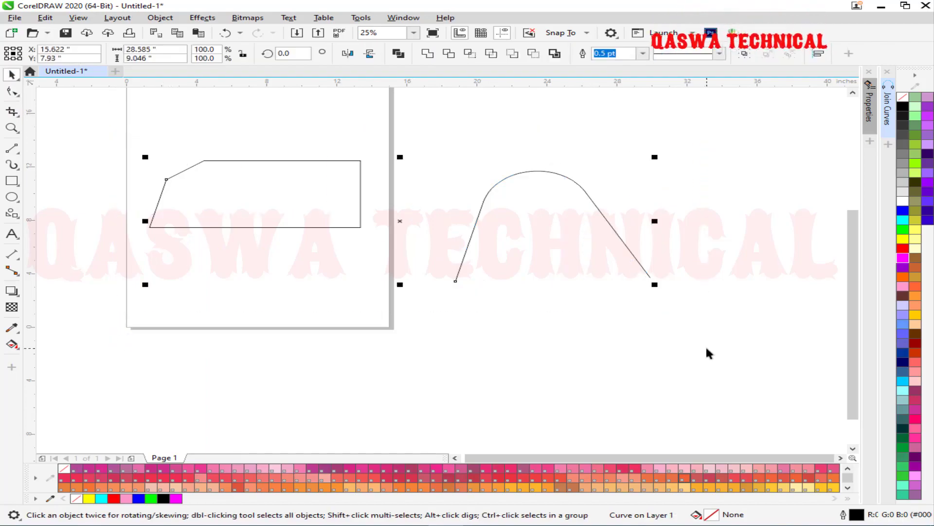
key("Delete")
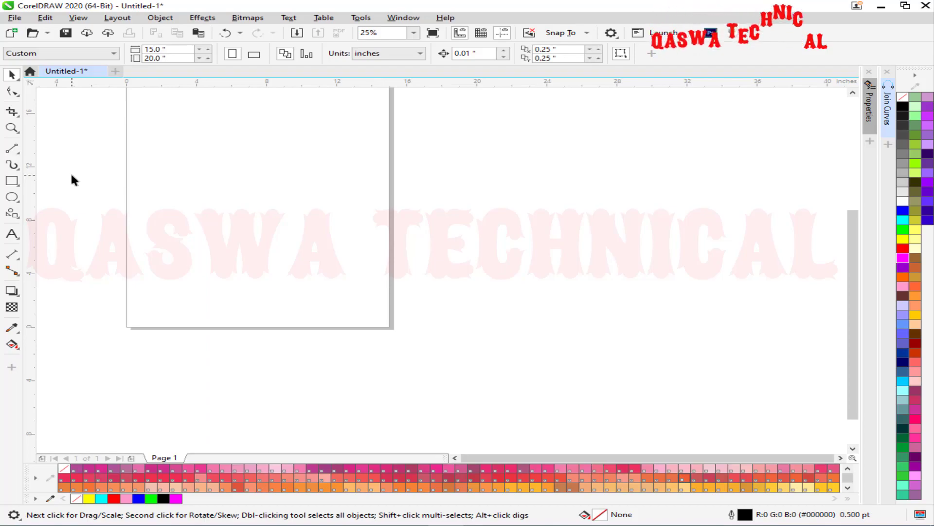
Draw a rectangle across the upper page and convert it to an editable curve.
key("shift+F4")
key("F6")
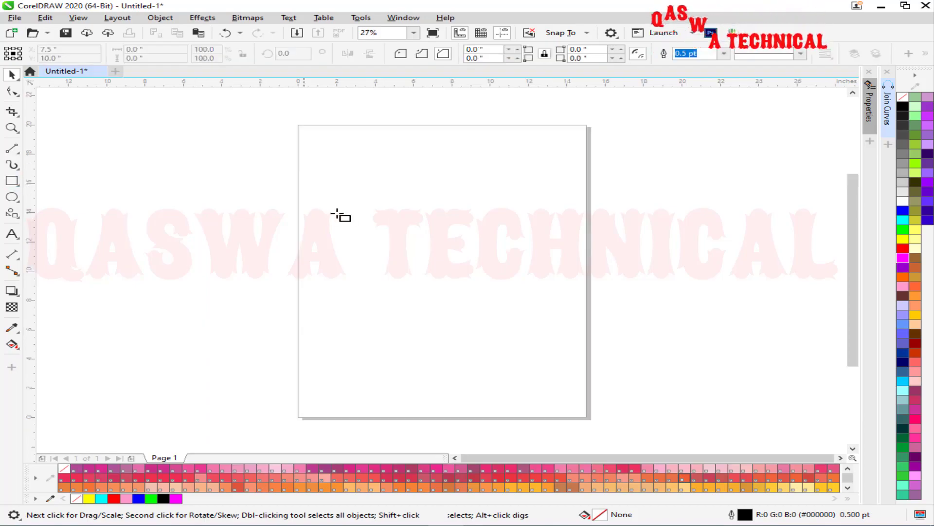
left_click_drag(311, 184, 532, 326)
left_click(17, 81)
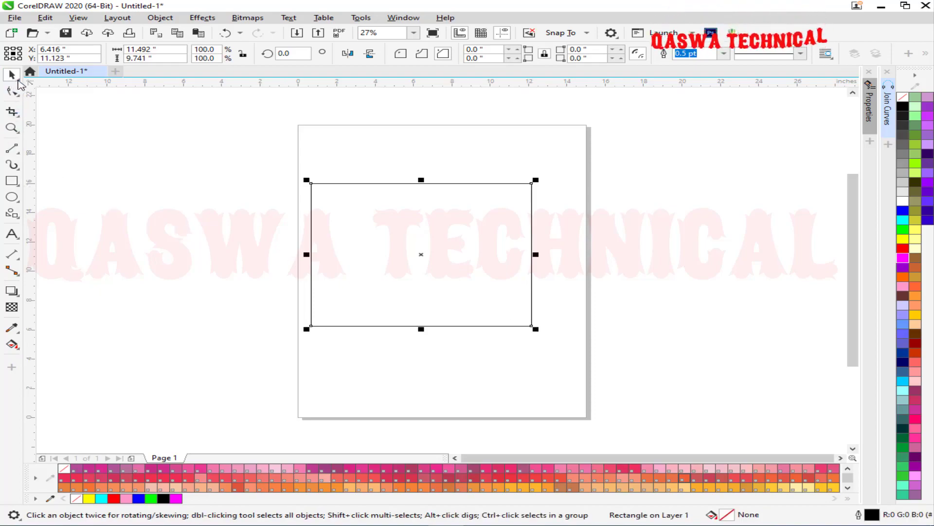
key("ctrl+q")
left_click(11, 91)
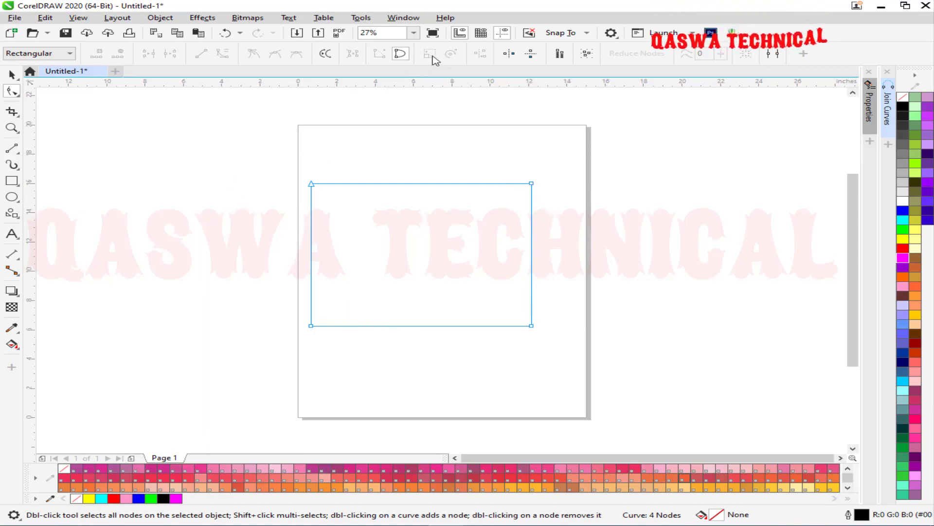
Drag the rectangle's right-hand corner nodes until it forms a right-angled triangle.
left_click_drag(574, 167, 503, 206)
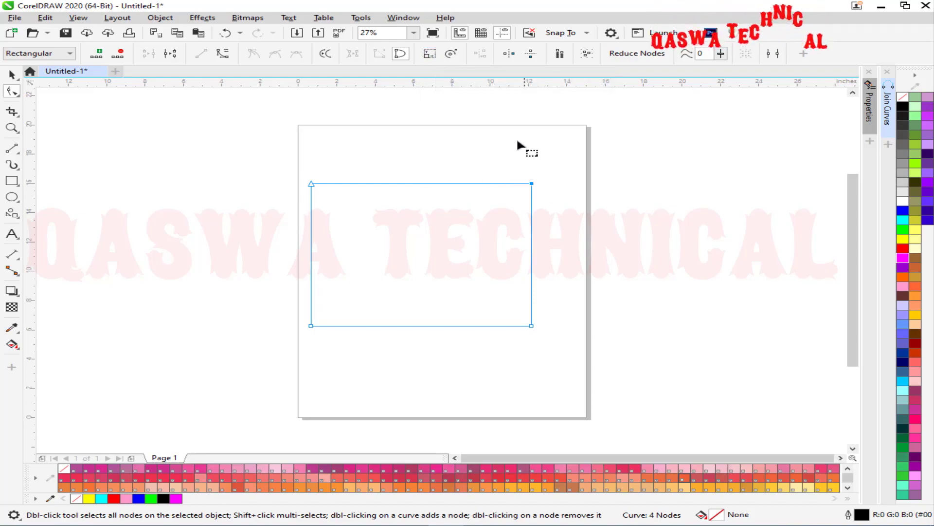
left_click(430, 53)
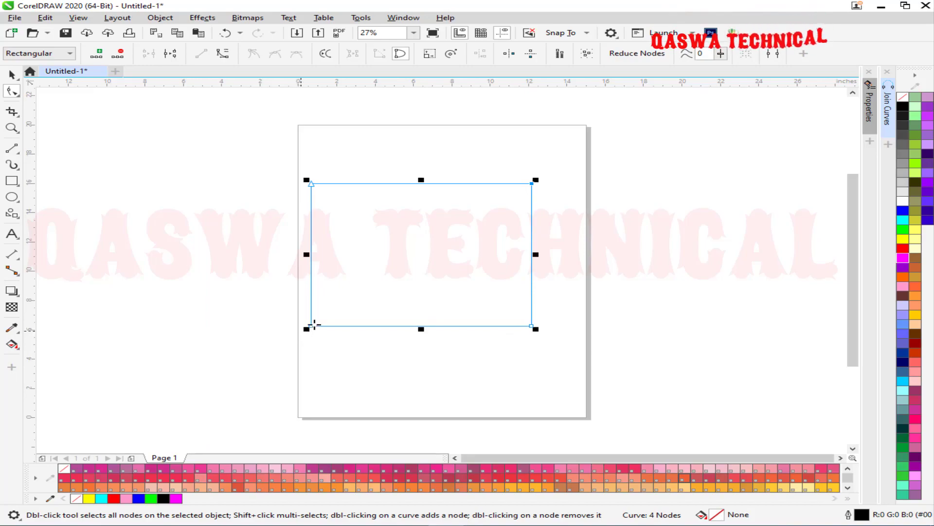
left_click_drag(532, 184, 591, 182)
left_click_drag(648, 163, 518, 329)
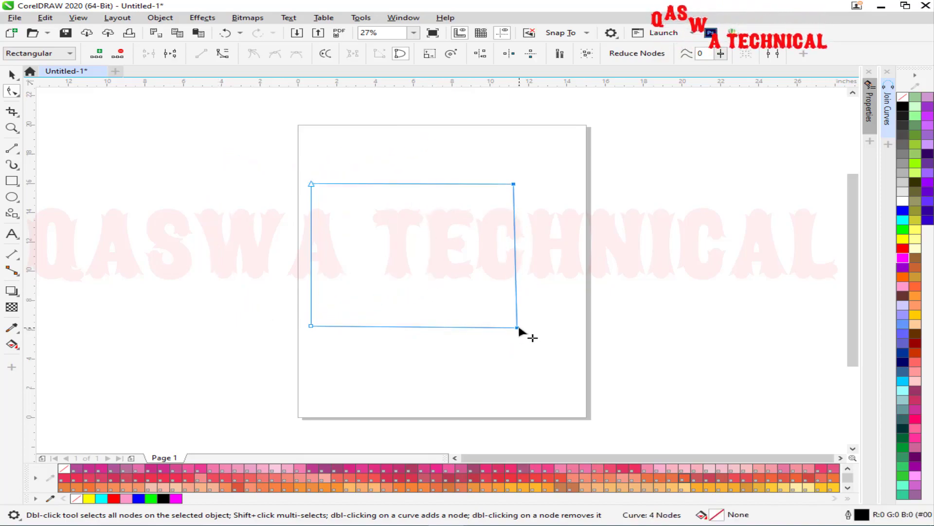
left_click(526, 173)
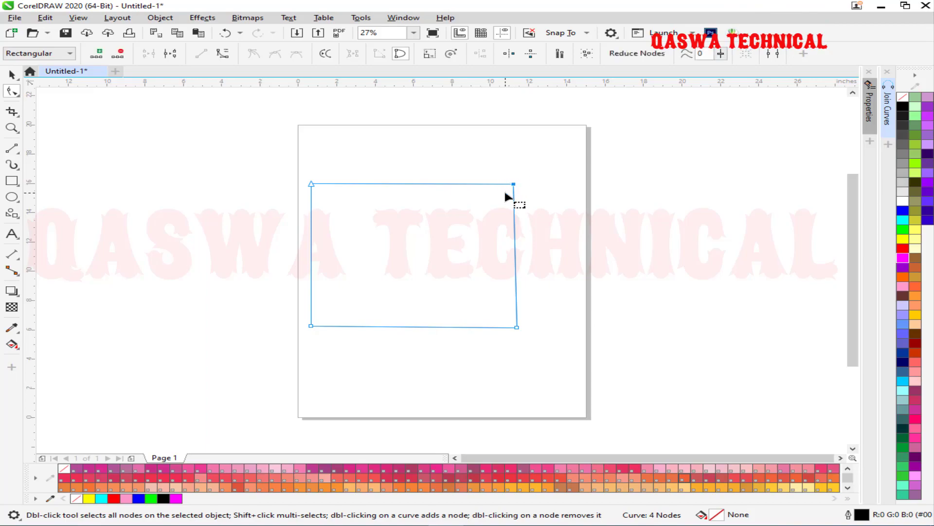
left_click_drag(515, 184, 613, 185)
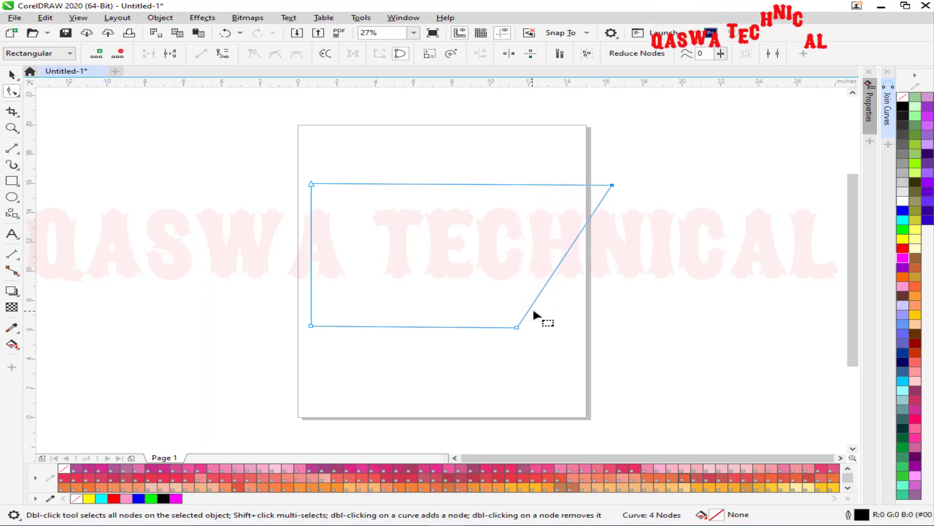
left_click_drag(516, 327, 428, 272)
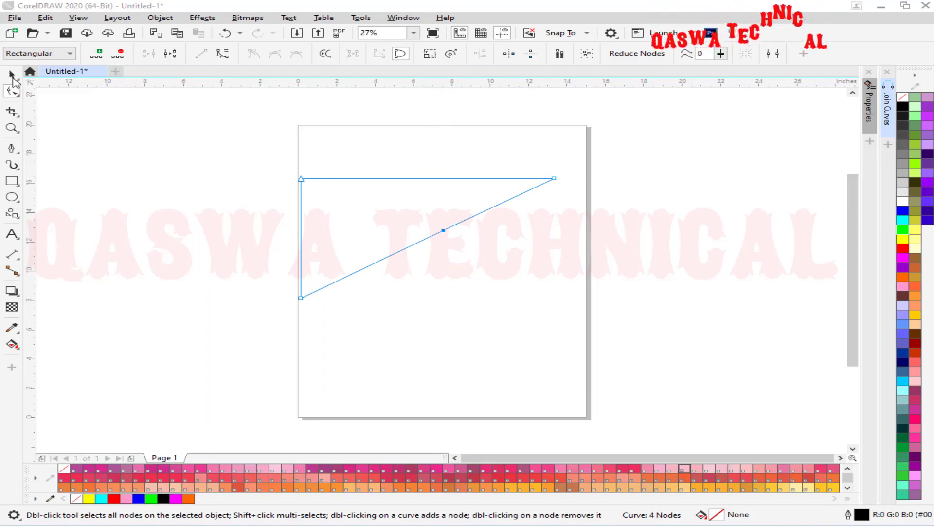
key("space")
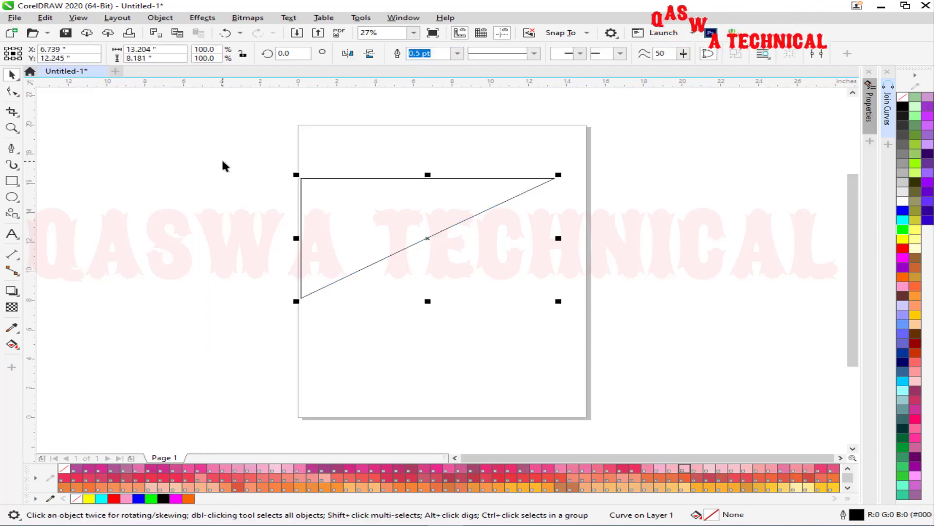
Replace the triangle with a stacked-pages common shape converted to an editable curve.
key("Delete")
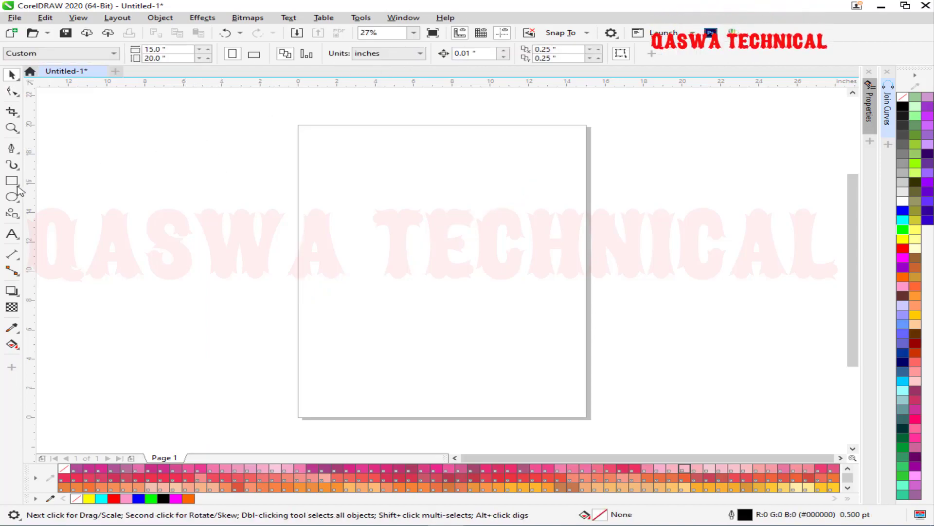
left_click(12, 213)
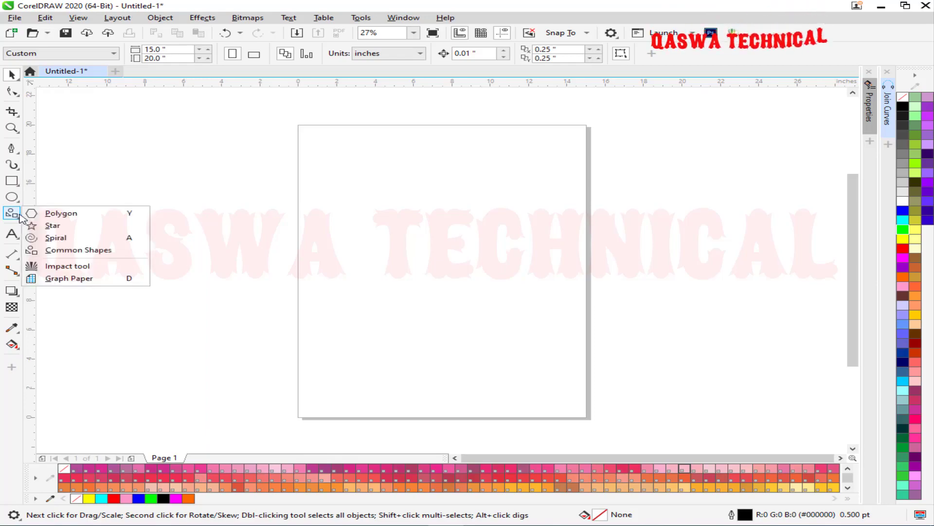
left_click(108, 250)
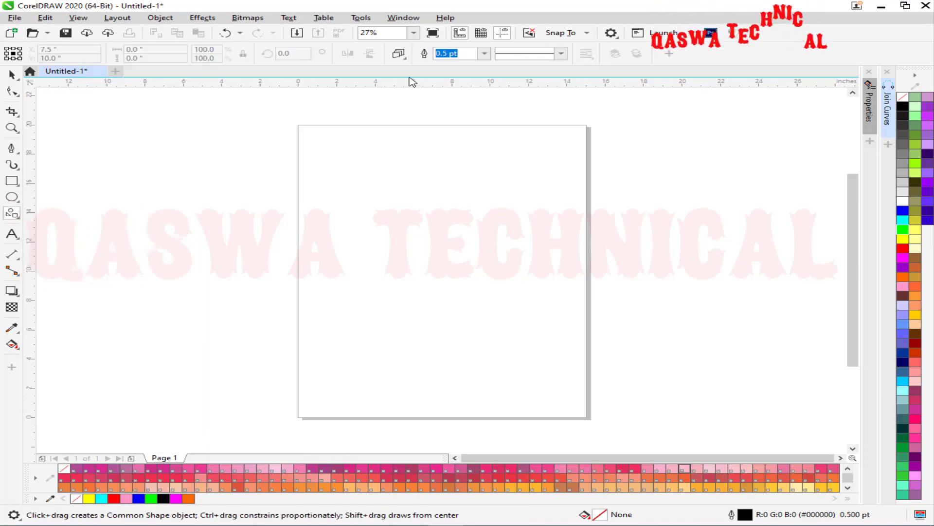
left_click_drag(515, 185, 367, 296)
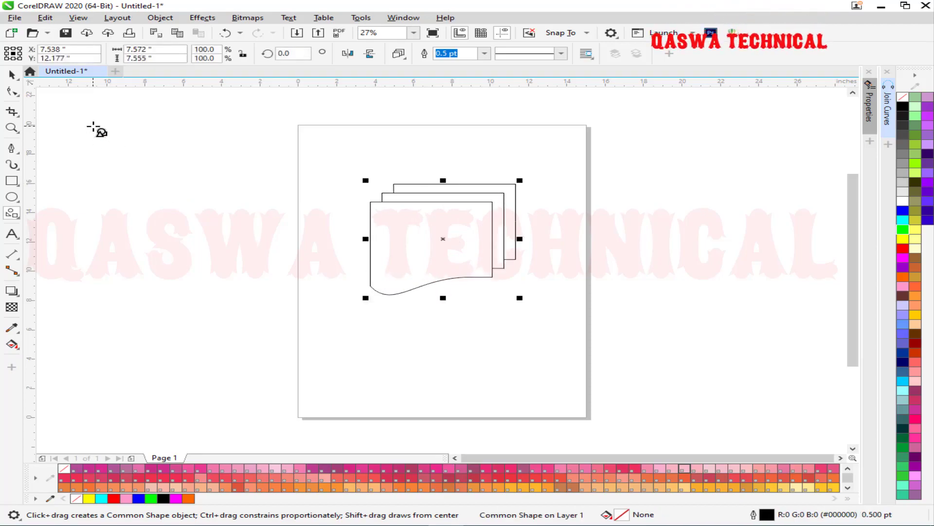
key("ctrl+q")
left_click(12, 91)
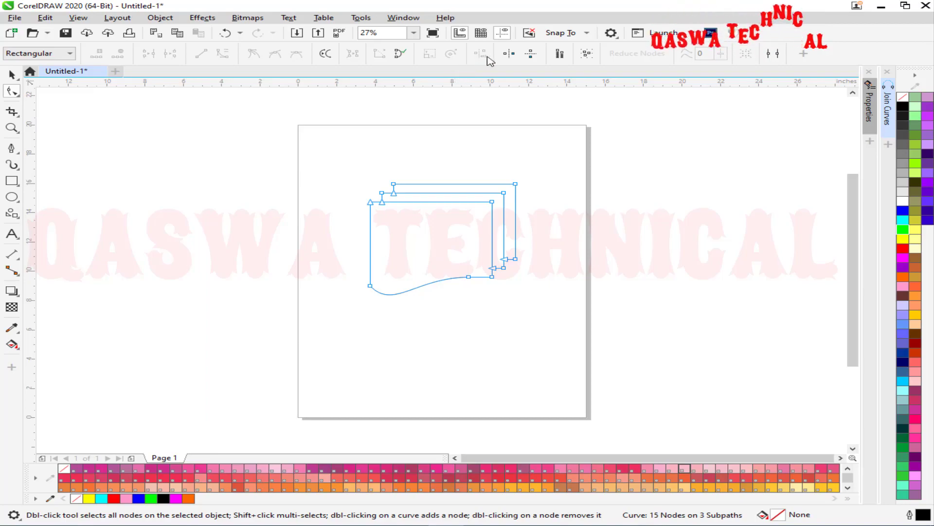
Put the three top-right corner nodes in Rotate/Skew mode and try a rotation, then undo it.
left_click_drag(533, 166, 477, 220)
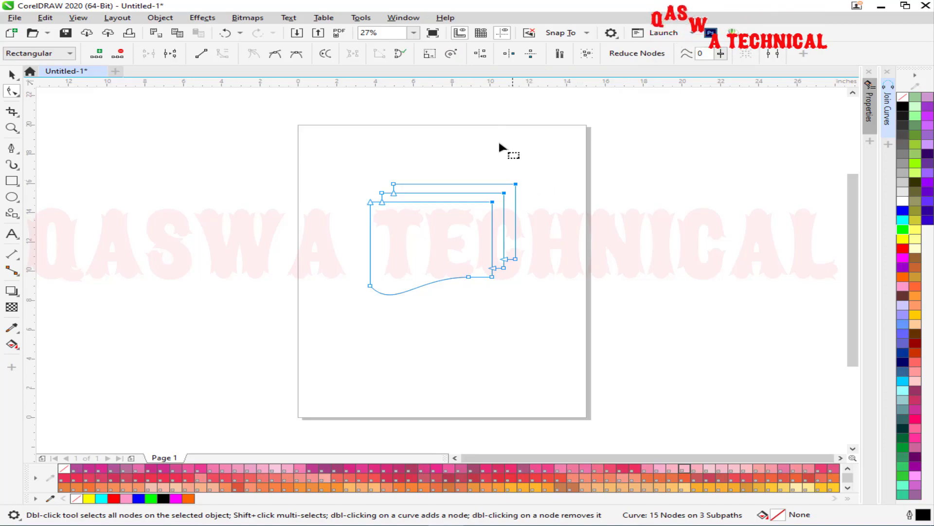
left_click(456, 58)
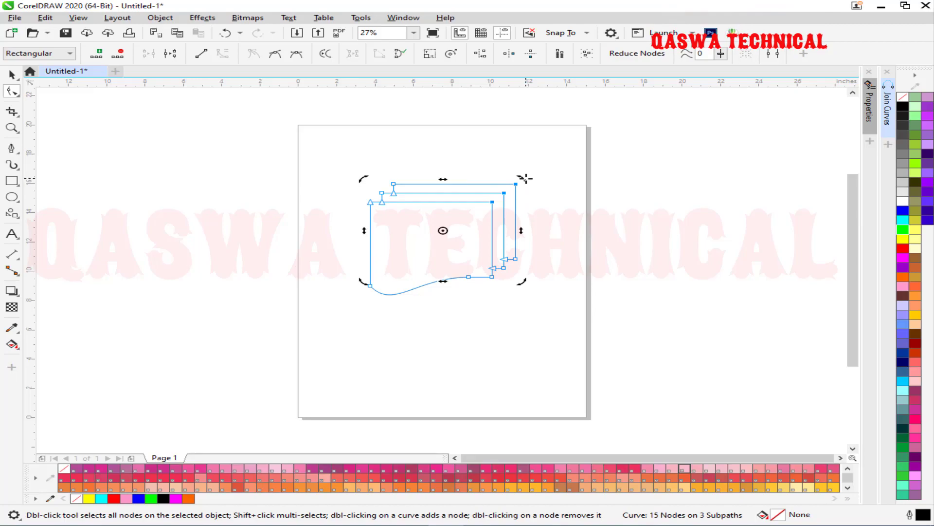
left_click_drag(525, 179, 344, 302)
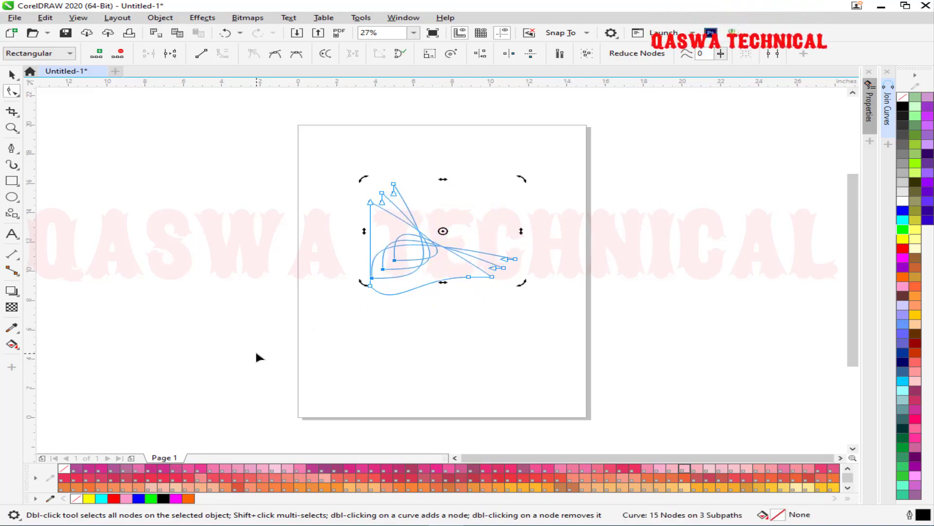
key("ctrl+z")
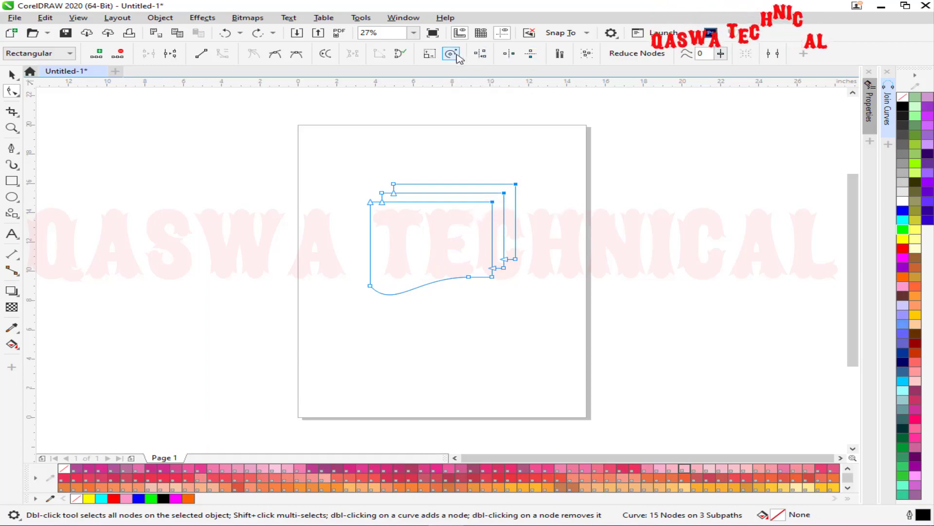
Experiment with moving and swinging the corner nodes into loop and leaf shapes.
left_click_drag(493, 207, 298, 211)
left_click_drag(380, 170, 623, 192)
key("ctrl+z")
left_click_drag(592, 312, 418, 141)
left_click_drag(526, 146, 597, 143)
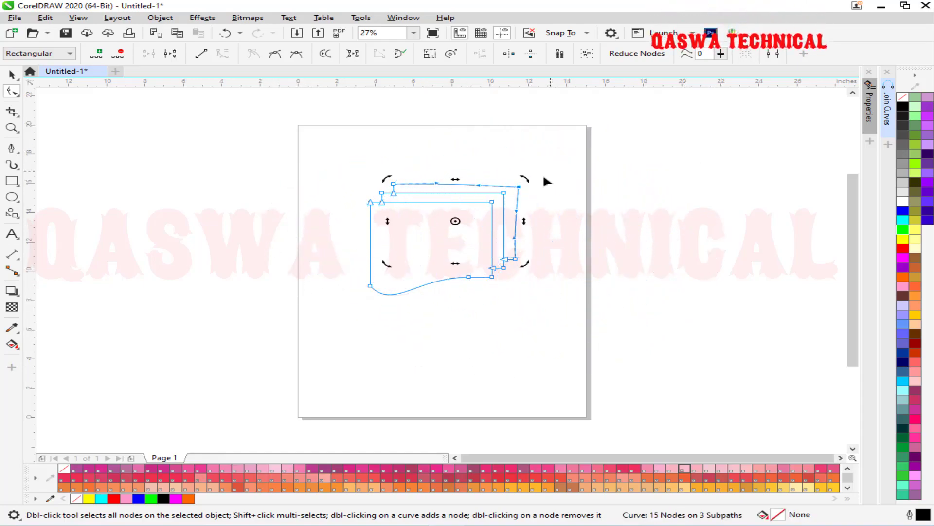
left_click_drag(520, 190, 631, 148)
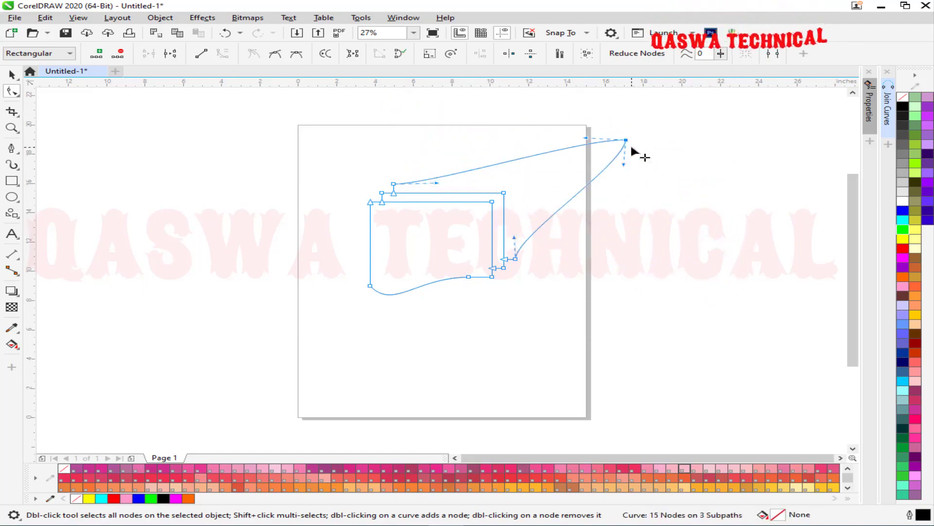
key("ctrl+z")
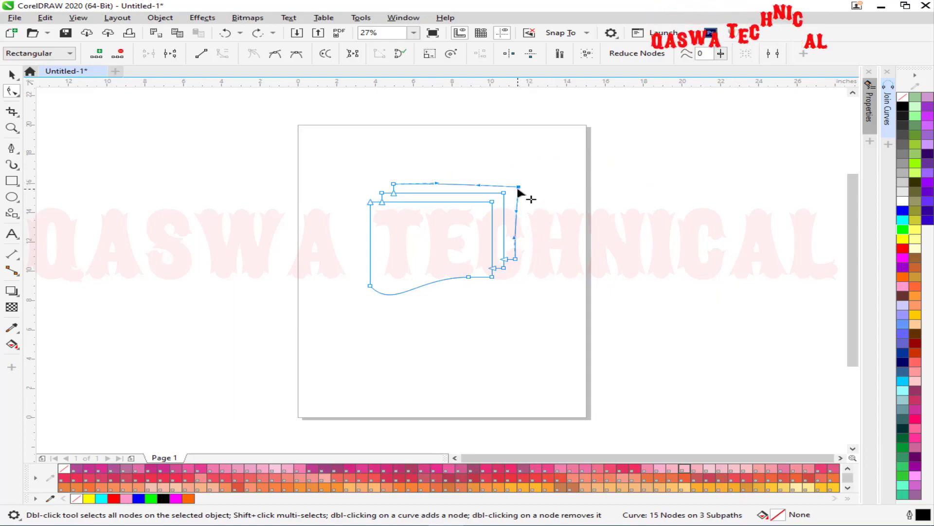
left_click_drag(519, 187, 655, 169)
key("ctrl+z")
left_click_drag(456, 180, 720, 146)
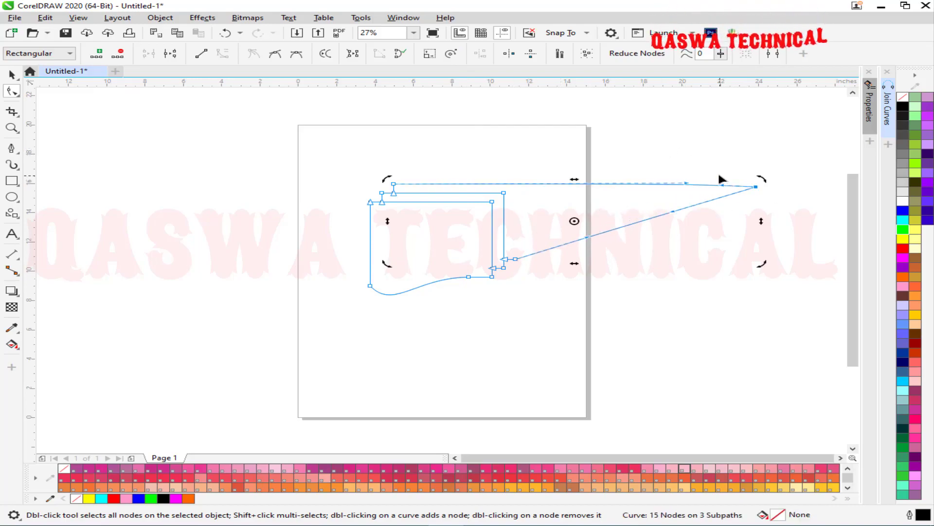
key("ctrl+z")
mouse_move(556, 177)
left_mouse_down()
mouse_move(447, 224)
mouse_move(464, 201)
left_mouse_up()
mouse_move(526, 178)
left_mouse_down()
mouse_move(553, 215)
mouse_move(539, 316)
mouse_move(435, 330)
mouse_move(553, 279)
mouse_move(591, 162)
left_mouse_up()
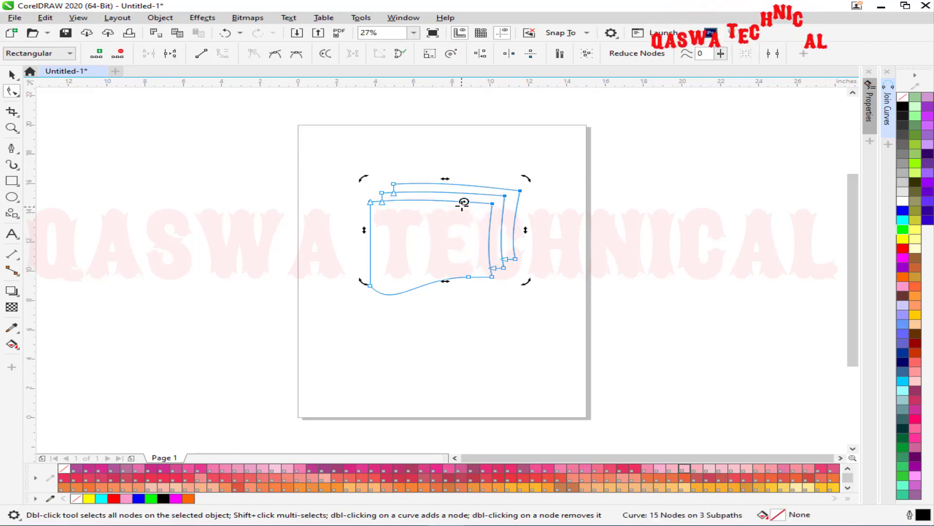
left_click_drag(526, 178, 340, 252)
key("ctrl+z")
key("ctrl+z")
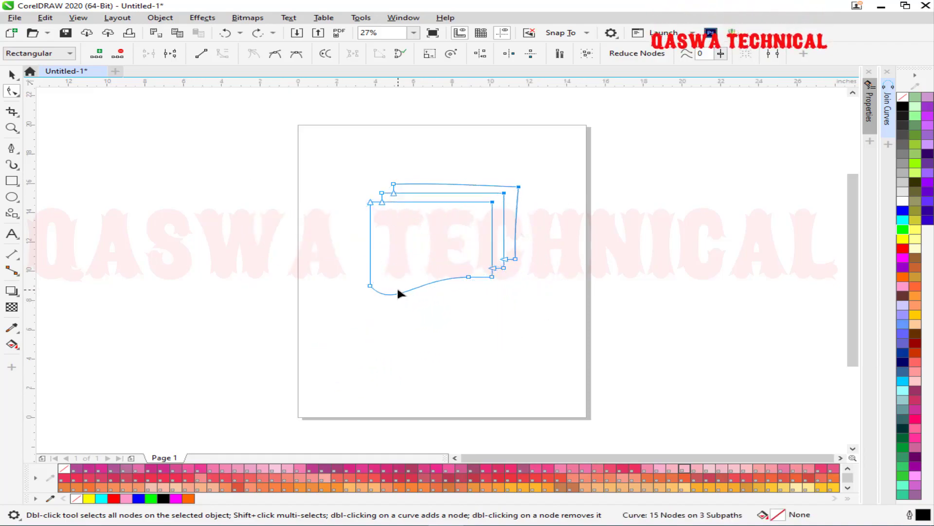
Delete the three stacked-pages curves from the page.
left_click(13, 75)
left_click_drag(317, 155, 638, 323)
key("Delete")
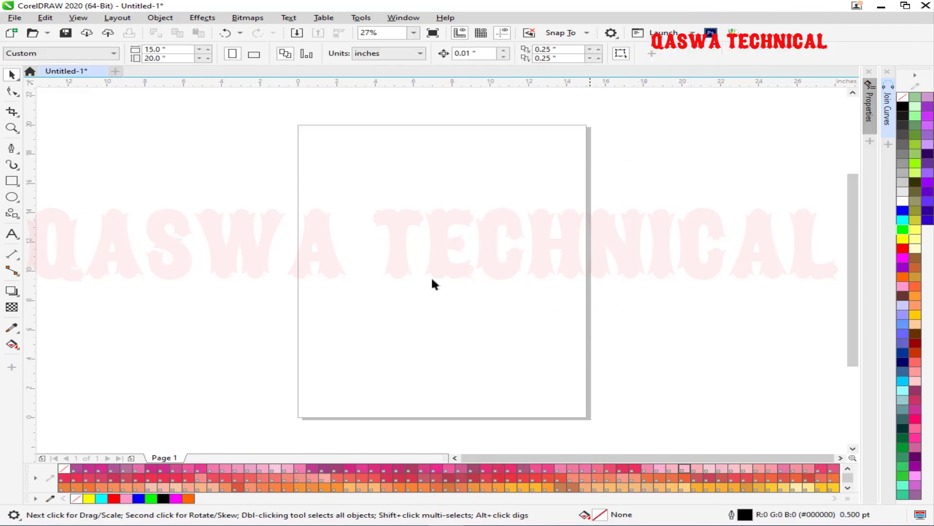
Draw a nine-point zigzag line across the upper page with the Pen tool.
left_click(11, 148)
left_click(307, 279)
left_click(335, 229)
left_click(375, 281)
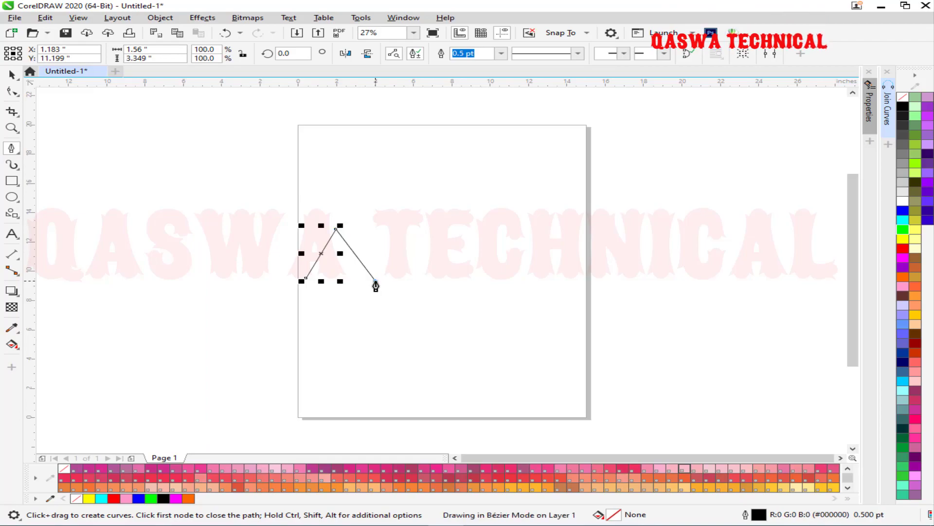
left_click(403, 187)
left_click(441, 274)
left_click(467, 212)
left_click(509, 277)
left_click(548, 166)
left_click(580, 277)
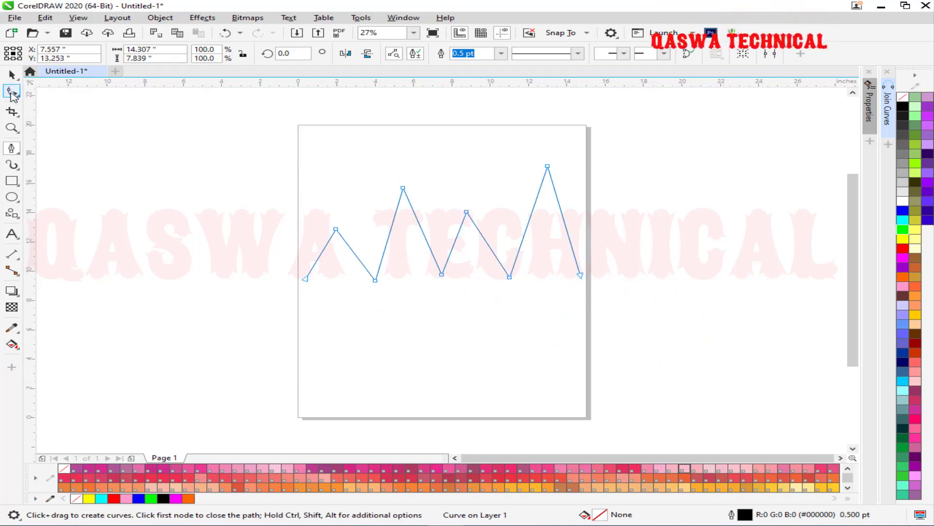
left_click(12, 93)
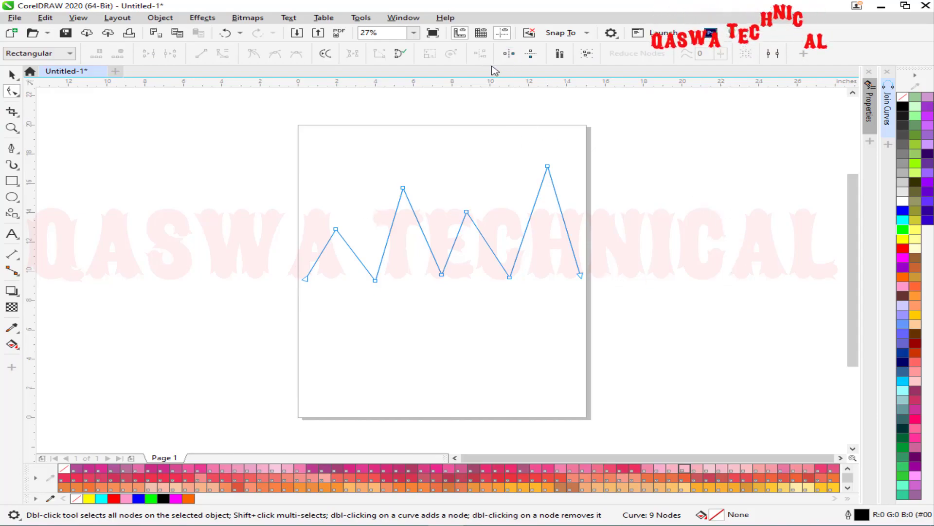
Level the zigzag's peak nodes at one height with Align Nodes, then undo it.
left_click_drag(597, 153, 312, 239)
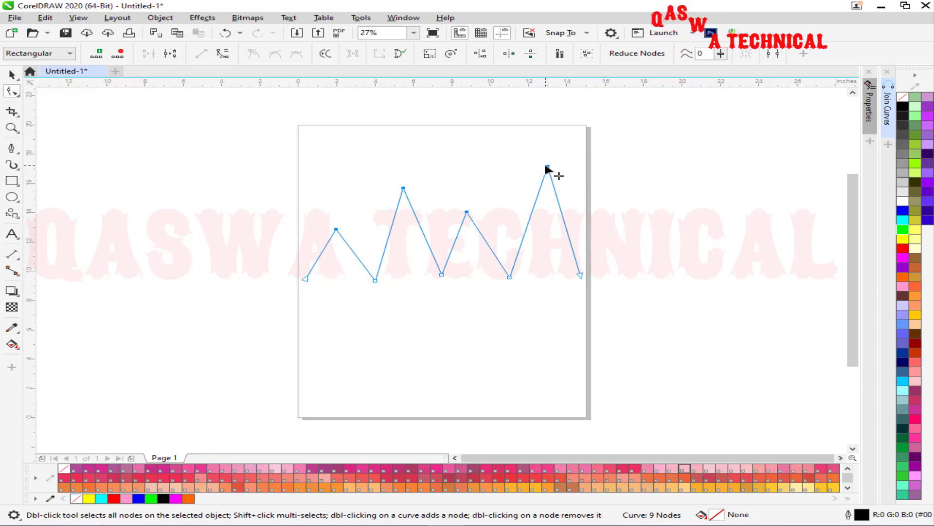
left_click_drag(610, 155, 288, 246)
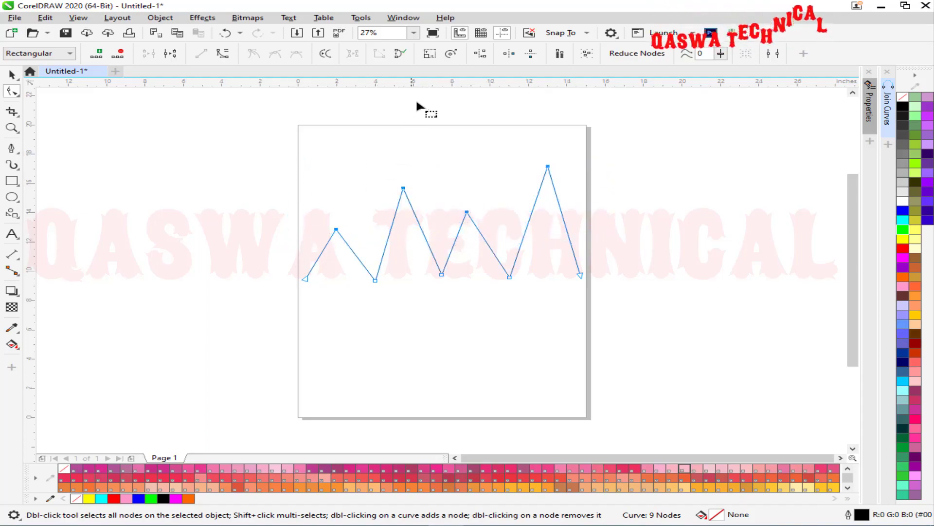
left_click(480, 54)
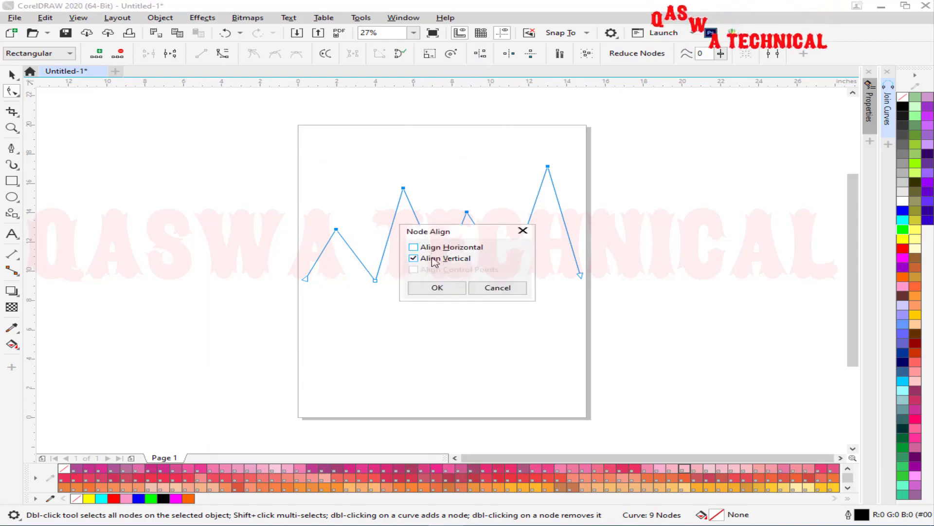
left_click(437, 288)
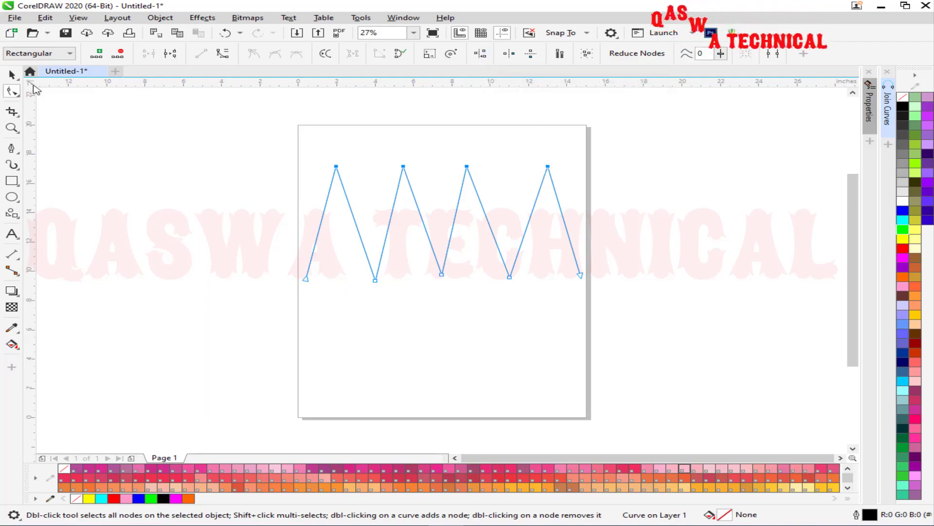
left_click(11, 74)
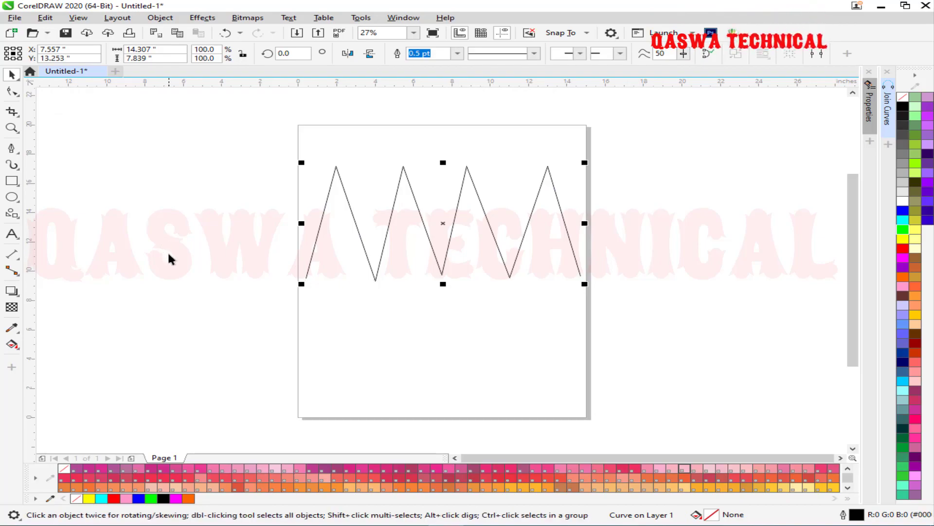
key("ctrl+z")
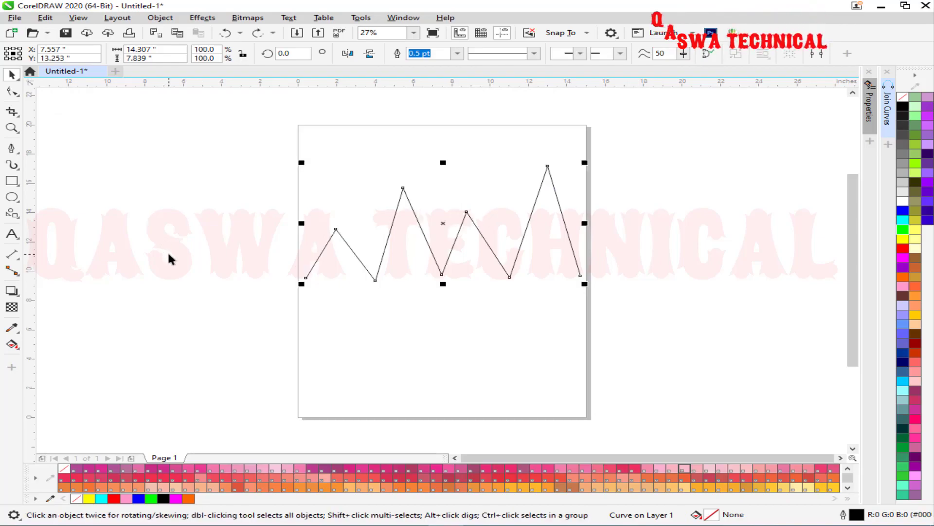
Rotate the zigzag 270° and align its right-side nodes vertically.
left_click(442, 224)
left_click_drag(579, 281, 349, 399)
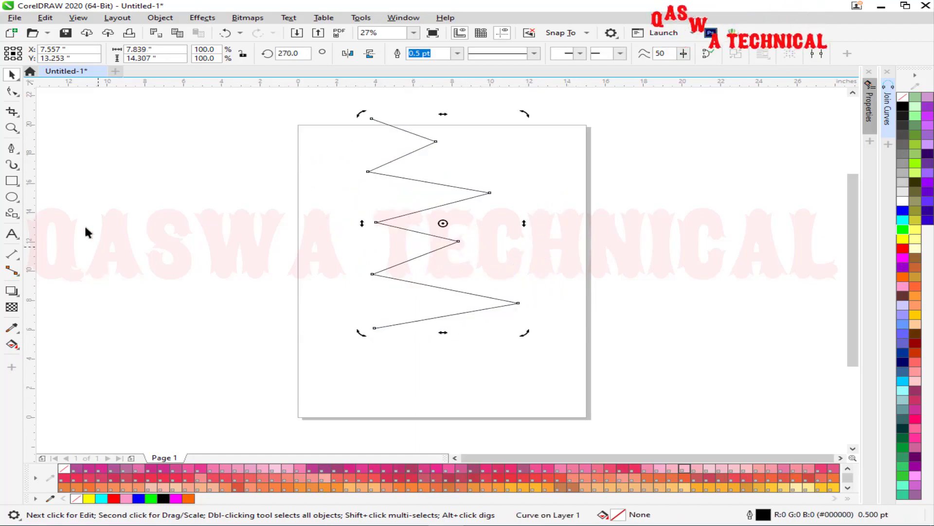
left_click(12, 91)
left_click_drag(522, 114, 455, 245)
left_click_drag(560, 112, 437, 288)
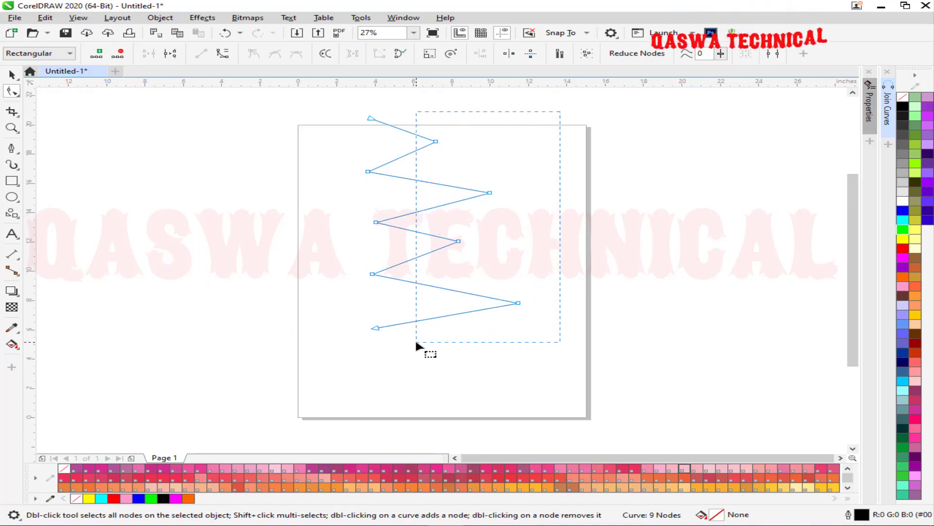
left_click(480, 53)
left_click(462, 260)
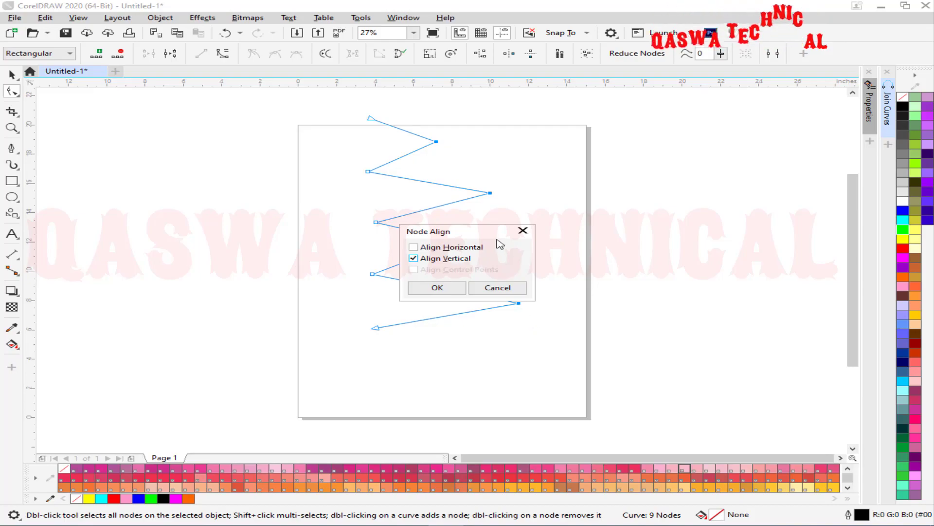
left_click_drag(489, 236, 656, 221)
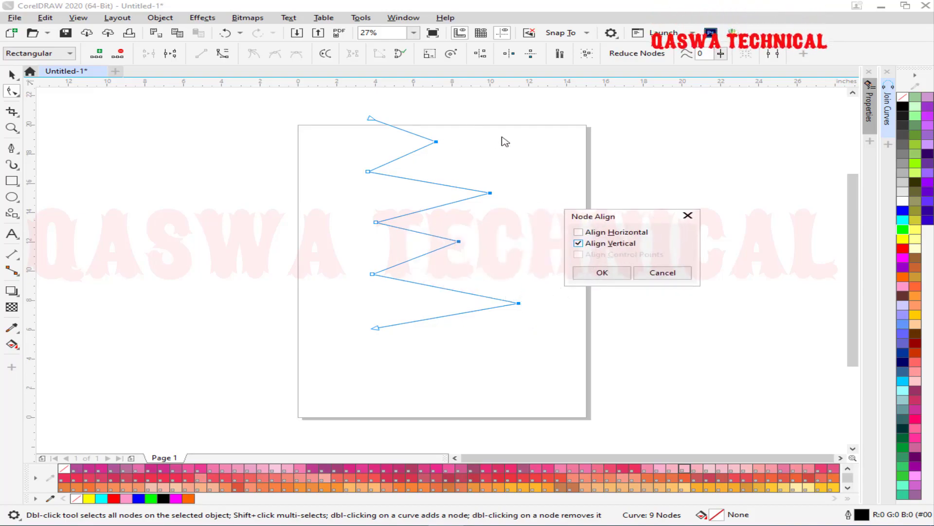
left_click(602, 272)
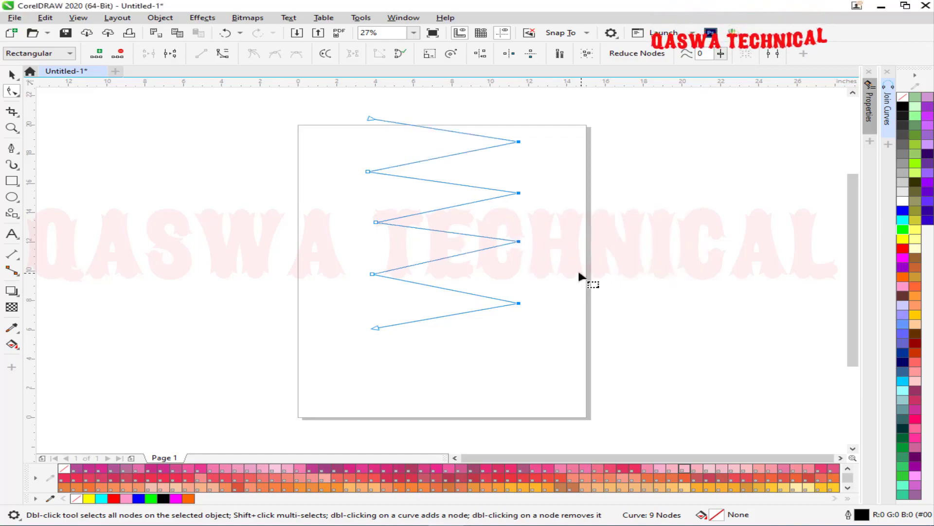
Undo the added guideline and node alignment, then delete the whole zigzag.
left_click_drag(28, 212, 510, 235)
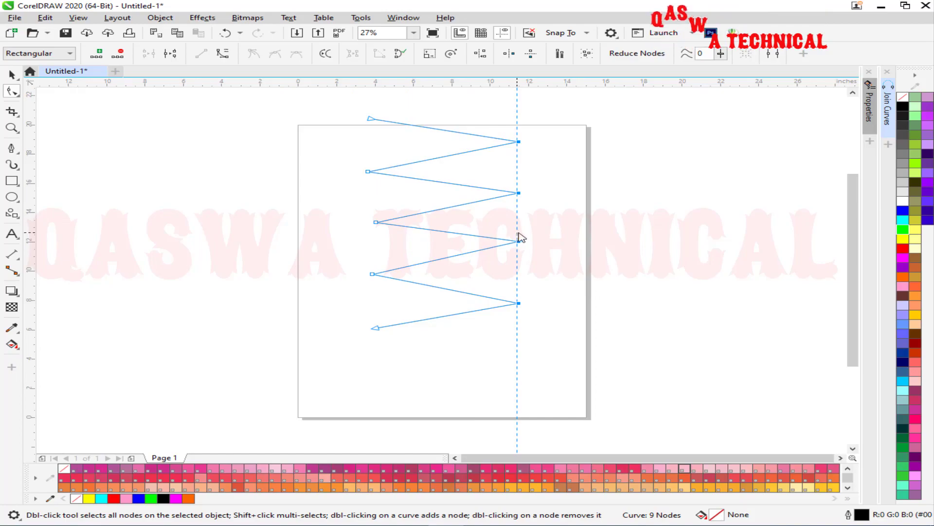
left_click(517, 238)
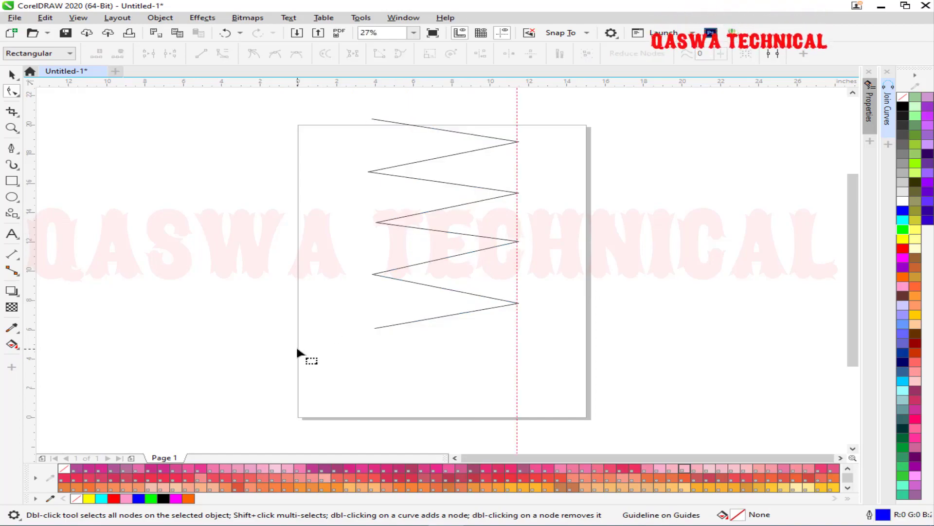
key("ctrl+z")
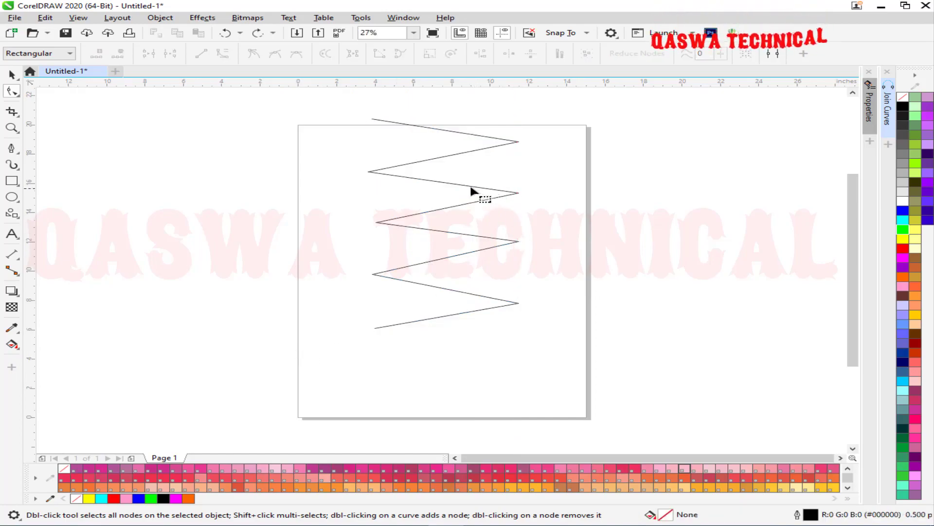
key("ctrl+z")
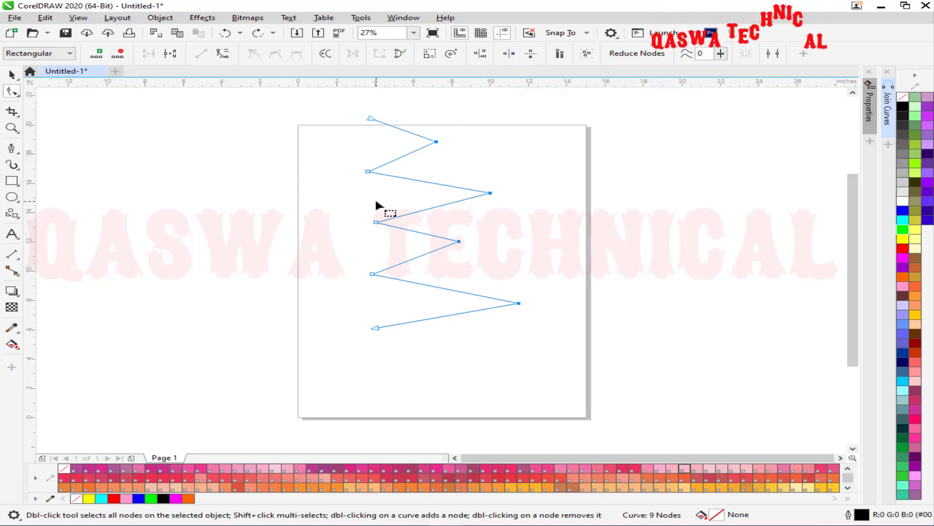
key("Delete")
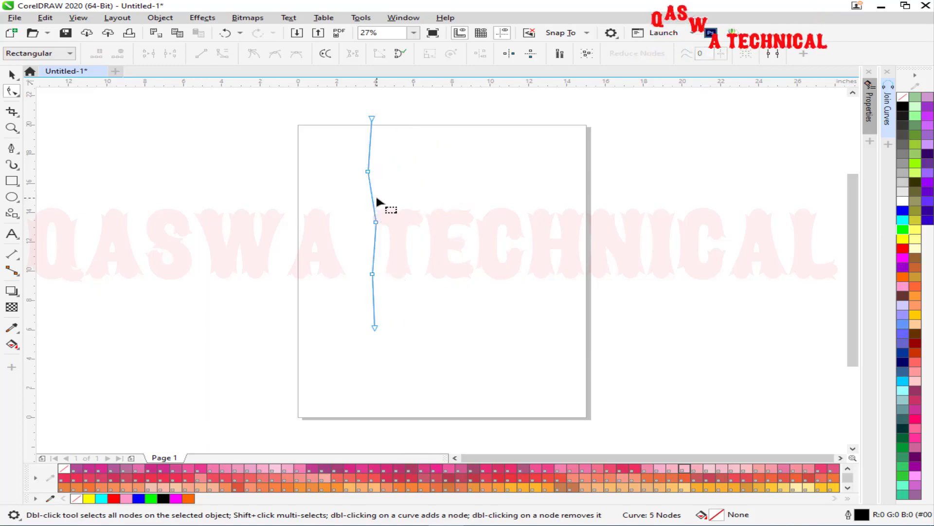
key("ctrl+z")
left_click(16, 78)
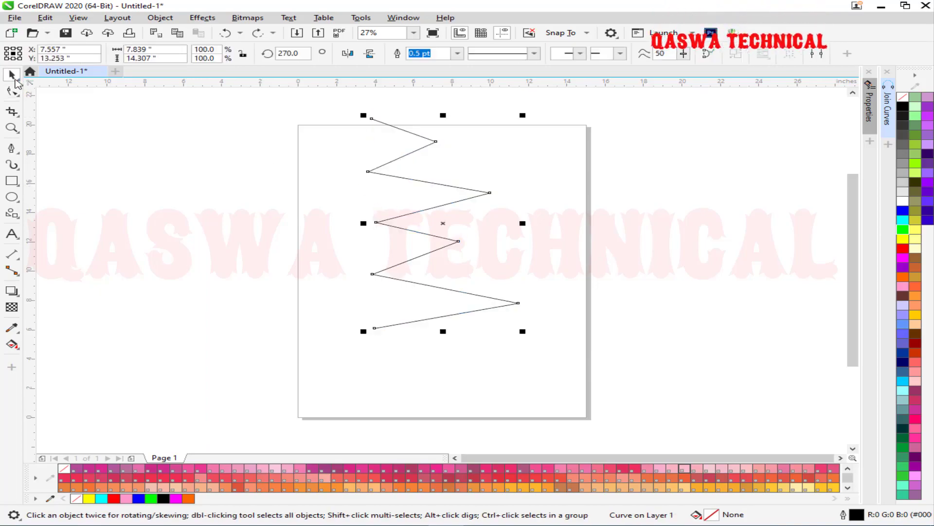
key("Delete")
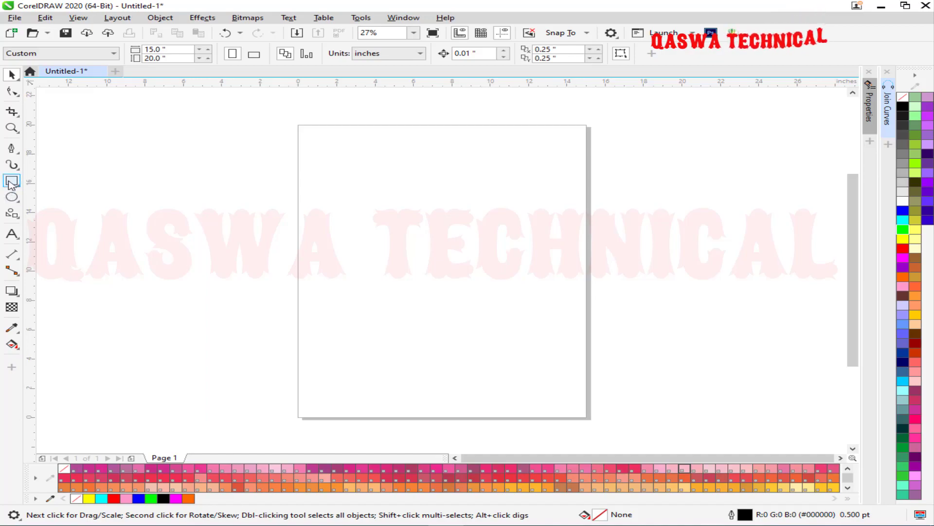
Draw a tall 0.495 × 3.843-inch rectangle and repeat copies into a row of six.
left_click_drag(304, 173, 314, 231)
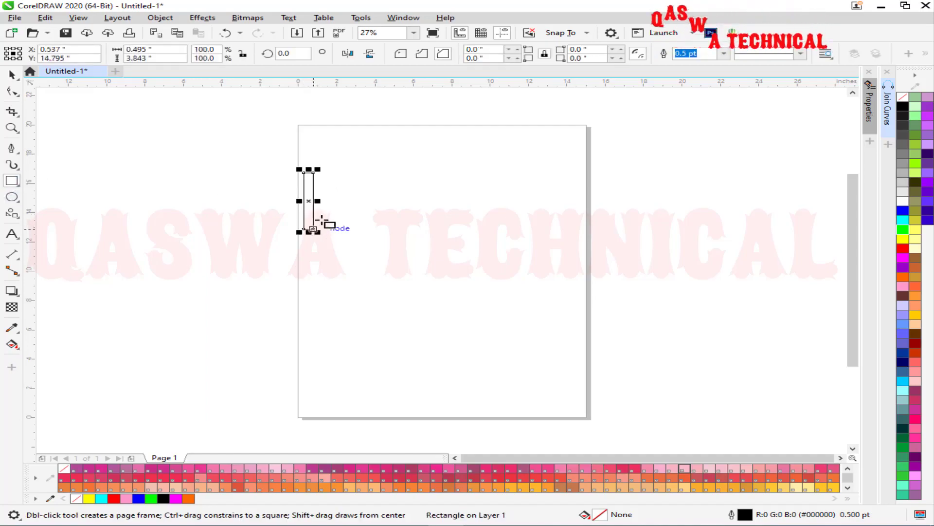
left_click(12, 74)
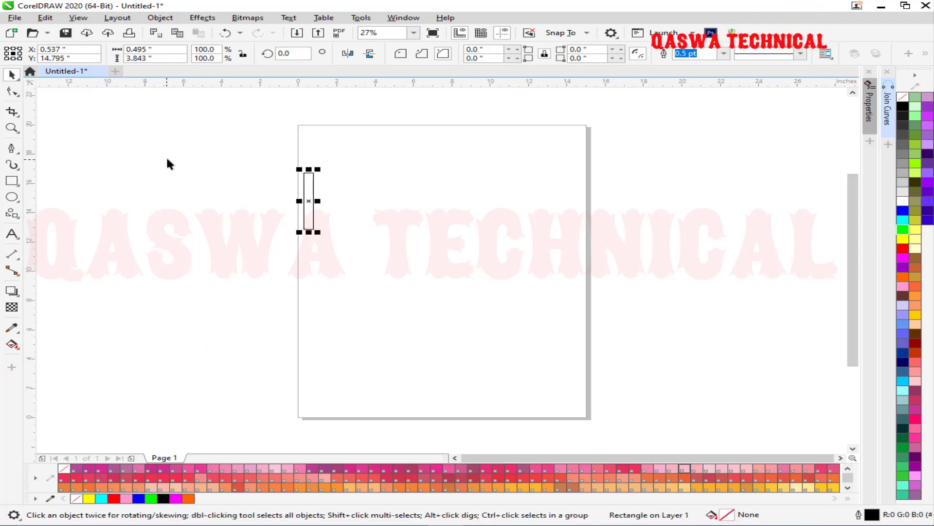
scroll(296, 180, "up", 2)
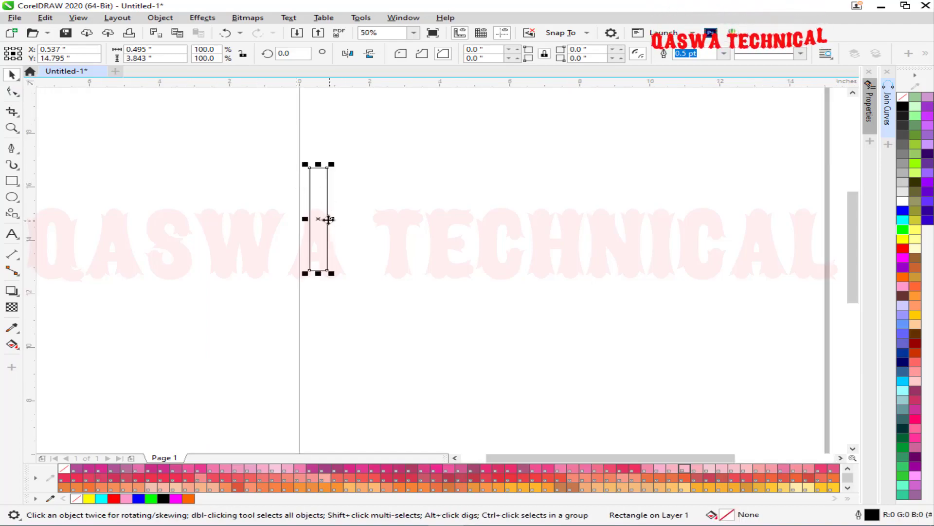
left_click_drag(339, 223, 348, 224)
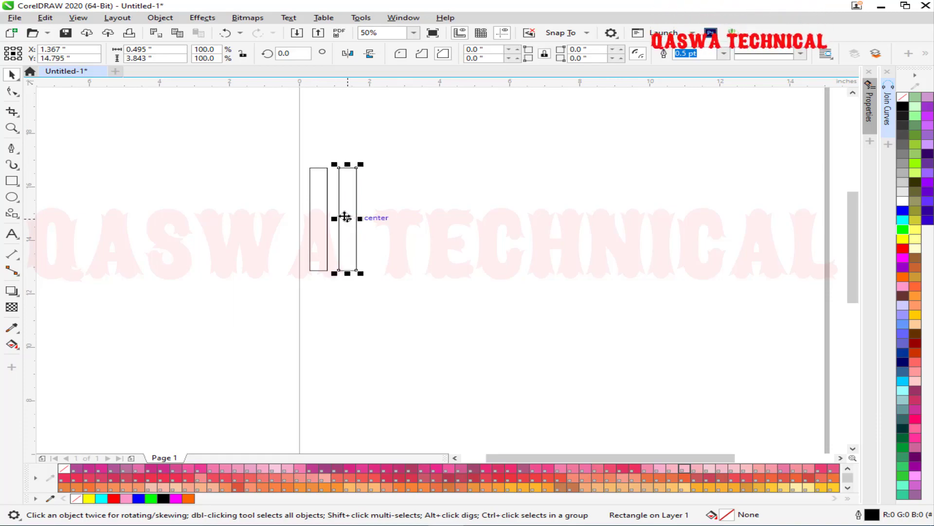
key("ctrl+r")
key("ctrl+r")
key("ctrl+r")
key("ctrl+r")
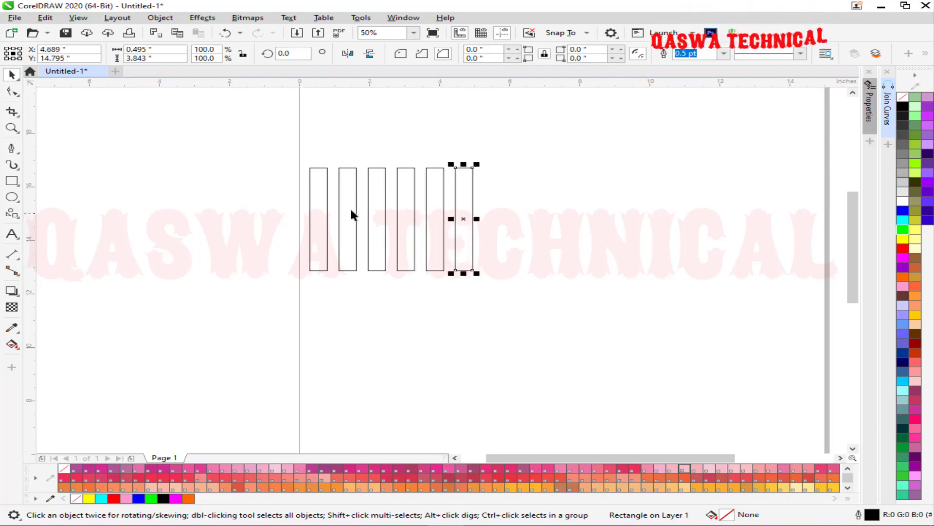
Copy the six bars to the right and rotate the copy 270° to lie horizontally.
left_click_drag(568, 143, 257, 306)
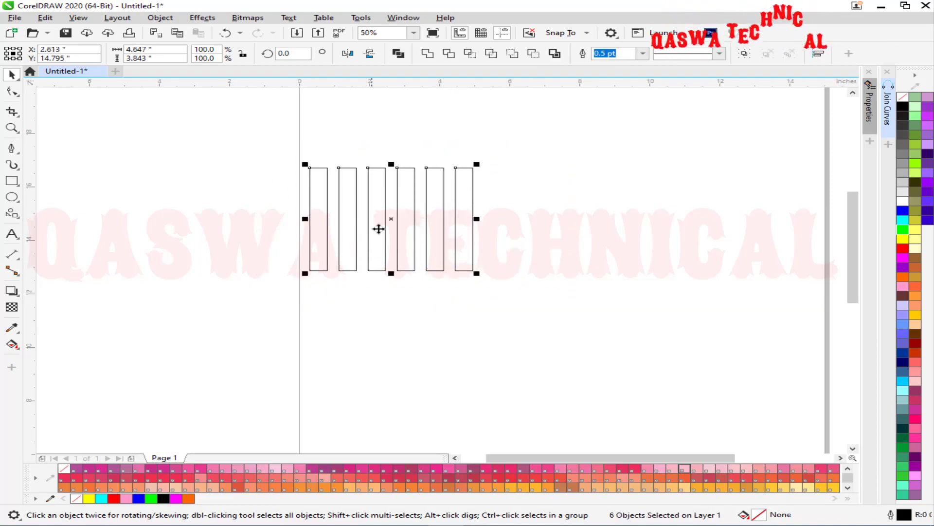
left_click_drag(393, 214, 638, 210)
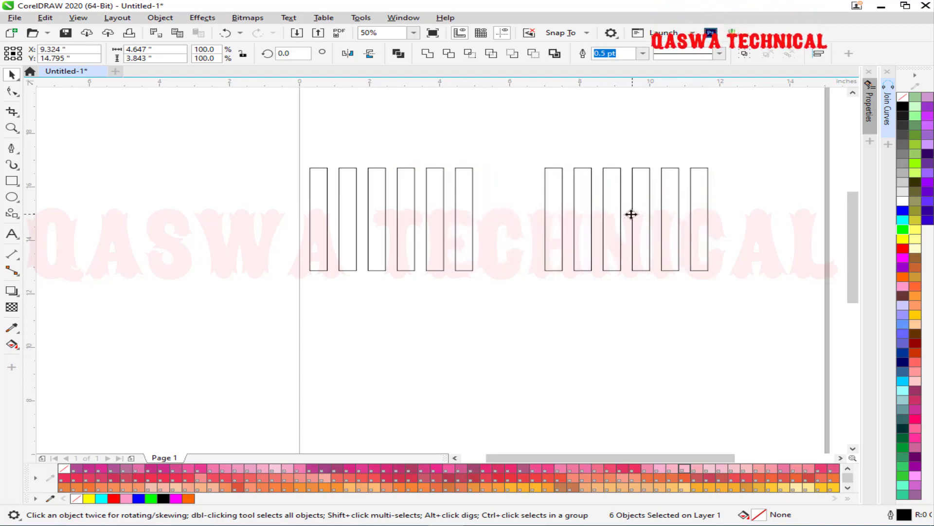
left_click(631, 214)
left_click_drag(716, 272, 535, 321)
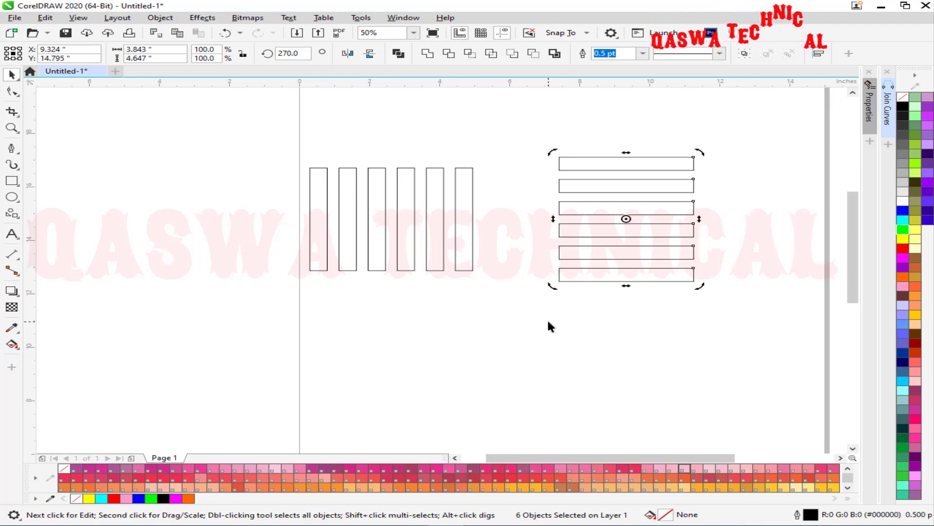
left_click(323, 181)
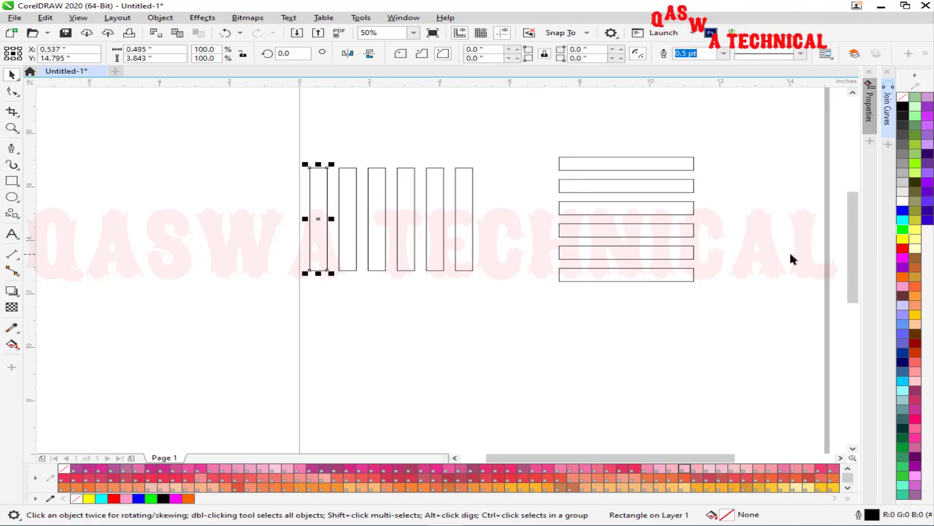
Fill the upright bars green, blue, cyan, red, orange, yellow left to right, then select all six.
left_click(903, 230)
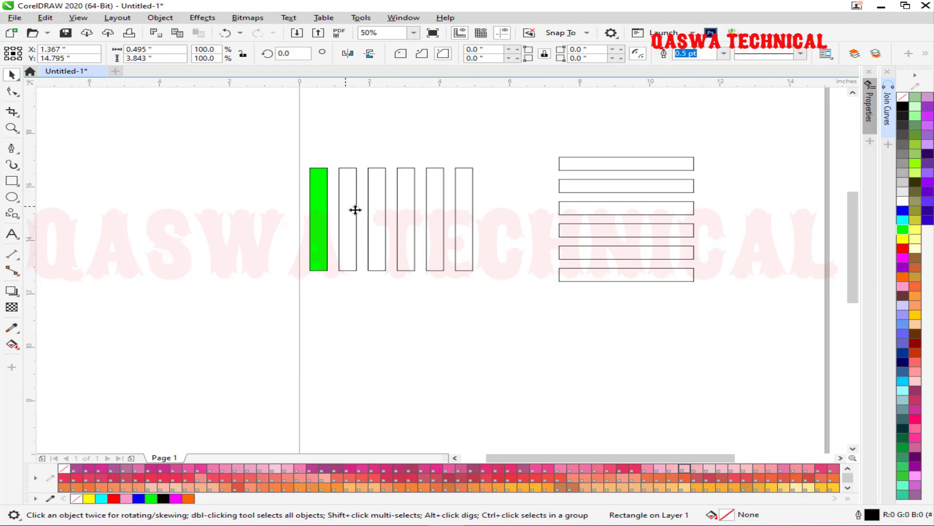
left_click(901, 213)
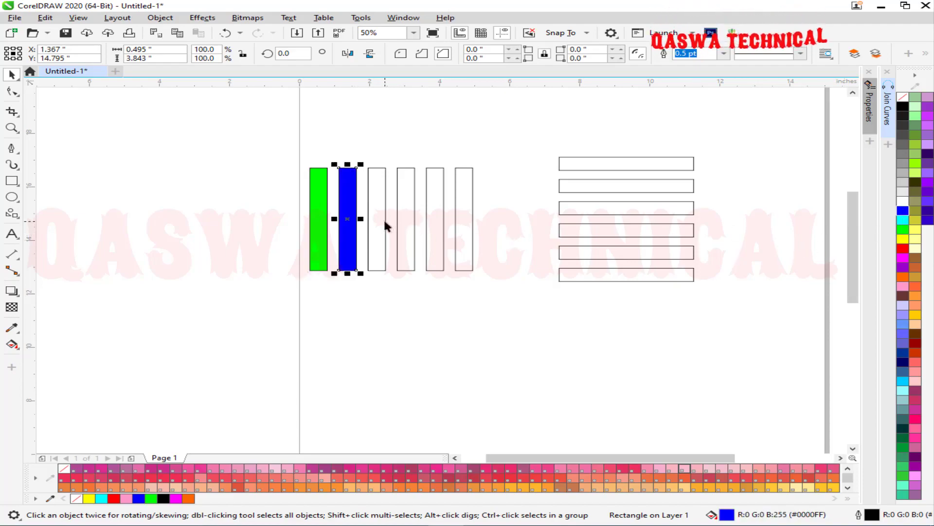
left_click(903, 219)
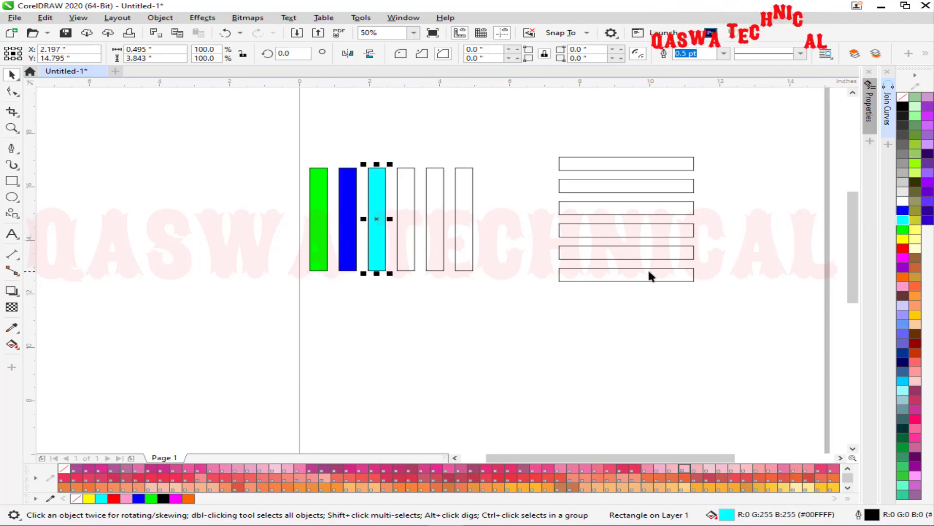
left_click(413, 231)
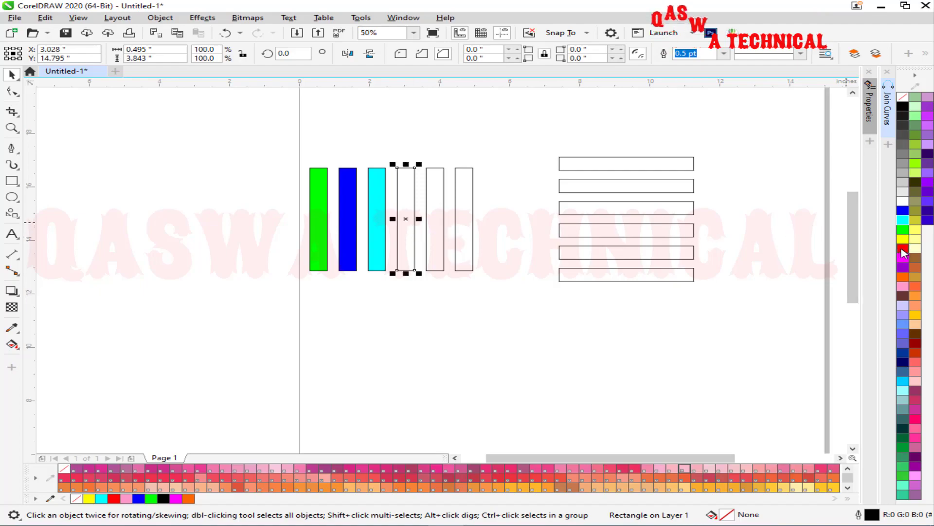
left_click(903, 250)
left_click(436, 226)
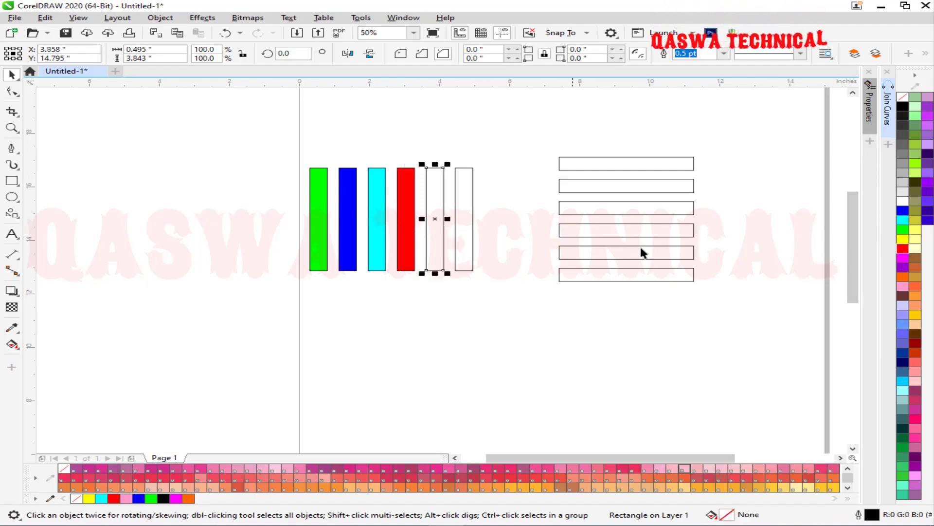
left_click(903, 276)
left_click(456, 217)
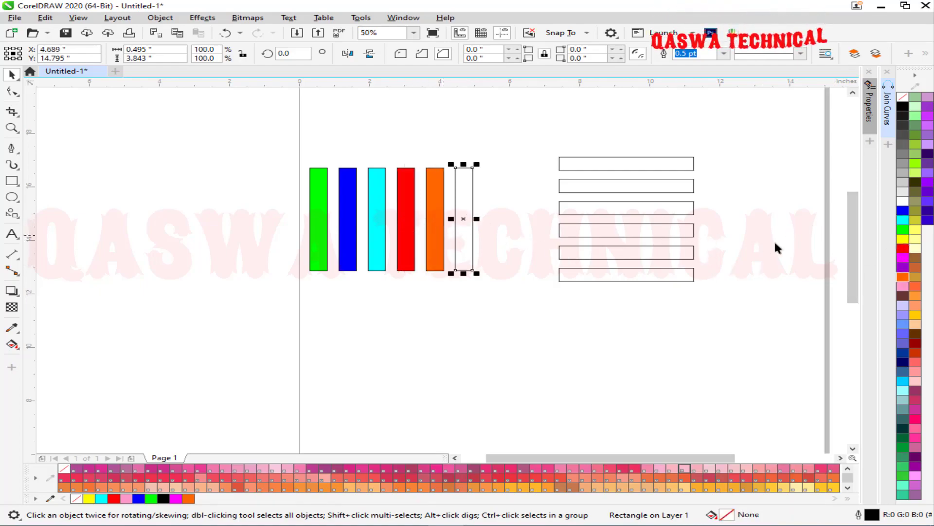
left_click(903, 238)
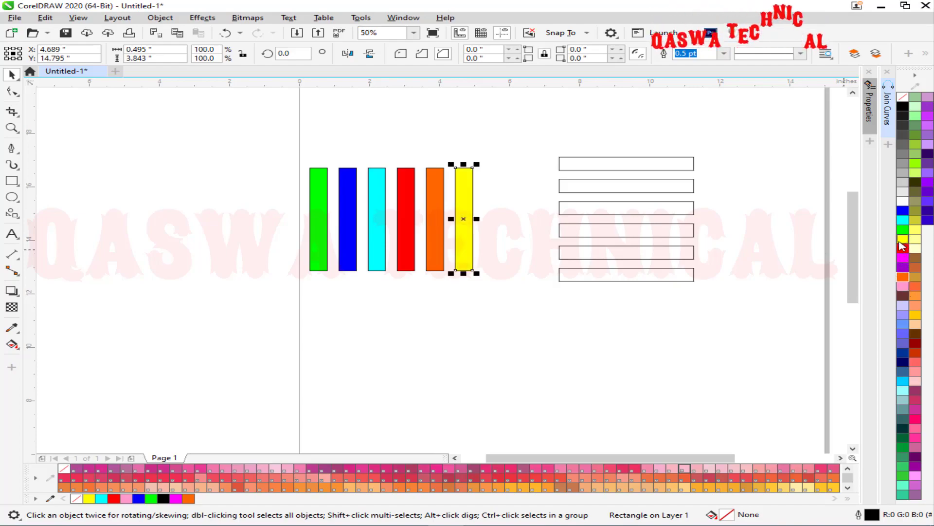
left_click_drag(229, 142, 523, 302)
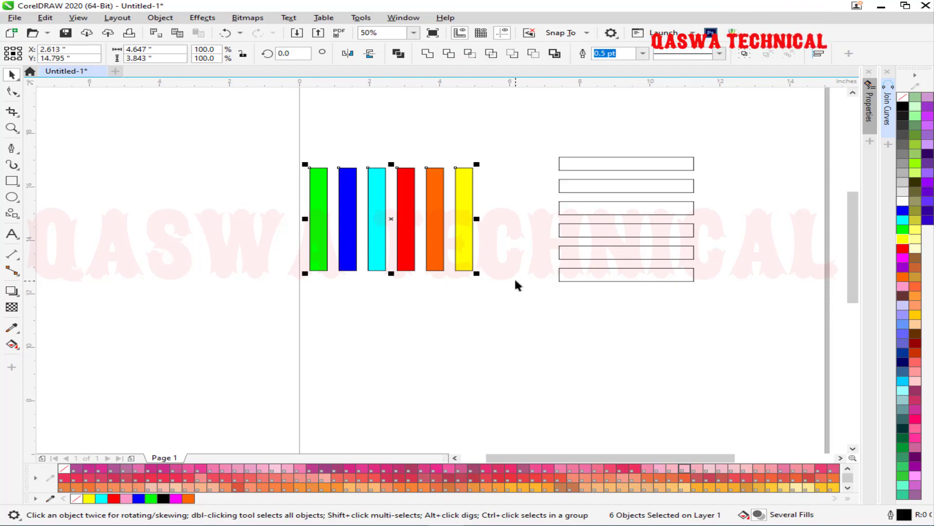
Add a midpoint node to every bar side and turn on horizontal node reflection.
key("F10")
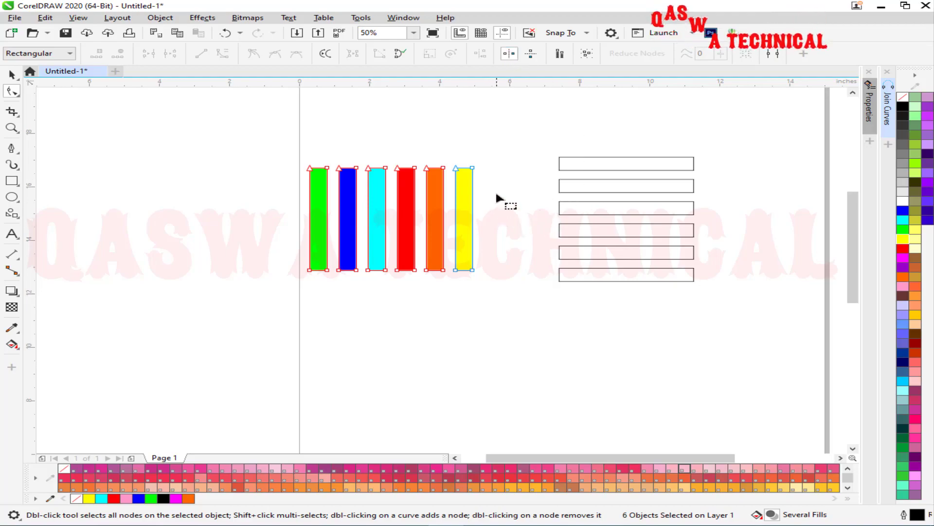
left_click_drag(528, 137, 273, 324)
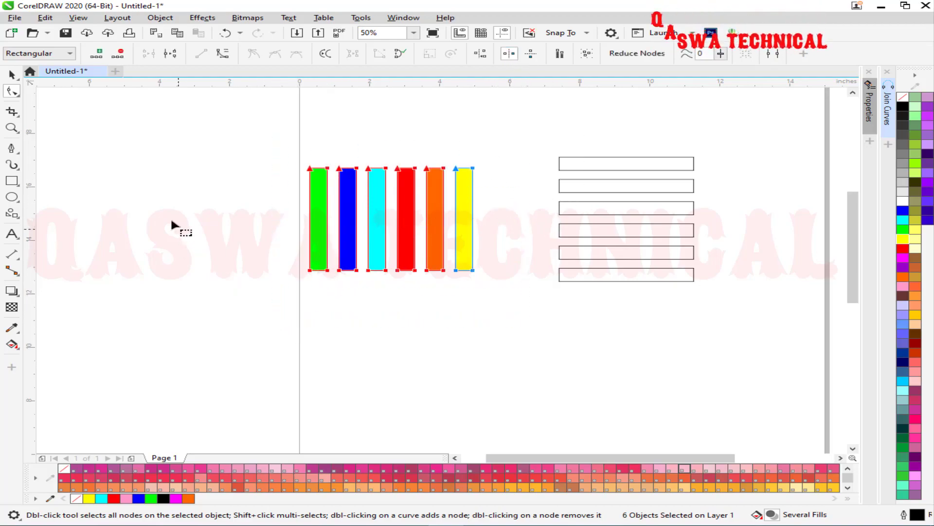
left_click(97, 54)
left_click(509, 55)
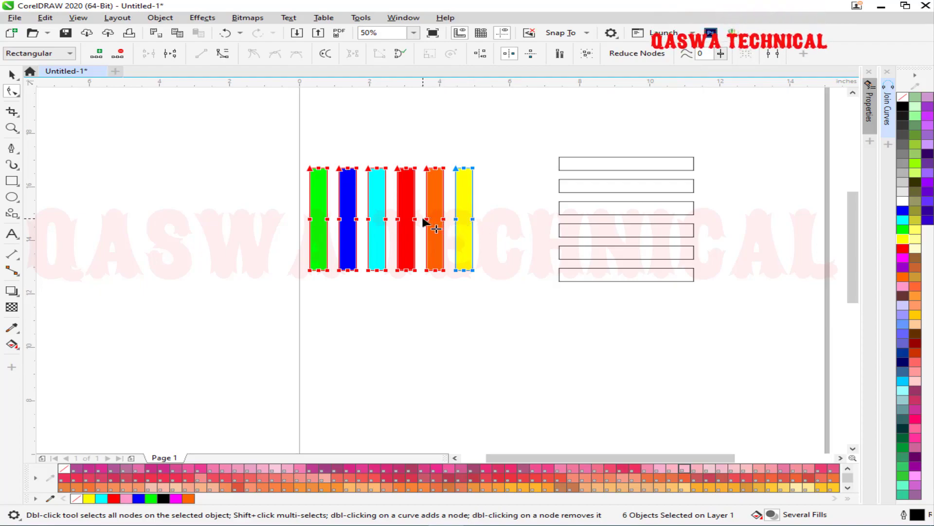
left_click_drag(428, 223, 471, 219)
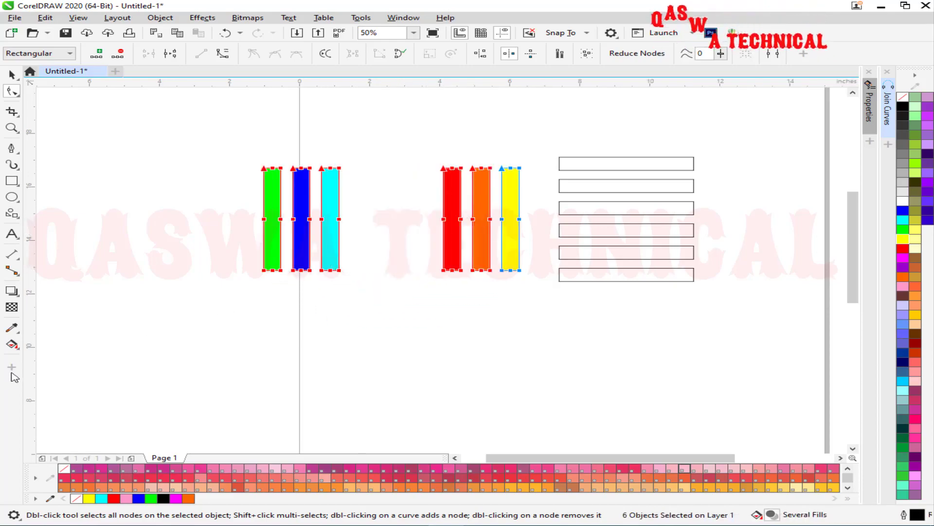
key("ctrl+z")
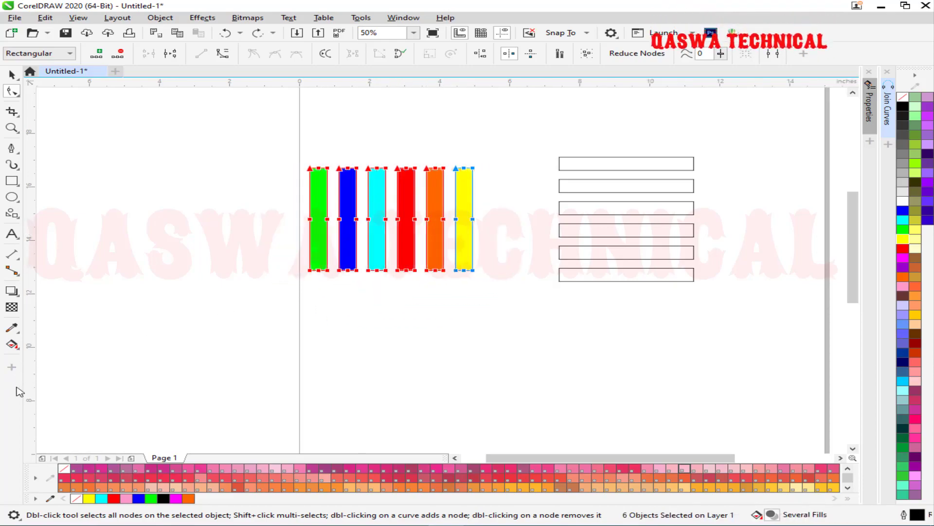
Drag the middle nodes into chevrons and raise the top nodes so the arms cross.
left_click(386, 219)
left_click_drag(476, 206, 256, 227)
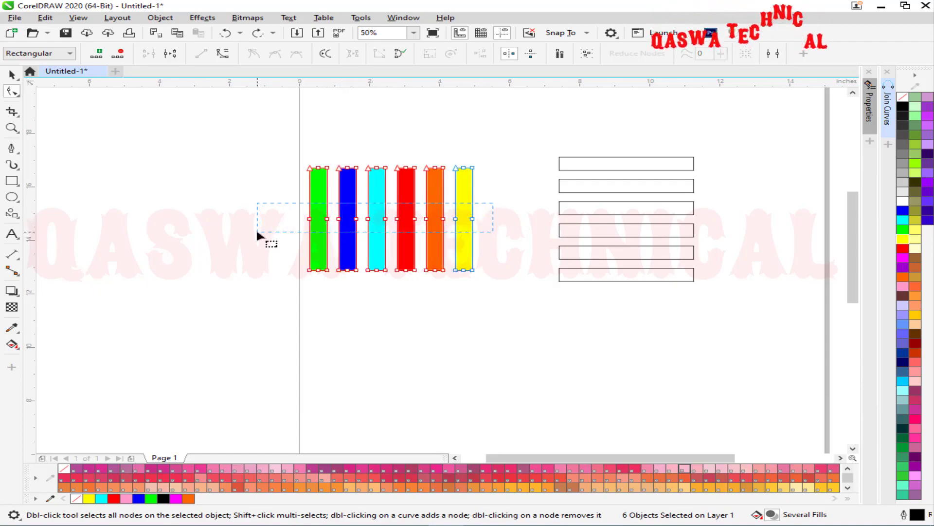
left_click_drag(385, 220, 481, 225)
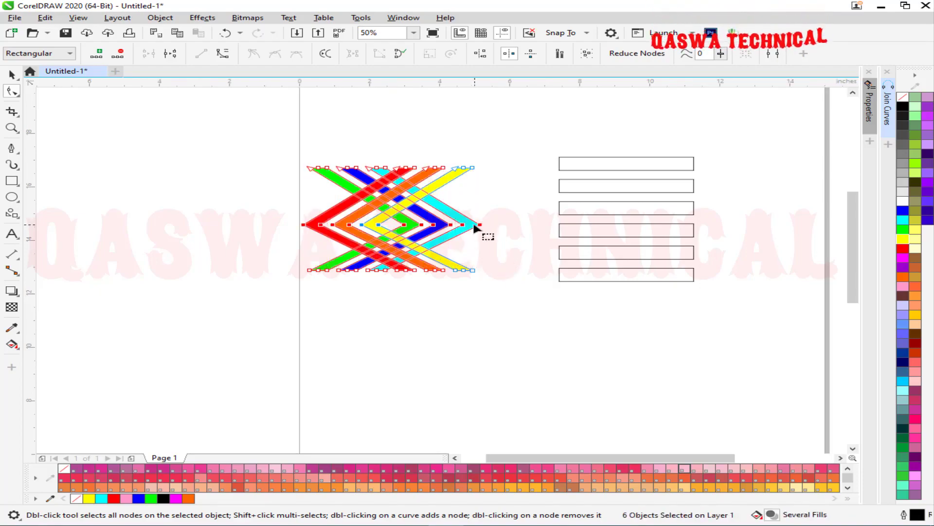
left_click_drag(461, 225, 301, 232)
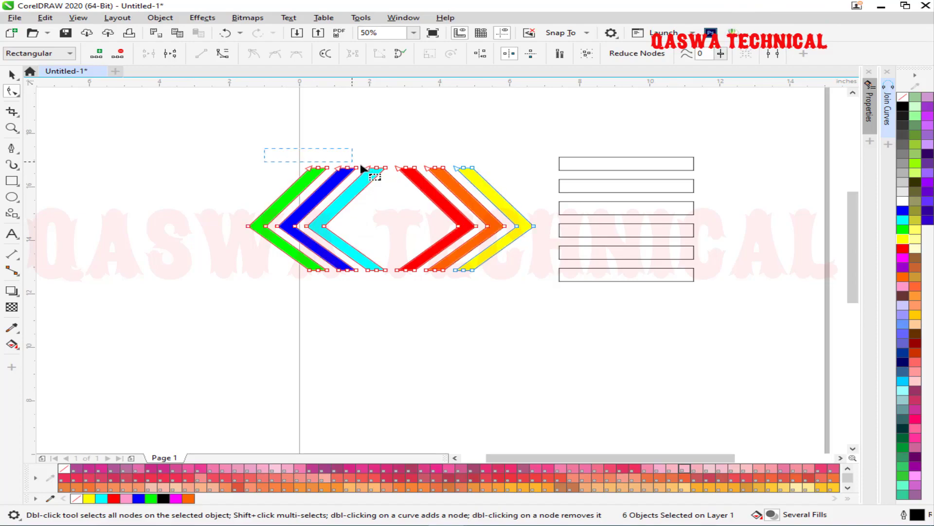
left_click_drag(492, 186, 509, 194)
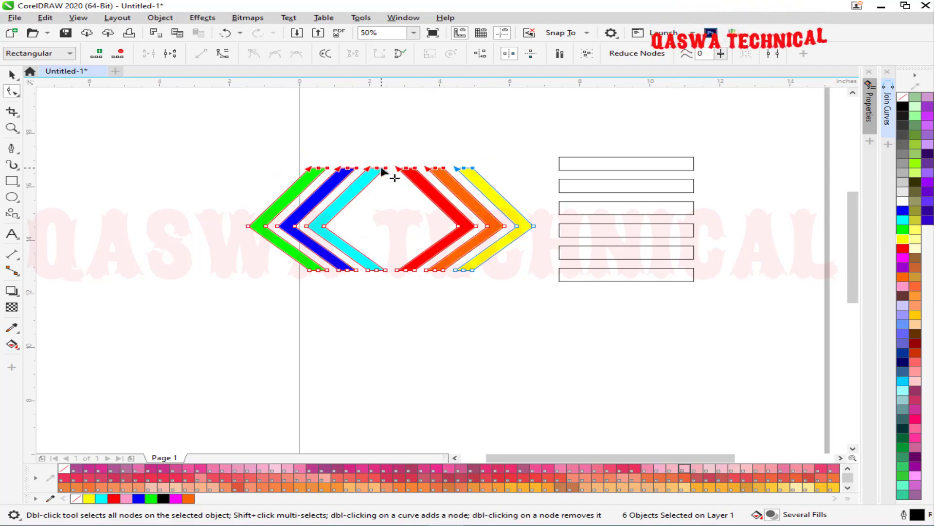
left_click_drag(377, 169, 270, 136)
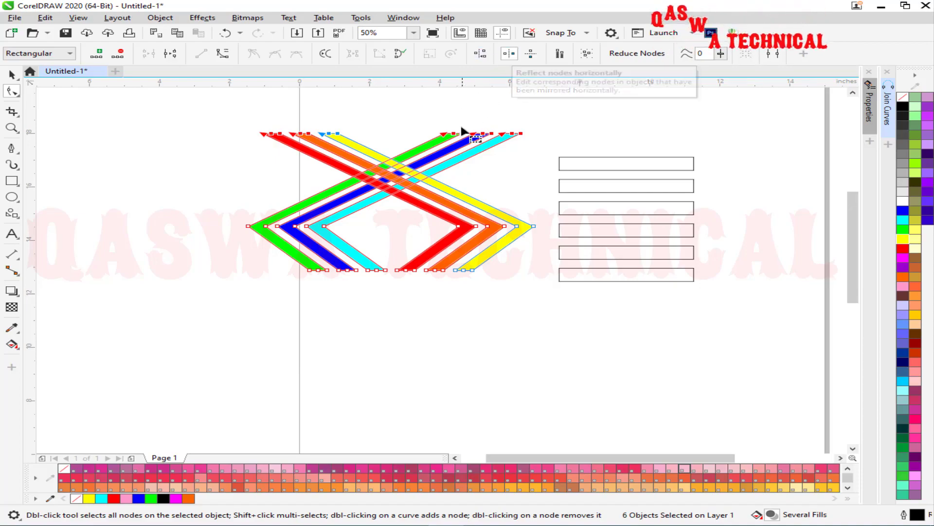
key("space")
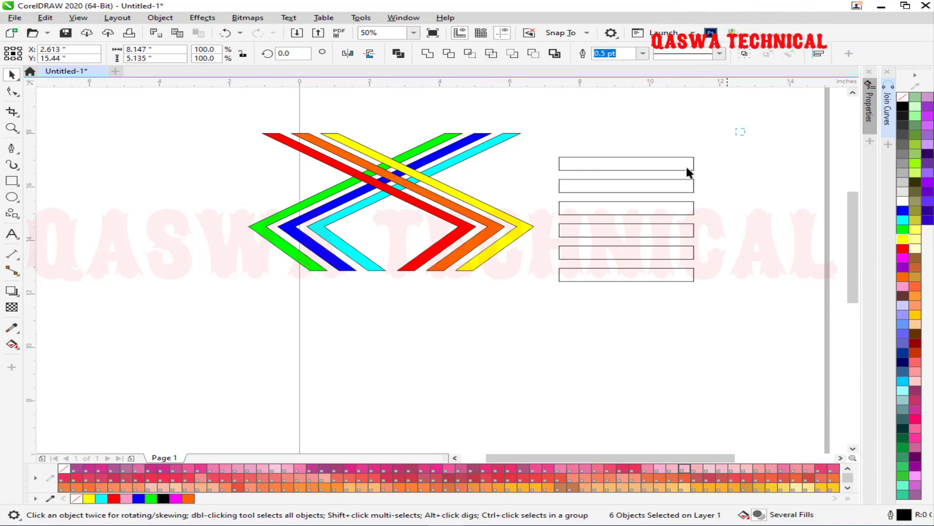
Select the six horizontal bars' nodes and add a midpoint node to each bar.
left_click_drag(612, 292, 548, 327)
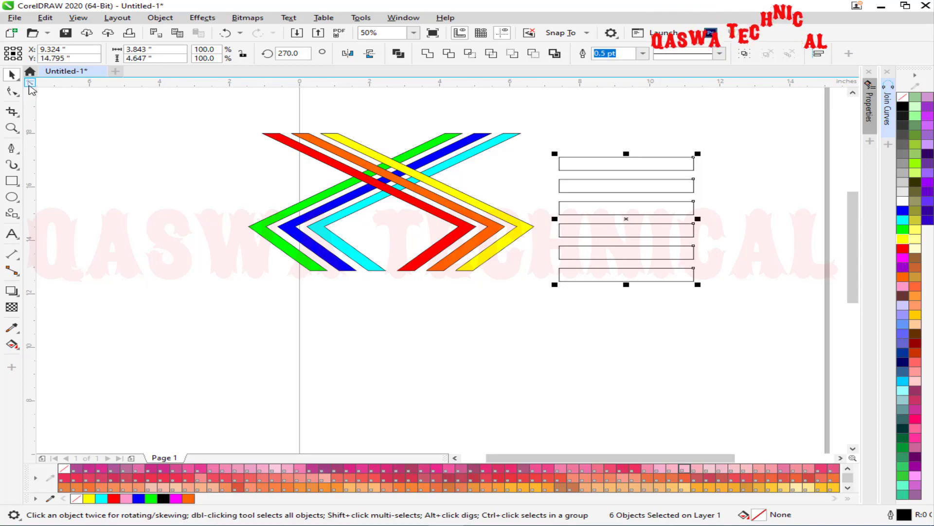
left_click(12, 91)
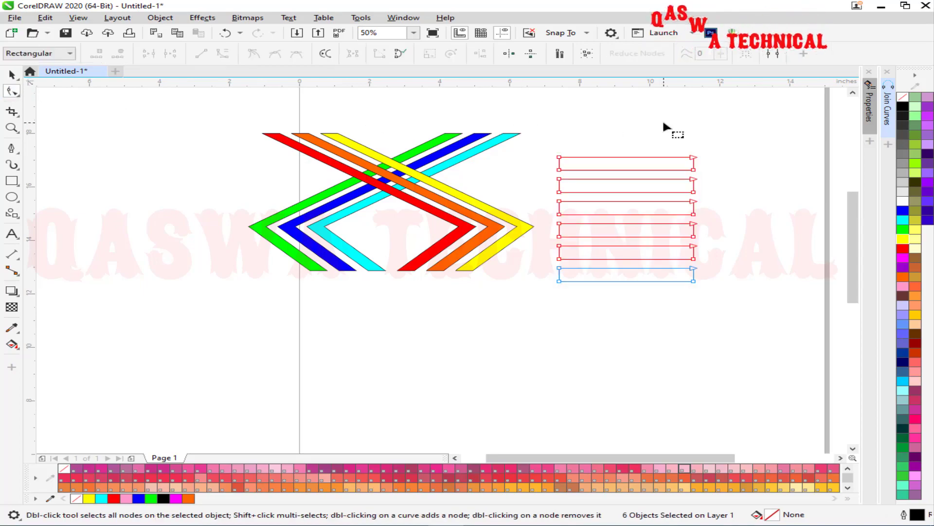
scroll(699, 392, "down", 2)
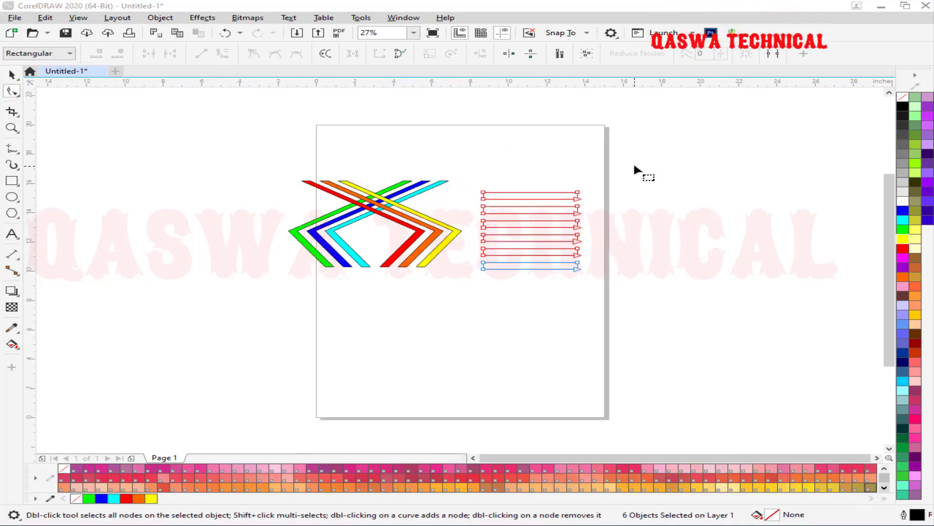
left_click_drag(633, 165, 457, 299)
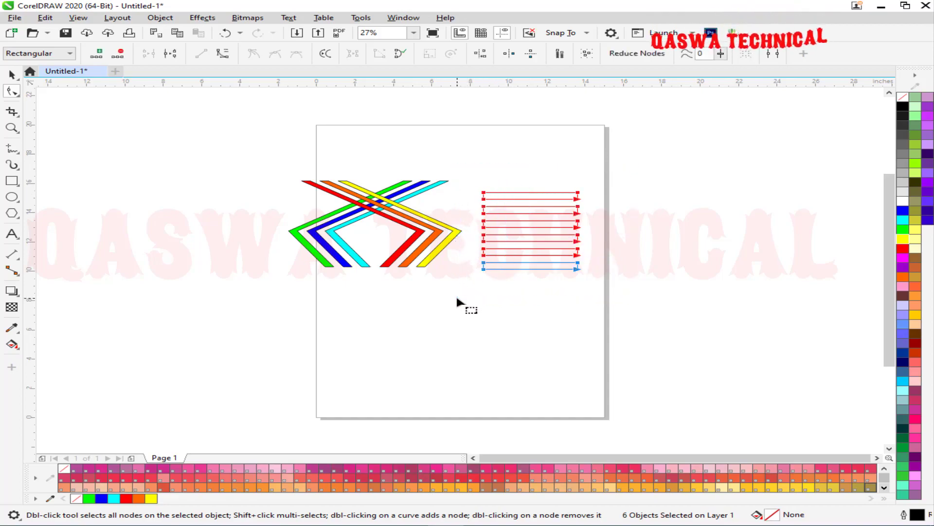
left_click(97, 53)
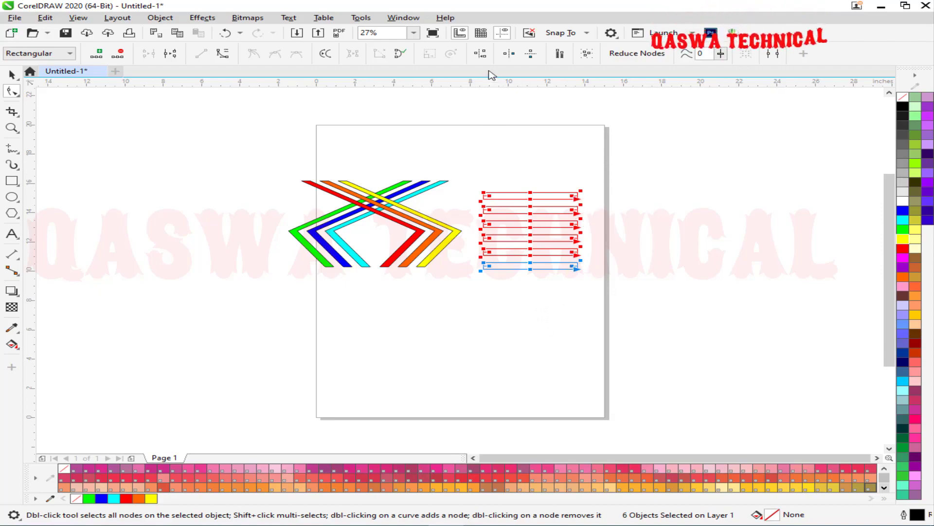
With Reflect nodes on, pull the middle nodes down so the bars bend into nested chevrons.
left_click(536, 55)
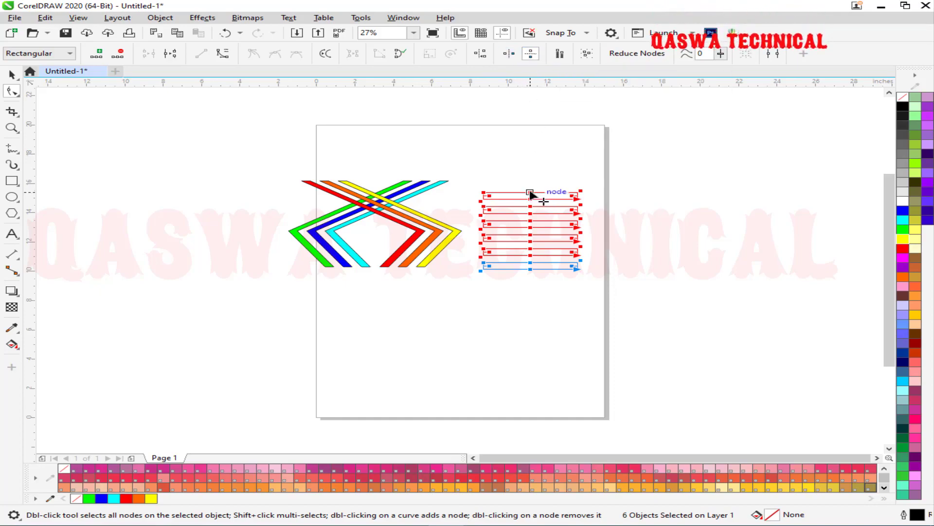
left_click_drag(530, 196, 506, 277)
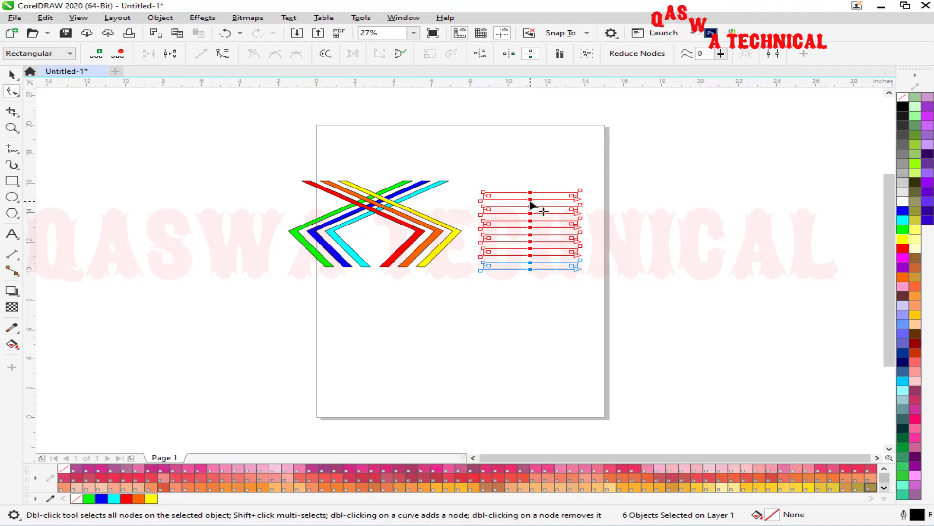
left_click_drag(530, 200, 530, 242)
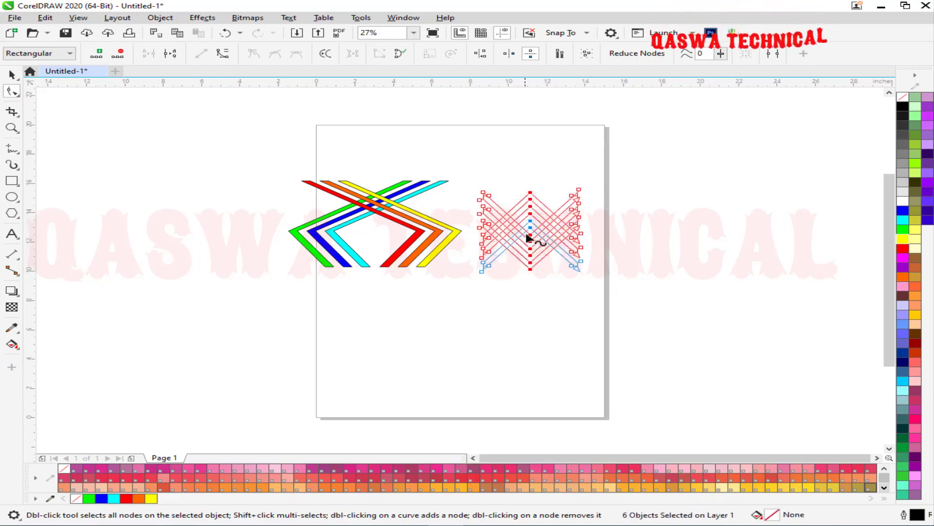
left_click_drag(532, 234, 528, 156)
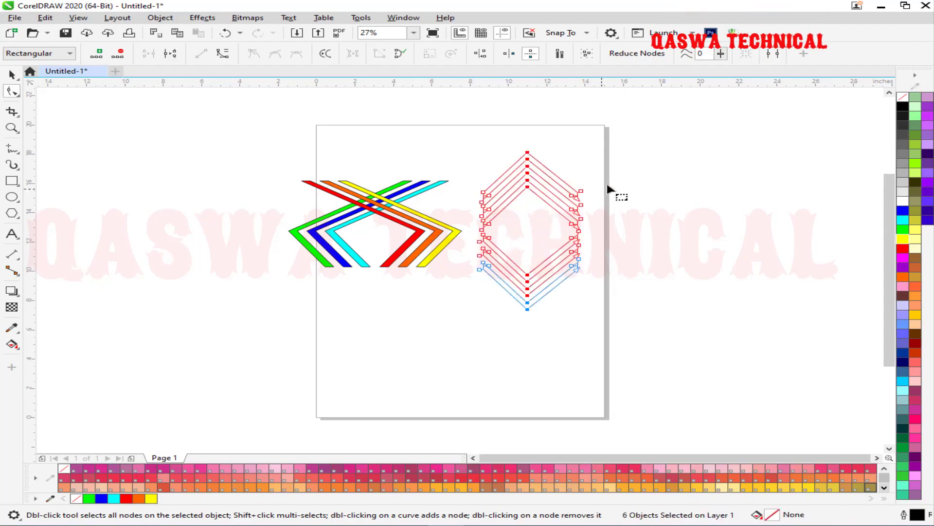
Drag the bars' right-side nodes past the page edge so the arms cross in an X.
left_click_drag(609, 178, 569, 294)
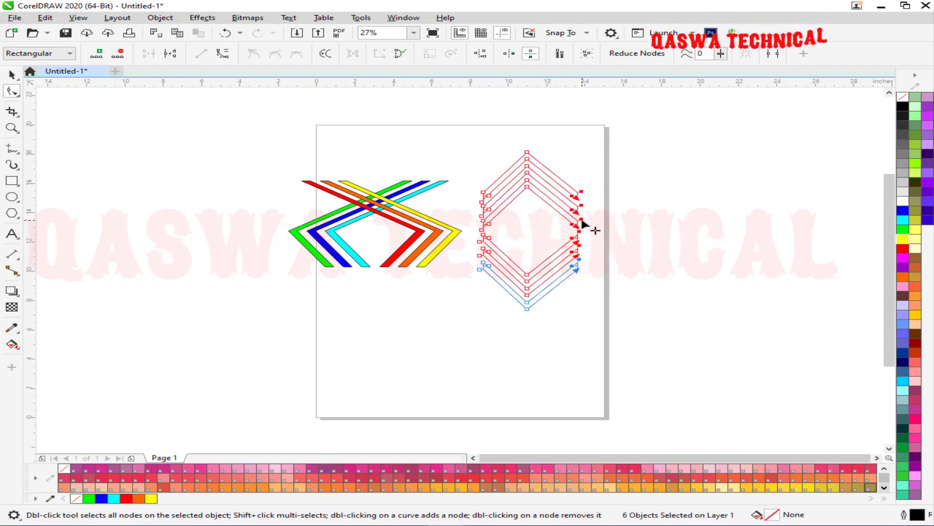
left_click_drag(582, 224, 633, 276)
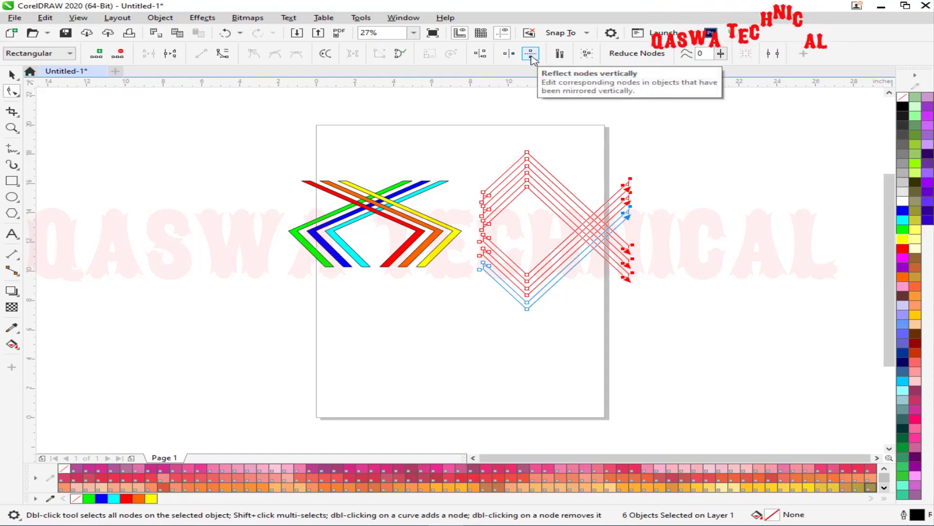
left_click(227, 185)
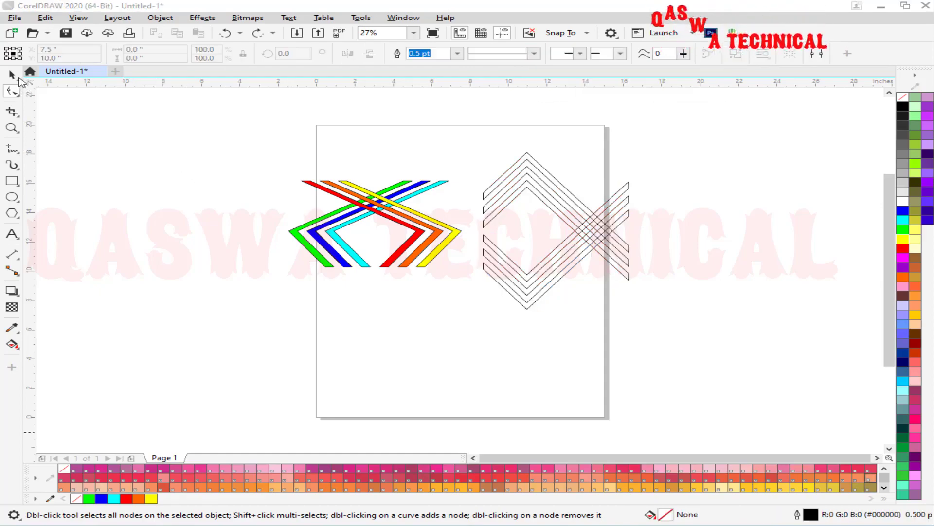
left_click(12, 75)
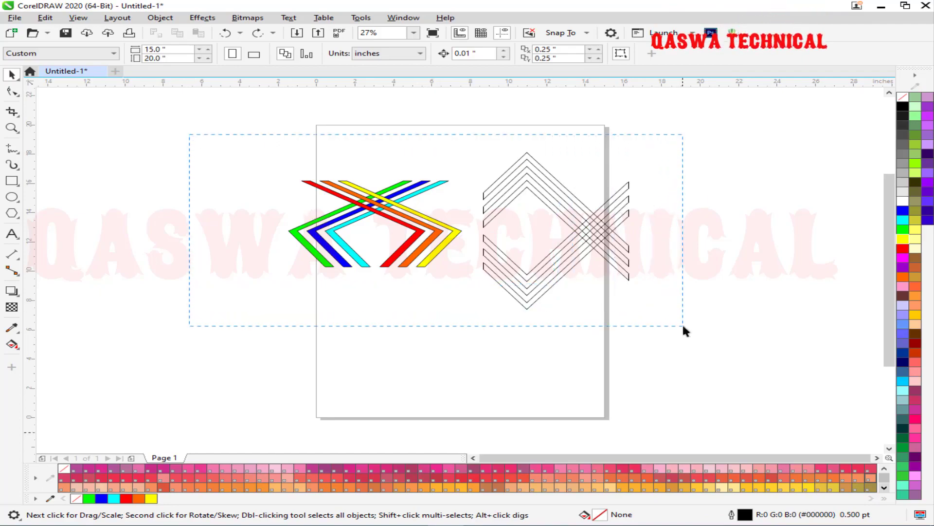
Delete all the bars and draw a freehand squiggly curve shaped like a 3.
left_click_drag(682, 326, 684, 324)
key("Delete")
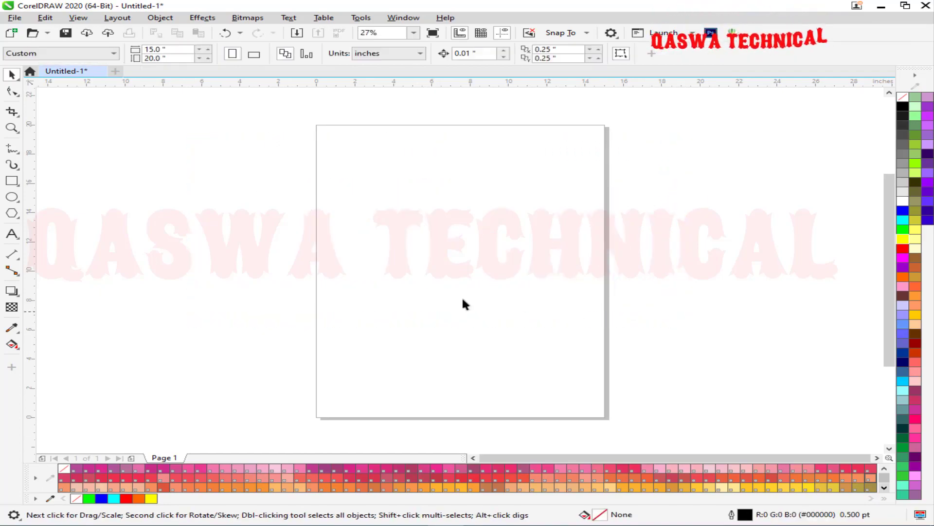
left_click(16, 151)
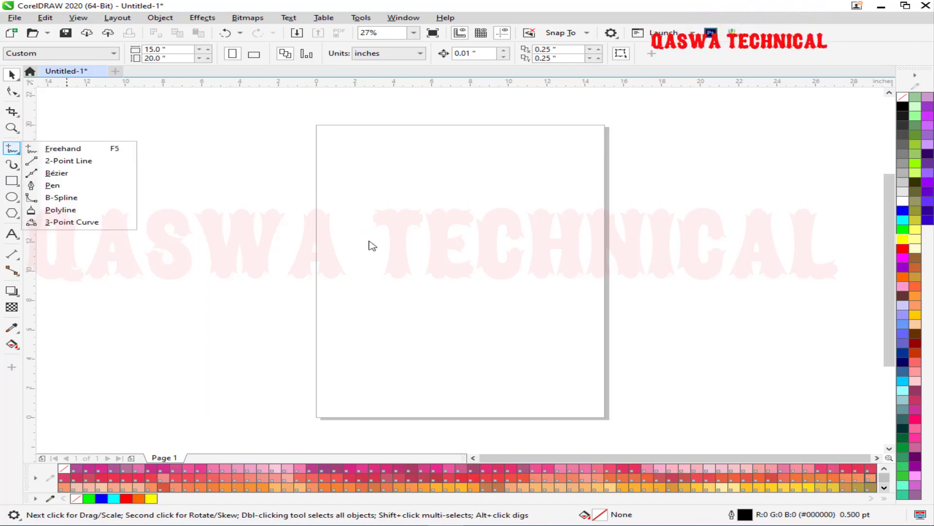
left_click(97, 150)
mouse_move(347, 185)
left_mouse_down()
mouse_move(370, 174)
mouse_move(429, 190)
mouse_move(422, 213)
mouse_move(396, 220)
left_mouse_up()
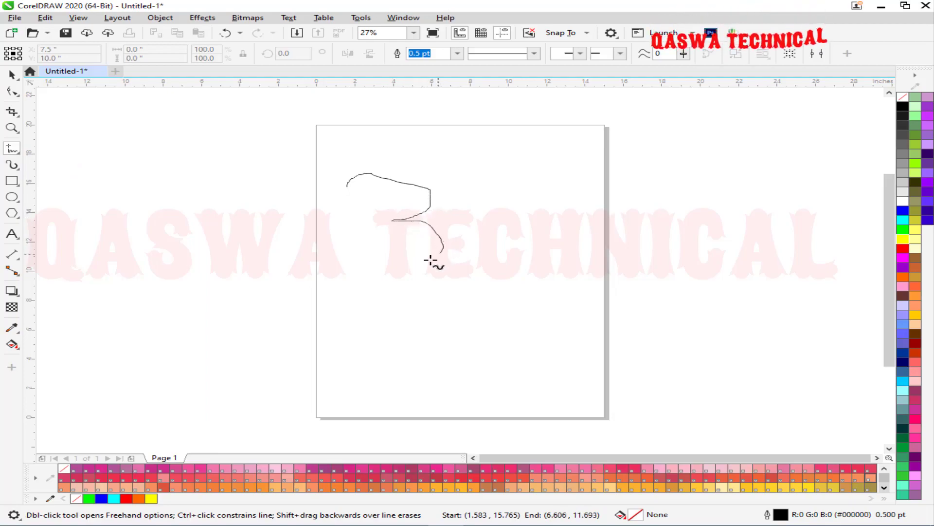
mouse_move(415, 261)
left_mouse_down()
mouse_move(439, 310)
mouse_move(384, 313)
mouse_move(384, 299)
mouse_move(402, 318)
mouse_move(376, 345)
mouse_move(320, 347)
left_mouse_up()
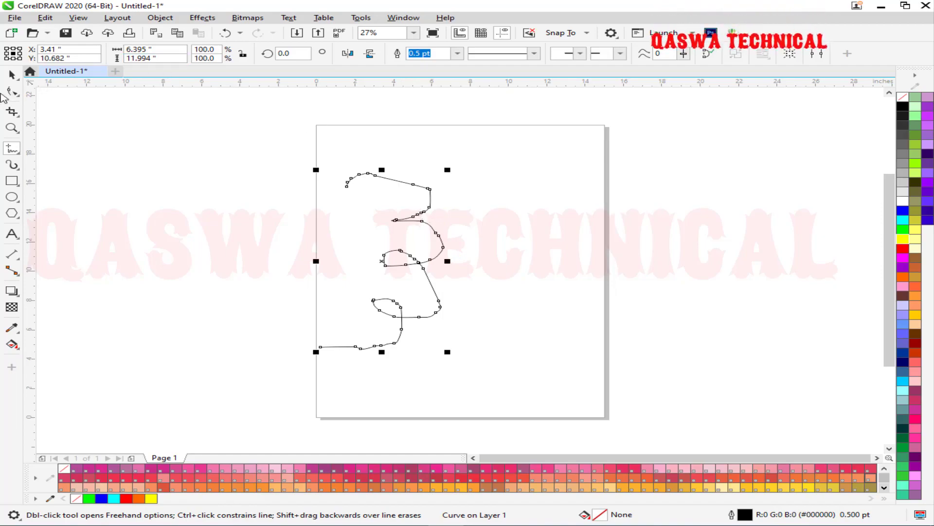
left_click(10, 93)
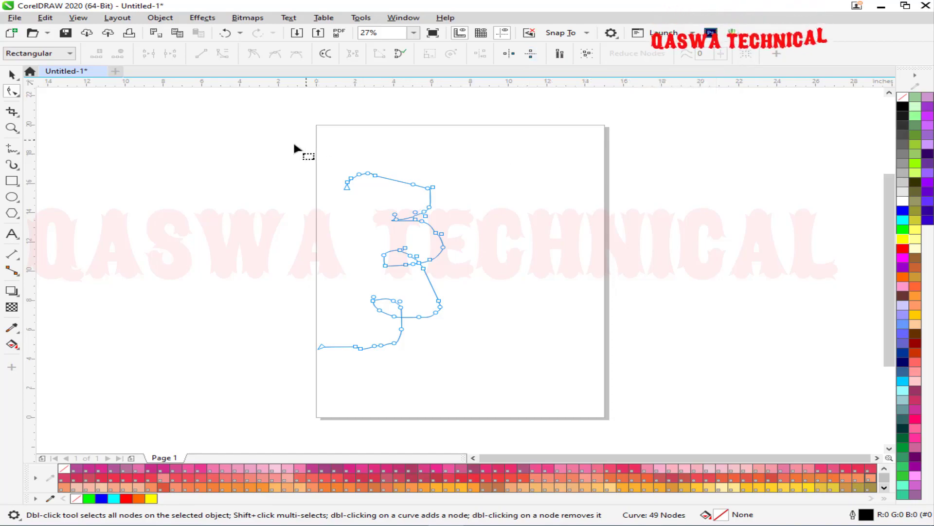
Select all 49 nodes of the squiggly 3 and drag it to the page's right side.
left_click_drag(542, 378, 542, 380)
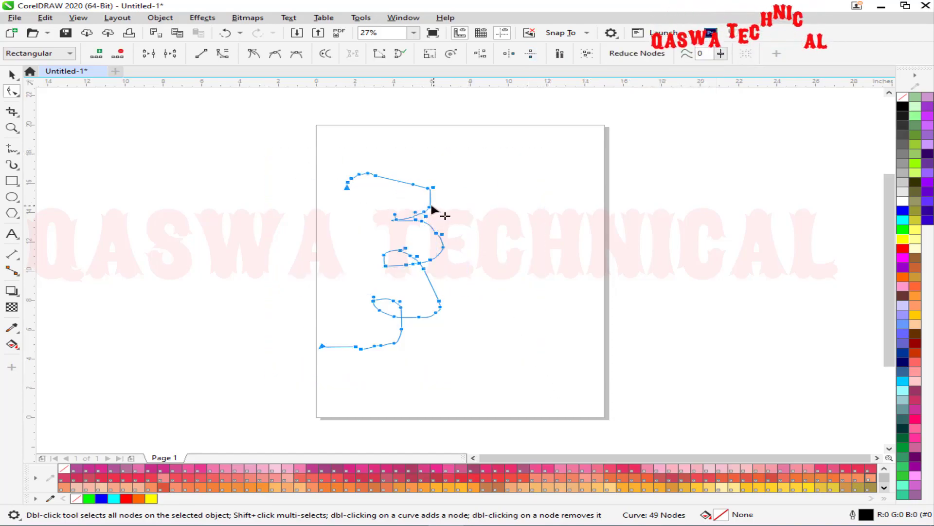
left_click_drag(427, 207, 533, 180)
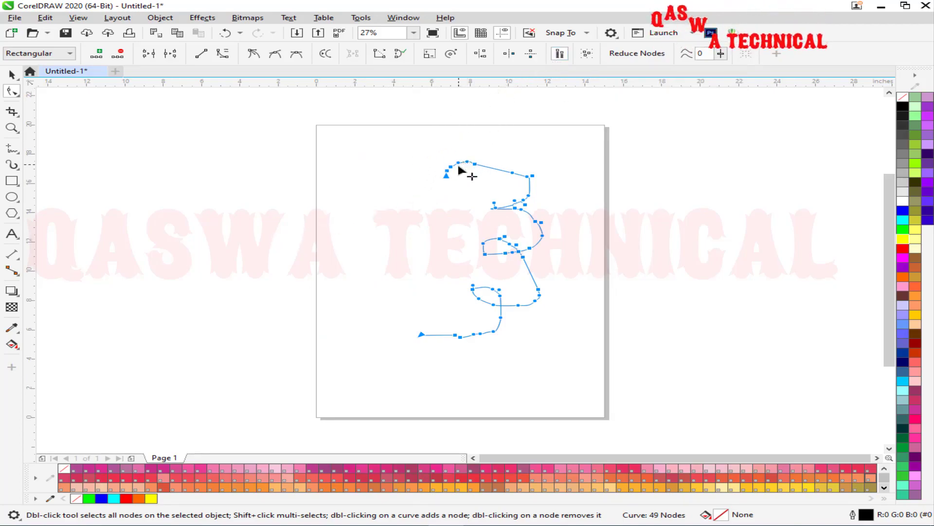
left_click_drag(448, 172, 475, 140)
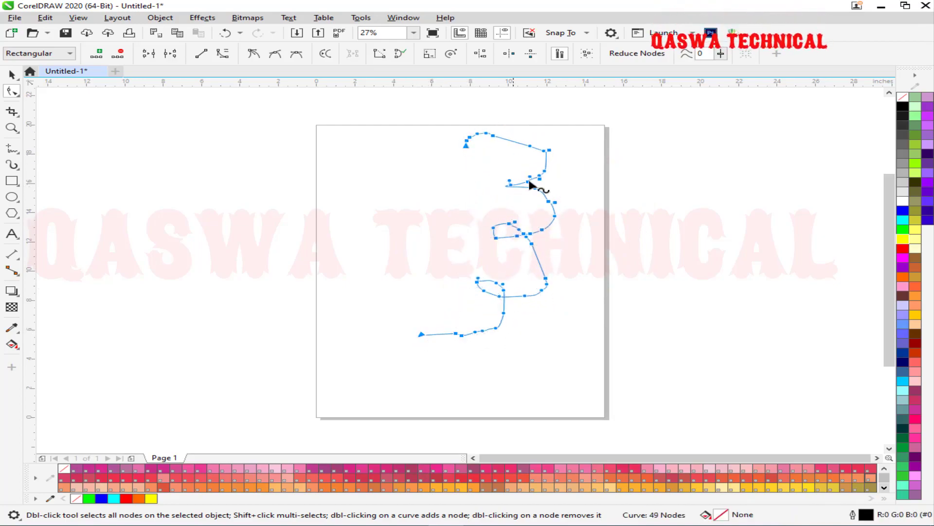
mouse_move(468, 148)
left_mouse_down()
mouse_move(437, 304)
mouse_move(458, 274)
mouse_move(591, 188)
mouse_move(807, 144)
mouse_move(759, 178)
mouse_move(618, 226)
mouse_move(342, 185)
mouse_move(535, 183)
mouse_move(320, 137)
mouse_move(519, 199)
mouse_move(357, 180)
mouse_move(357, 156)
mouse_move(465, 159)
left_mouse_up()
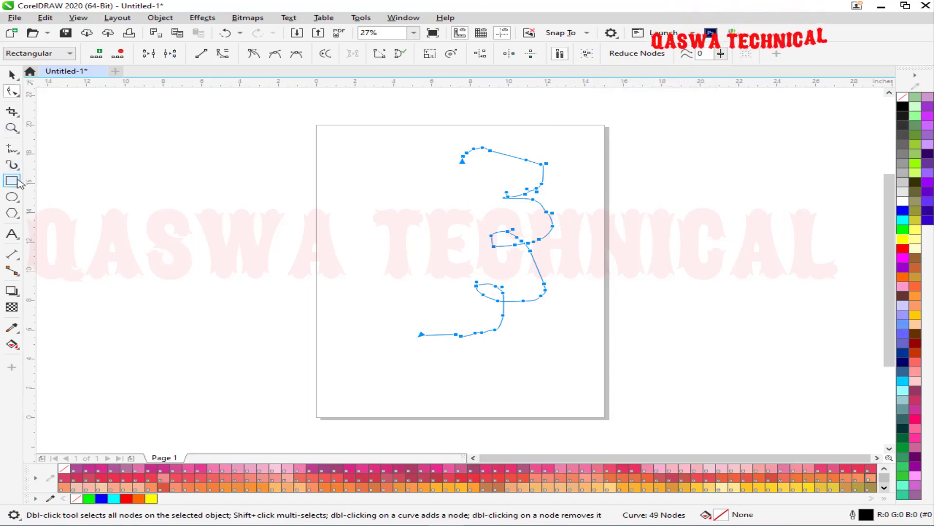
Draw a polygon on the left of the page, set it to 6 sides, and convert it to curves.
mouse_move(11, 213)
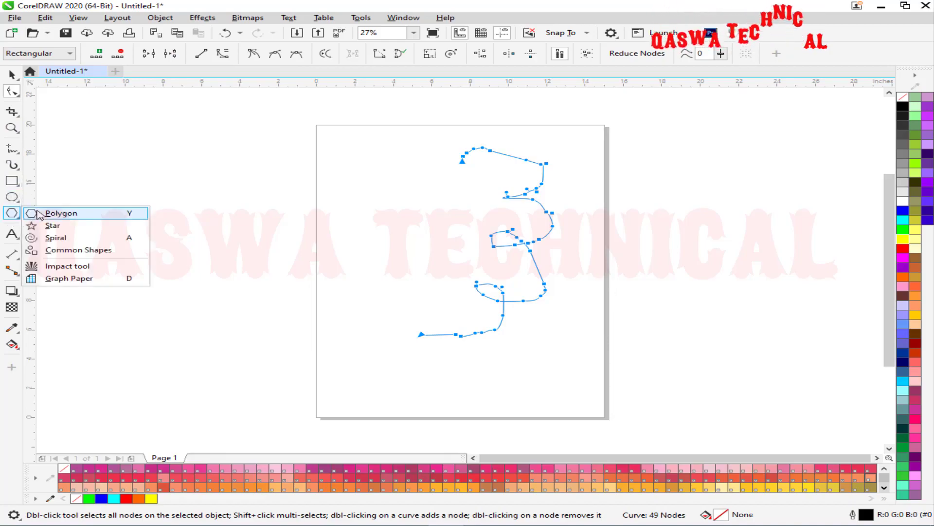
left_click(54, 213)
left_click_drag(232, 168, 370, 323)
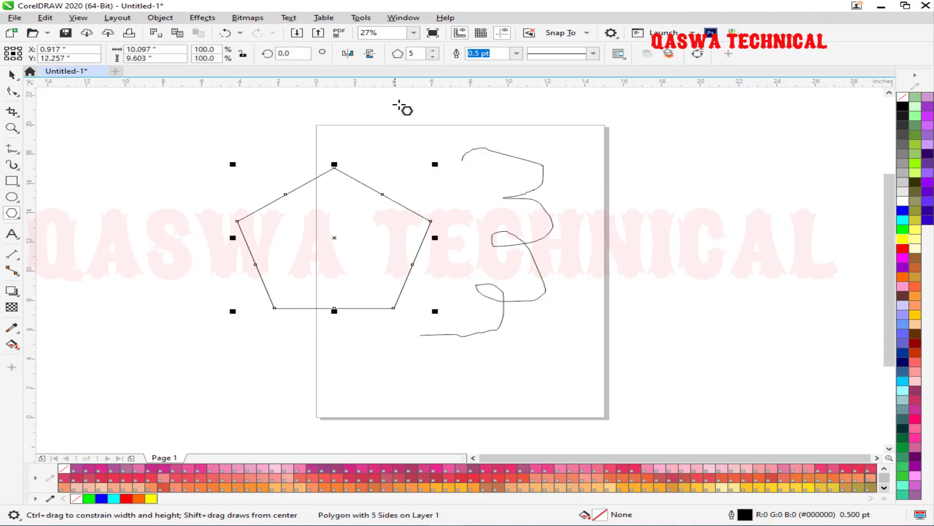
left_click(432, 50)
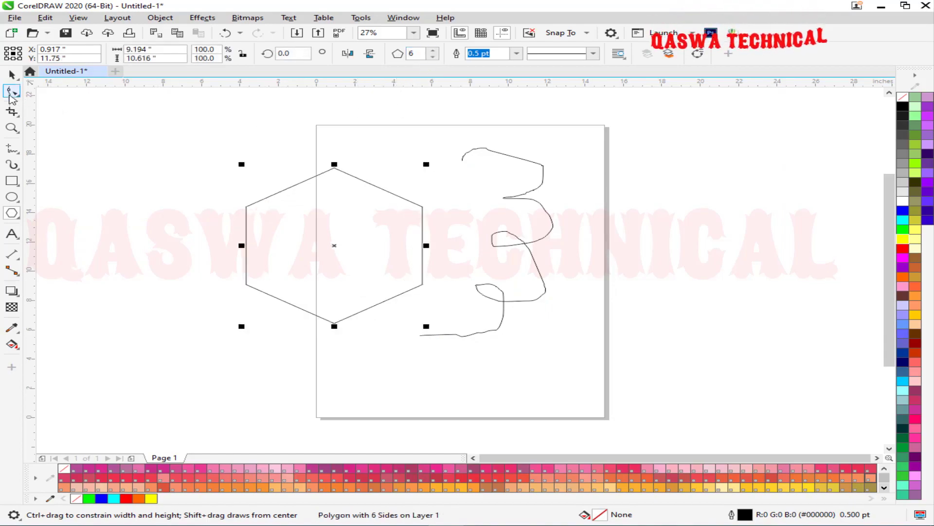
key("ctrl+q")
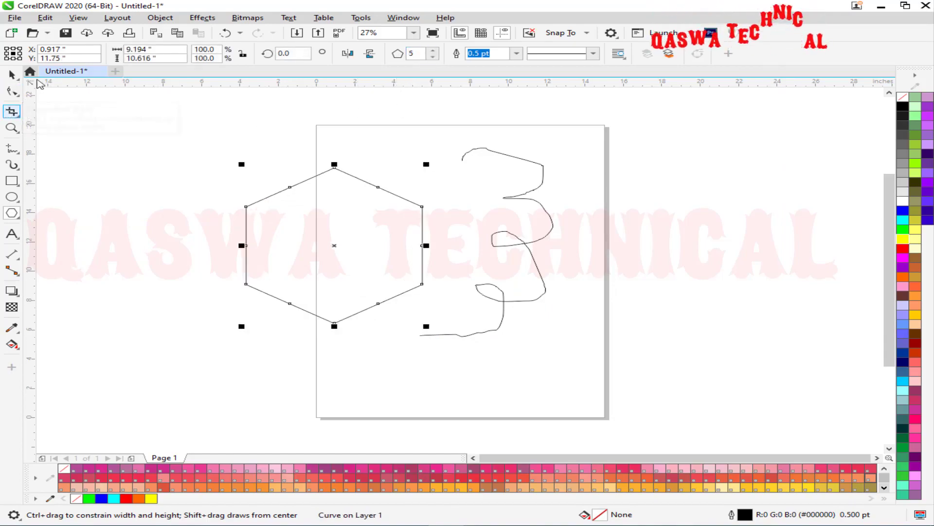
left_click(20, 92)
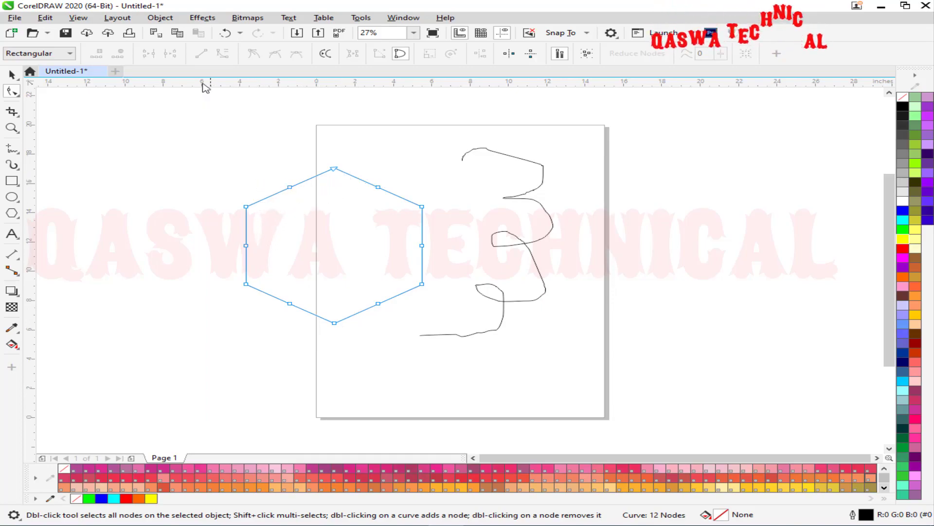
Select the hexagon's nodes and add nodes twice to pack its outline with extra nodes.
left_click_drag(463, 319, 463, 322)
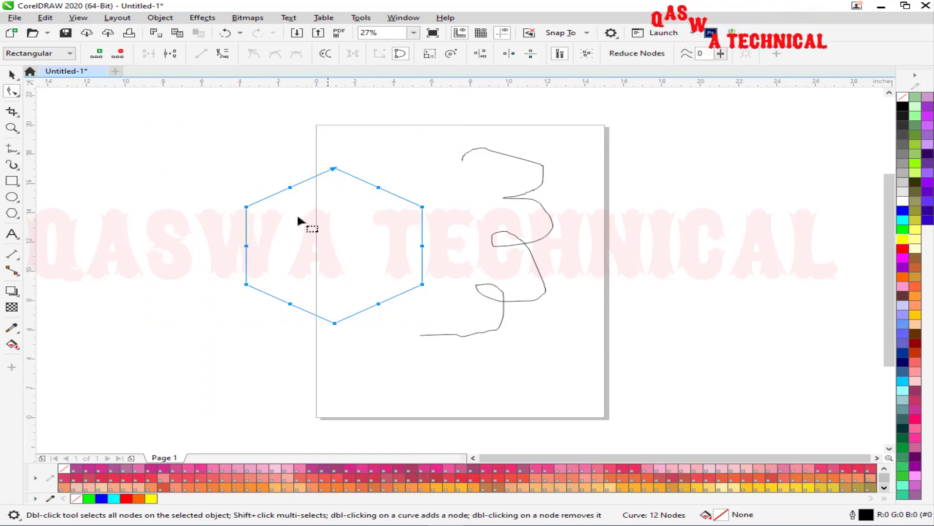
left_click(97, 57)
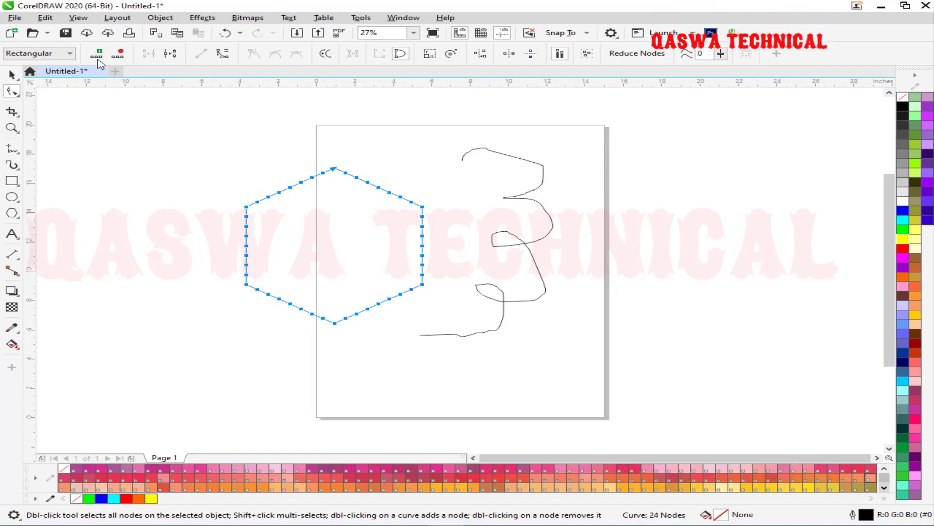
left_click(97, 56)
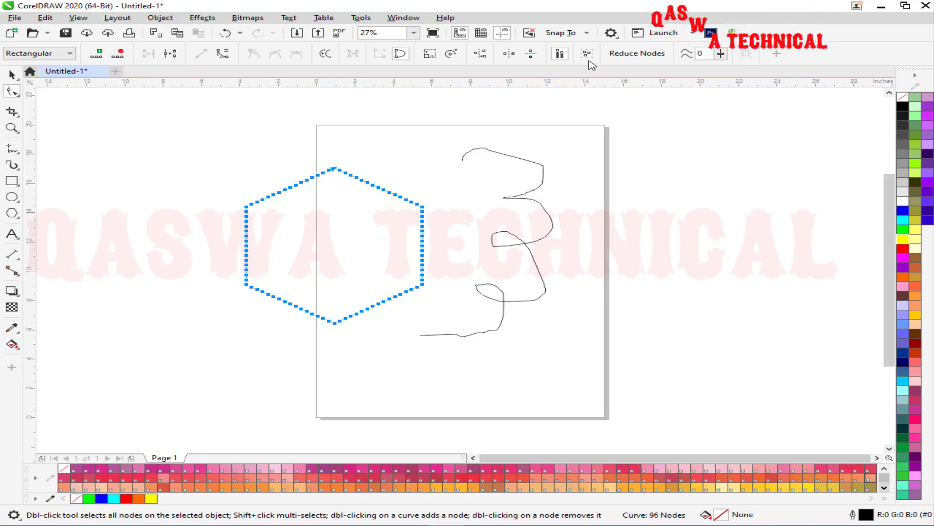
left_click(405, 123)
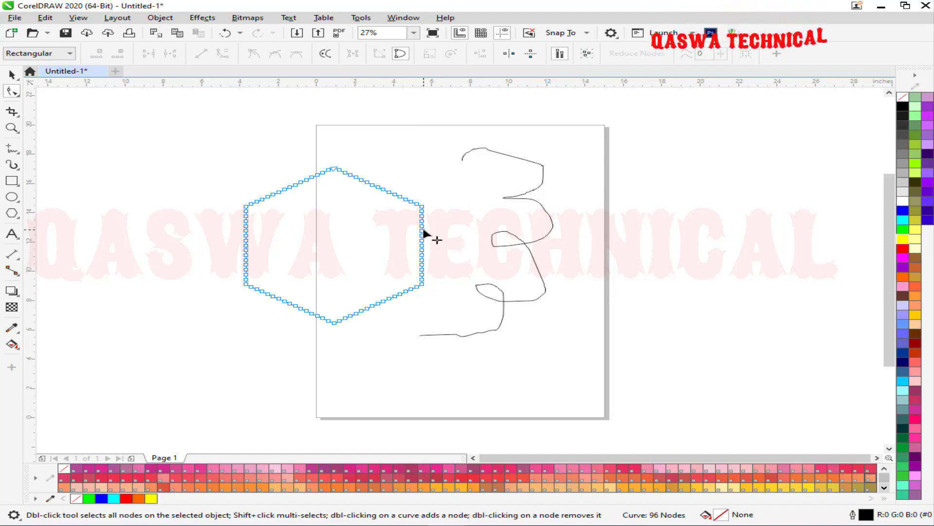
left_click(586, 54)
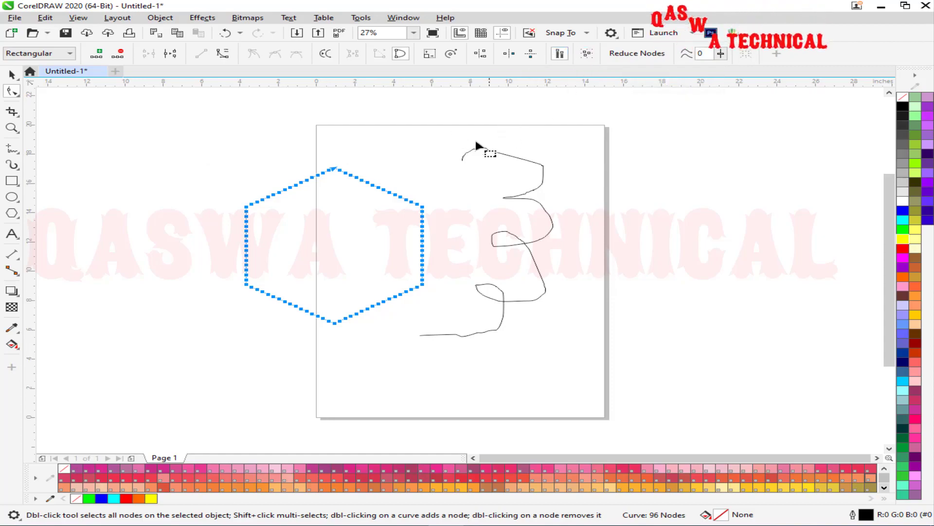
left_click(640, 121)
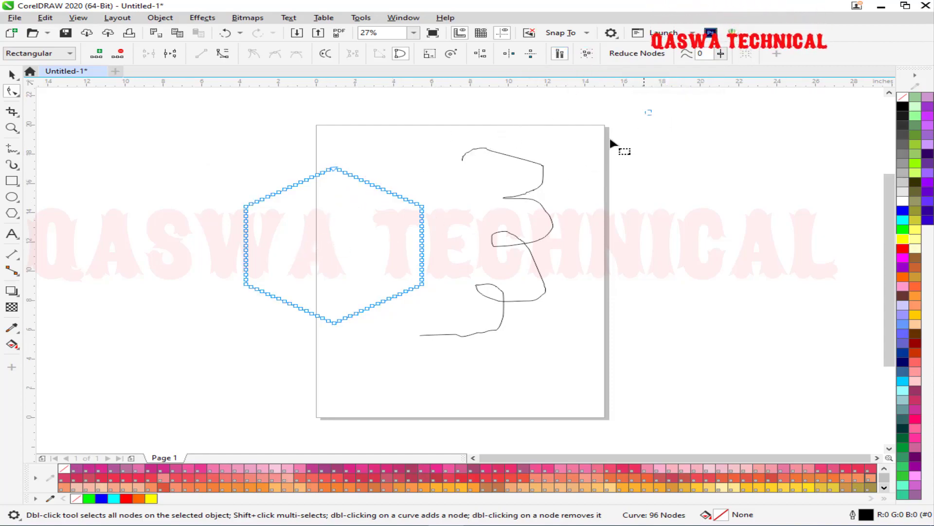
left_click_drag(253, 314, 174, 398)
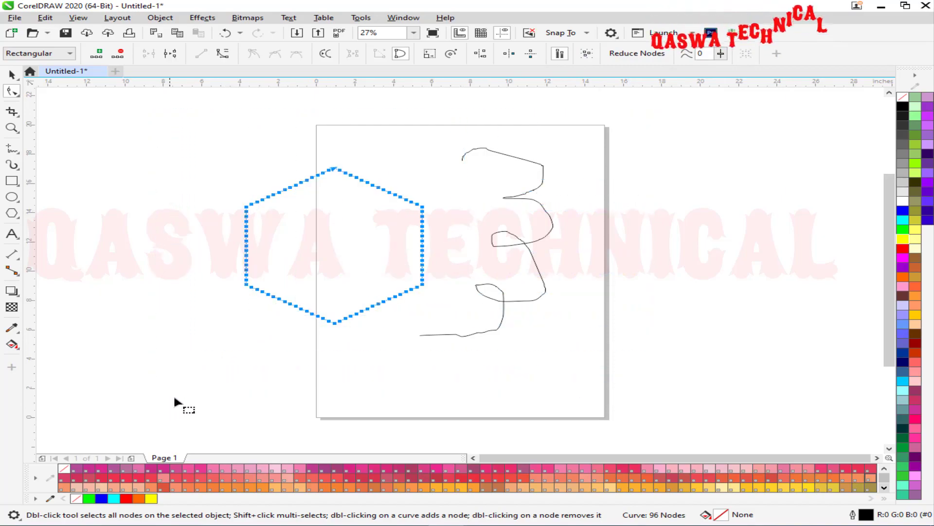
Reselect all the hexagon's nodes and apply Reduce Nodes, leaving only its six corners.
left_click(481, 152)
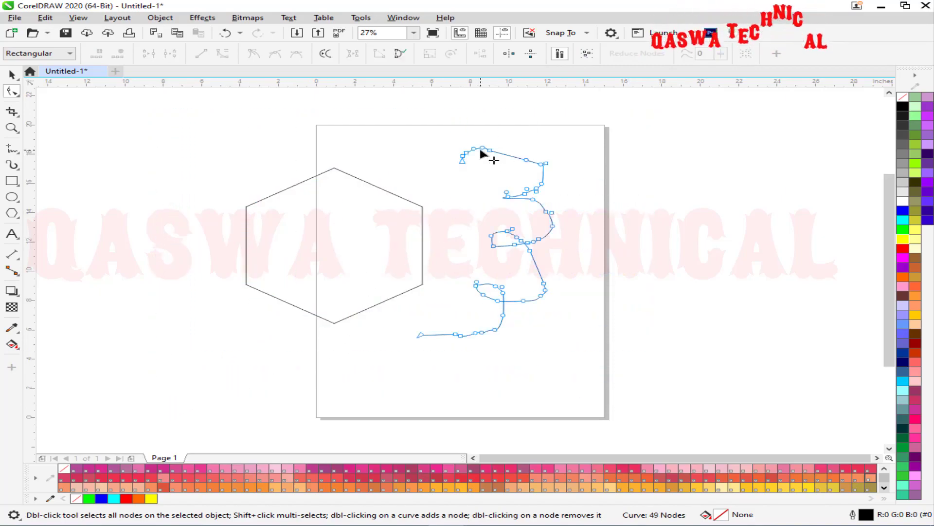
left_click(590, 56)
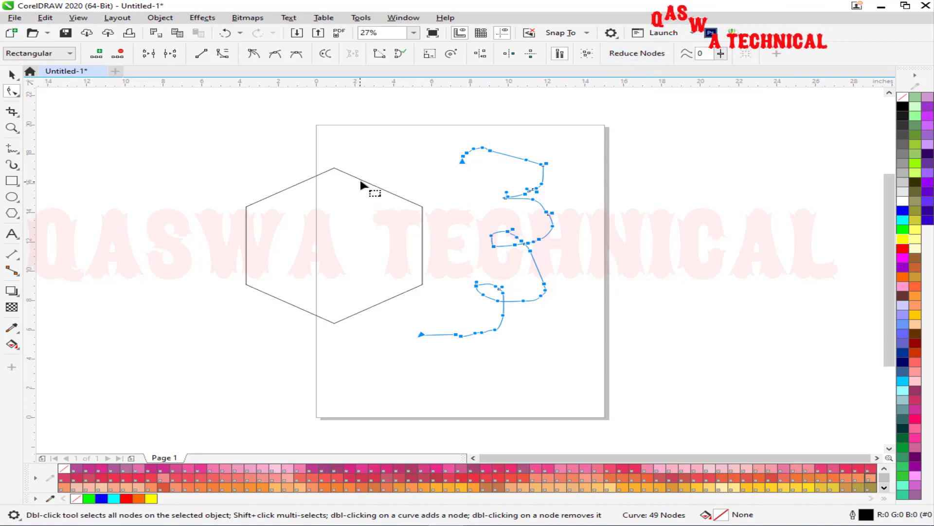
left_click(386, 191)
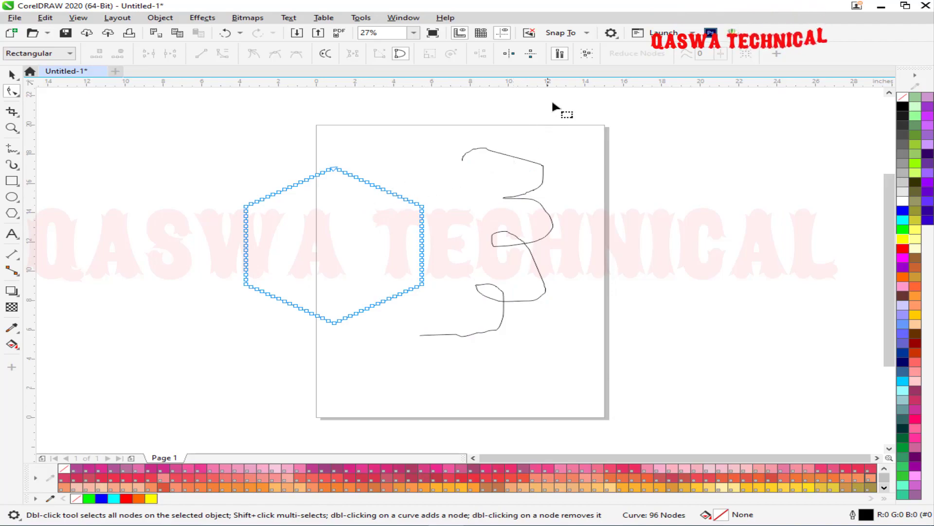
left_click(586, 54)
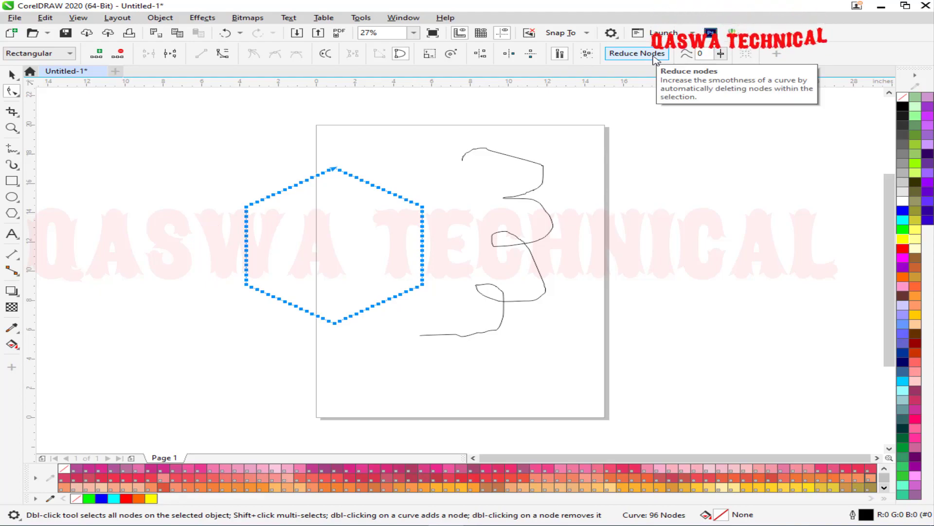
left_click(16, 292)
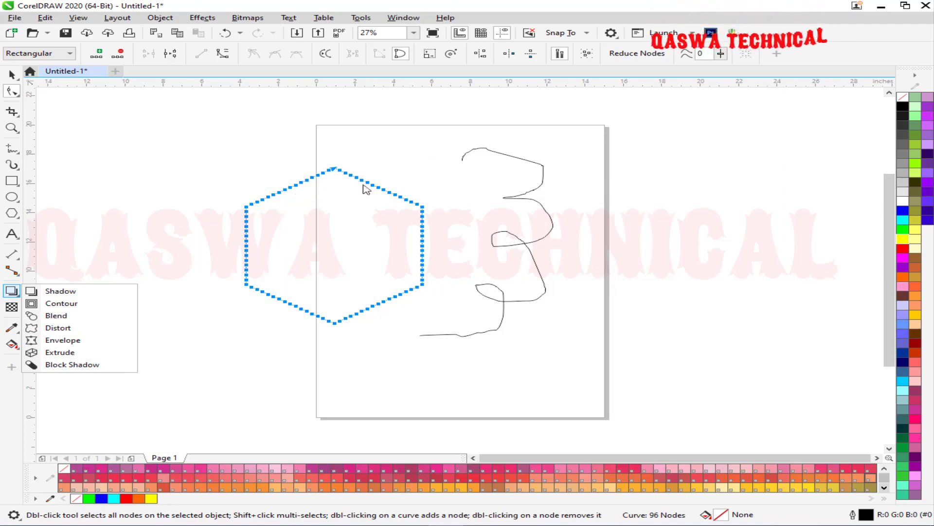
left_click(646, 54)
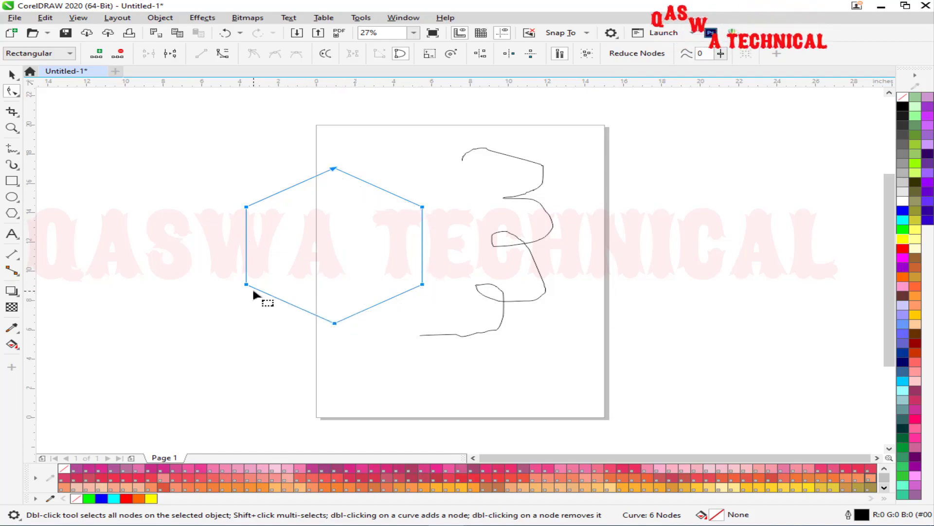
Delete the hexagon's upper-right corner node, then undo to bring the corner back.
left_click(453, 188)
left_click_drag(453, 187, 411, 224)
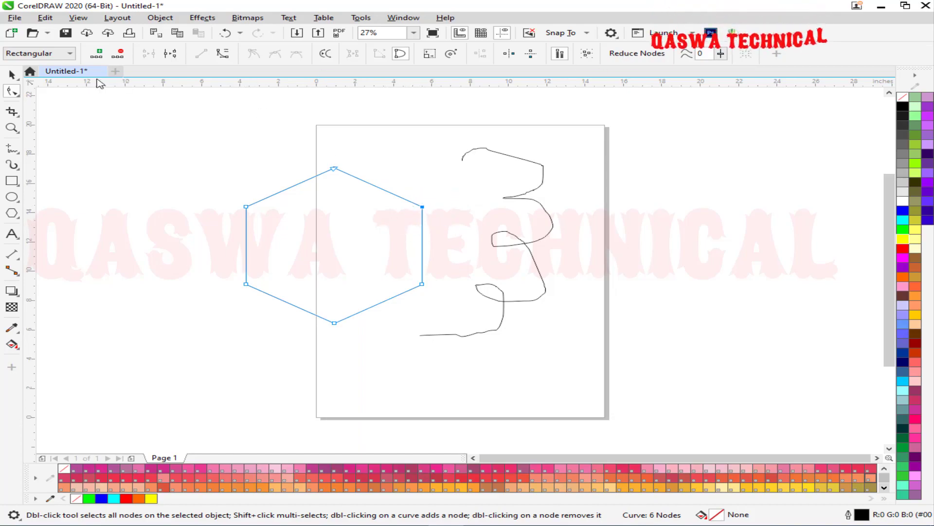
left_click(119, 54)
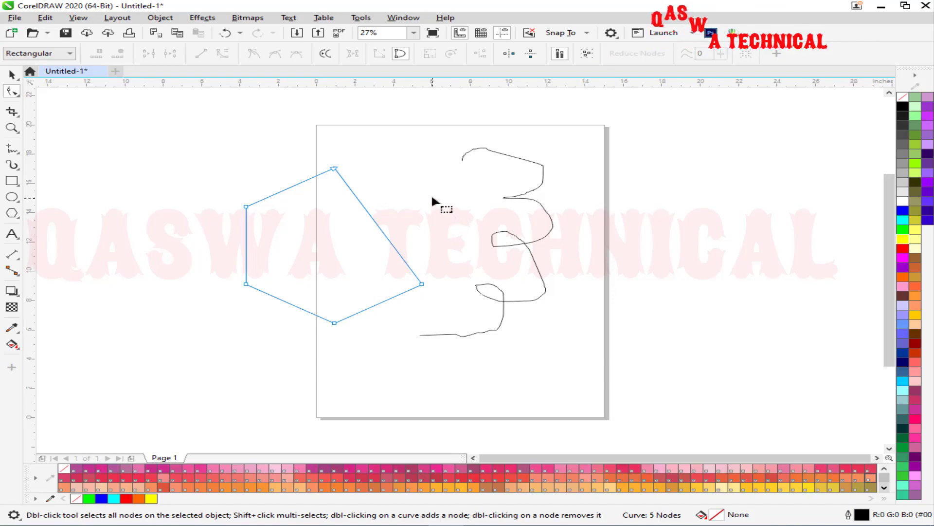
key("ctrl+z")
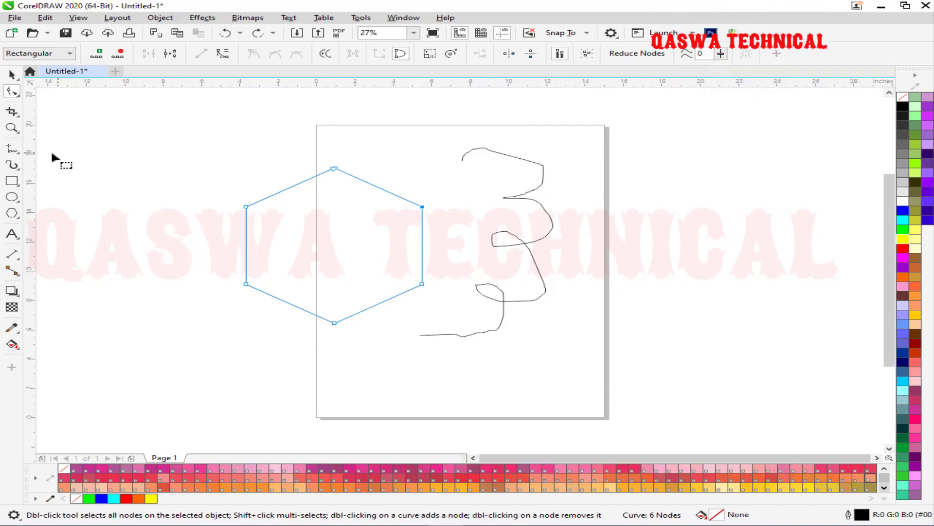
Draw a rough freehand wavy line with peaks and valleys right of the page.
left_click(15, 152)
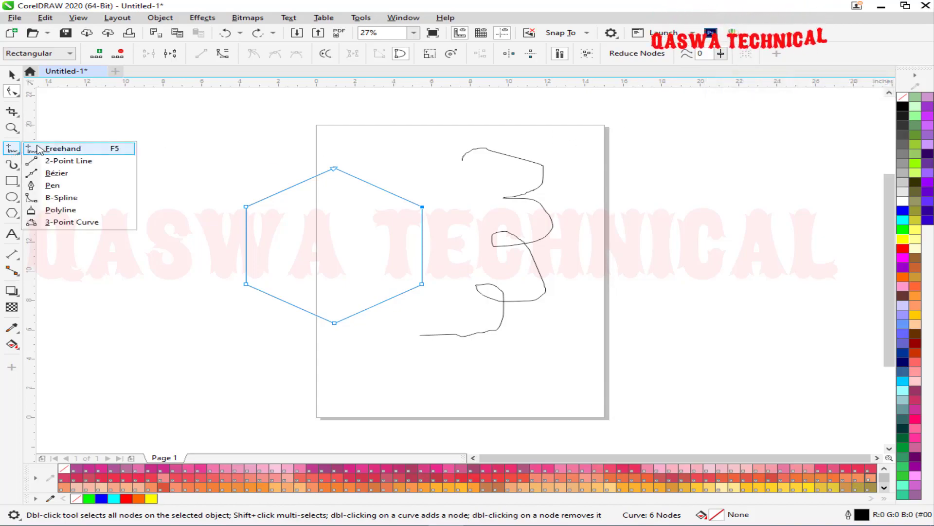
left_click(44, 148)
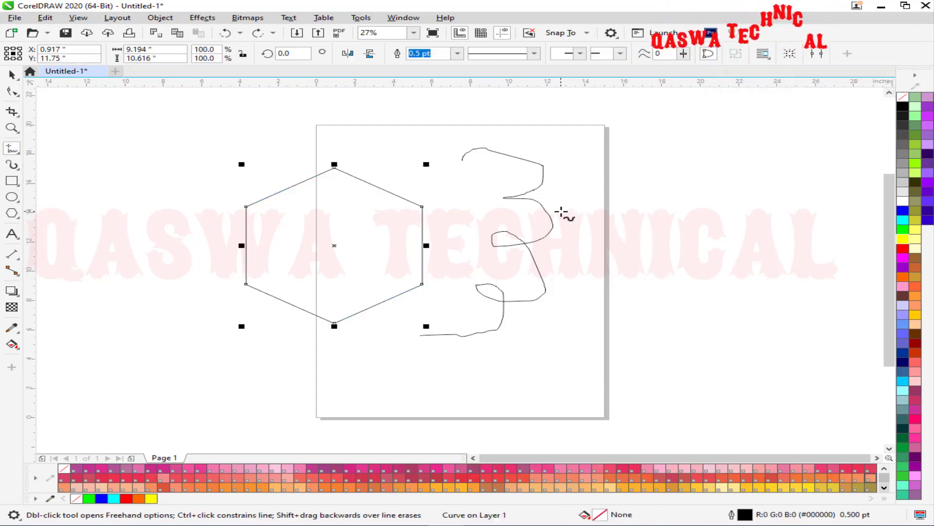
mouse_move(561, 210)
left_mouse_down()
mouse_move(568, 188)
mouse_move(604, 169)
left_mouse_up()
mouse_move(698, 194)
left_mouse_down()
mouse_move(748, 181)
mouse_move(779, 217)
mouse_move(800, 187)
mouse_move(817, 181)
mouse_move(861, 218)
left_mouse_up()
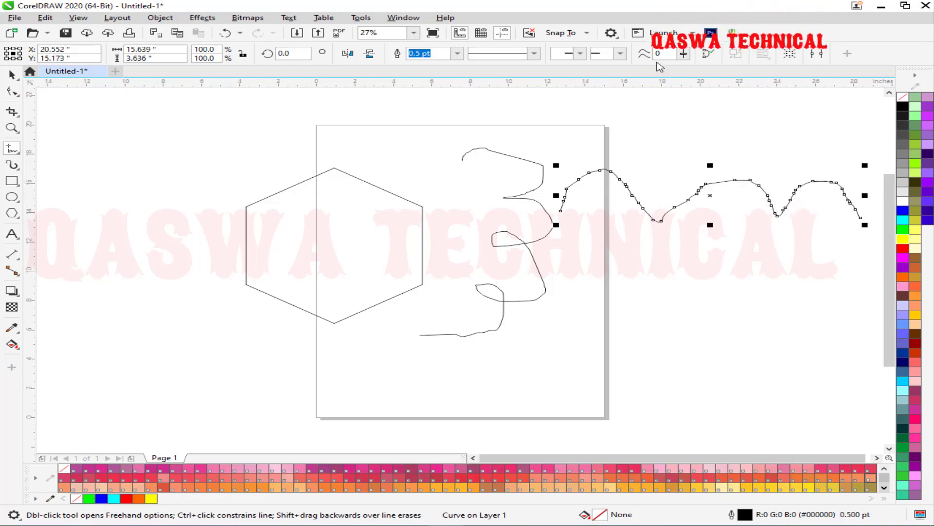
Set Curve Smoothing to 100 and draw a smooth wavy line below the first.
left_click(684, 53)
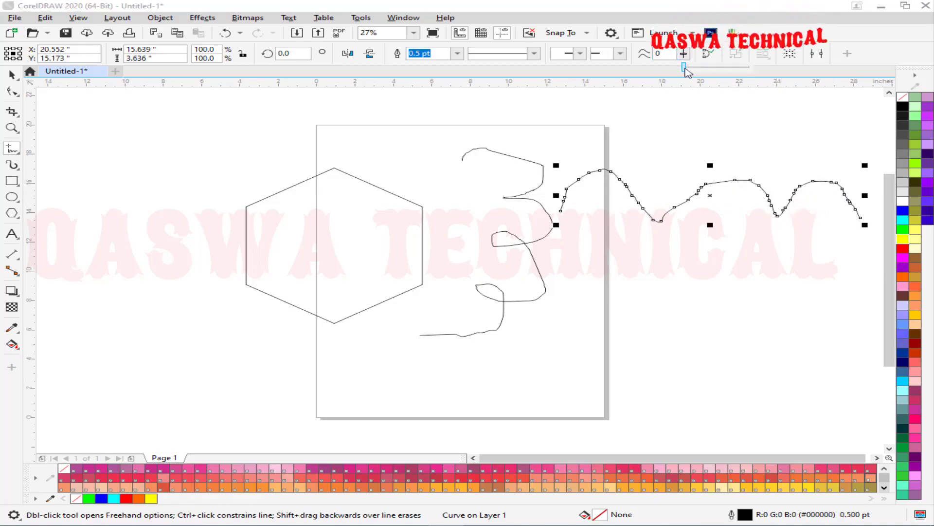
left_click(765, 74)
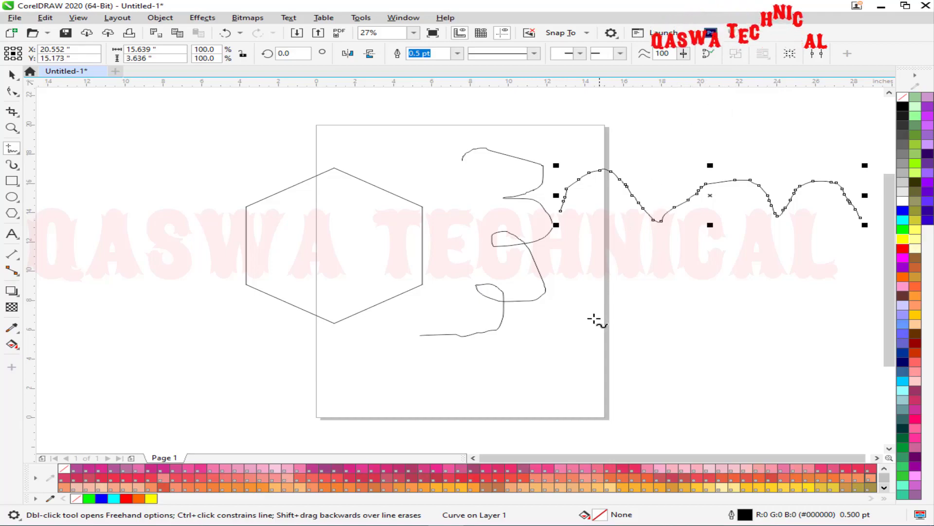
mouse_move(572, 304)
left_mouse_down()
mouse_move(595, 274)
mouse_move(616, 265)
mouse_move(633, 268)
mouse_move(660, 300)
mouse_move(722, 264)
mouse_move(776, 292)
mouse_move(829, 258)
mouse_move(870, 290)
left_mouse_up()
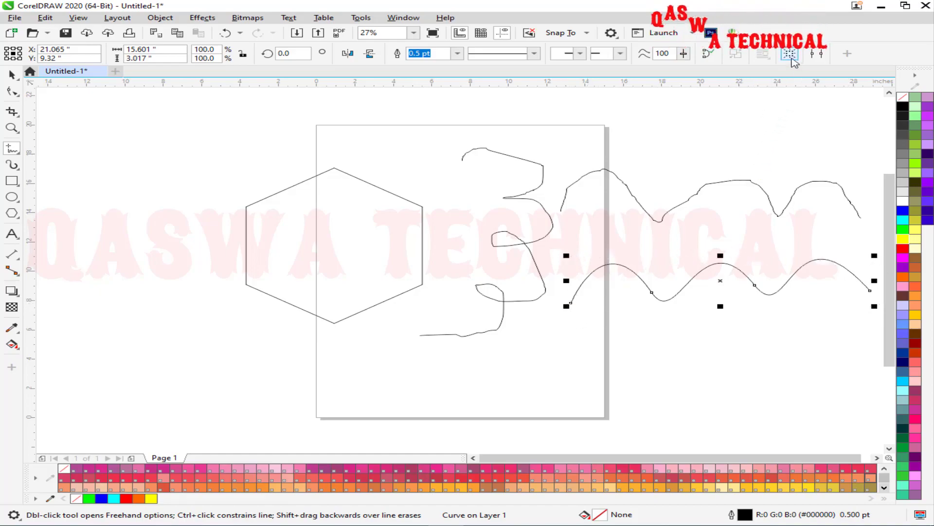
key("Escape")
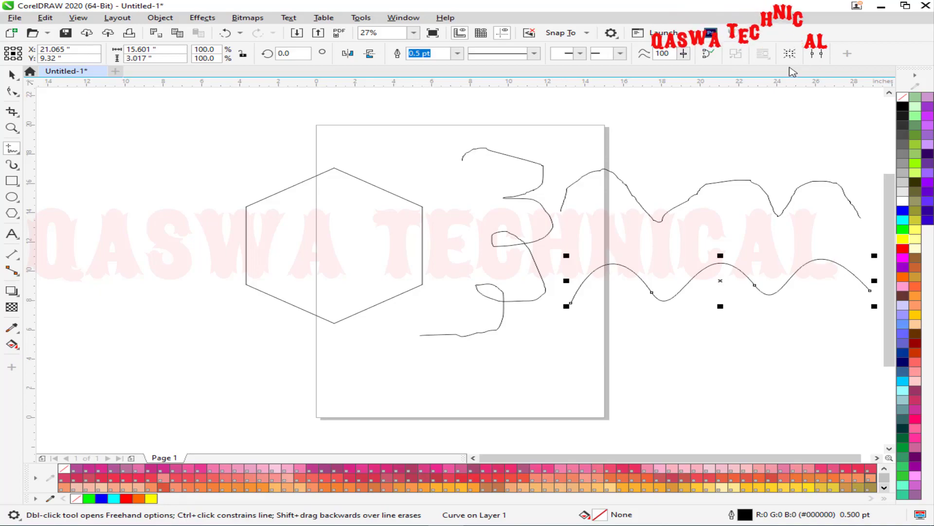
Stretch the smooth wave taller and wider to the left using its side handles.
mouse_move(720, 308)
left_mouse_down()
mouse_move(720, 359)
mouse_move(721, 321)
left_mouse_up()
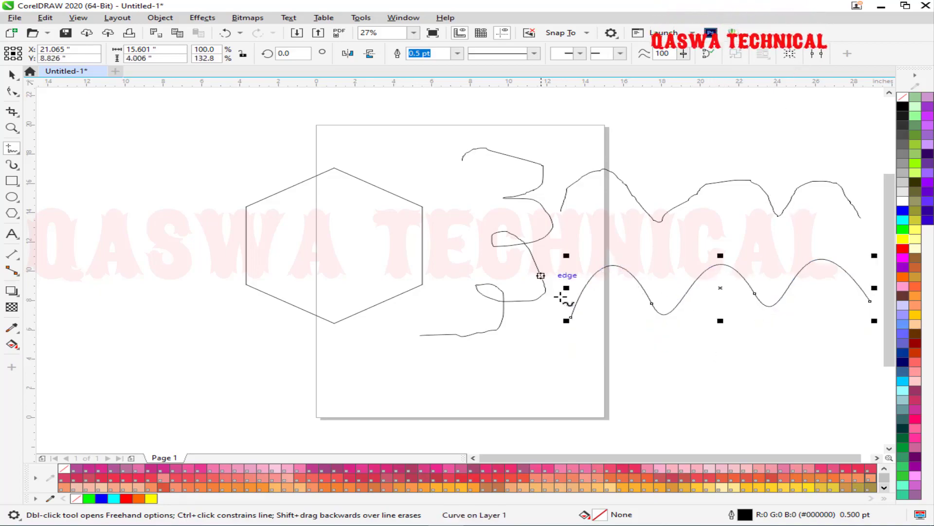
left_click_drag(566, 288, 497, 288)
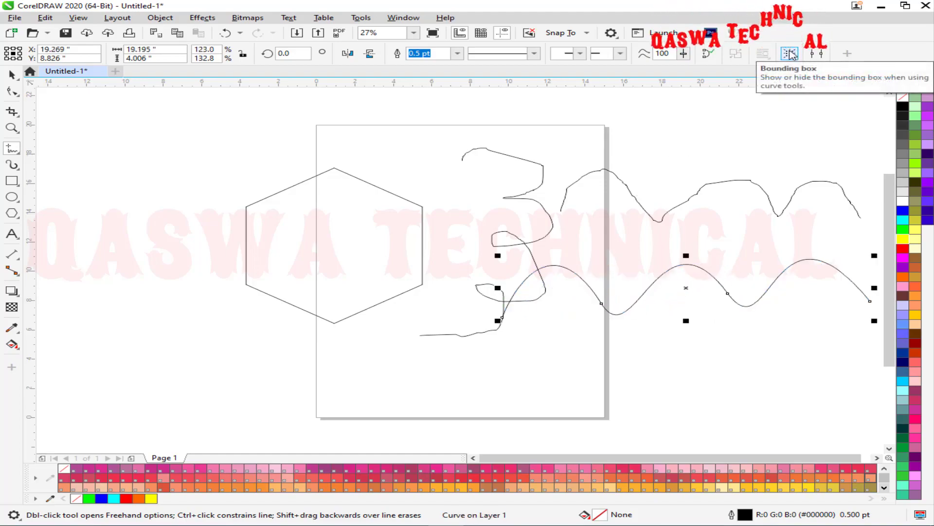
left_click(13, 93)
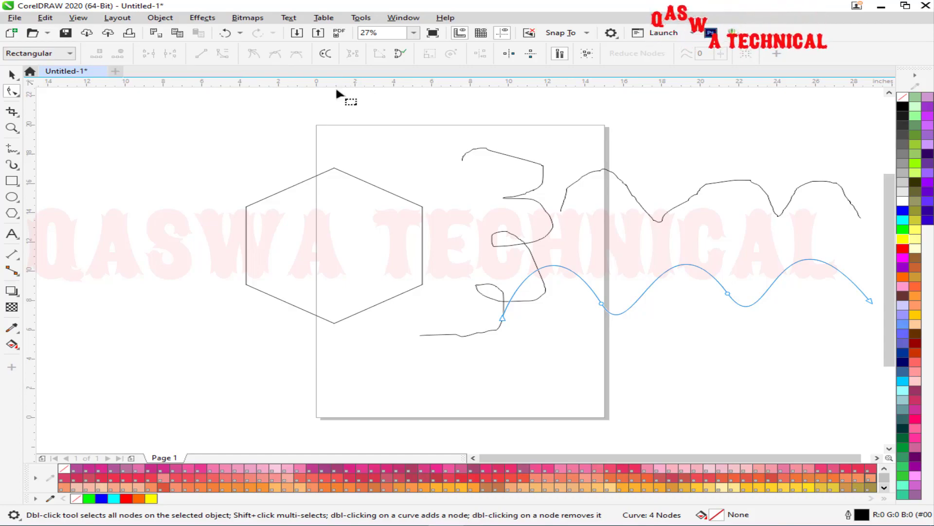
Select every shape on the canvas and delete them, leaving page 1 empty.
left_click(12, 76)
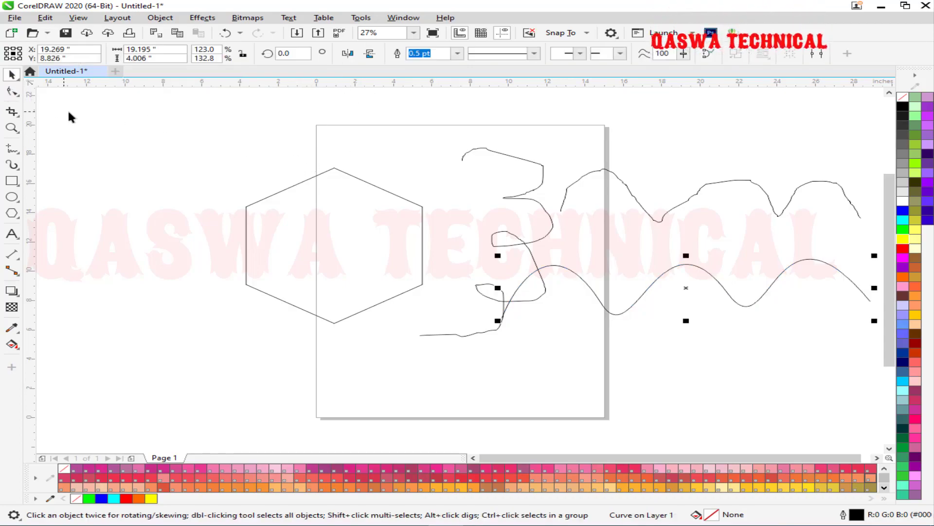
left_click_drag(287, 194, 901, 379)
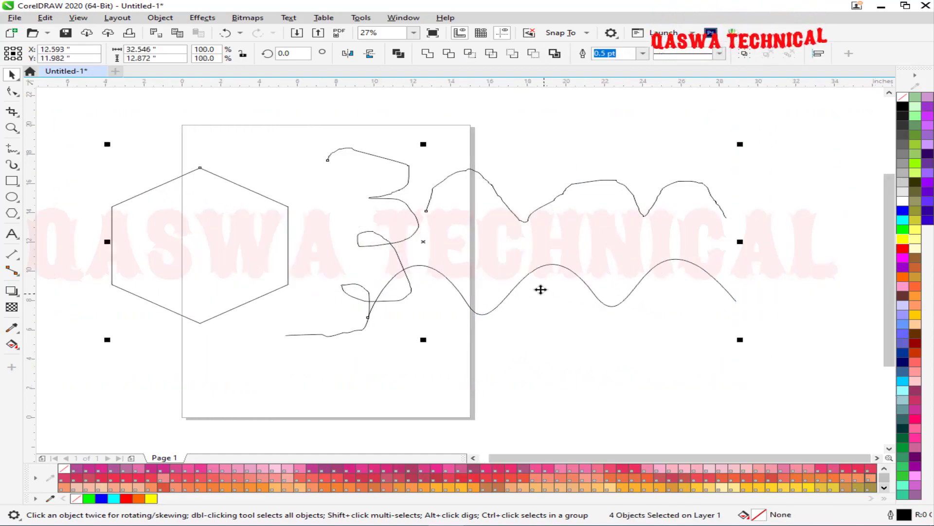
key("Delete")
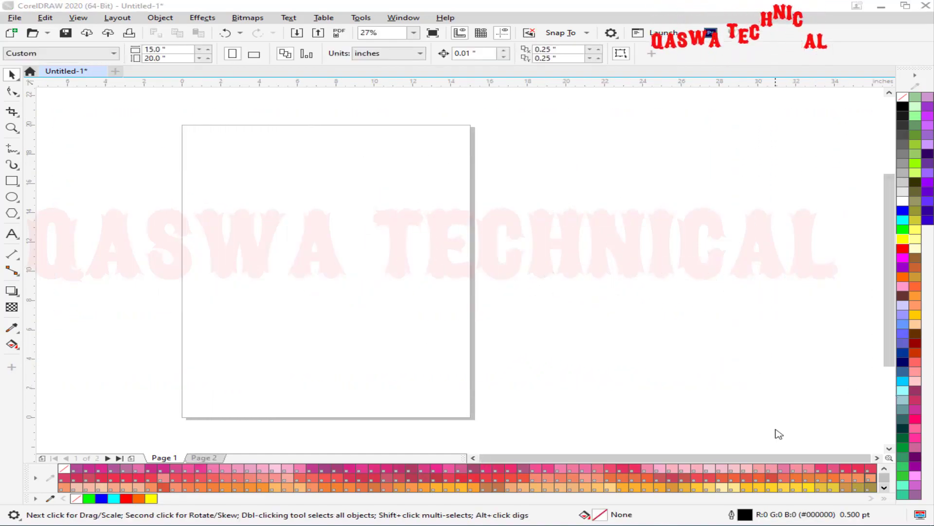
Place an artistic text insertion point near the top of the page.
left_click(18, 238)
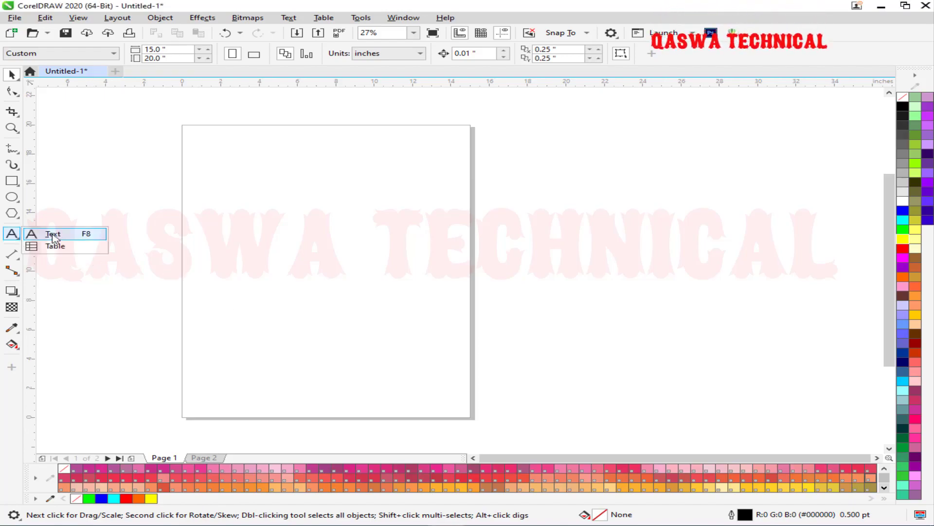
left_click(53, 235)
left_click(241, 194)
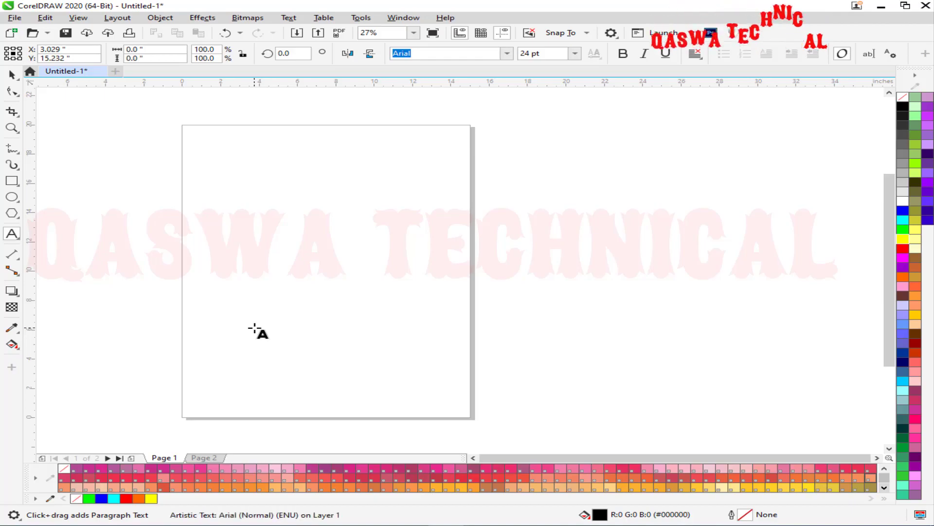
Type 'THIS IS CORELDRAW' over two lines of a person's name, then enlarge it to 69.886 pt.
type("THIS")
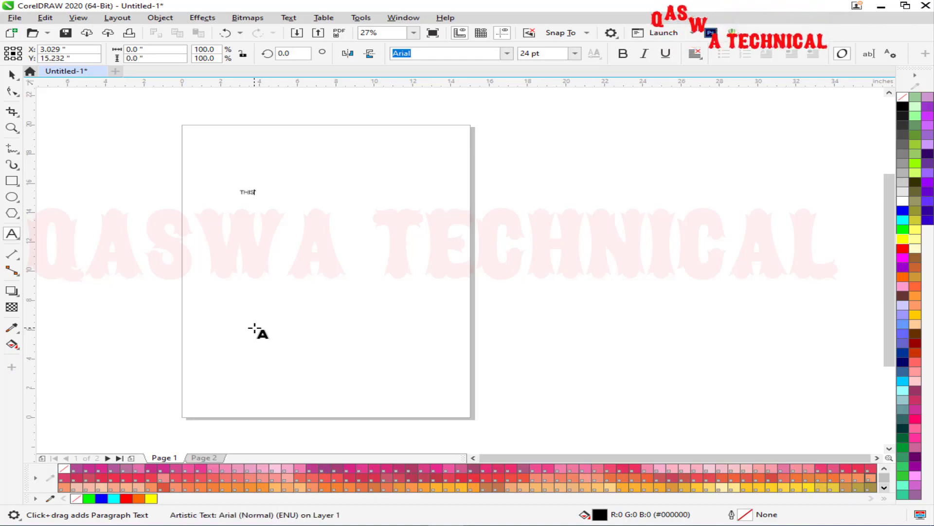
type(" IS CORE")
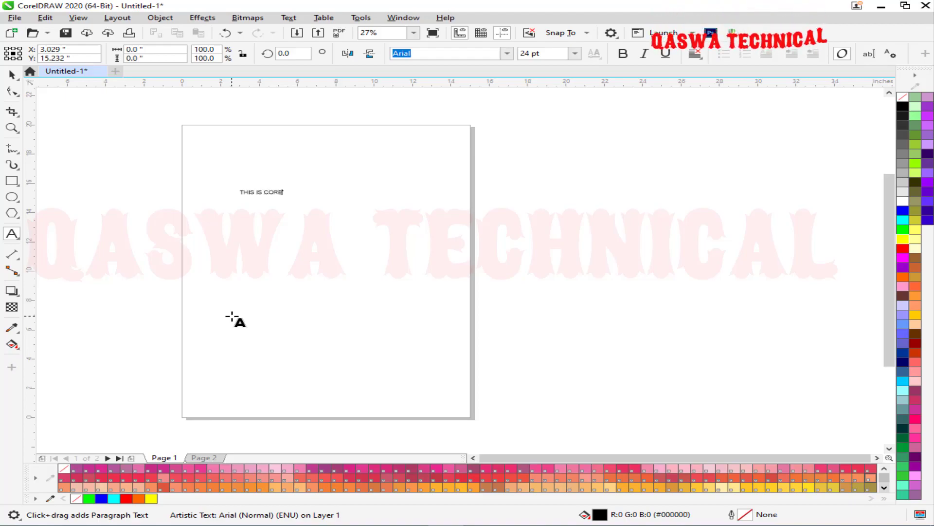
type("LDRAW ")
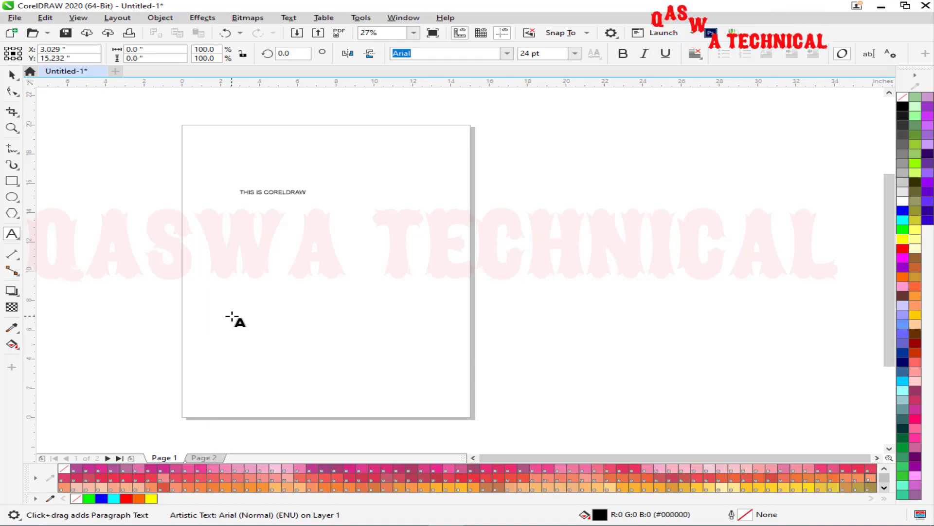
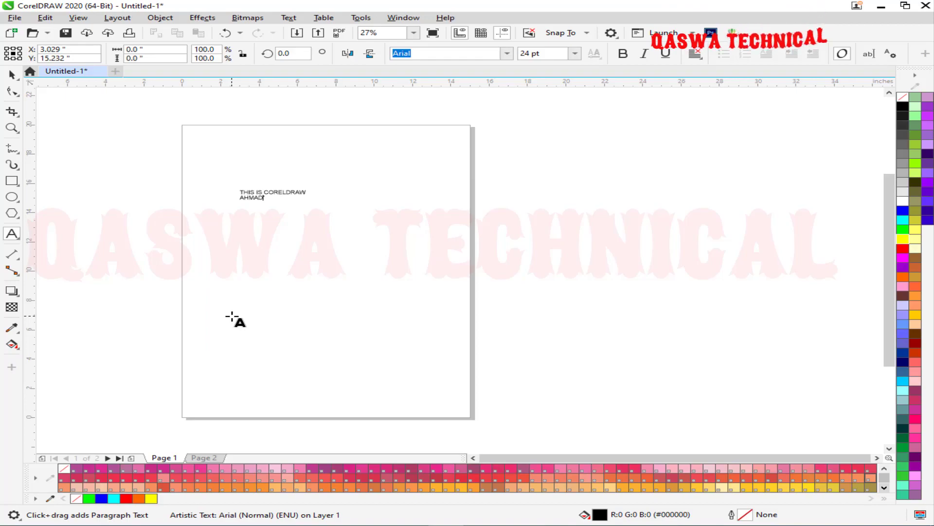
key("Return")
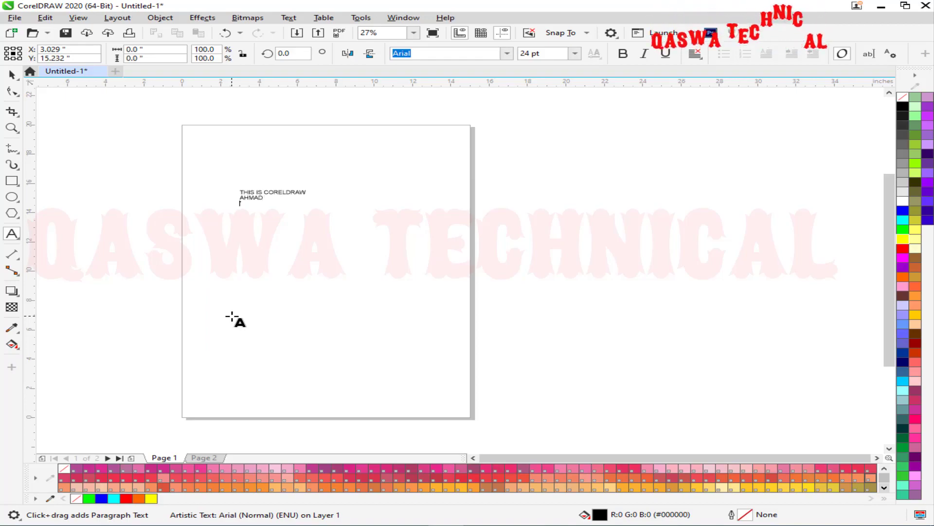
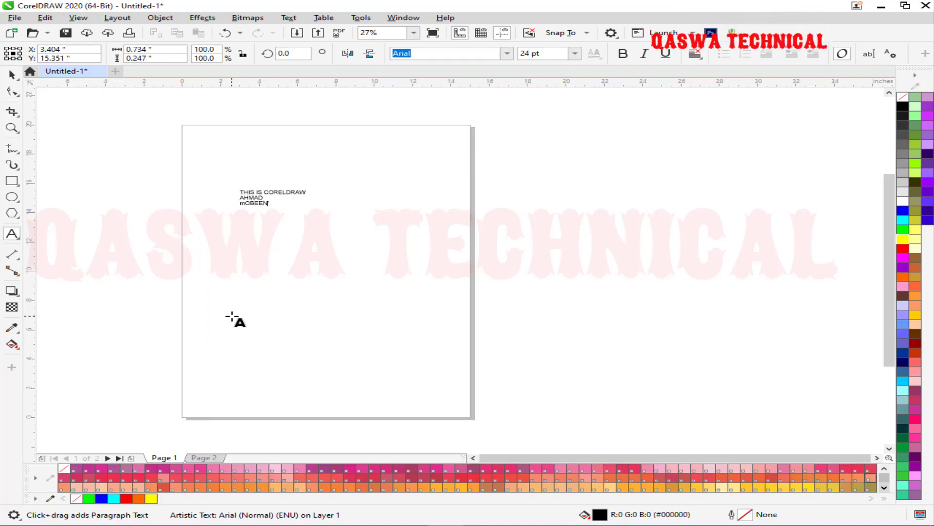
key("Escape")
left_click_drag(311, 208, 440, 350)
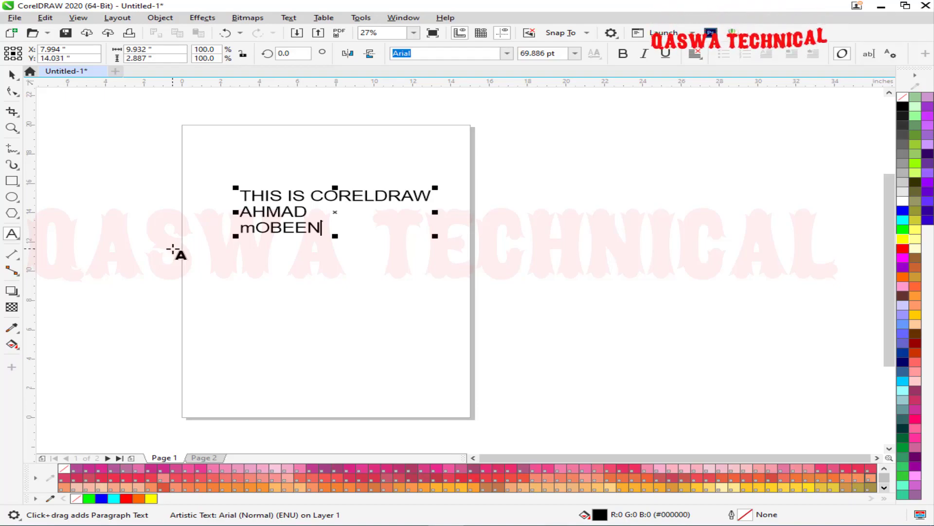
Type 'H2O C02' lower on the page and scale it up to 143.427 pt.
left_click(224, 300)
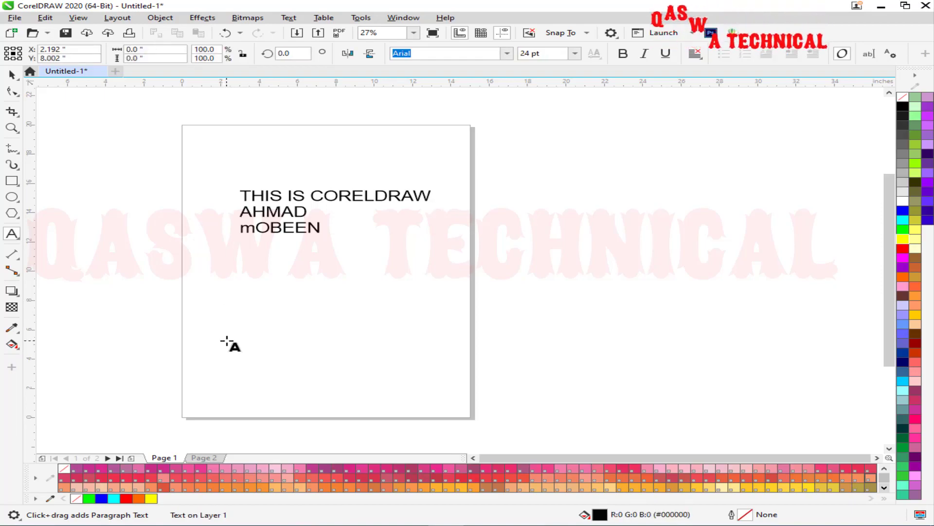
type("H2O")
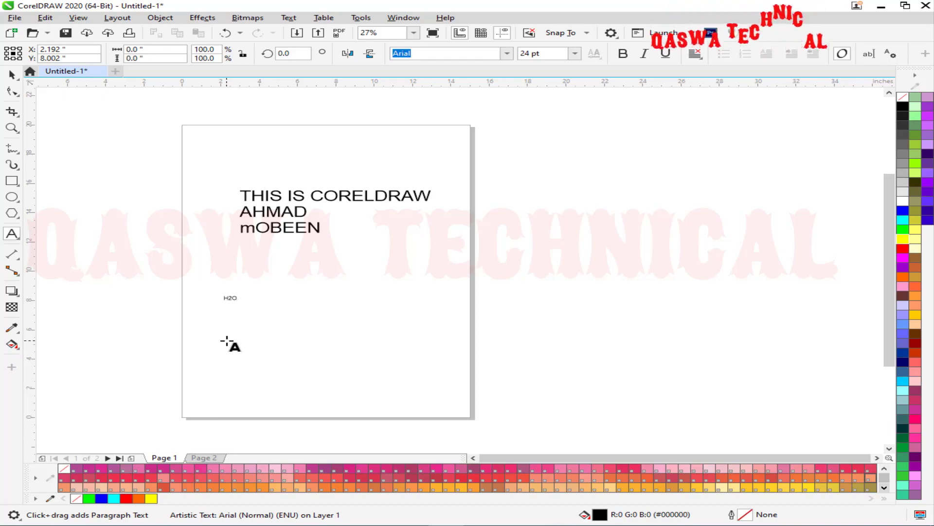
type("CO2")
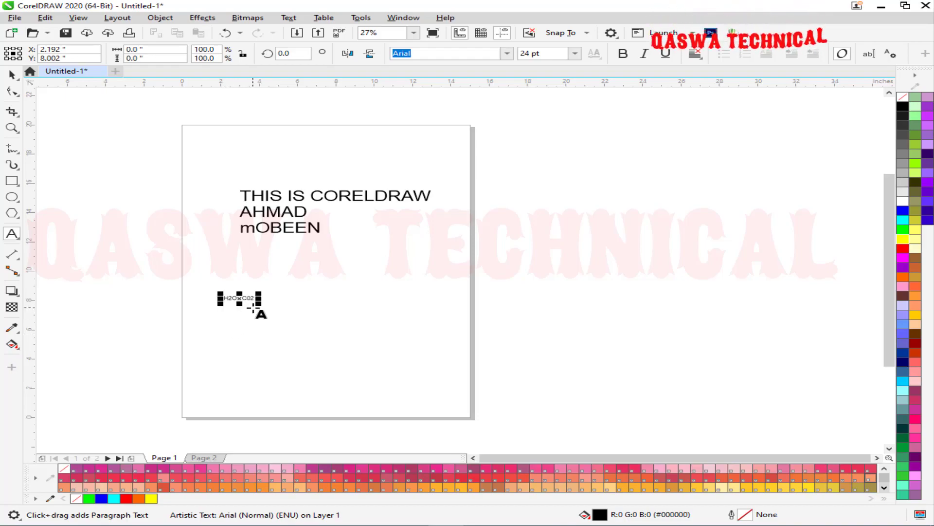
left_click_drag(260, 303, 407, 363)
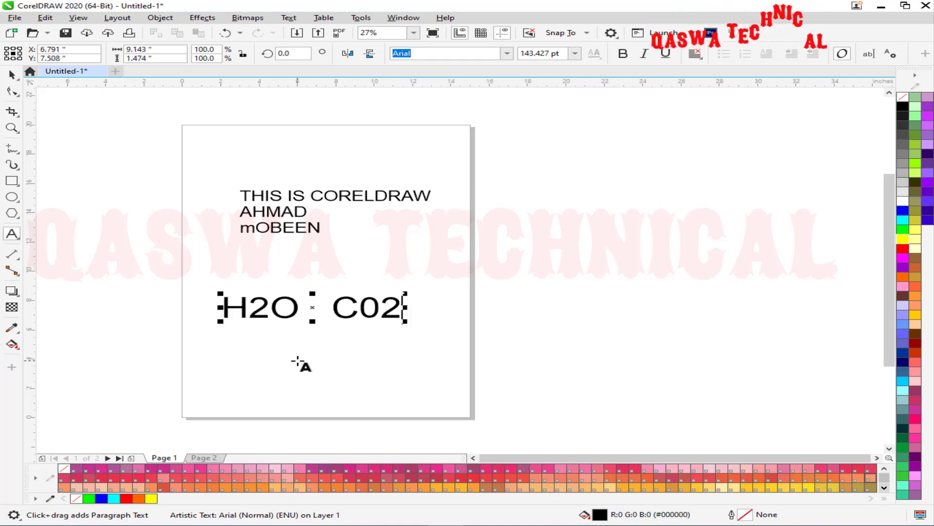
key("ctrl+k")
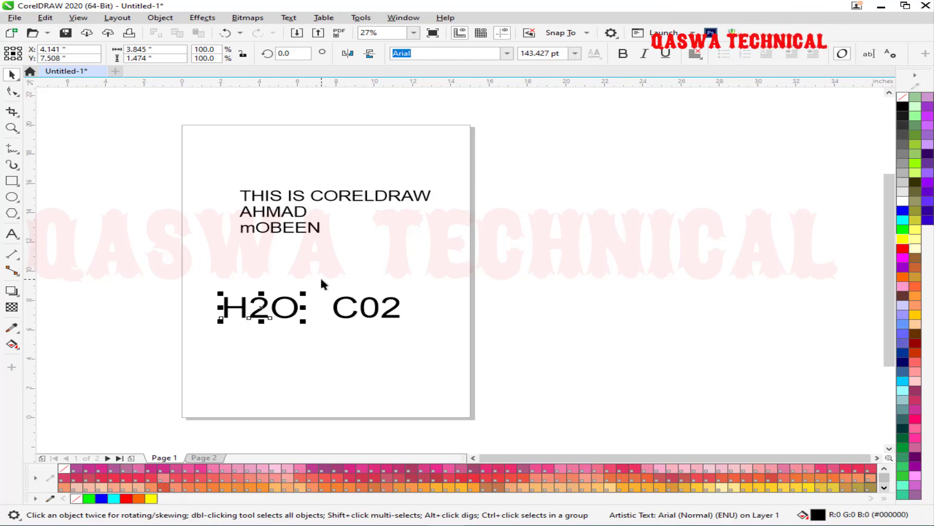
With the Shape tool, increase the three-line text's line spacing, then drag its letter spacing back to normal.
left_click(283, 194)
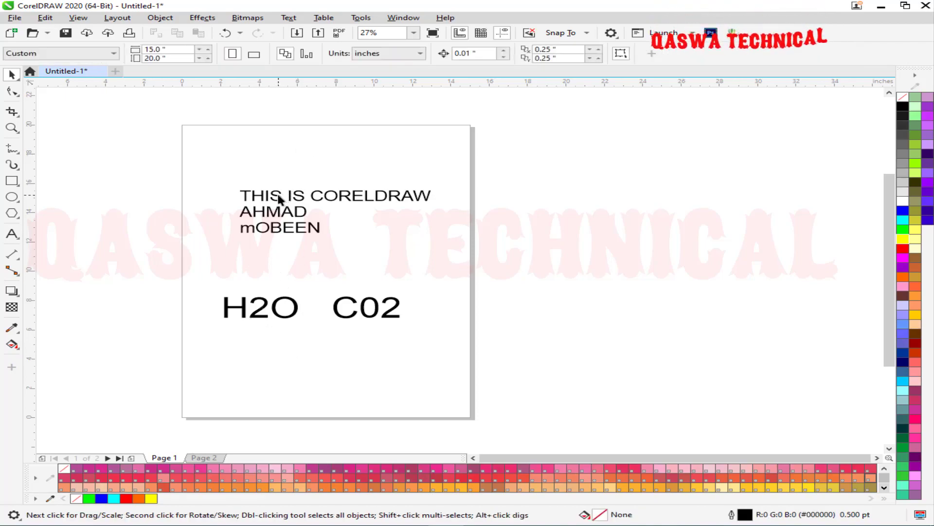
left_click(278, 198)
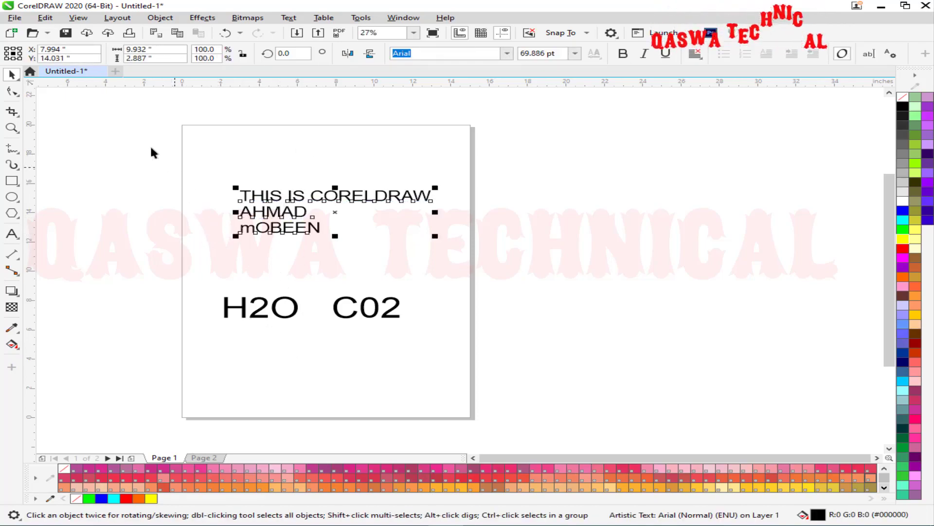
left_click(11, 92)
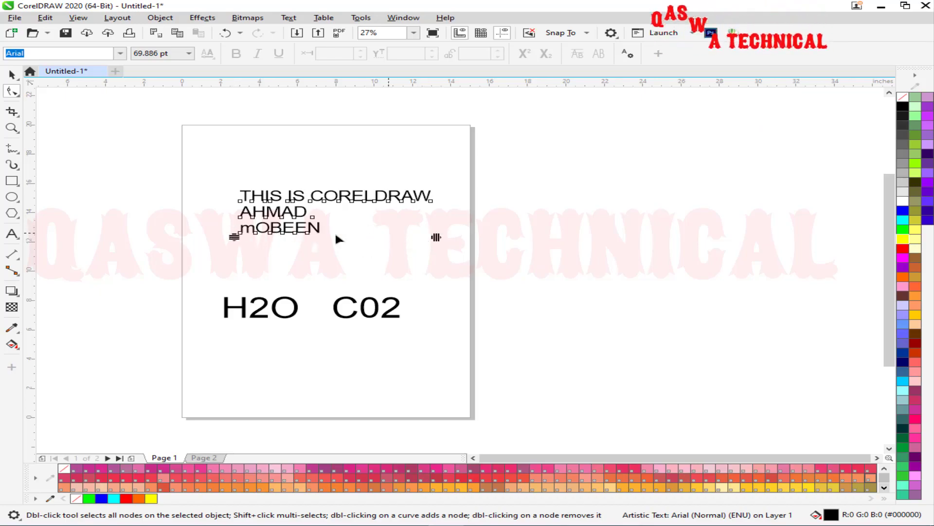
mouse_move(233, 236)
left_mouse_down()
mouse_move(236, 274)
mouse_move(241, 208)
mouse_move(232, 259)
mouse_move(233, 250)
left_mouse_up()
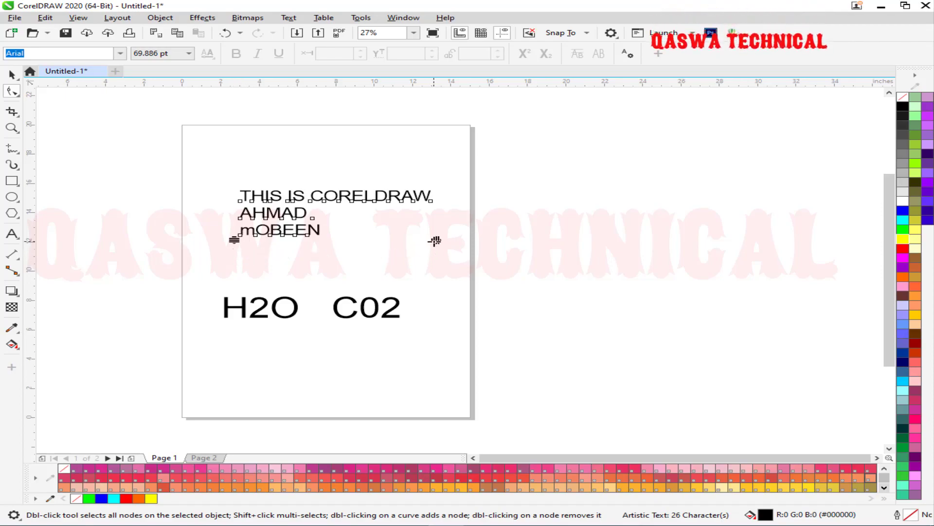
left_click_drag(438, 239, 291, 241)
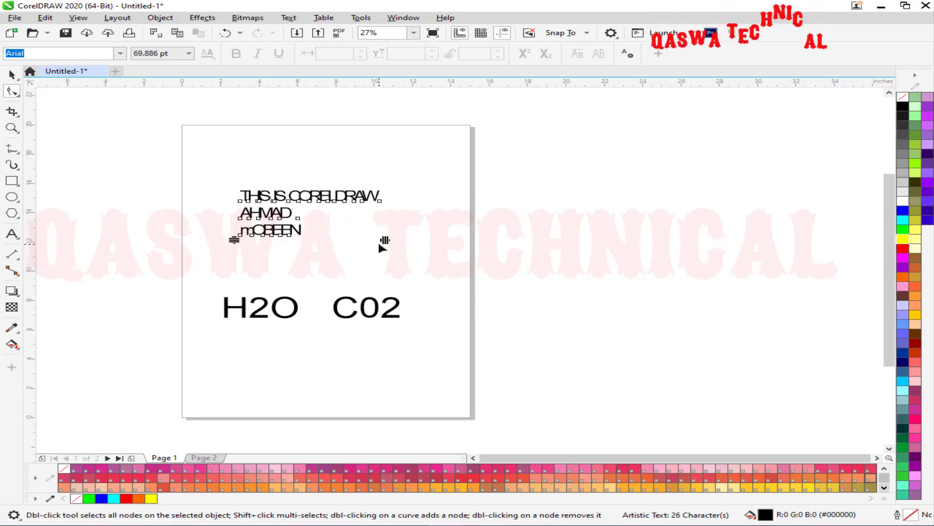
left_click_drag(385, 241, 466, 240)
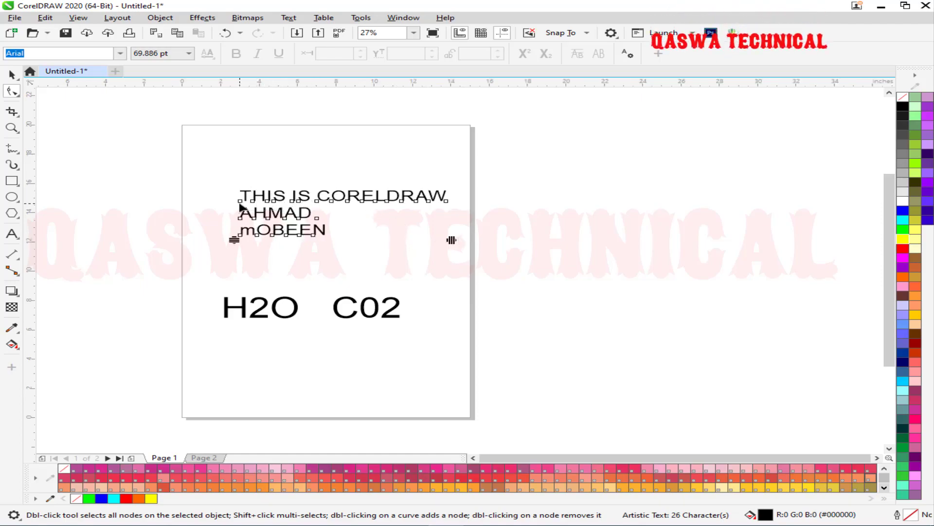
Raise the I and S of IS above the first line and drop CORELDRAW's E down a line.
left_click(293, 201)
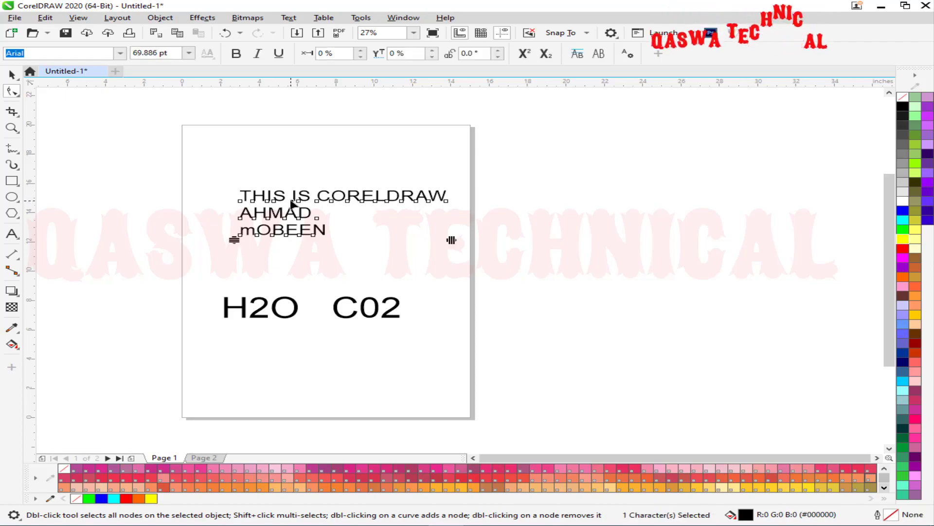
left_click_drag(291, 180, 292, 175)
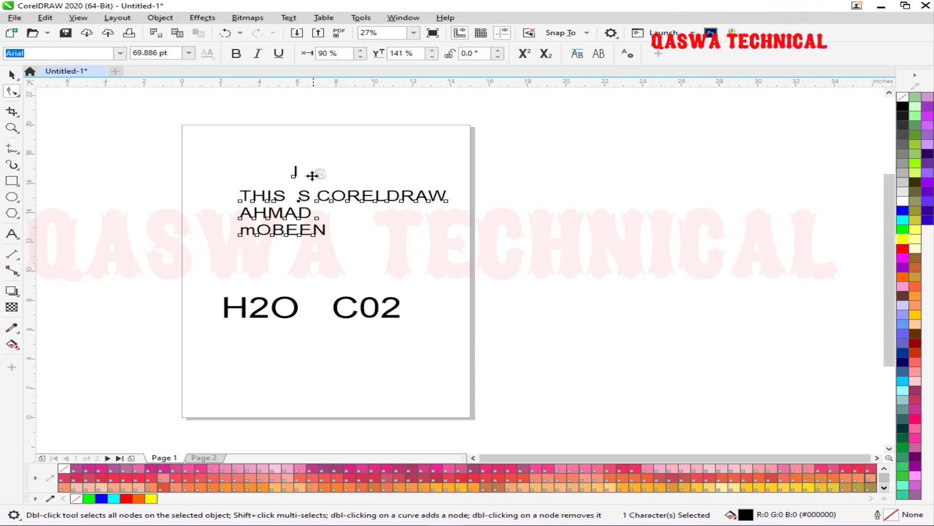
left_click_drag(310, 171, 298, 177)
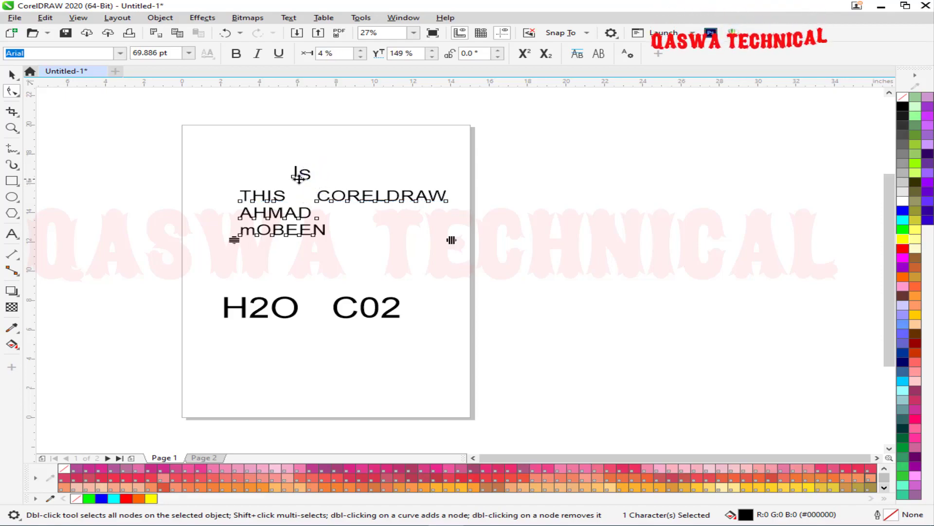
left_click(361, 200)
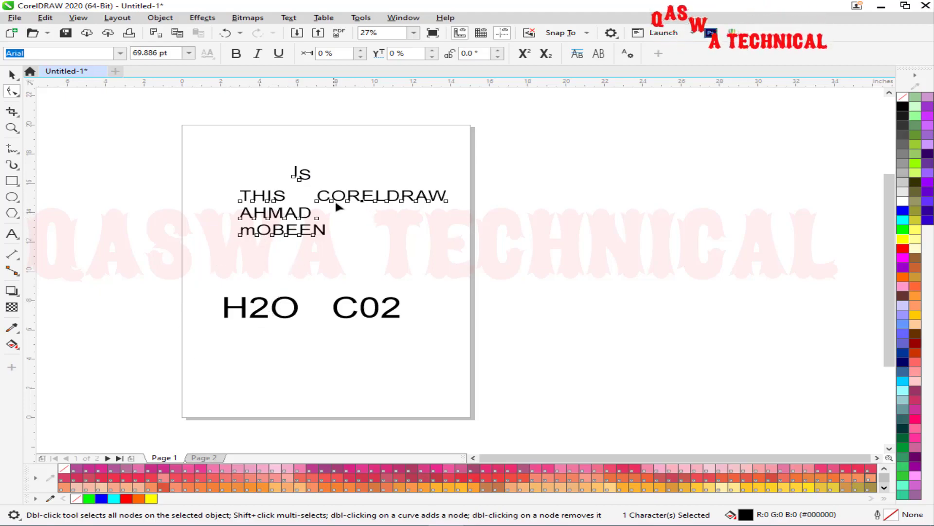
left_click_drag(361, 201, 360, 215)
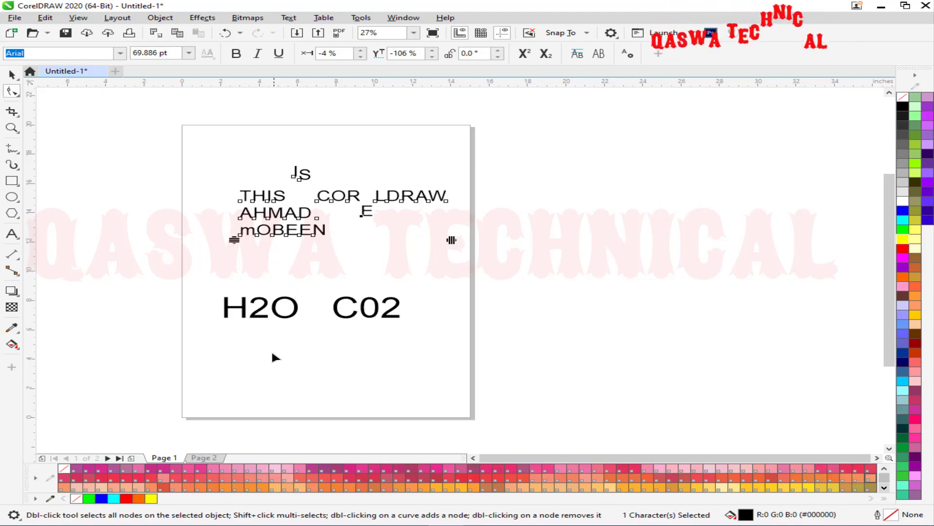
Select the H2O text object and switch to the Shape tool to edit its characters.
left_click(236, 314)
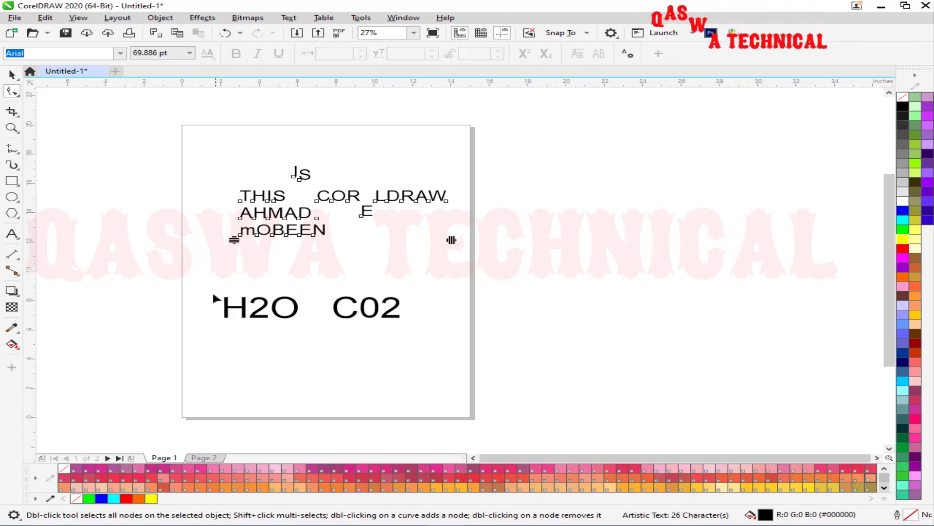
left_click_drag(210, 294, 307, 337)
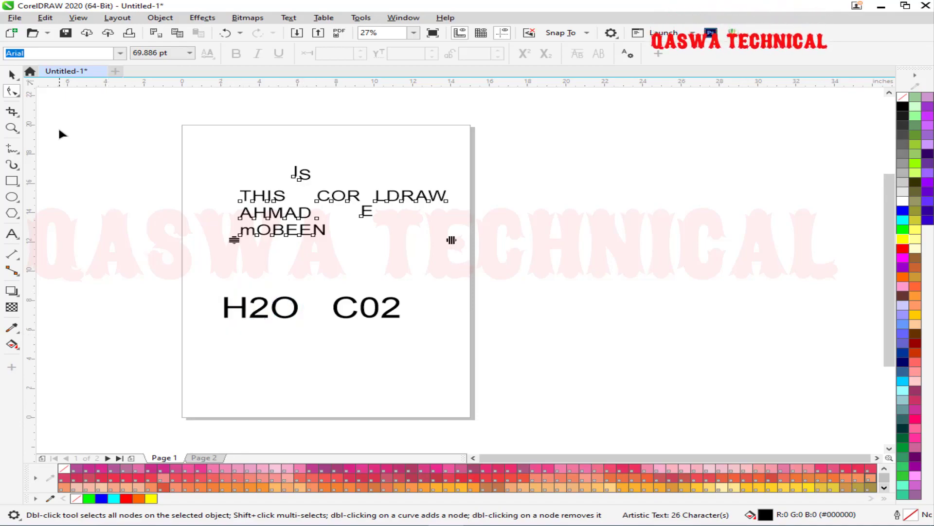
left_click(12, 74)
left_click_drag(182, 263, 306, 344)
left_click(11, 92)
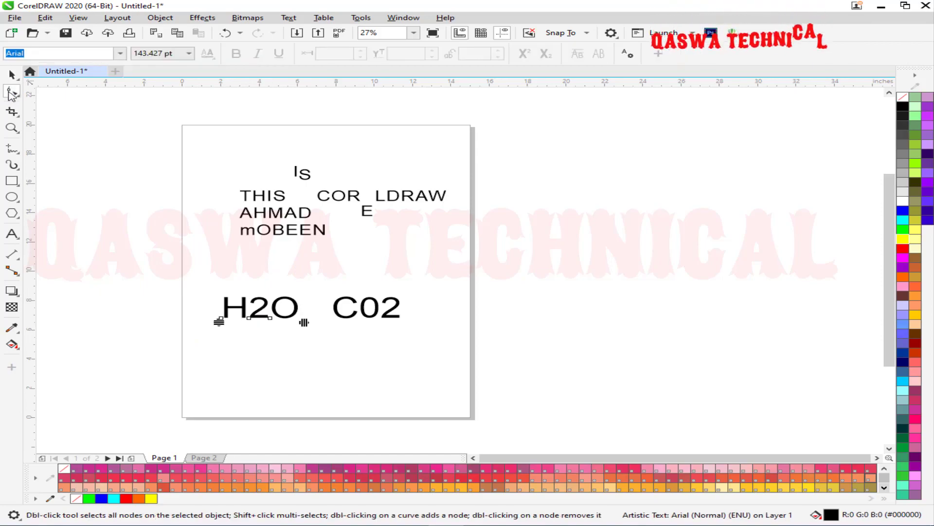
Apply Superscript to the 2 of H2O and Subscript to the 0 of C02.
left_click(248, 318)
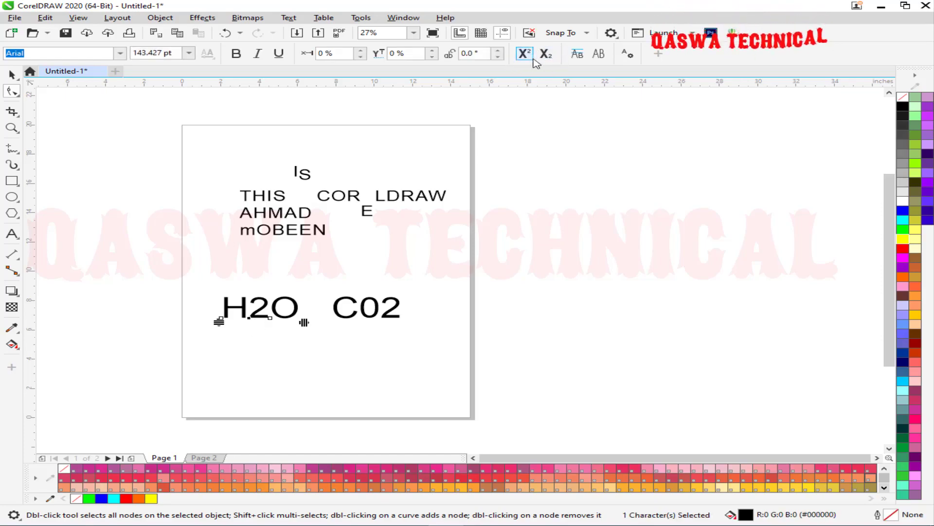
left_click(529, 57)
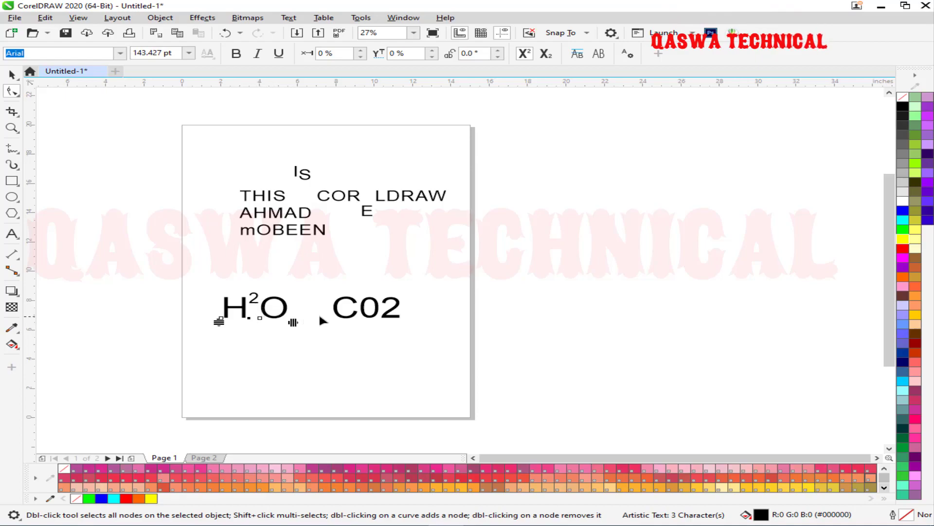
left_click(373, 320)
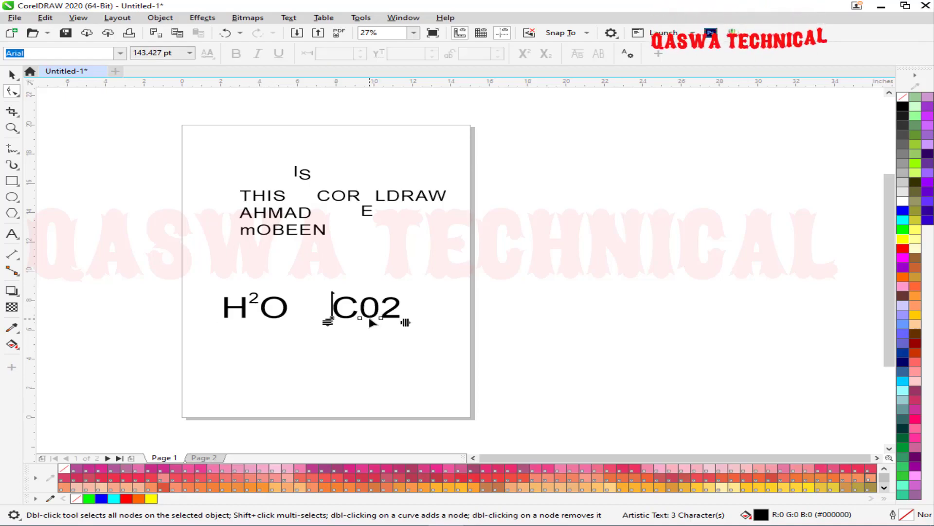
left_click(358, 317)
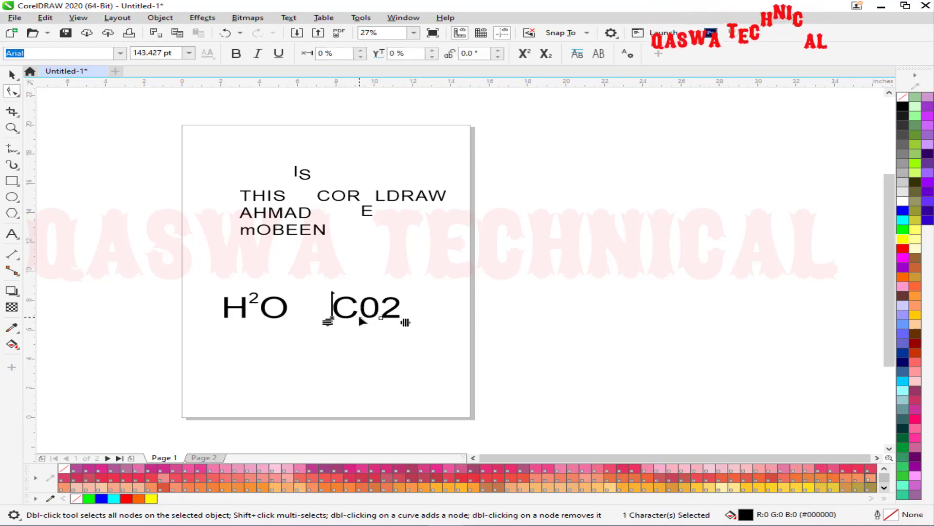
left_click(545, 54)
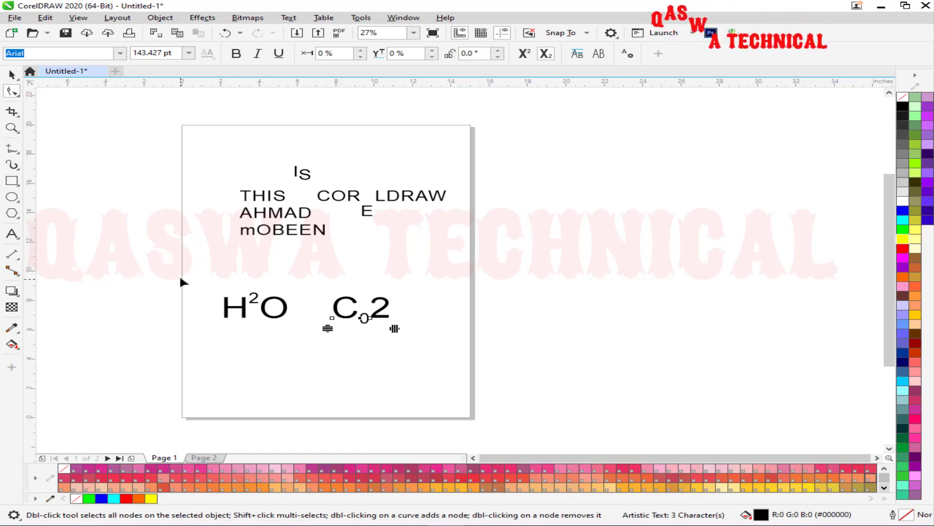
On page 2, drag the photo's corner nodes to lower the top-right corner and slant the left edge.
left_click(210, 459)
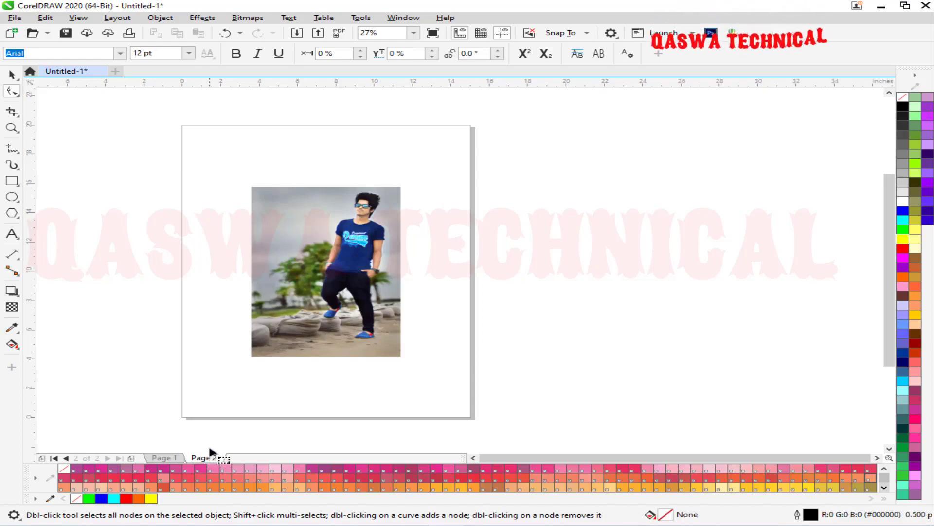
left_click(296, 225)
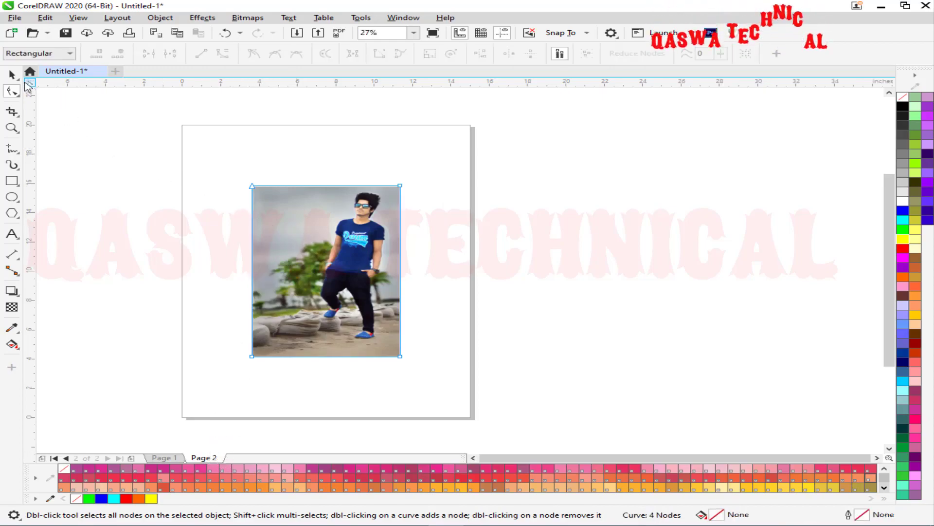
left_click_drag(195, 164, 442, 200)
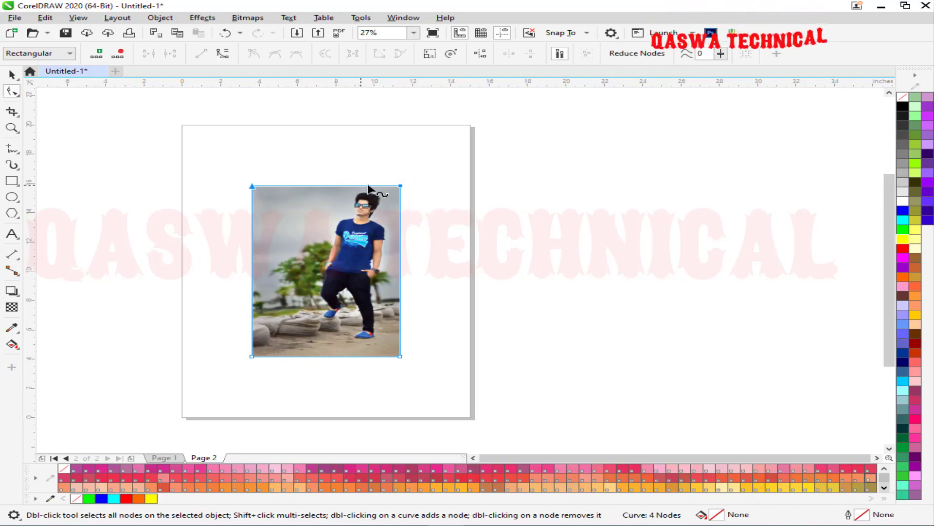
left_click_drag(400, 188, 400, 191)
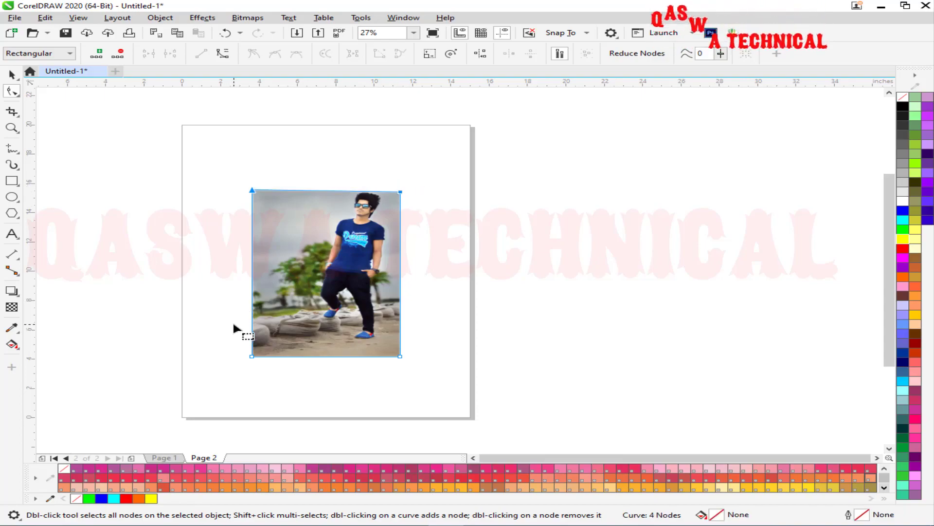
mouse_move(390, 362)
left_mouse_down()
mouse_move(437, 365)
mouse_move(399, 336)
mouse_move(401, 357)
left_mouse_up()
left_click_drag(252, 356, 252, 331)
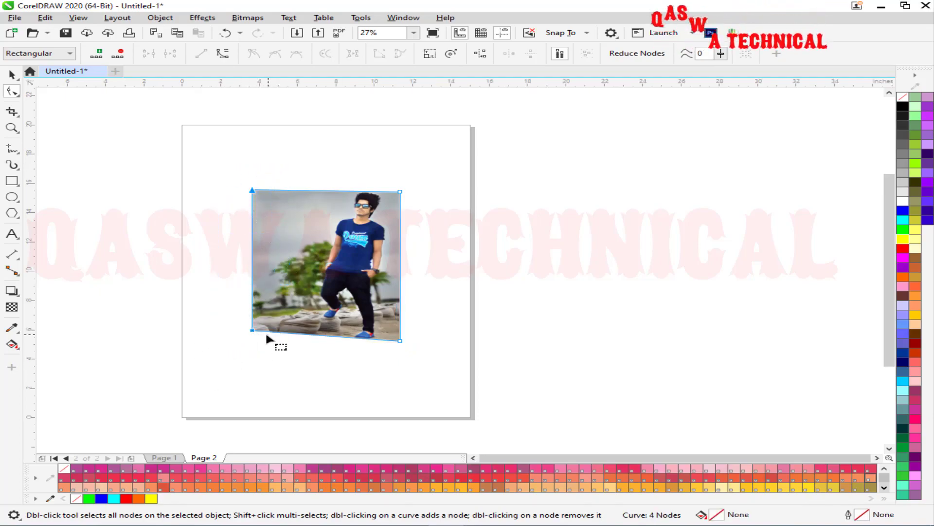
left_click_drag(252, 330, 310, 333)
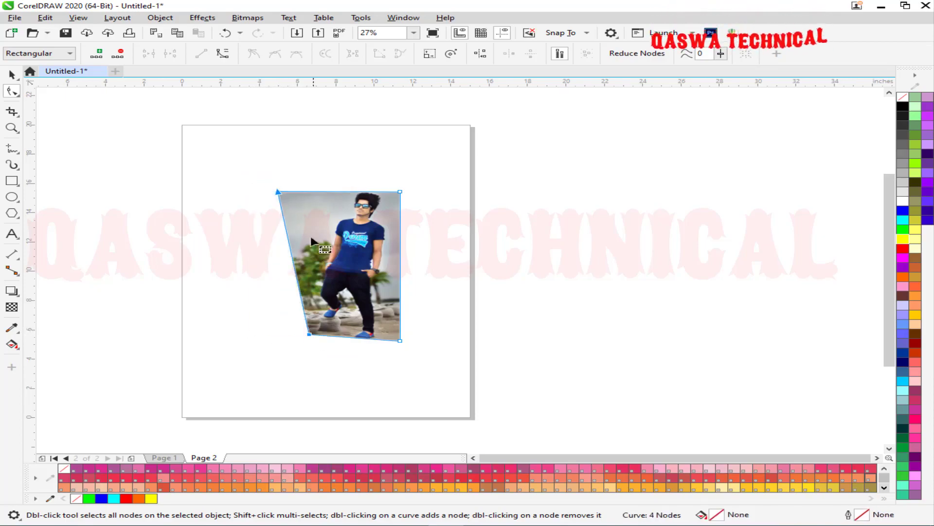
Readjust the photo's corners and raise both top corners so the top edge tilts upward.
left_click_drag(278, 190, 316, 192)
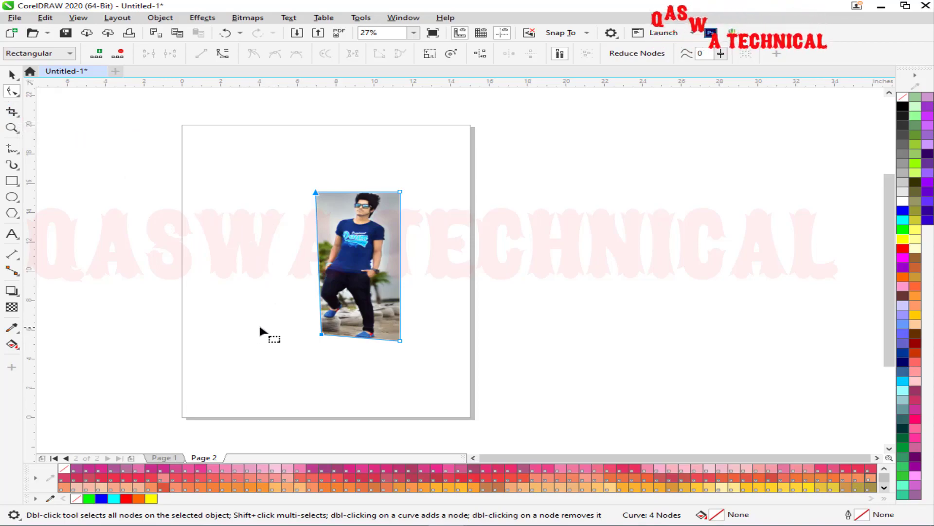
left_click_drag(271, 323, 462, 384)
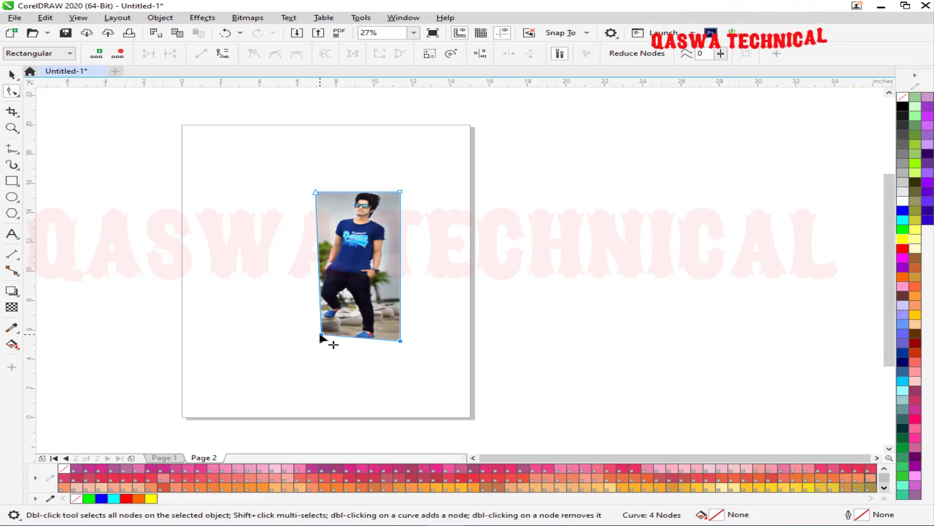
mouse_move(321, 335)
left_mouse_down()
mouse_move(309, 359)
mouse_move(313, 373)
mouse_move(308, 331)
left_mouse_up()
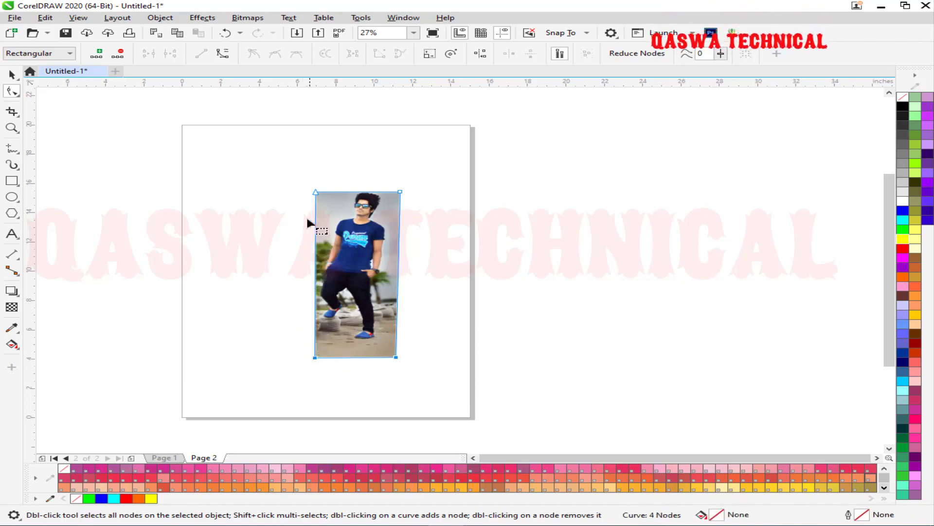
left_click_drag(316, 193, 264, 192)
left_click_drag(315, 357, 266, 357)
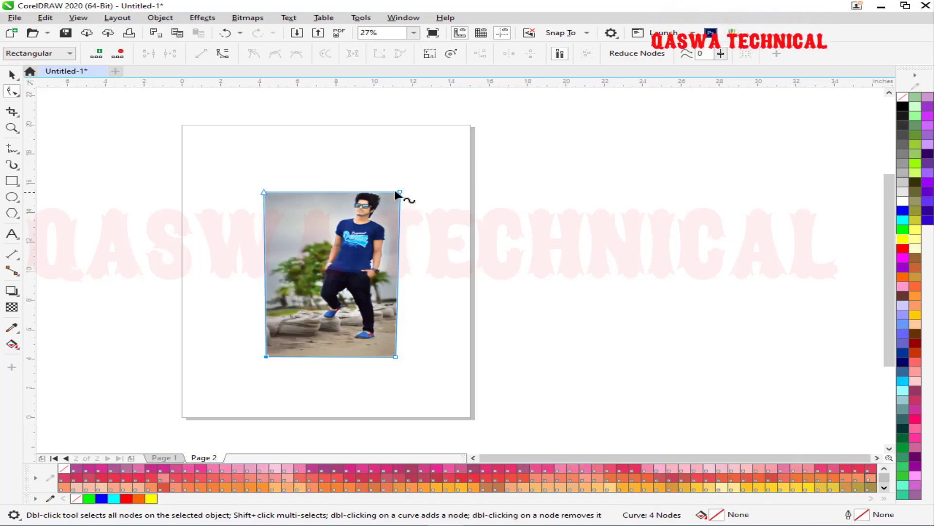
left_click_drag(400, 192, 404, 171)
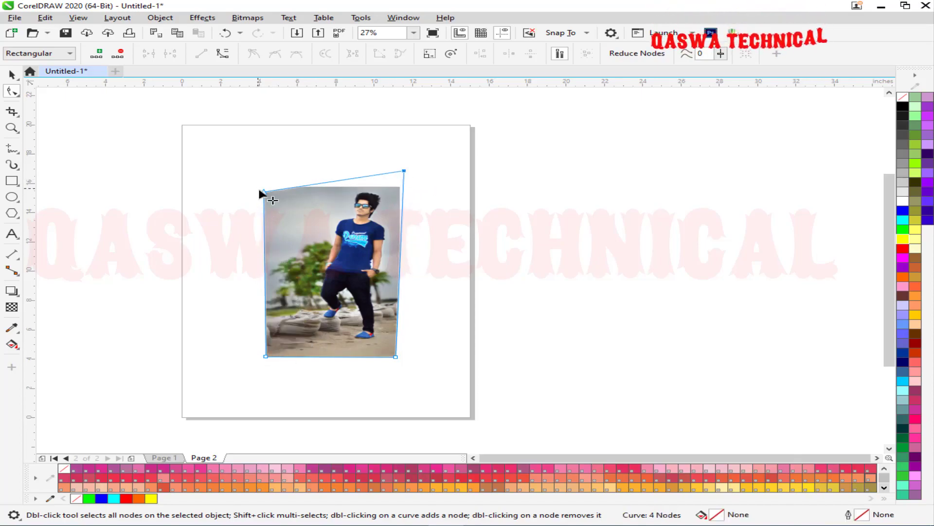
left_click_drag(262, 192, 268, 166)
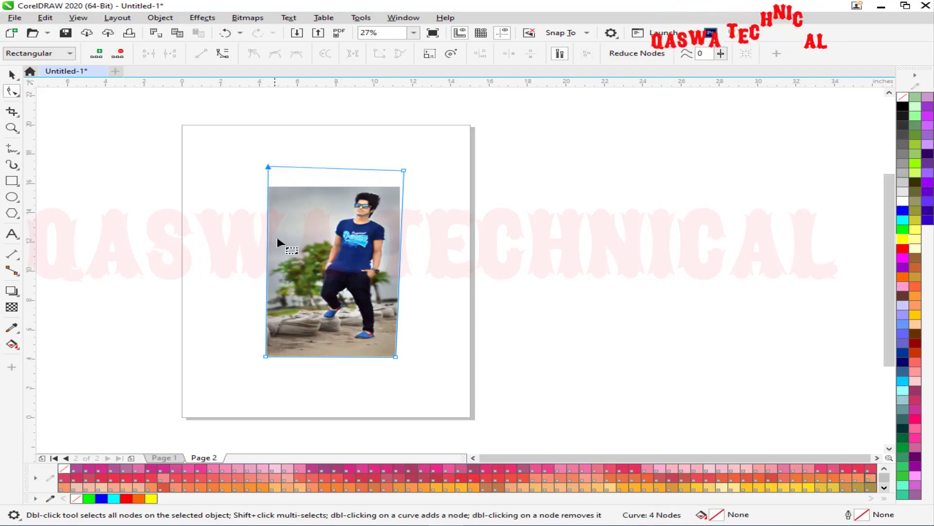
left_click(162, 458)
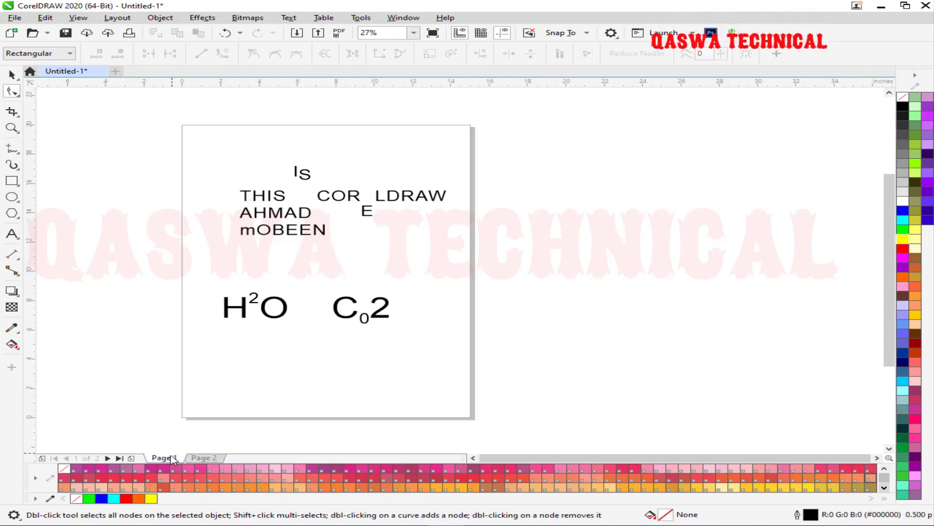
Open the Shape tool flyout showing Smooth, Smear, Twirl, Attract and Repel, Smudge and Roughen.
left_click(14, 115)
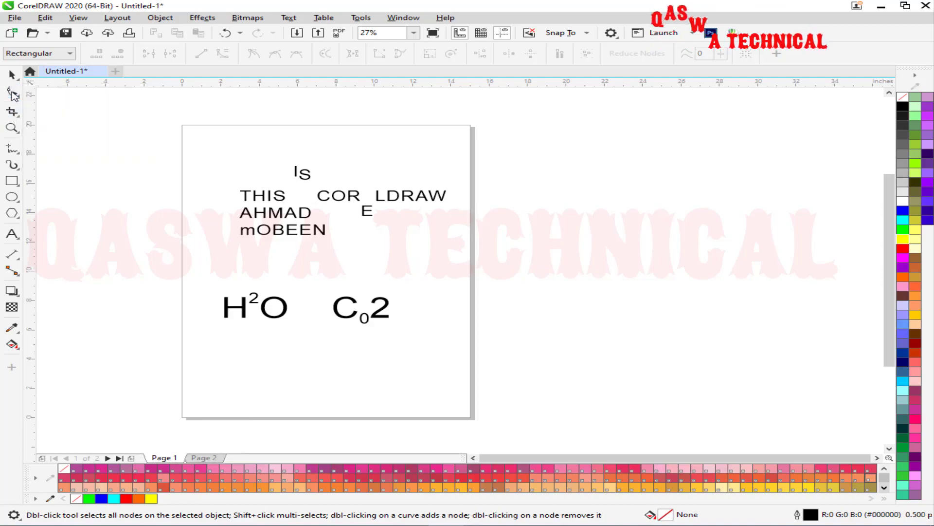
left_click(16, 93)
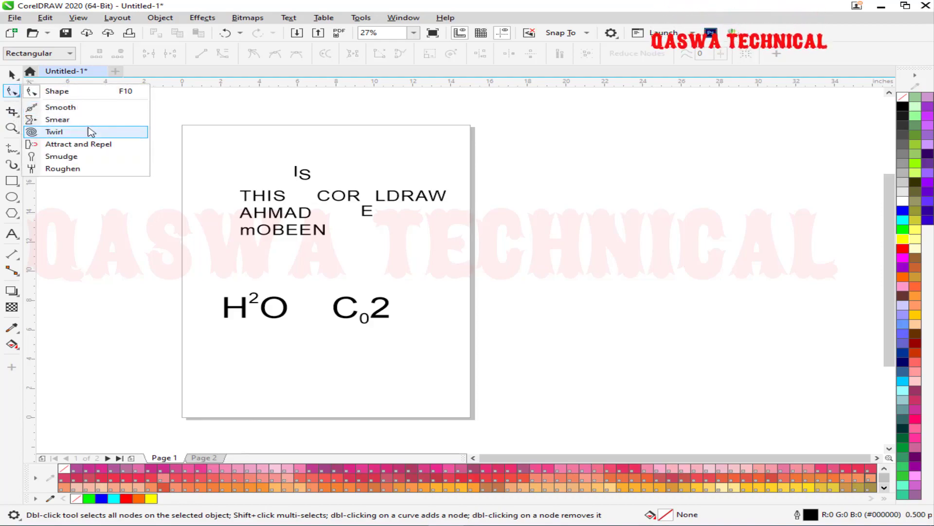